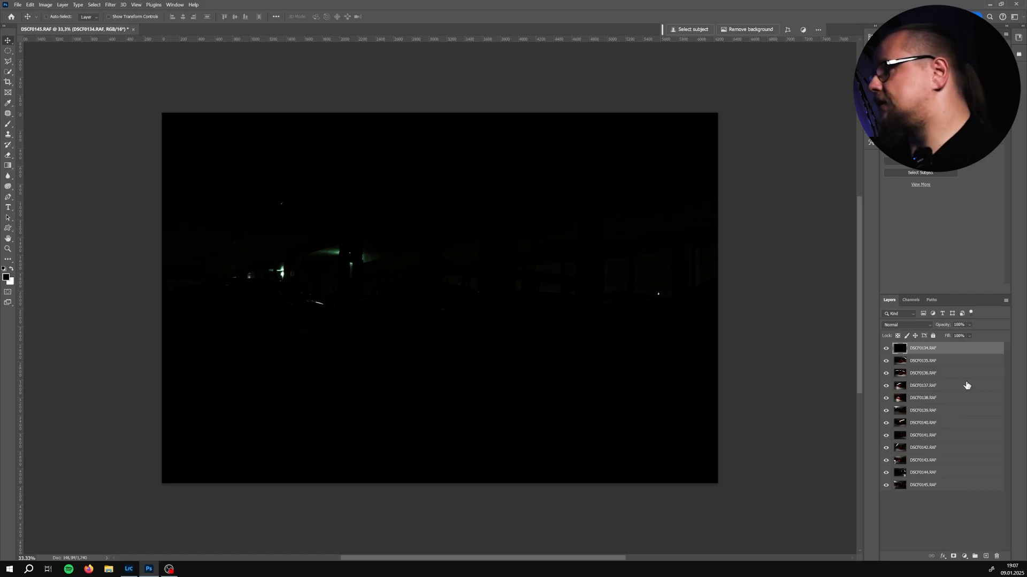
Give the top layer DSCF0134 a green color label
left_click(937, 361)
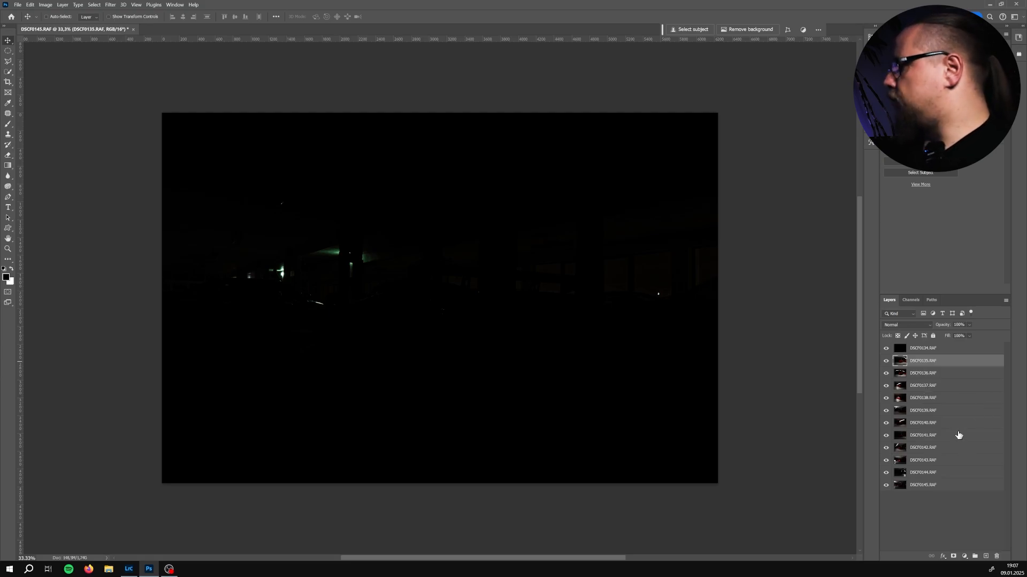
left_click(935, 526)
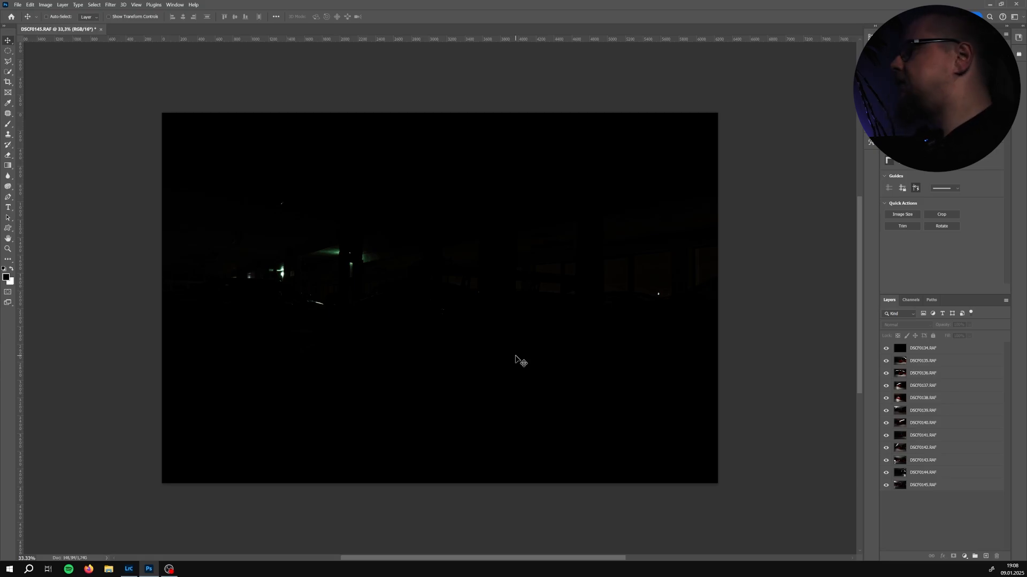
left_click(936, 354)
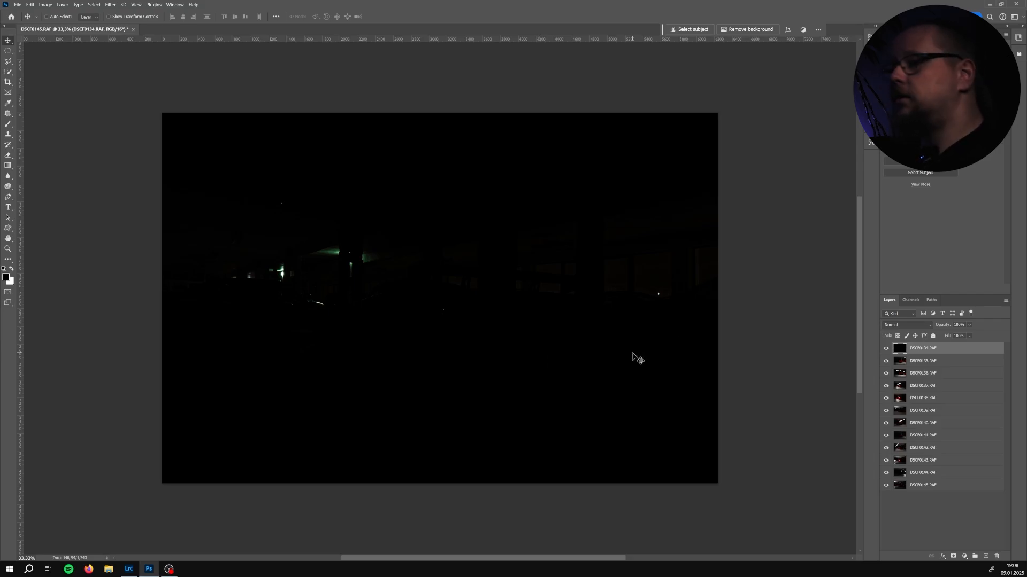
right_click(972, 351)
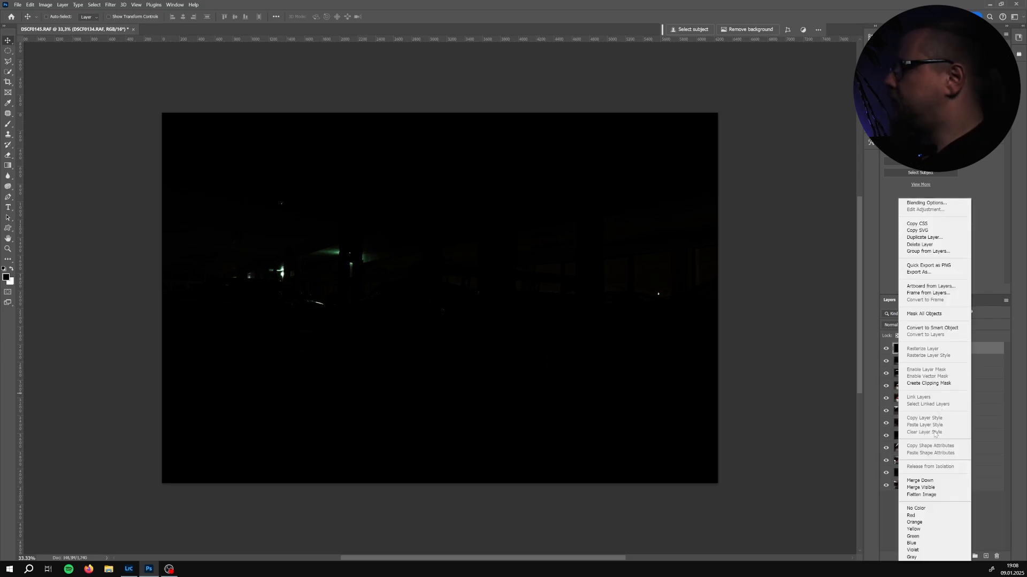
left_click(940, 537)
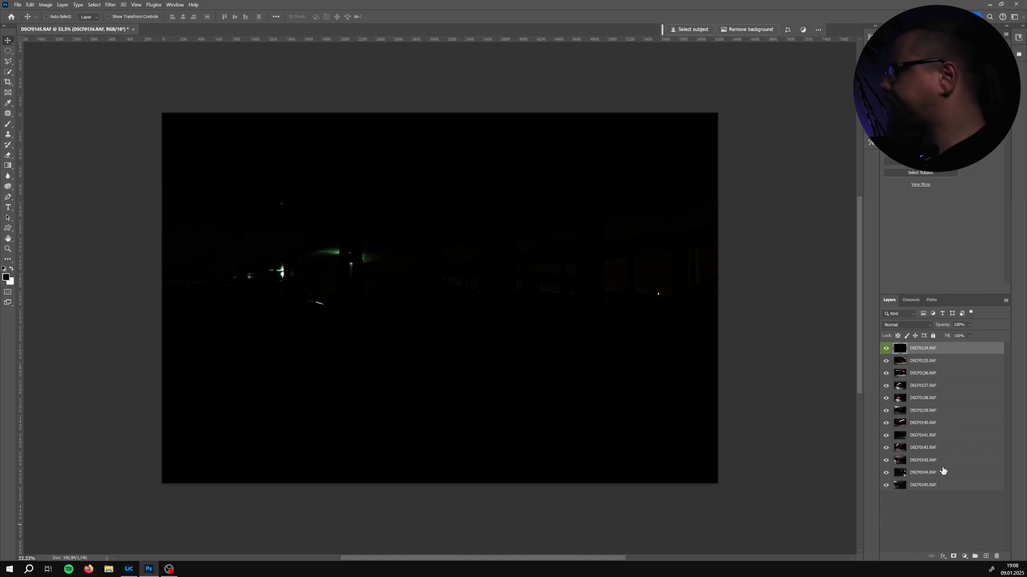
Move layer DSCF0135 down below DSCF0138
left_click(927, 361)
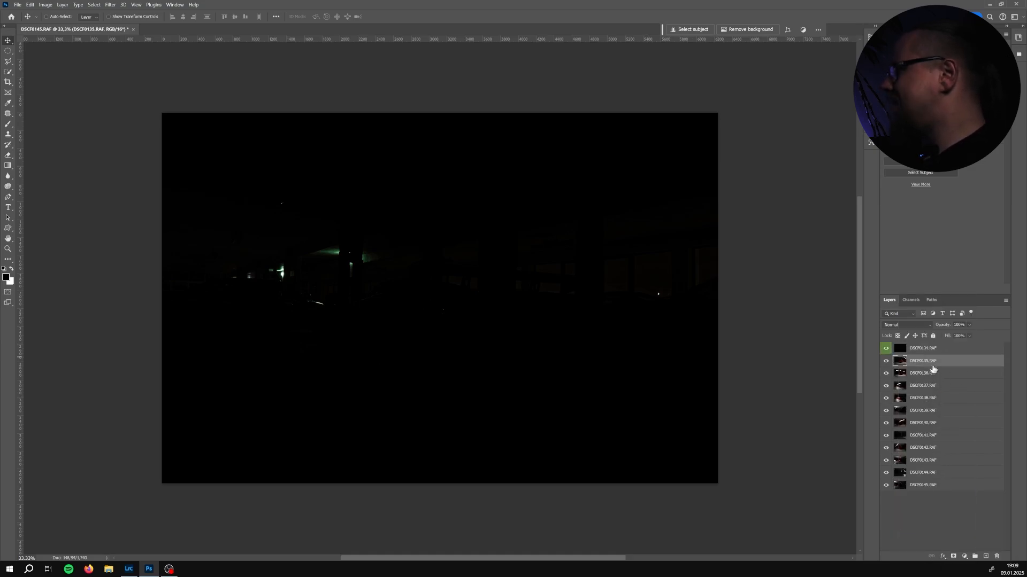
mouse_move(931, 363)
left_mouse_down()
mouse_move(930, 349)
mouse_move(927, 402)
left_mouse_up()
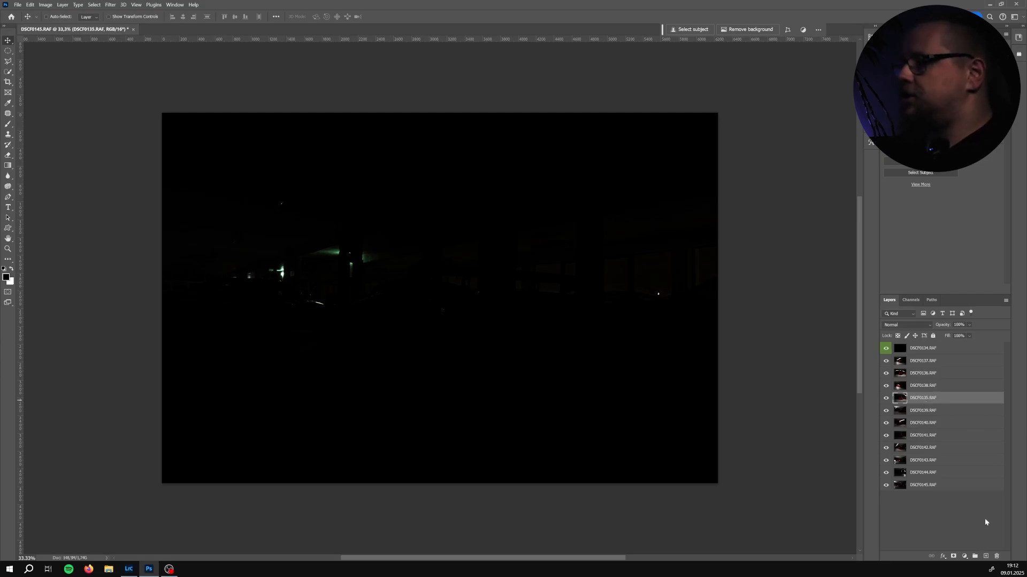
Move layer DSCF0136 to the top of the layer stack
left_click(938, 353)
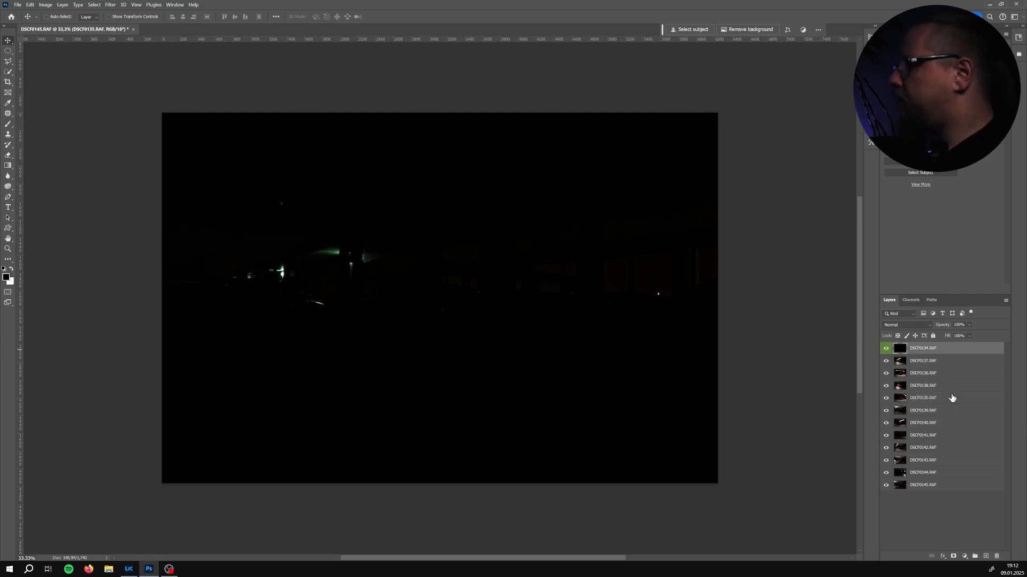
left_click(933, 363)
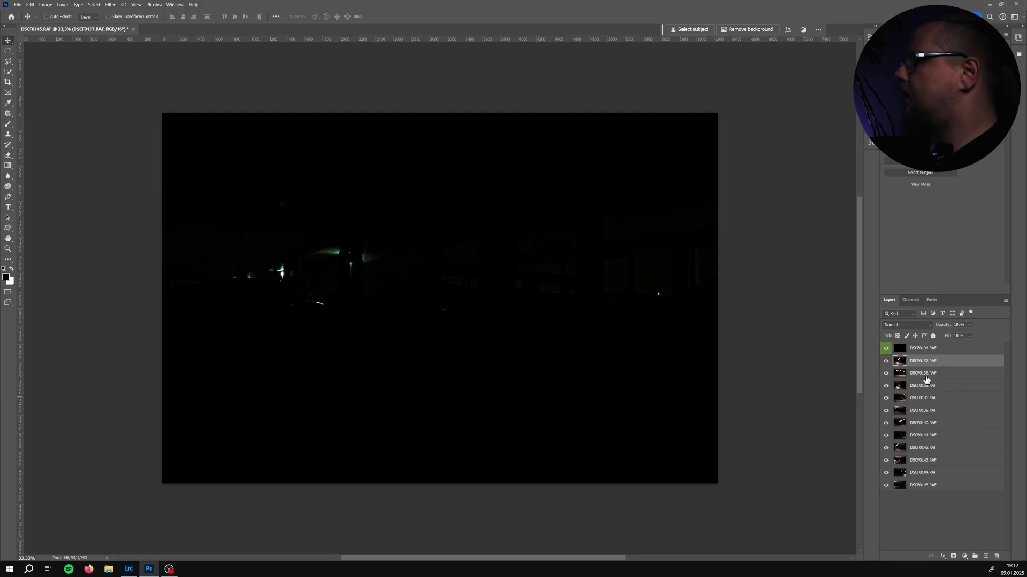
left_click(926, 377)
left_click_drag(926, 379, 932, 351)
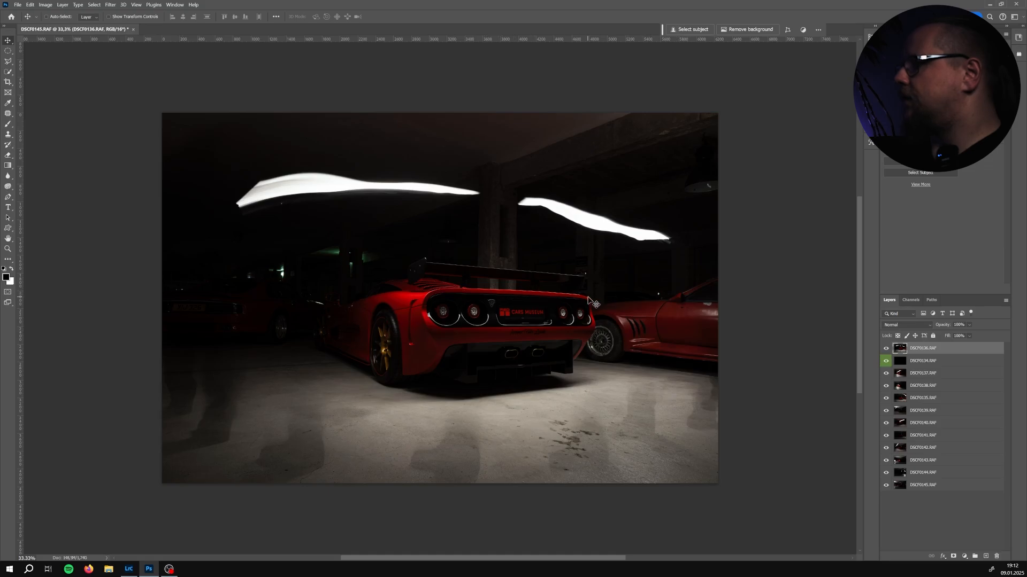
Examine the car and light trails of the DSCF0136 layer up close
scroll(428, 332, "up", 1)
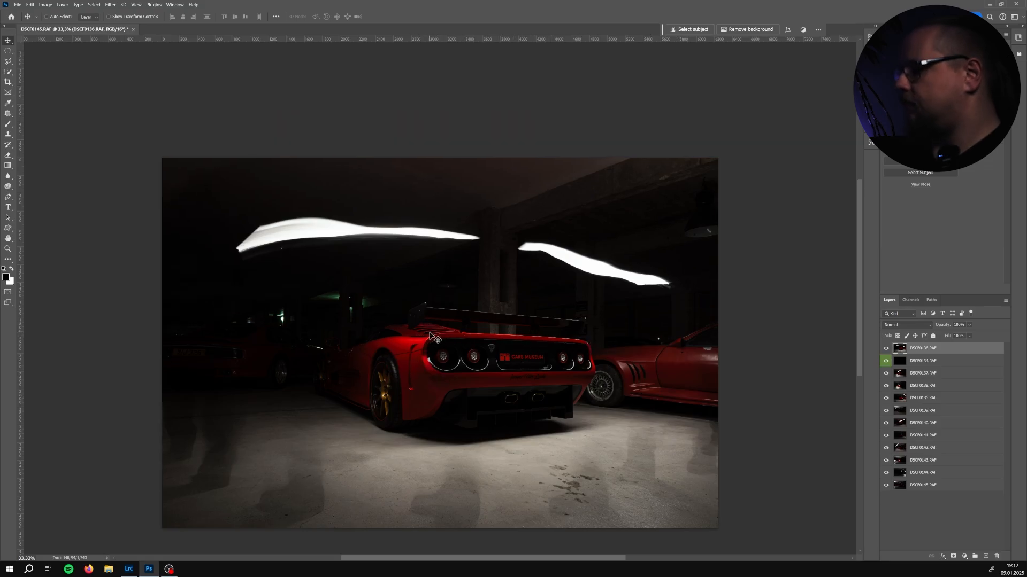
scroll(428, 332, "down", 1)
scroll(427, 333, "up", 2)
scroll(430, 342, "up", 1)
scroll(434, 351, "up", 1)
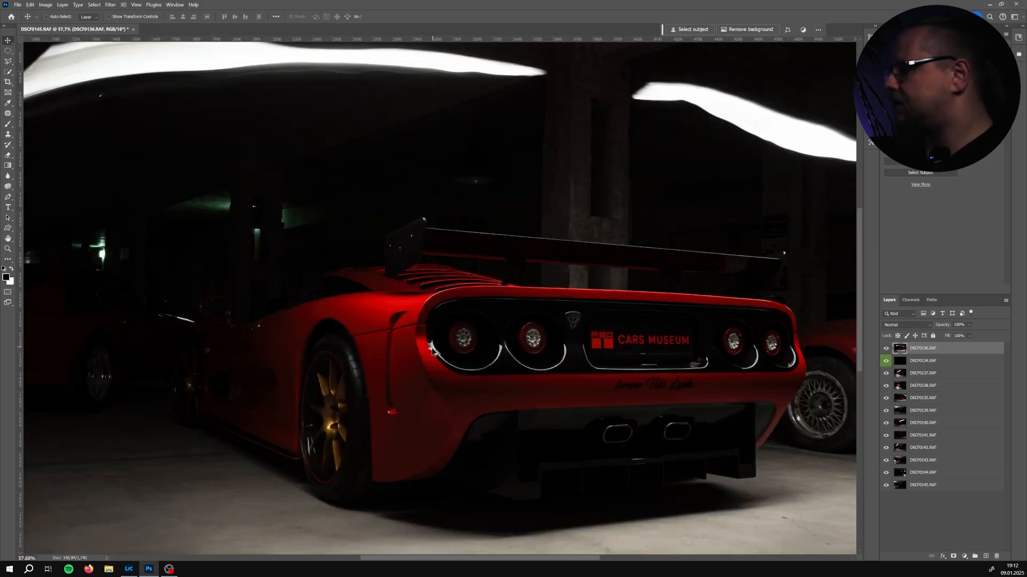
scroll(443, 363, "up", 1)
scroll(489, 417, "down", 1)
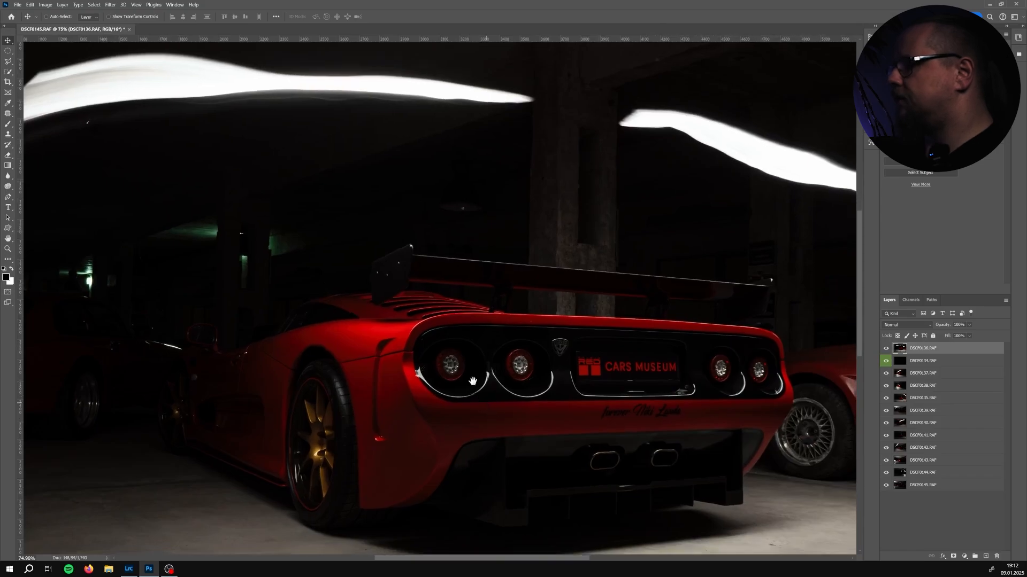
scroll(476, 385, "down", 2)
scroll(439, 369, "down", 1)
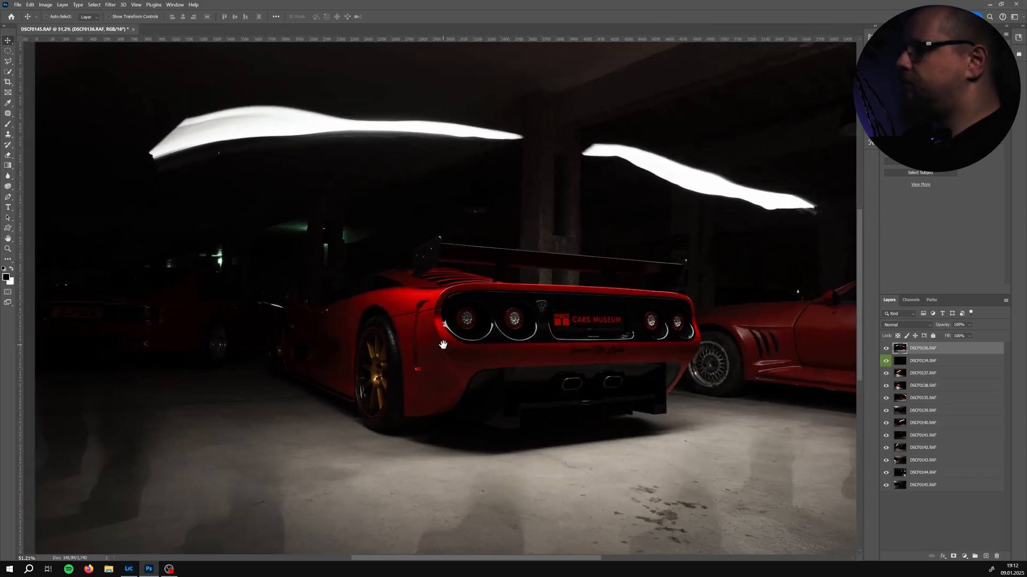
scroll(432, 354, "down", 1)
scroll(430, 349, "down", 2)
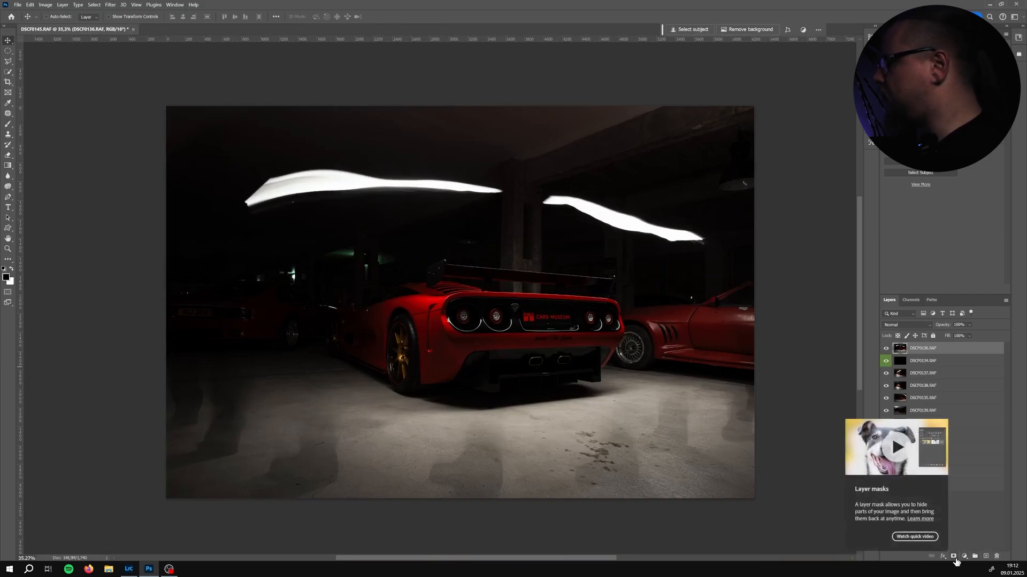
Add a layer mask to DSCF0136 and invert it to hide the layer
left_click(955, 558)
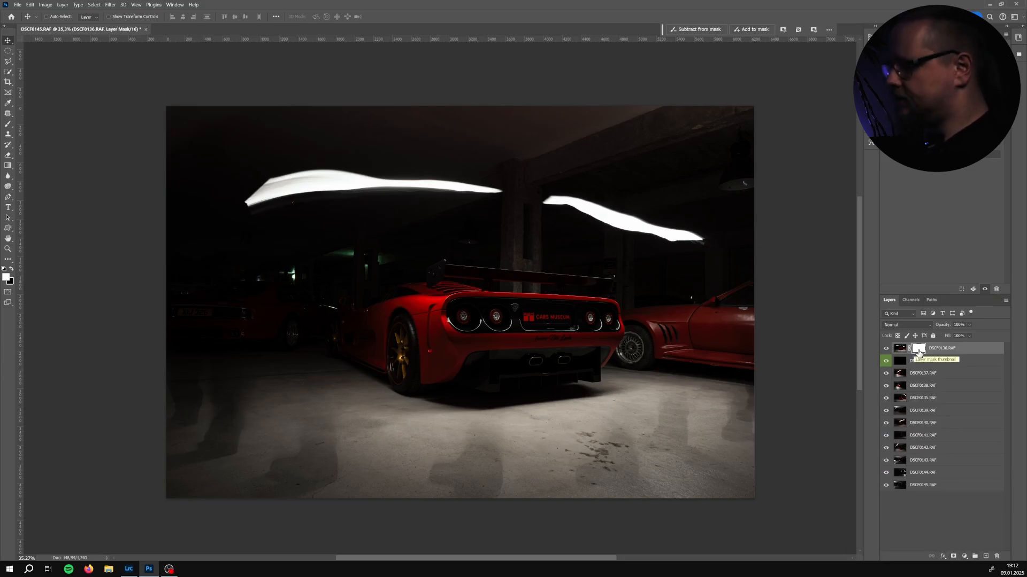
key("ctrl+i")
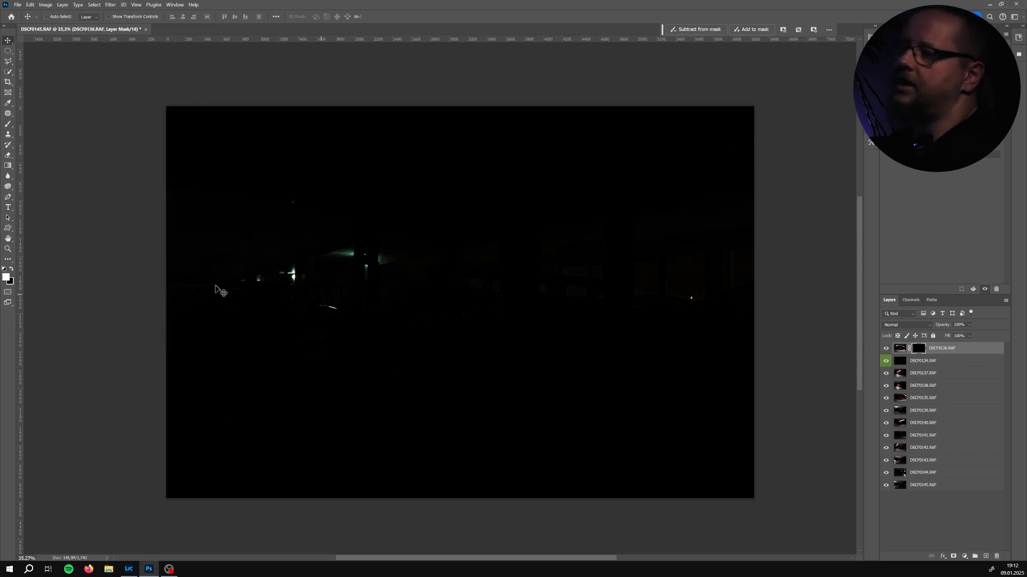
left_click(7, 279)
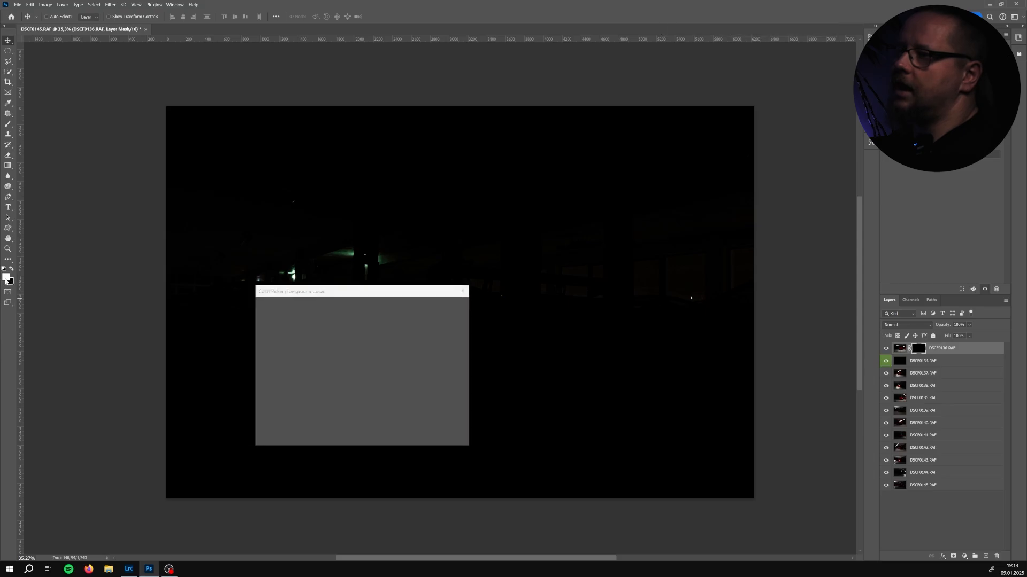
key("Escape")
Pick a soft round brush and paint on the mask to reveal the car
key("b")
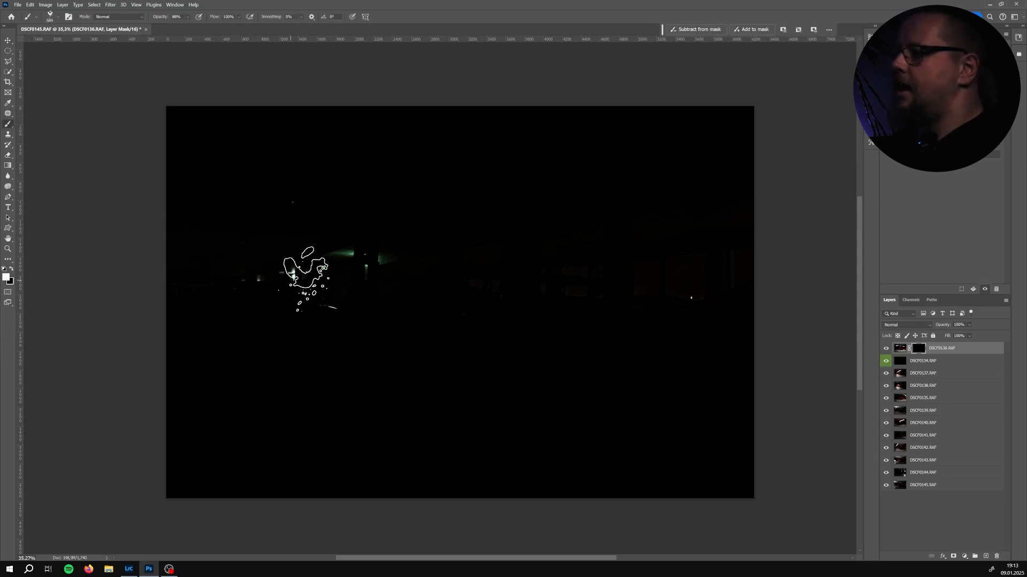
right_click(321, 266)
scroll(409, 359, "up", 1)
left_click_drag(409, 360, 409, 338)
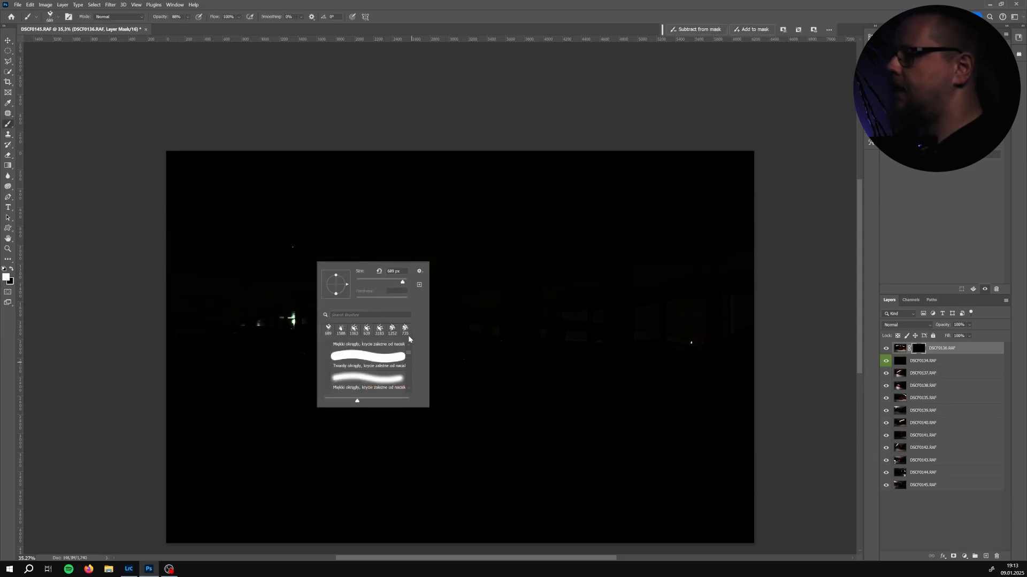
scroll(406, 351, "up", 2)
left_click(376, 356)
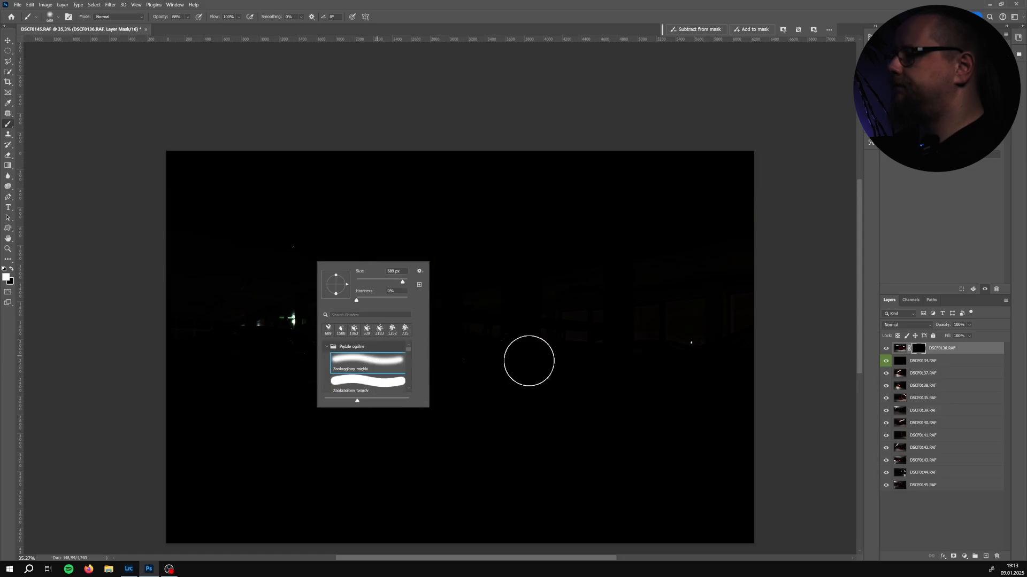
mouse_move(447, 356)
left_mouse_down()
mouse_move(612, 365)
mouse_move(592, 344)
mouse_move(604, 344)
mouse_move(432, 330)
mouse_move(466, 333)
mouse_move(409, 352)
mouse_move(575, 347)
mouse_move(620, 365)
mouse_move(621, 387)
mouse_move(567, 398)
mouse_move(419, 392)
mouse_move(594, 399)
mouse_move(427, 422)
mouse_move(403, 399)
mouse_move(416, 352)
mouse_move(470, 340)
mouse_move(448, 332)
mouse_move(614, 337)
mouse_move(457, 325)
mouse_move(389, 367)
mouse_move(377, 389)
mouse_move(442, 439)
mouse_move(615, 417)
mouse_move(621, 374)
mouse_move(608, 342)
mouse_move(402, 330)
mouse_move(374, 352)
mouse_move(364, 392)
mouse_move(421, 427)
mouse_move(354, 387)
mouse_move(348, 363)
mouse_move(446, 323)
mouse_move(550, 323)
mouse_move(618, 341)
mouse_move(610, 383)
mouse_move(602, 370)
mouse_move(639, 369)
mouse_move(640, 414)
mouse_move(610, 378)
mouse_move(642, 364)
mouse_move(645, 382)
mouse_move(618, 412)
left_mouse_up()
Switch to black, resize the brush, and paint the mask over the floor lighting around the car
scroll(646, 381, "up", 3)
scroll(649, 374, "down", 2)
key("x")
left_click_drag(557, 387, 577, 448)
left_click_drag(623, 395, 621, 422)
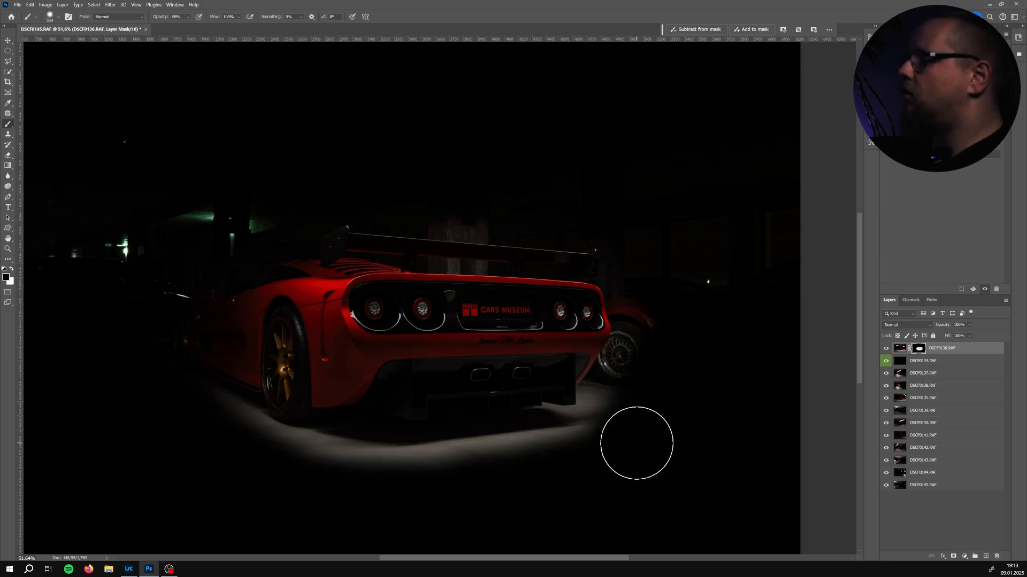
right_click(646, 355, "alt")
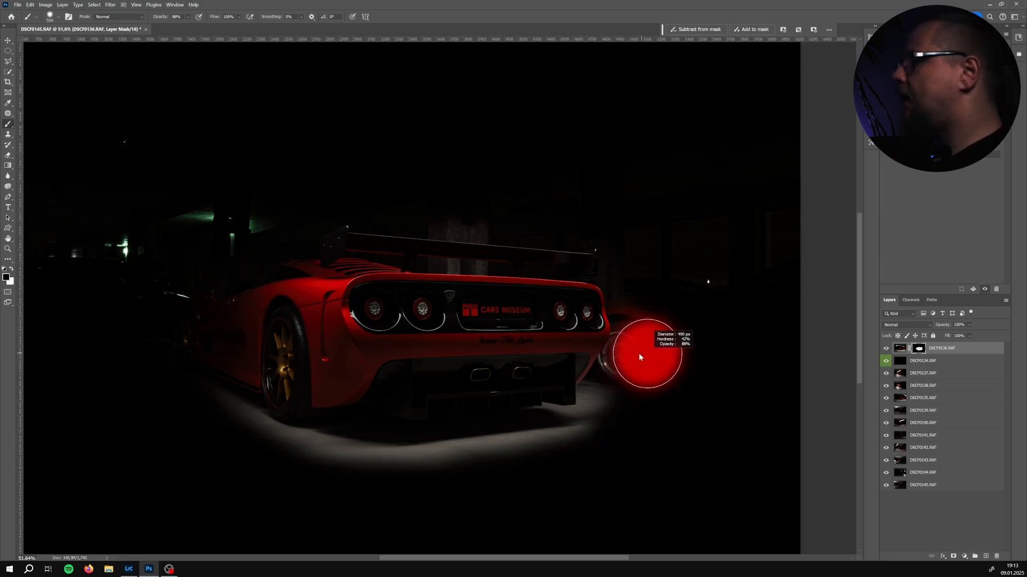
left_click_drag(646, 355, 648, 341)
mouse_move(630, 398)
left_mouse_down()
mouse_move(634, 360)
mouse_move(582, 435)
mouse_move(387, 474)
mouse_move(579, 444)
mouse_move(408, 463)
mouse_move(559, 451)
mouse_move(311, 458)
mouse_move(339, 460)
mouse_move(241, 450)
mouse_move(236, 431)
mouse_move(156, 394)
mouse_move(337, 458)
mouse_move(283, 441)
left_mouse_up()
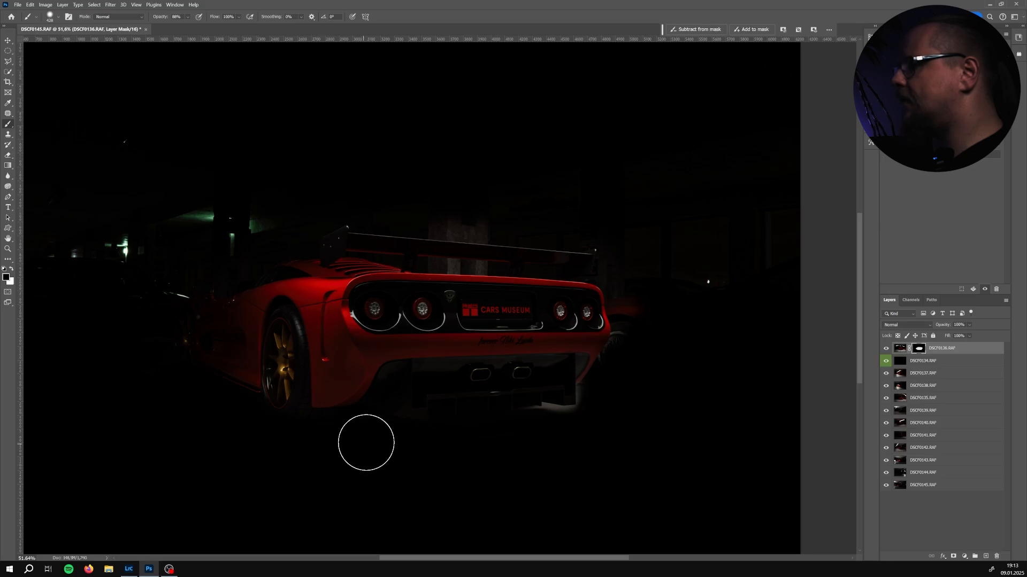
Shrink the brush and mask out remaining light spill near the car's rear and wing
key("bracketleft")
key("bracketleft")
key("bracketleft")
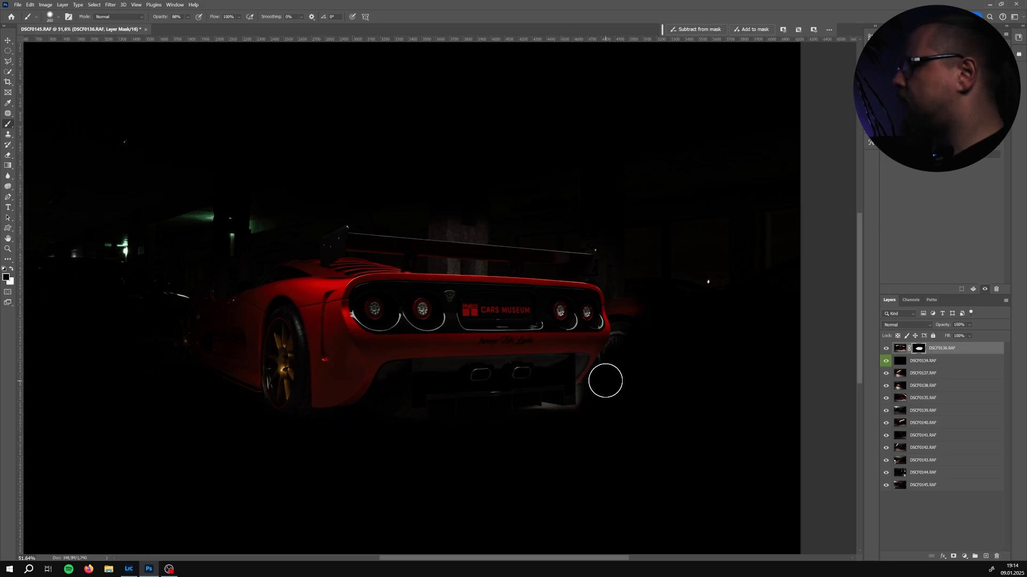
mouse_move(602, 383)
left_mouse_down()
mouse_move(626, 323)
mouse_move(652, 348)
left_mouse_up()
left_click_drag(624, 299, 610, 236)
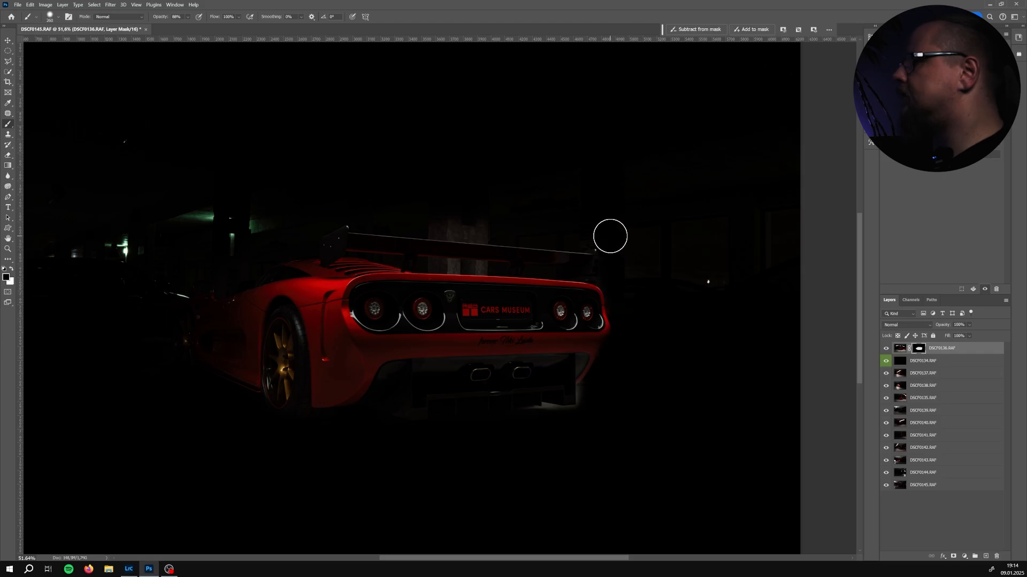
mouse_move(318, 197)
left_mouse_down()
mouse_move(571, 228)
mouse_move(362, 221)
mouse_move(396, 216)
mouse_move(467, 223)
mouse_move(268, 233)
mouse_move(222, 253)
left_mouse_up()
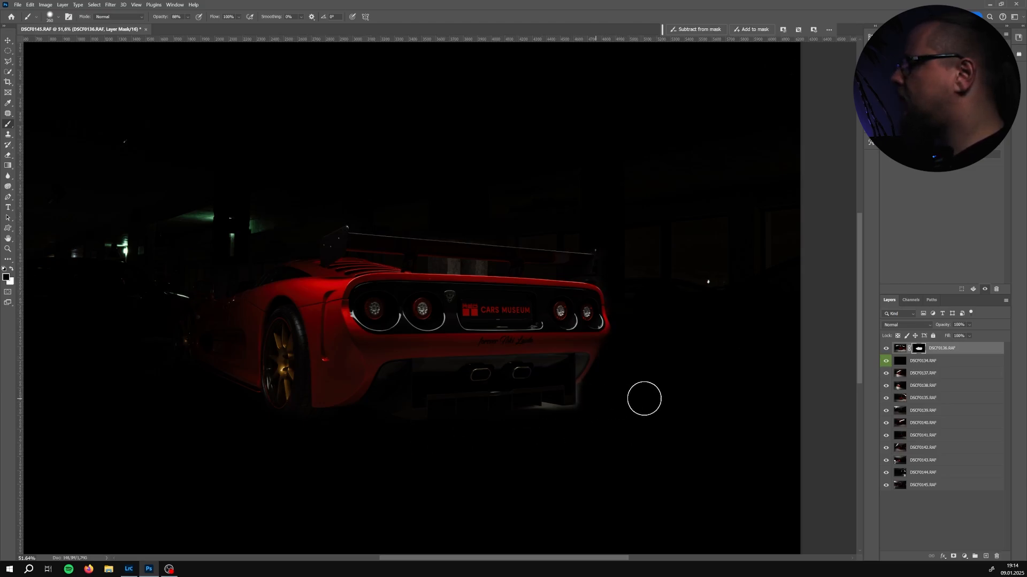
Select layer DSCF0134 and paint over the area near the car's rear wheel
left_click(949, 364)
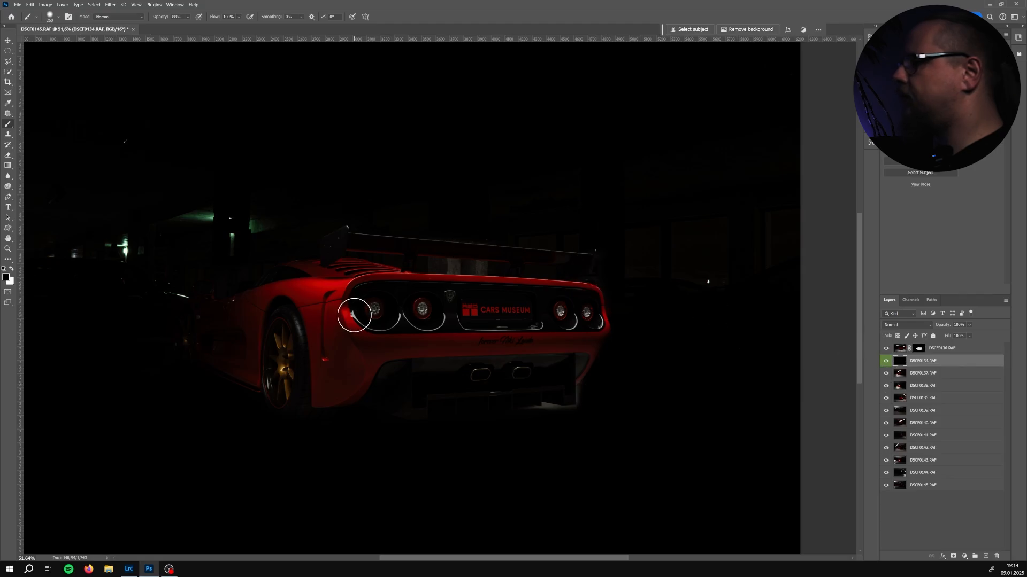
scroll(354, 321, "down", 2)
scroll(354, 334, "up", 2)
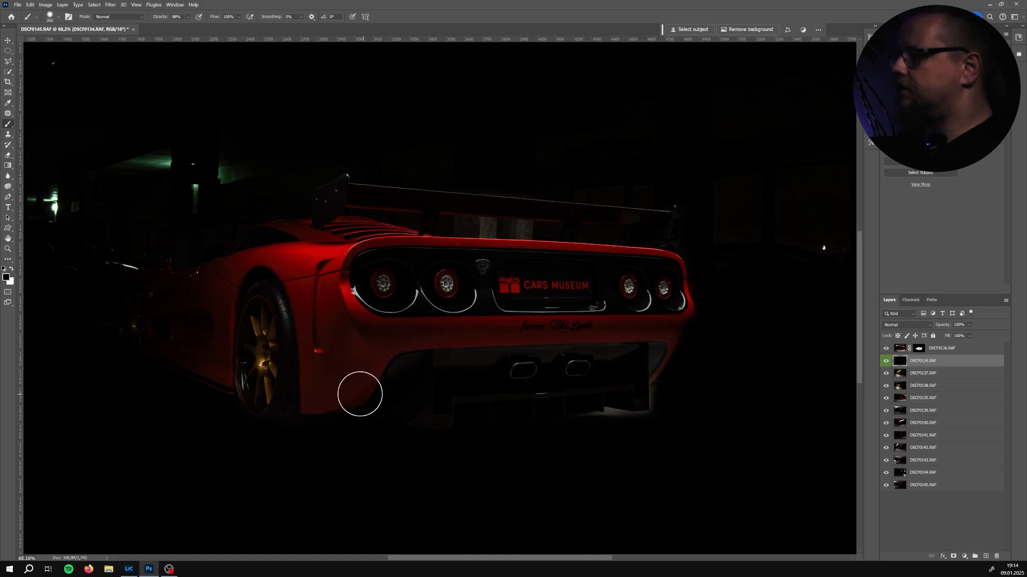
left_click_drag(339, 396, 362, 365)
scroll(362, 365, "down", 2)
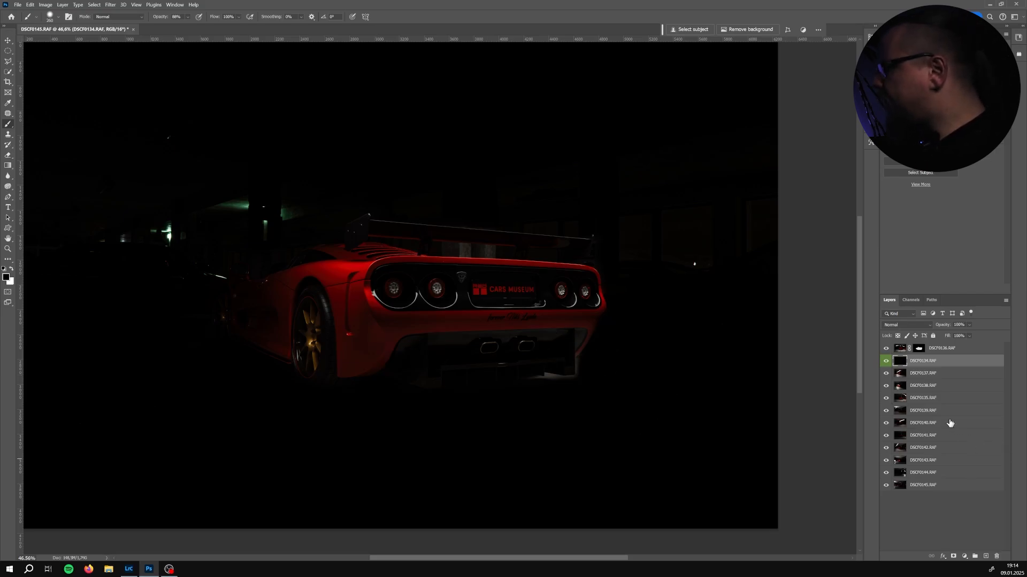
Move layers DSCF0139, DSCF0141, DSCF0144 and DSCF0145 together to the top of the stack and toggle the top layer's visibility
left_click(933, 416)
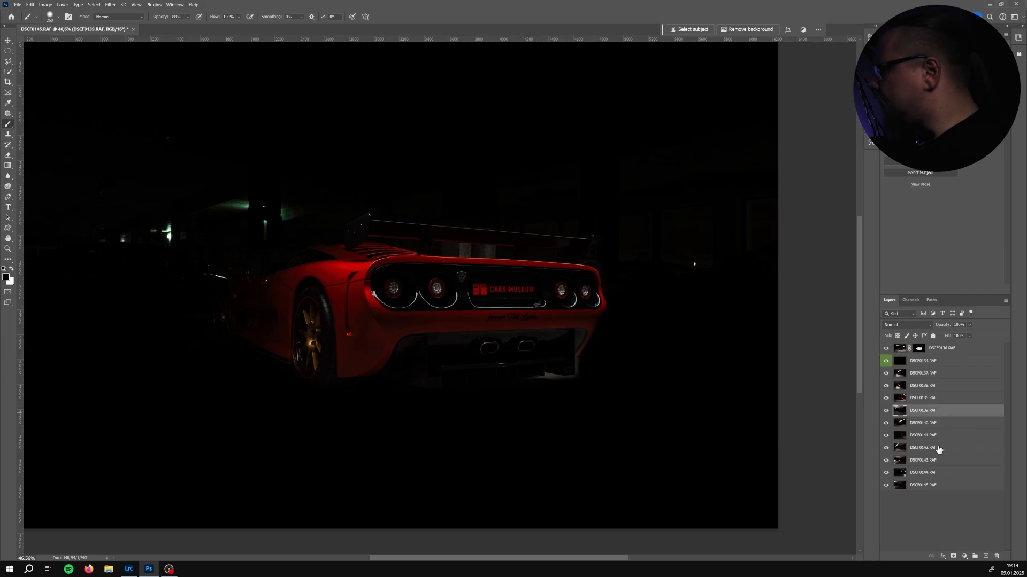
left_click(929, 437, "ctrl")
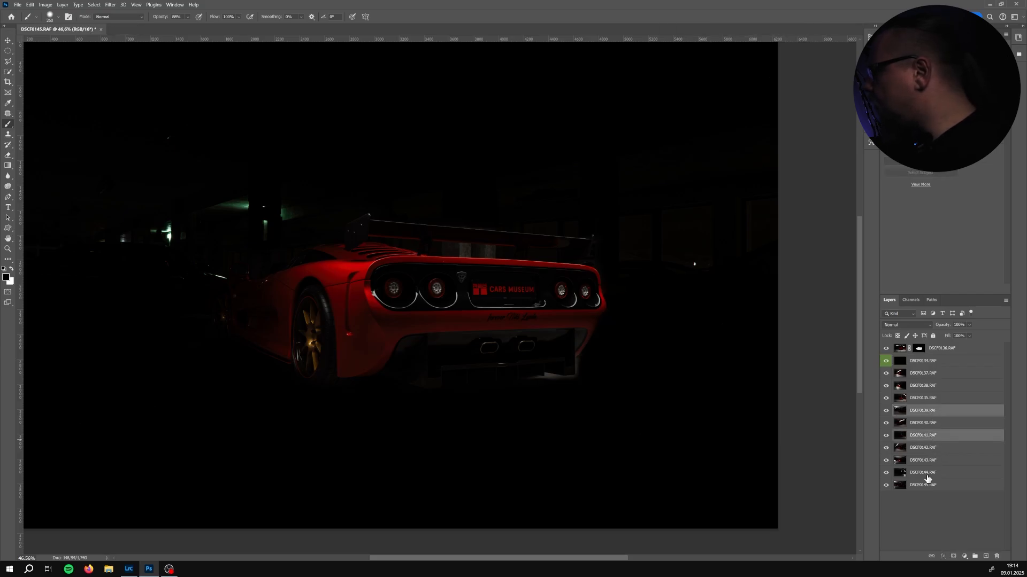
left_click(927, 475, "ctrl")
left_click(925, 487, "ctrl")
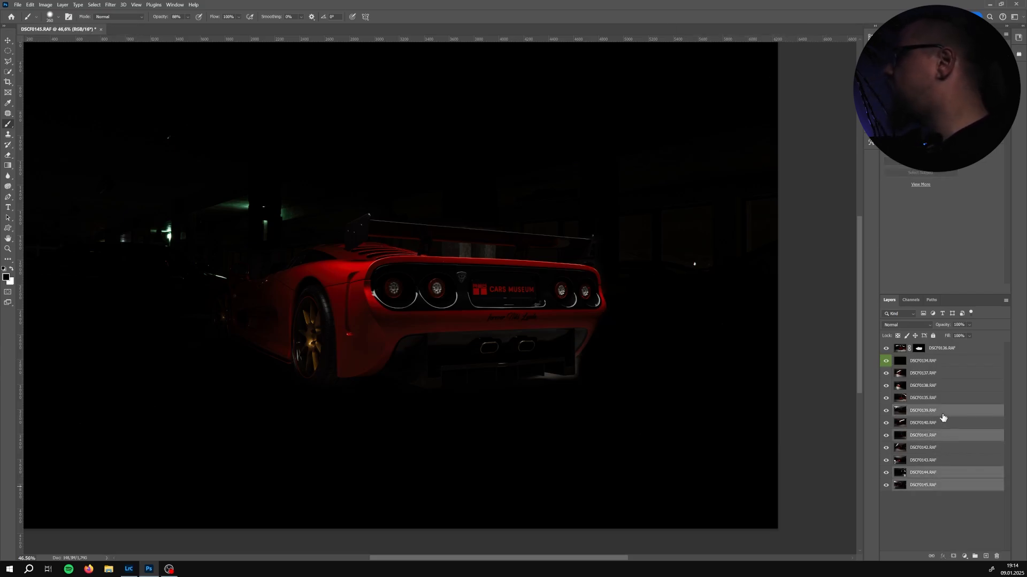
left_click_drag(934, 412, 933, 340)
key("ctrl+z")
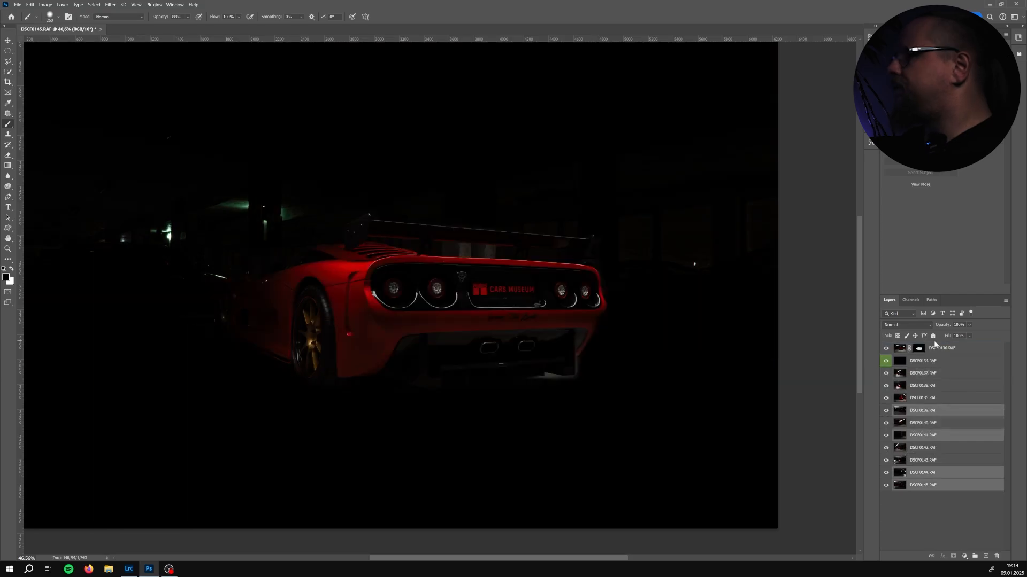
left_click_drag(953, 415, 948, 349)
left_click(886, 348)
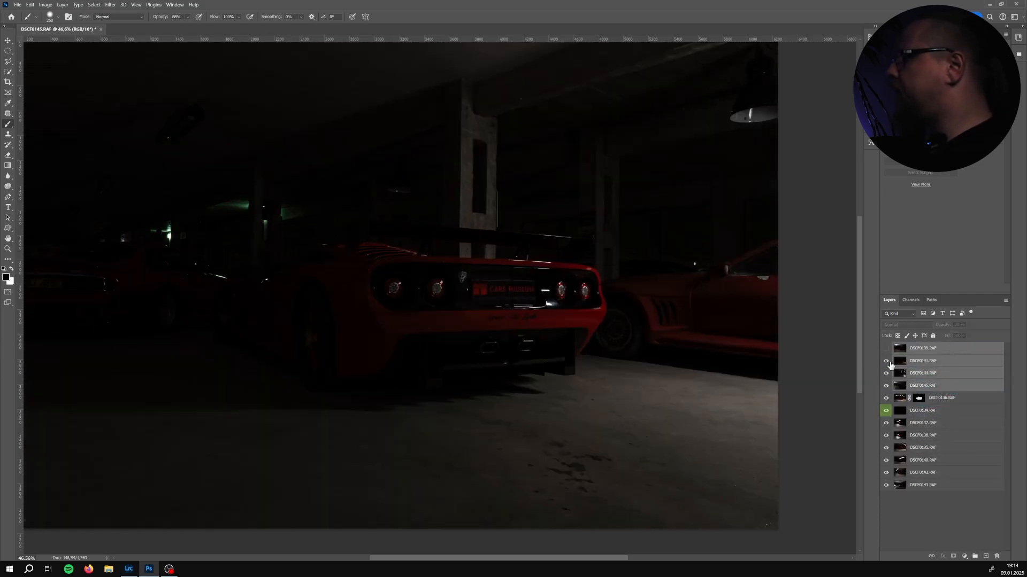
Hide layers DSCF0141, DSCF0144 and DSCF0145, and set layer DSCF0136's blend mode to Lighten
left_click(886, 361)
left_click(886, 373)
left_click(885, 386)
left_click(945, 398)
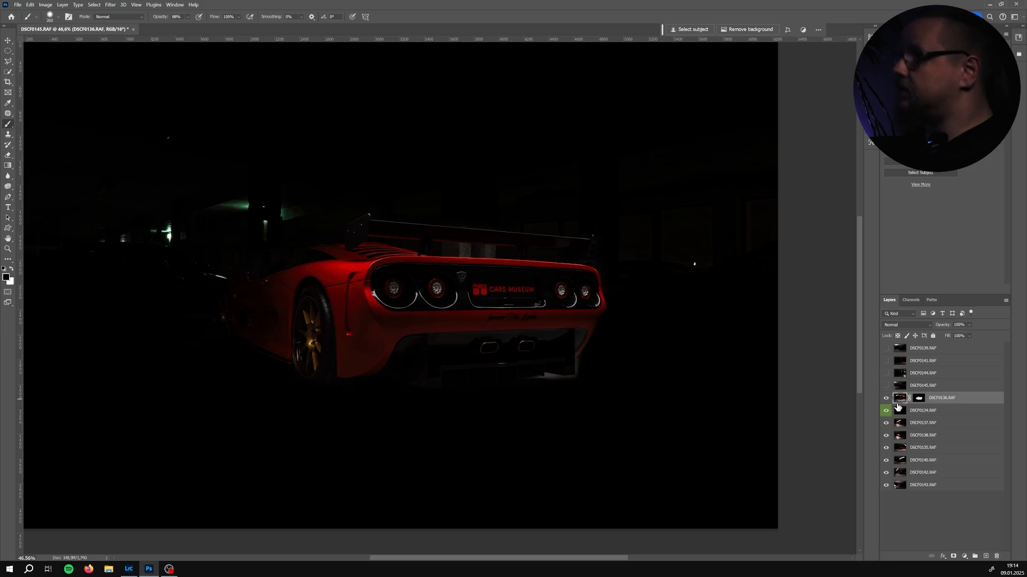
left_click(899, 327)
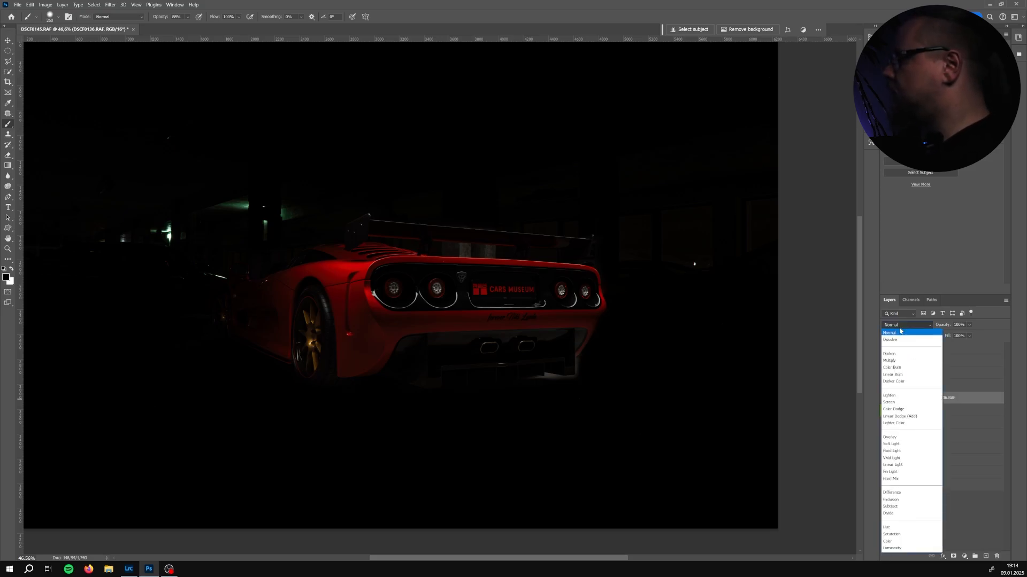
left_click(903, 394)
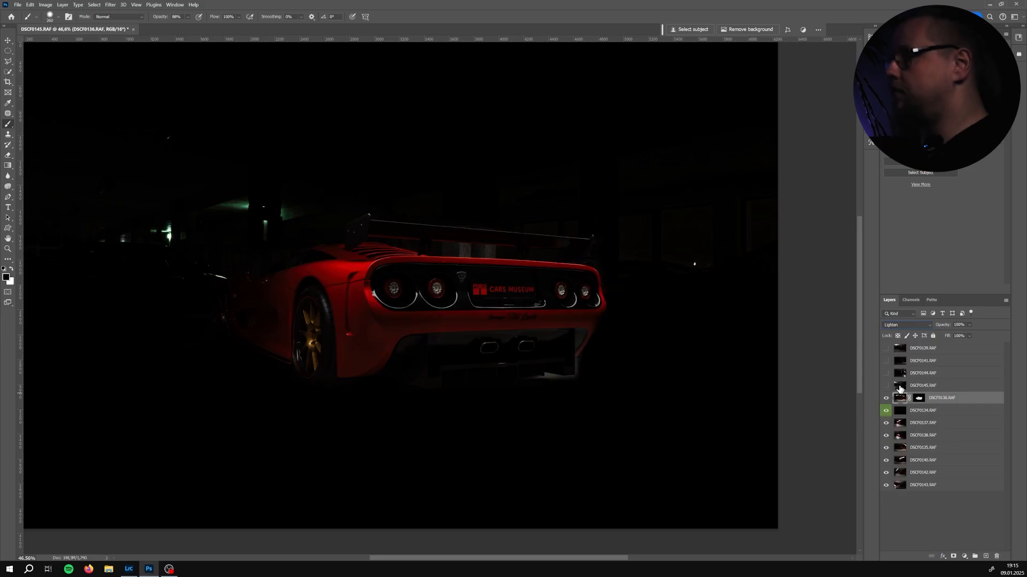
Show layer DSCF0145 and set its blend mode to Lighten
left_click(928, 387)
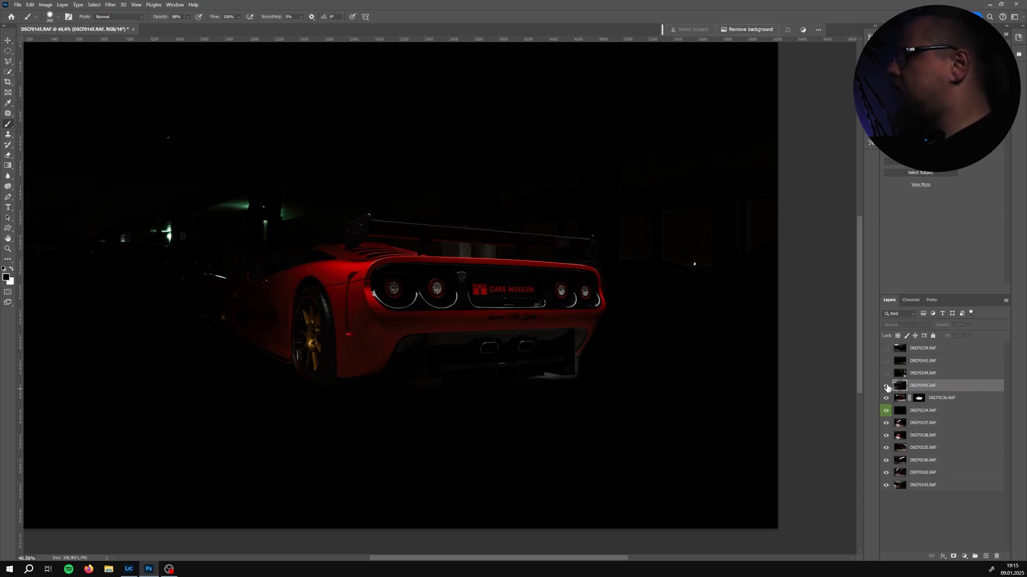
left_click(886, 387)
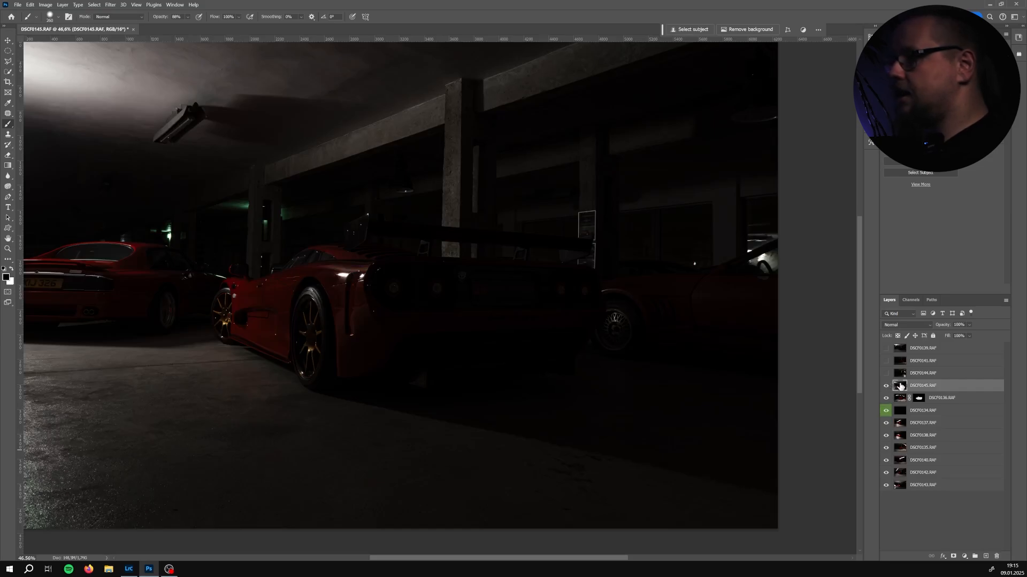
scroll(415, 337, "down", 1)
left_click_drag(360, 317, 385, 341)
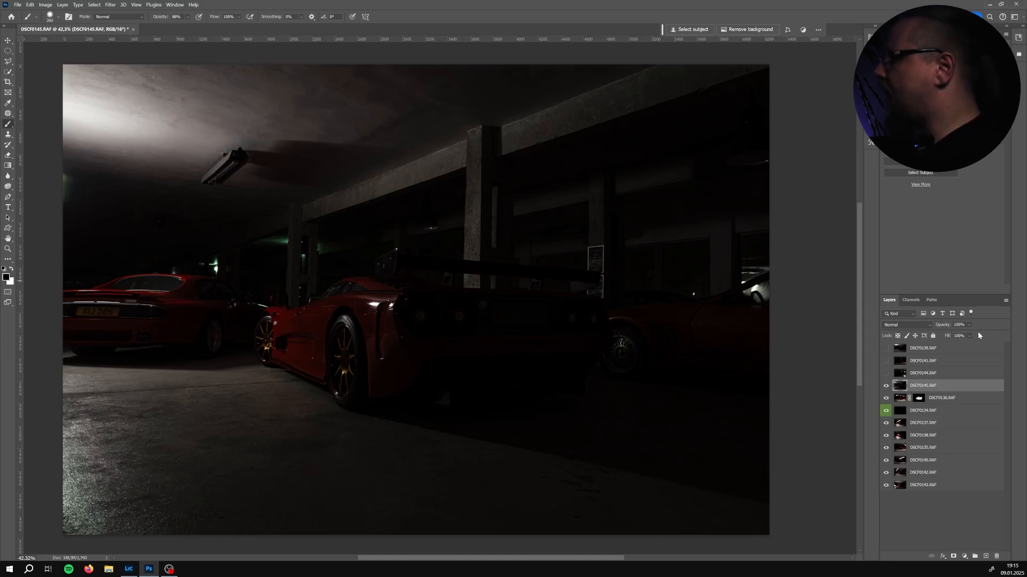
left_click(909, 325)
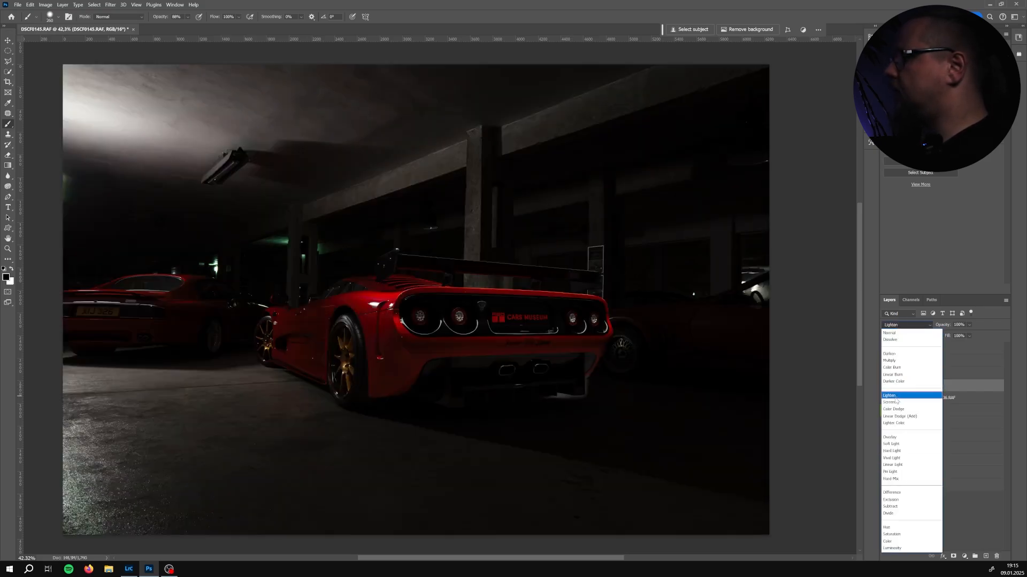
left_click(895, 398)
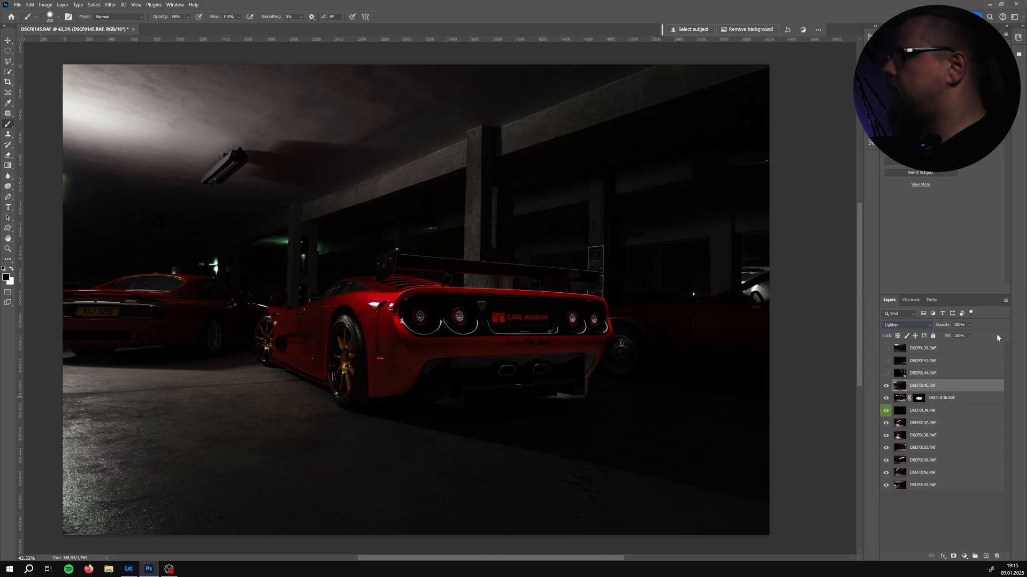
Toggle layer DSCF0145's visibility repeatedly to compare the composite with and without it
left_click(886, 390)
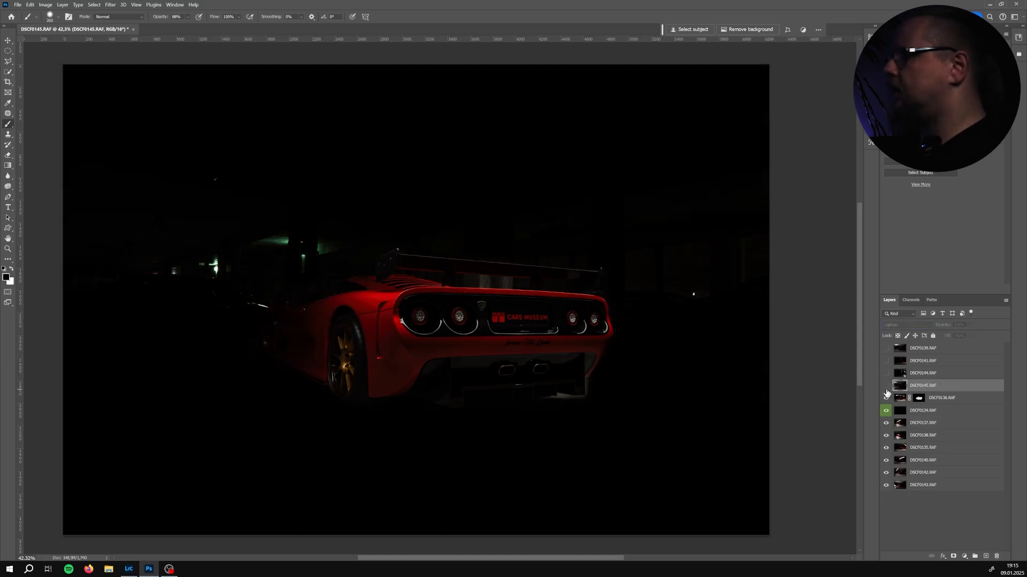
left_click(886, 389)
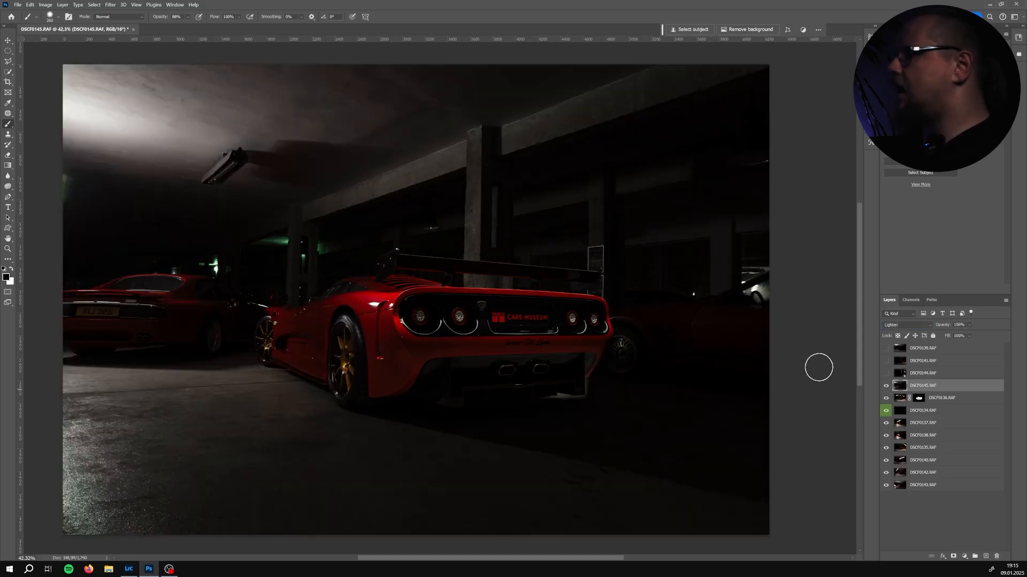
left_click(886, 386)
left_click(927, 399)
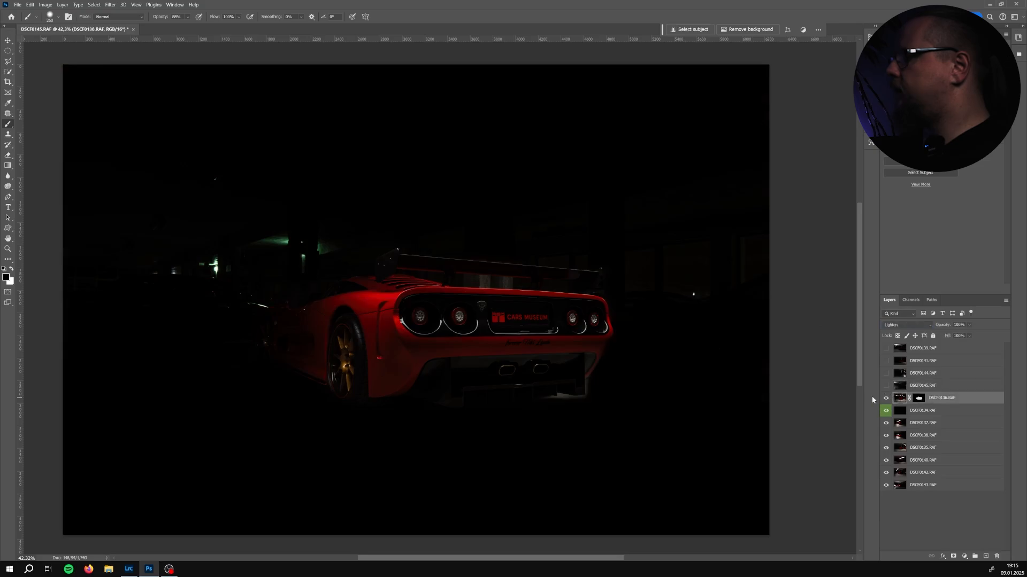
left_click(886, 387)
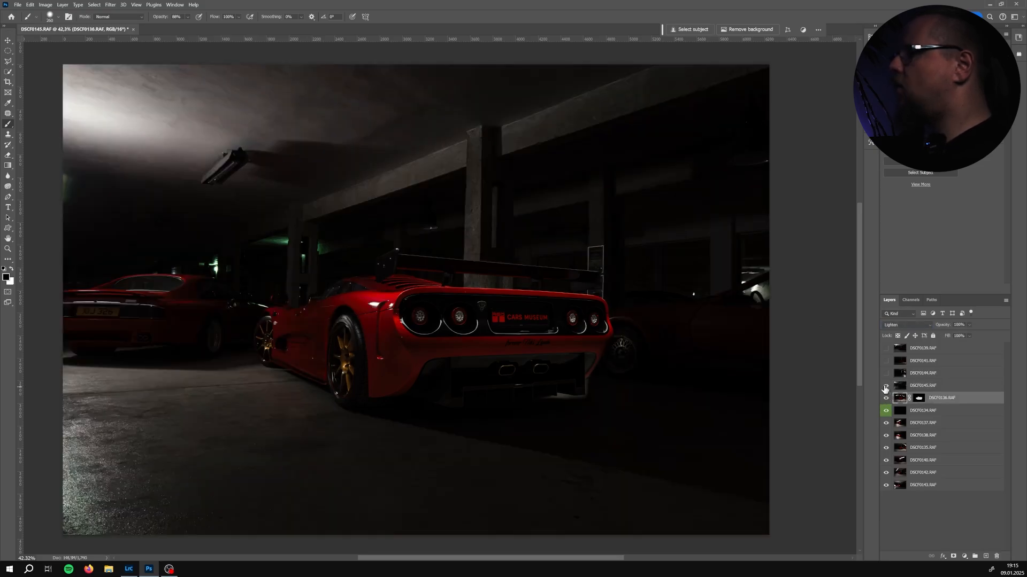
left_click(927, 387)
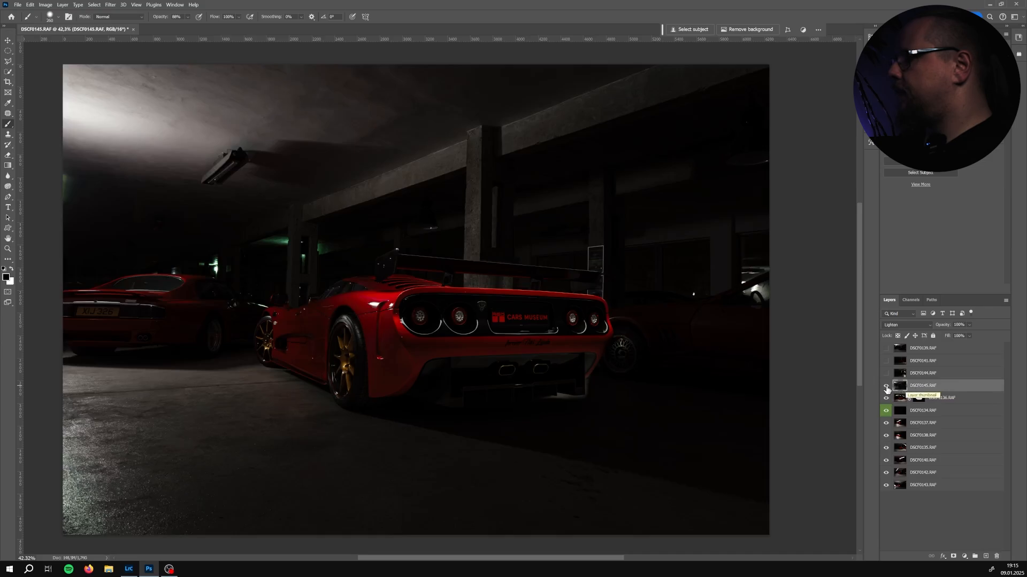
left_click(886, 386)
left_click(886, 386)
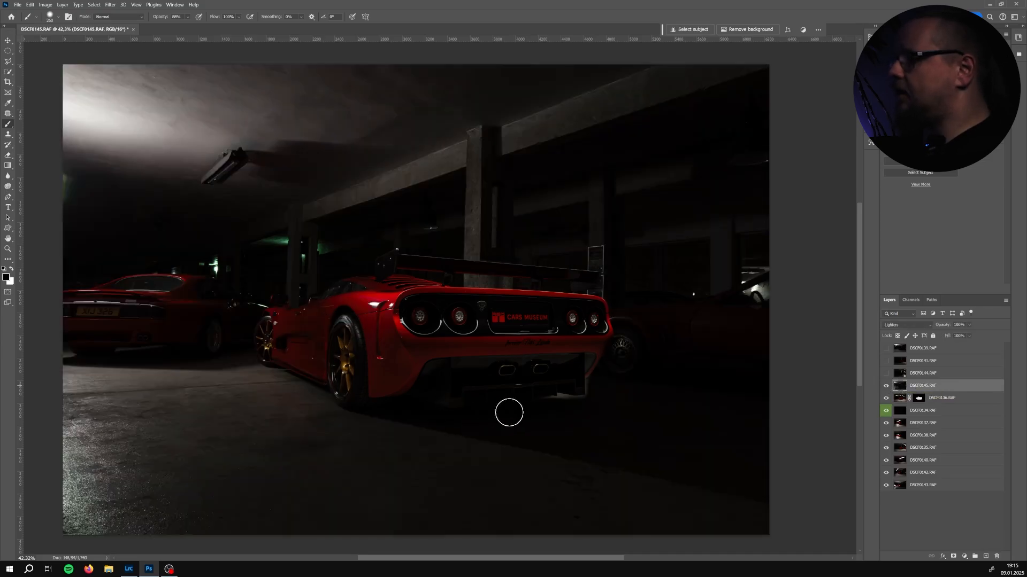
left_click(886, 386)
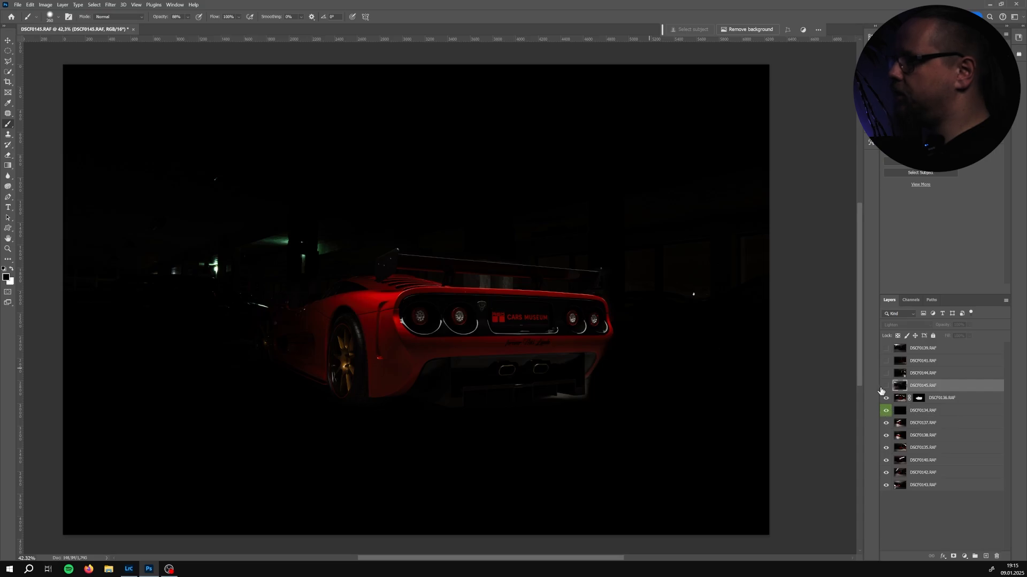
left_click(886, 386)
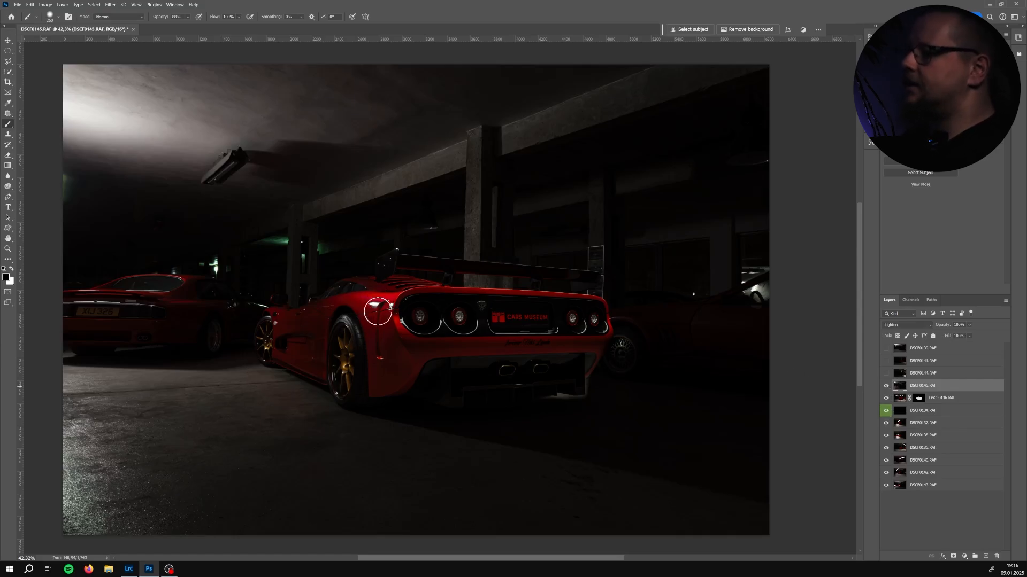
left_click(886, 387)
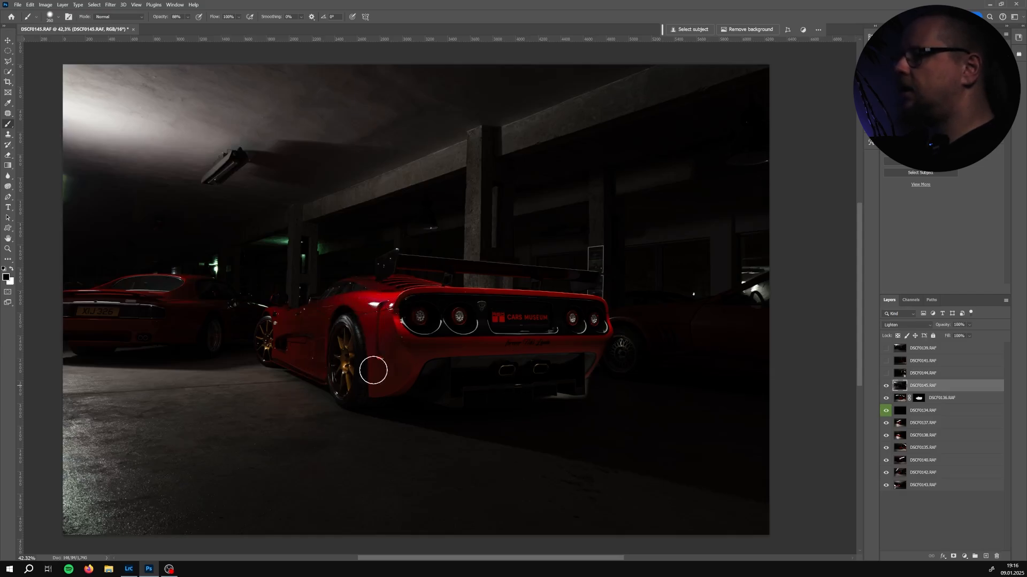
key("bracketleft")
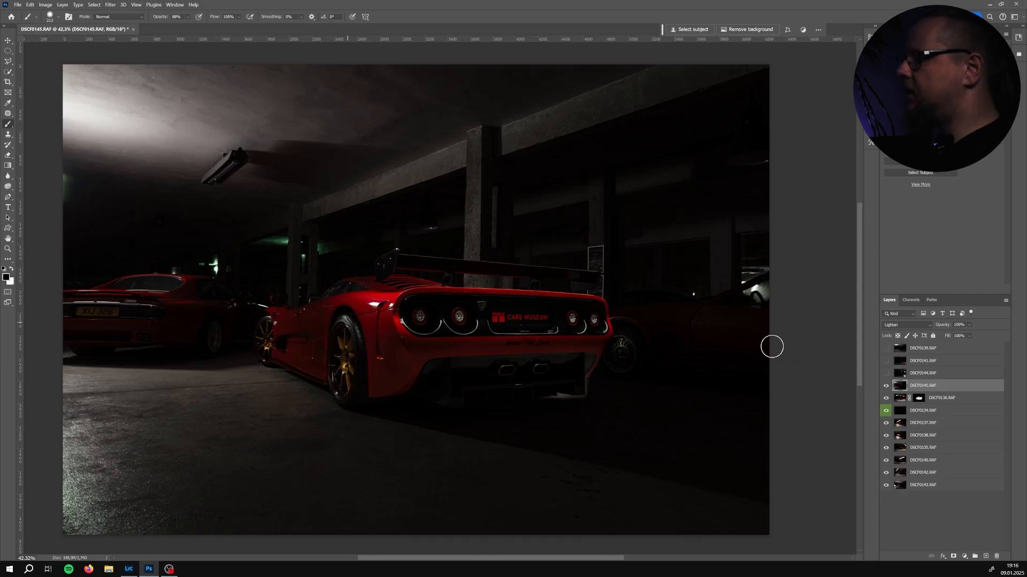
left_click(886, 386)
left_click(886, 386)
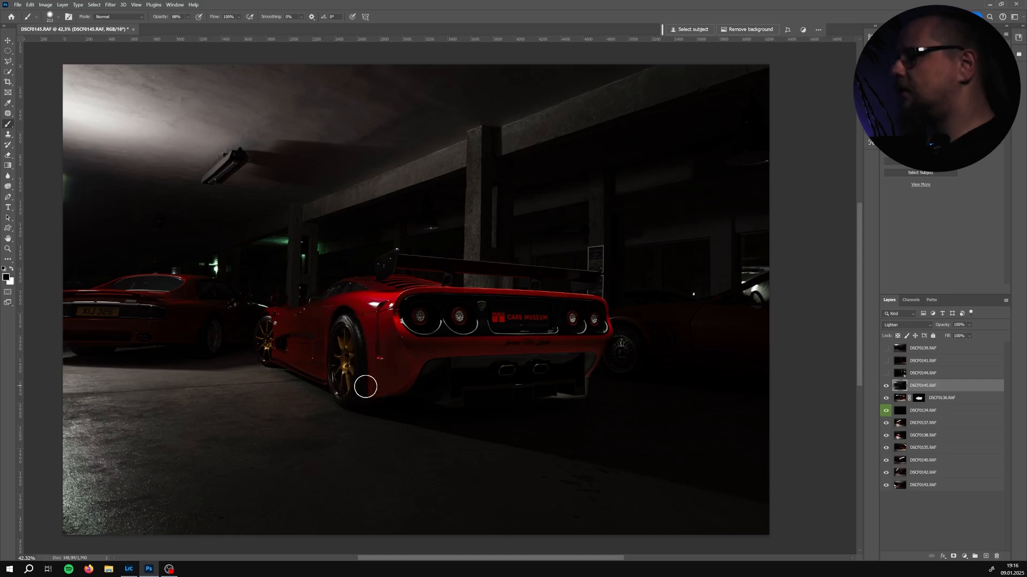
left_click(886, 386)
left_click(886, 385)
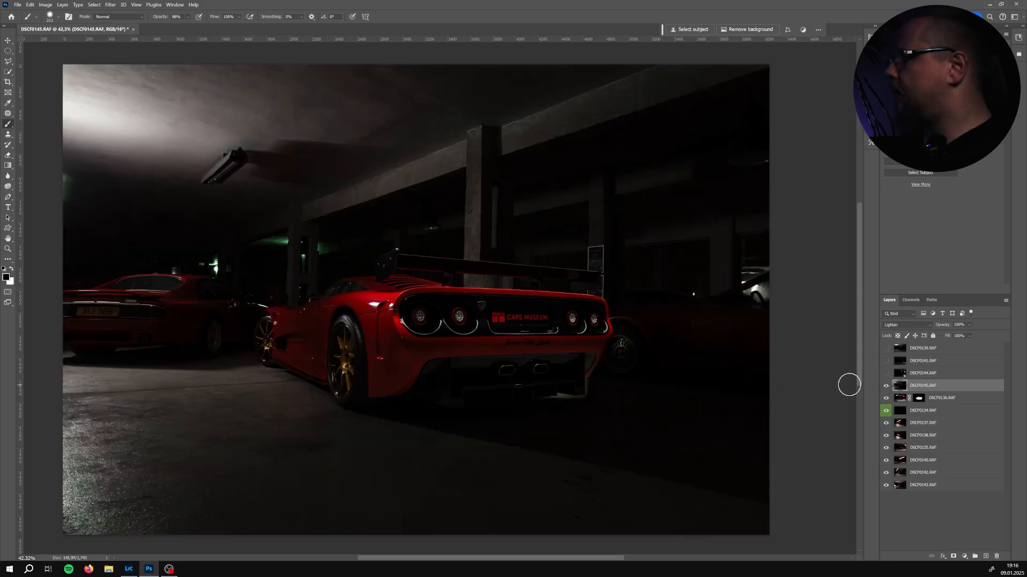
Show layer DSCF0144 and set its blend mode to Lighten
left_click(927, 374)
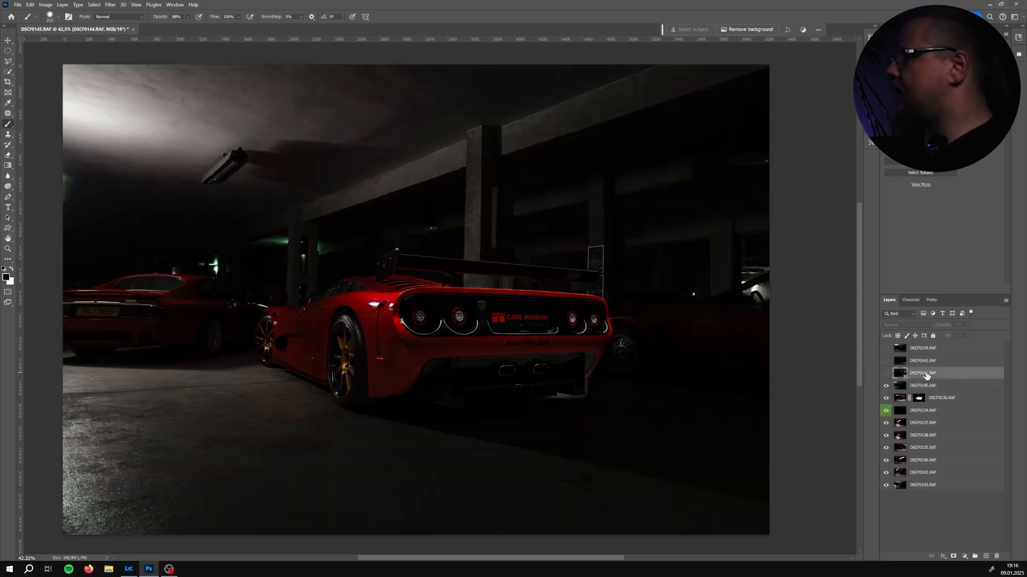
left_click(886, 374)
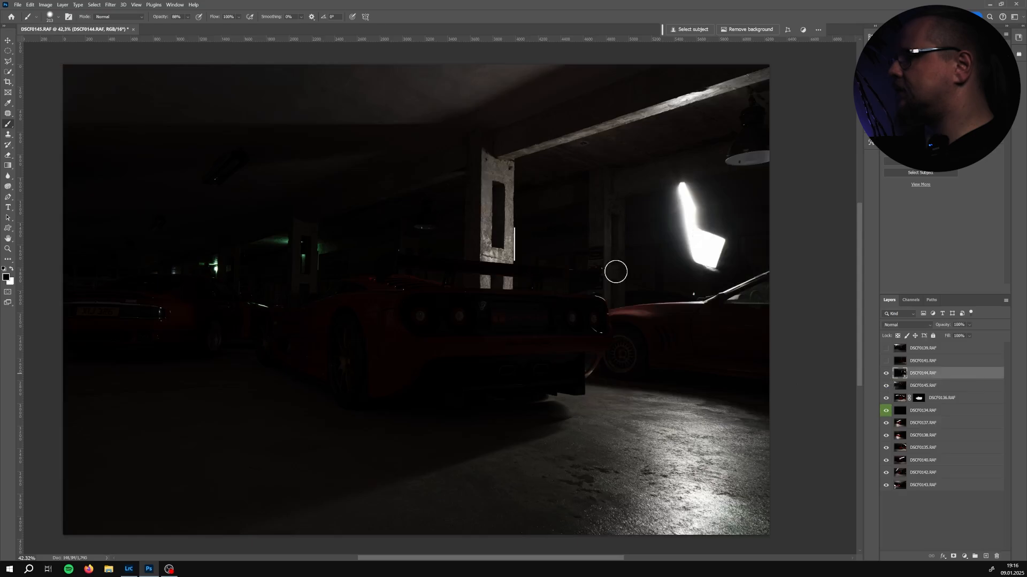
left_click(909, 326)
left_click(891, 395)
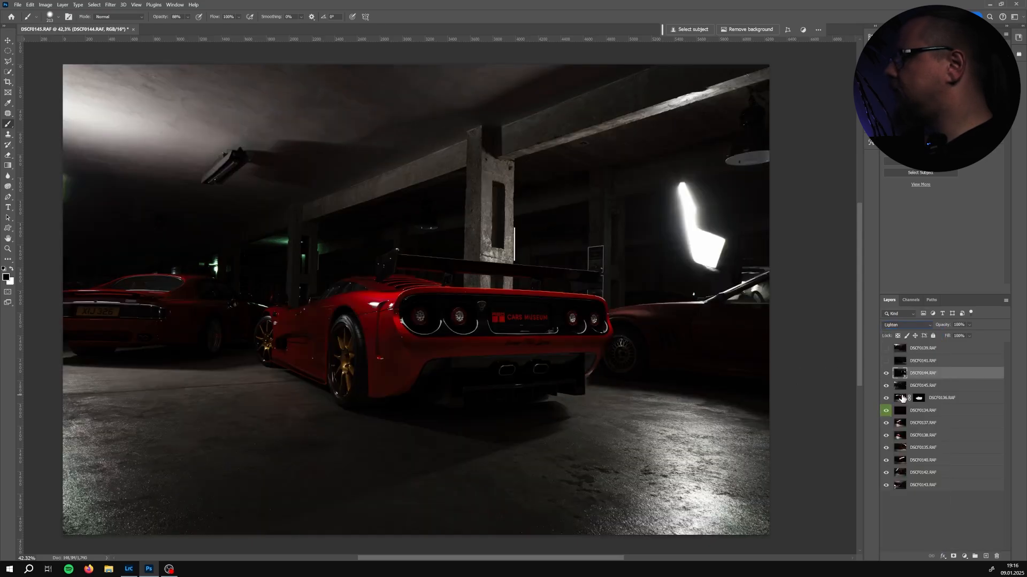
Toggle layer DSCF0144's visibility repeatedly to compare its contribution to the composite
left_click(884, 374)
left_click(884, 374)
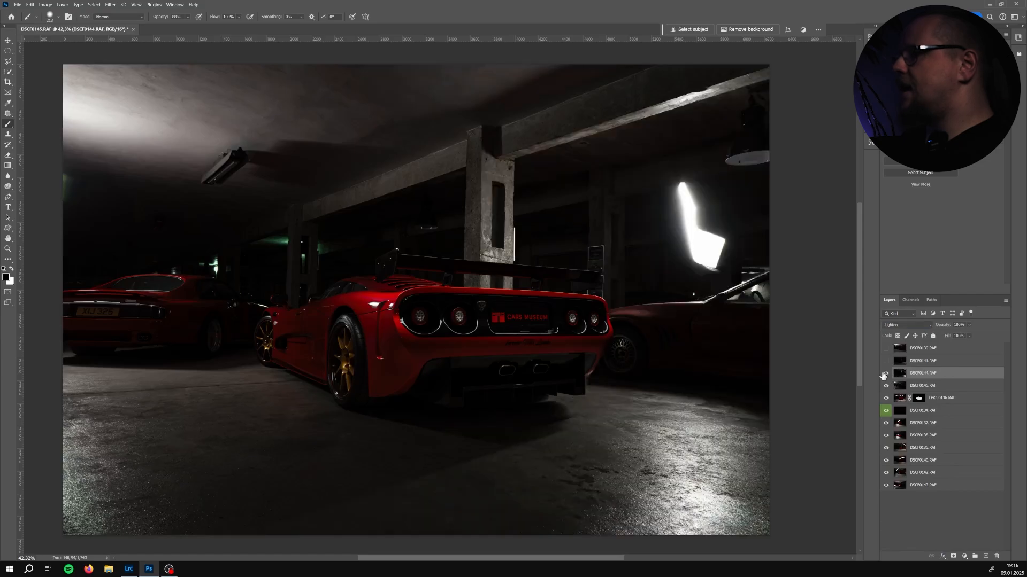
left_click(884, 374)
left_click(884, 374)
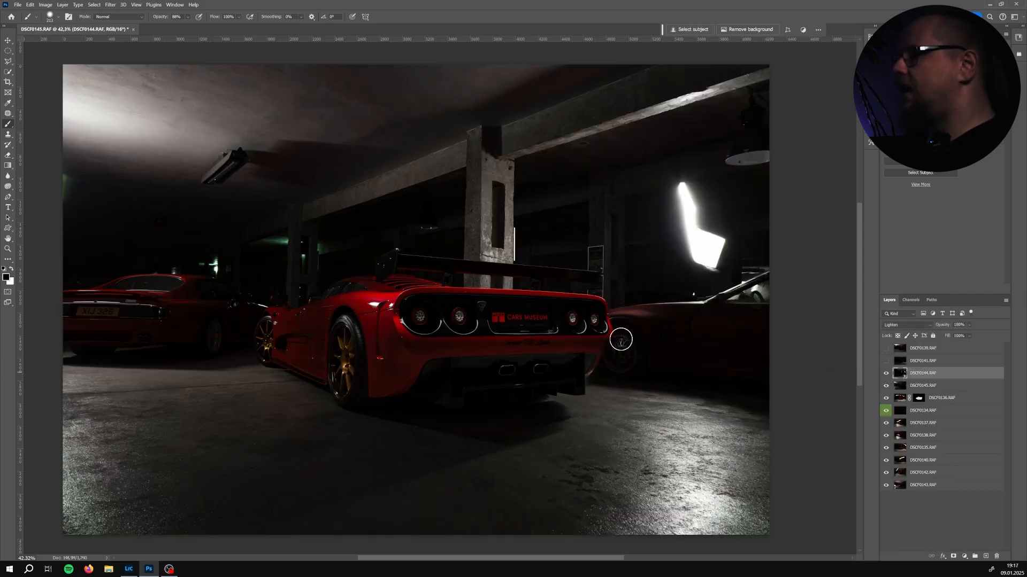
left_click(885, 374)
left_click(885, 374)
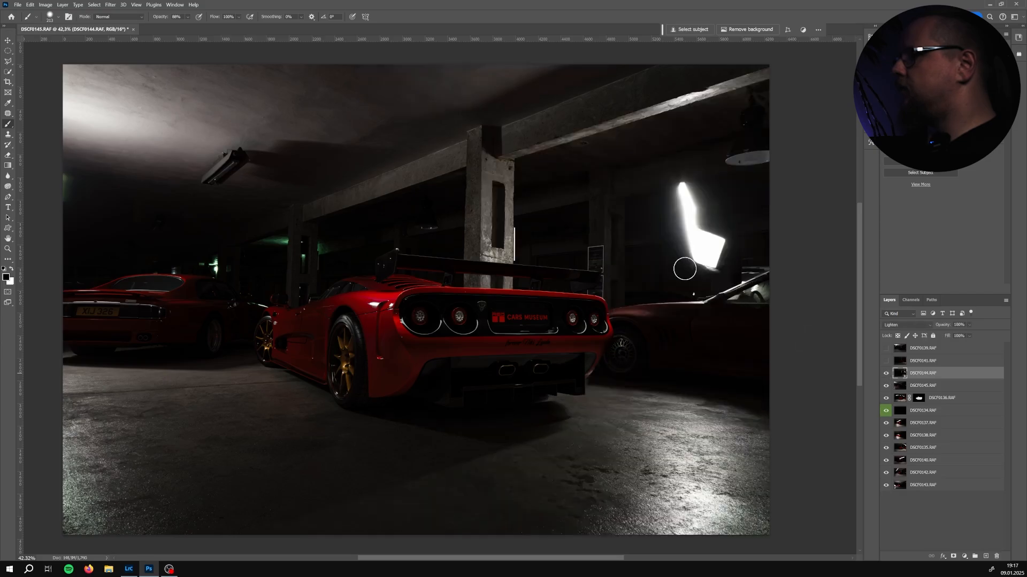
left_click(886, 374)
left_click(886, 374)
left_click(886, 374)
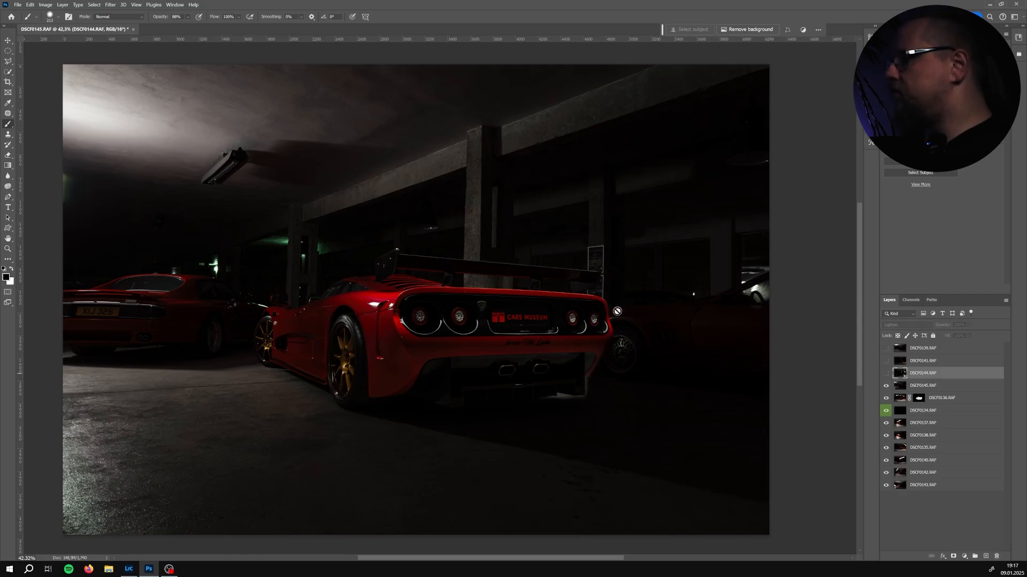
Rename the masked layer DSCF0136 as Back 1
double_click(939, 398)
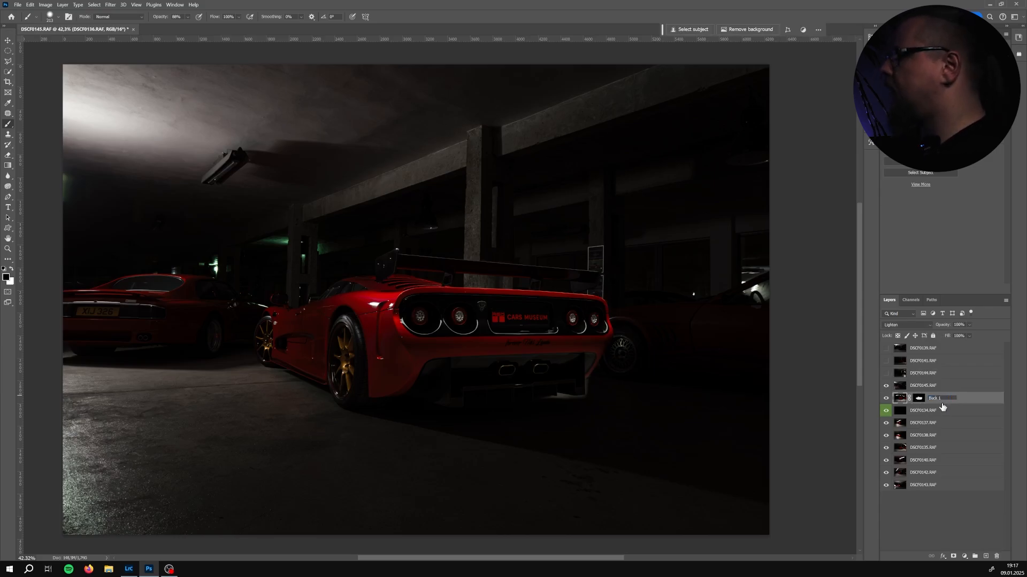
type("Back 1")
key("Return")
Show layer DSCF0144, add a layer mask, and paint out the bright light panel, lamp and ceiling beam on the right
left_click(897, 374)
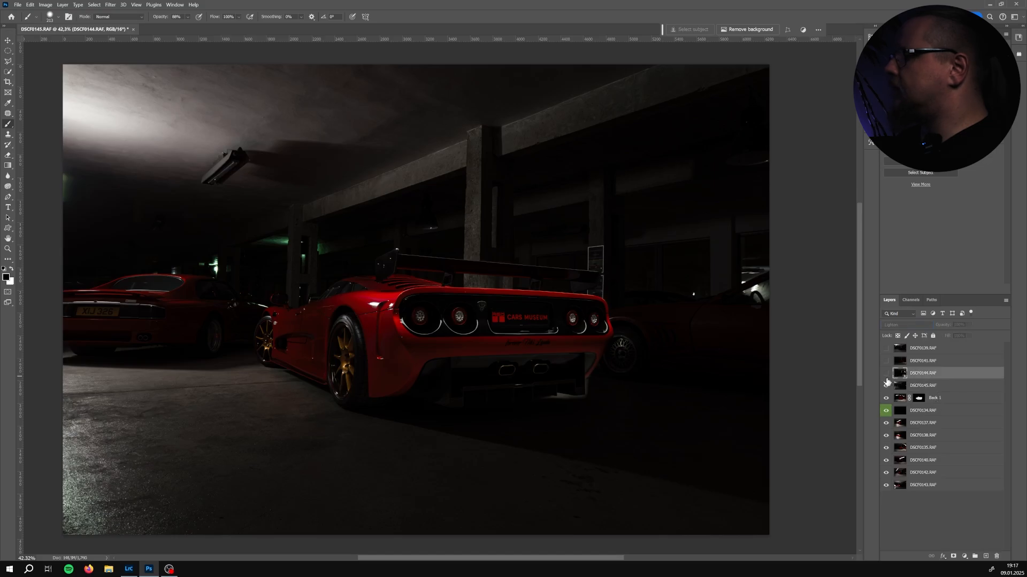
left_click(886, 373)
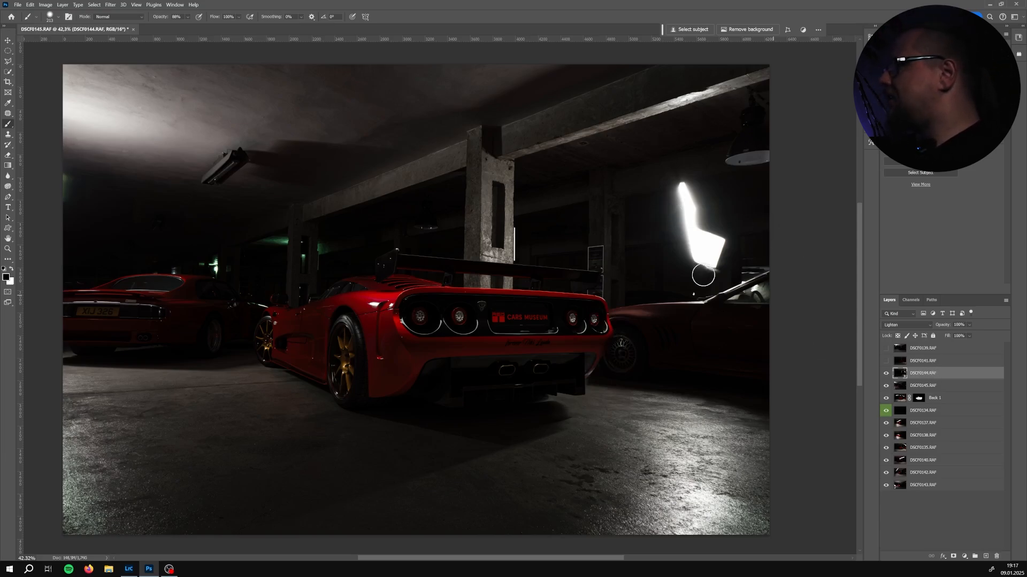
left_click(953, 556)
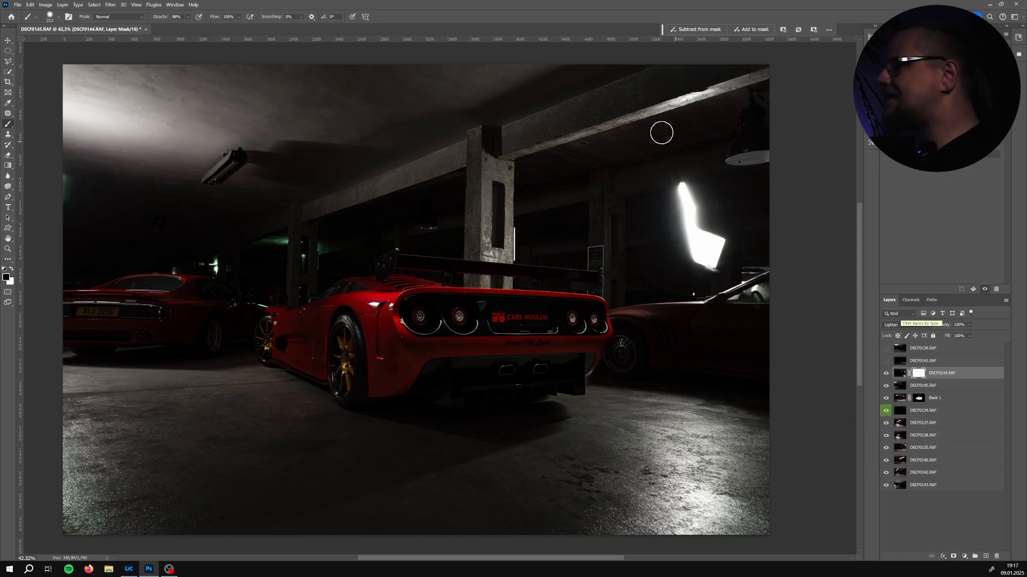
left_click_drag(567, 206, 583, 206)
mouse_move(668, 189)
left_mouse_down()
mouse_move(716, 199)
mouse_move(694, 199)
mouse_move(716, 208)
mouse_move(695, 243)
mouse_move(746, 275)
left_mouse_up()
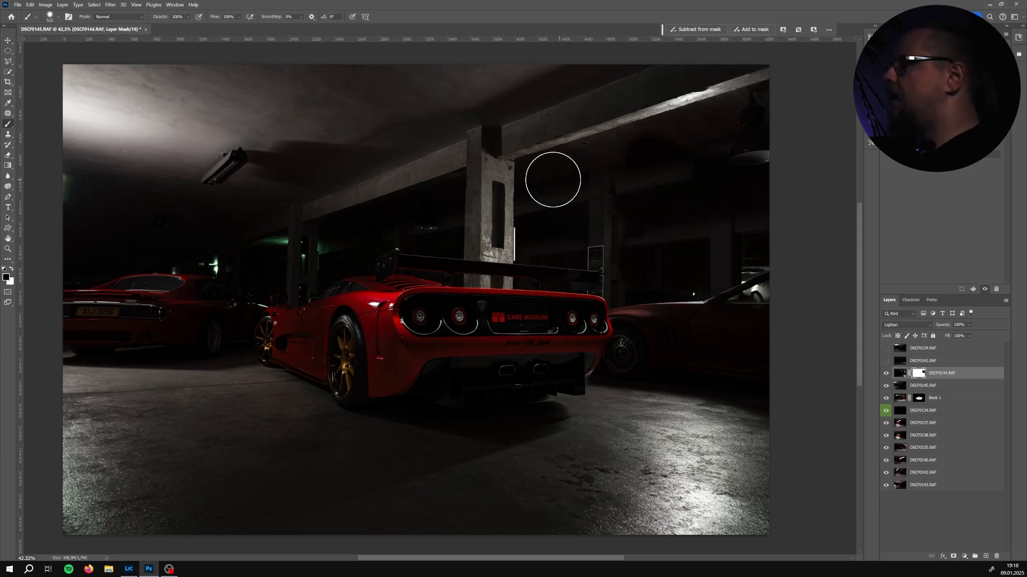
left_click_drag(546, 175, 775, 104)
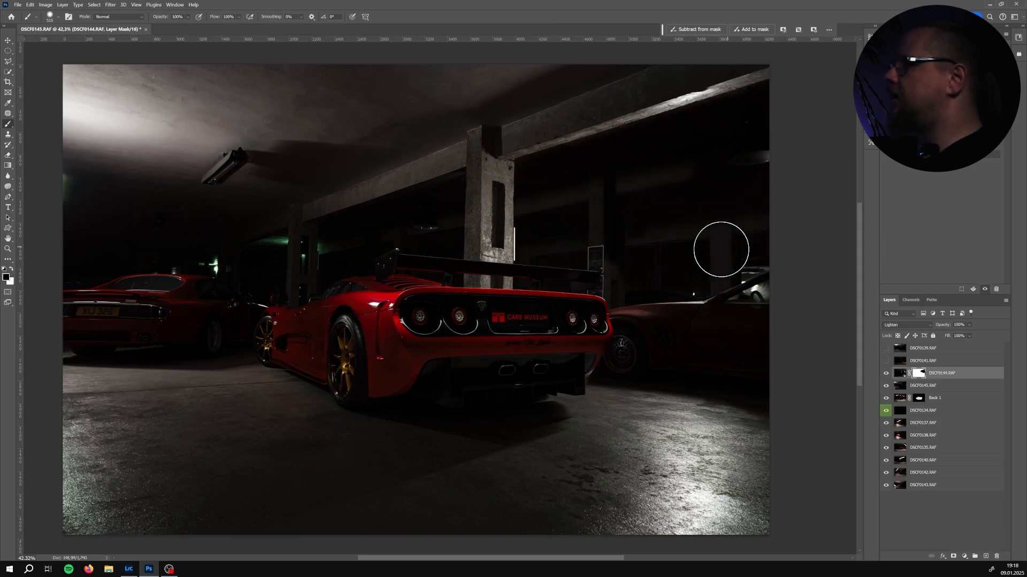
left_click_drag(633, 275, 621, 279)
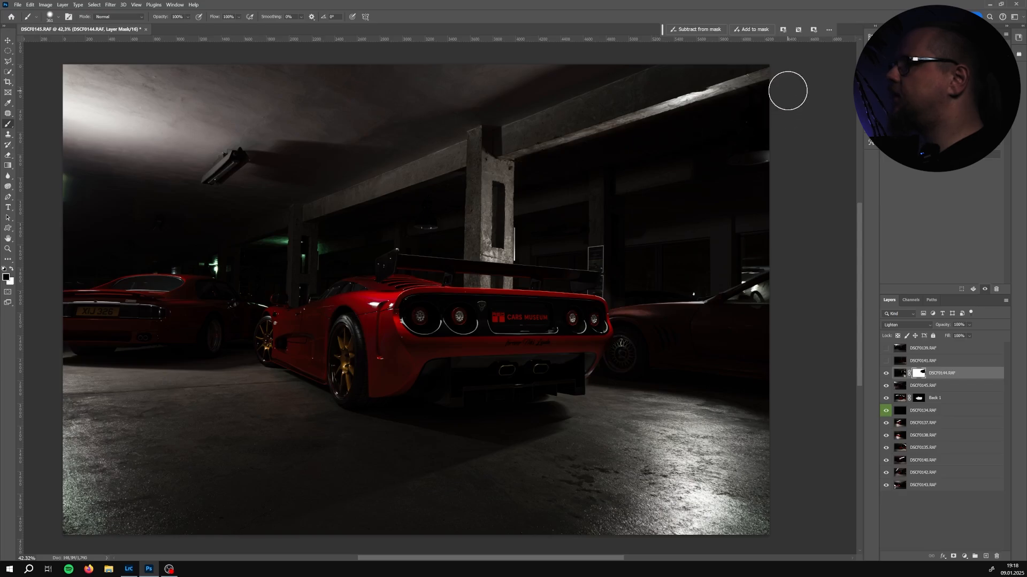
left_click_drag(763, 85, 751, 81)
key("x")
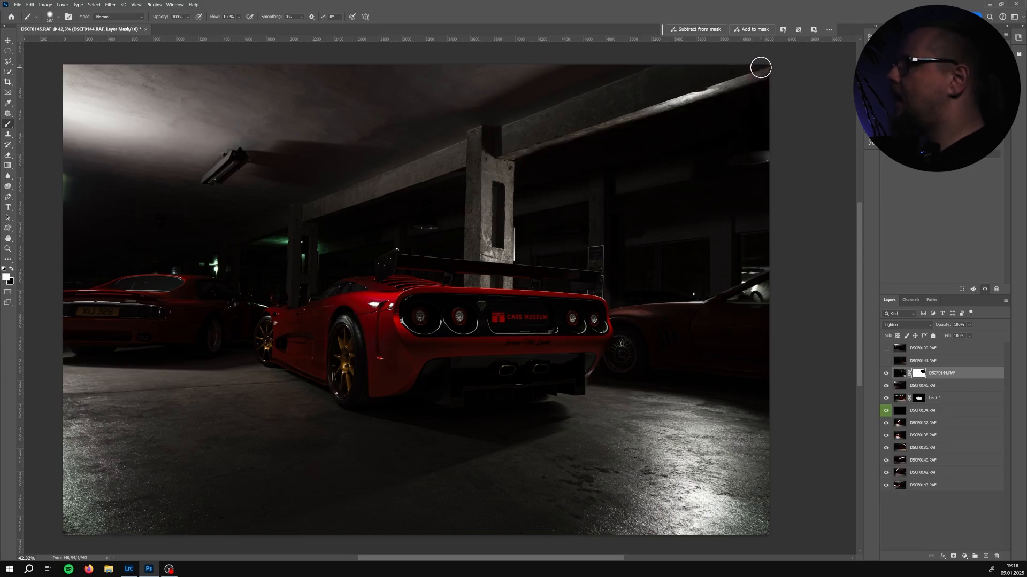
Paint out more of the ceiling beam on layer DSCF0144's mask and toggle the layer to check the result
left_click(760, 68)
left_click(502, 154, "shift")
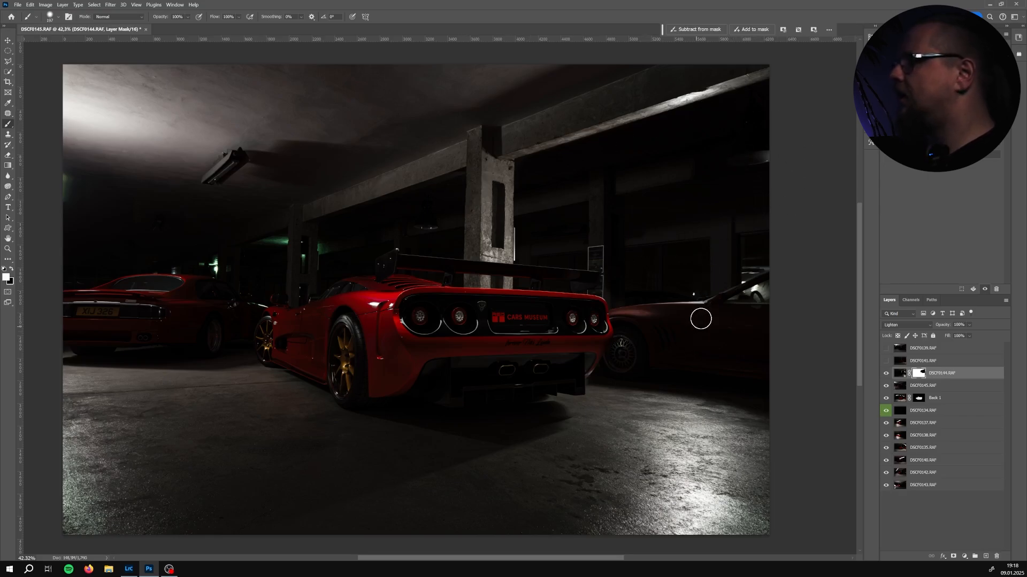
left_click(885, 374)
left_click(885, 373)
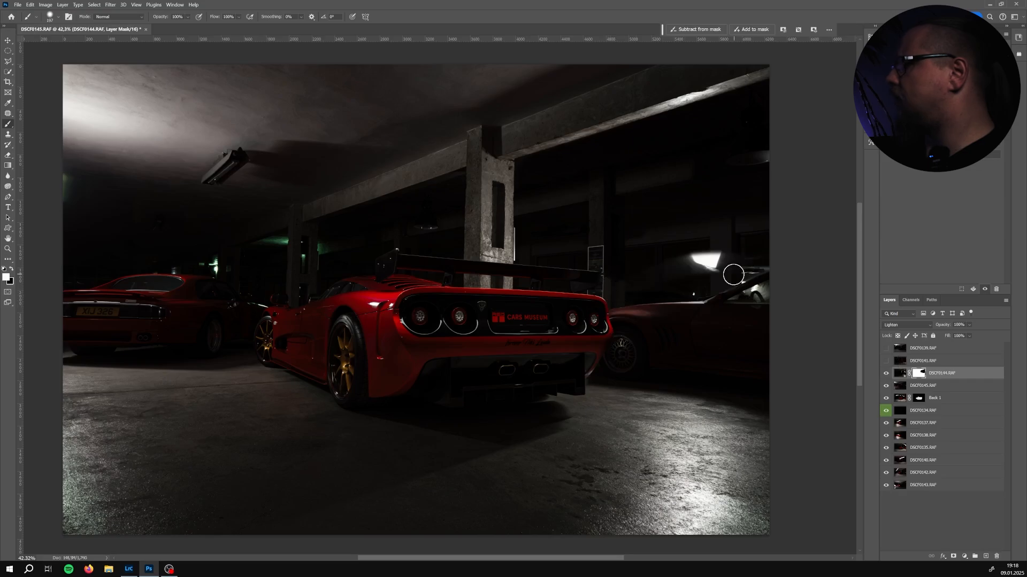
Swap the brush colour and paint over the area right of the car's wing on DSCF0144's mask, toggling the layer to compare
key("x")
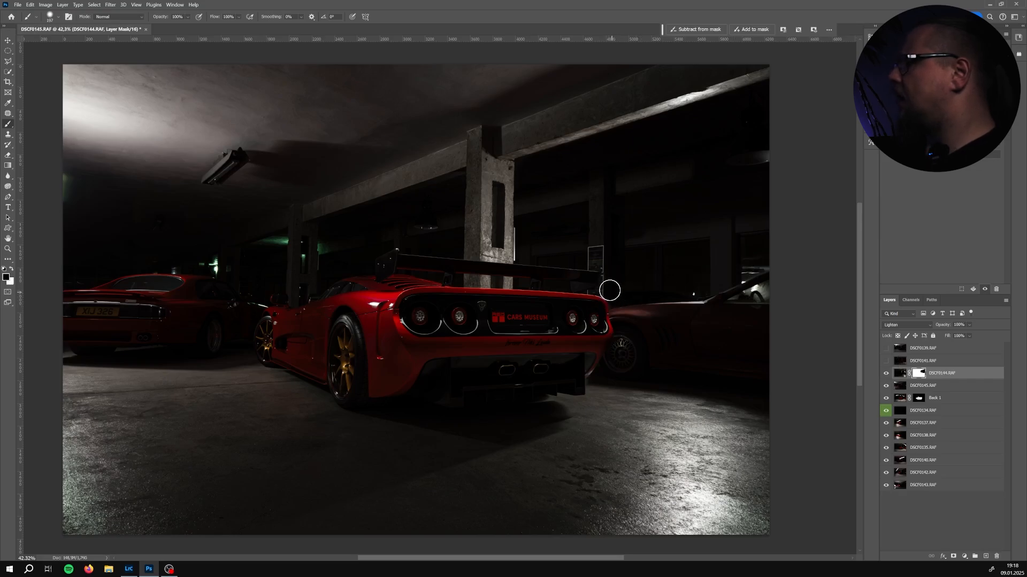
right_click(613, 290, "alt")
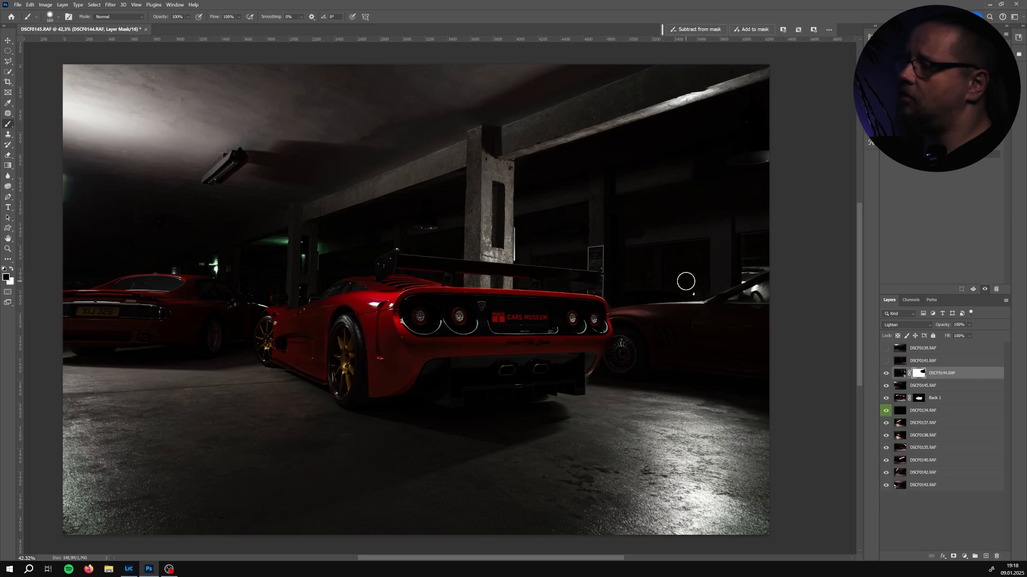
right_click(591, 286, "alt")
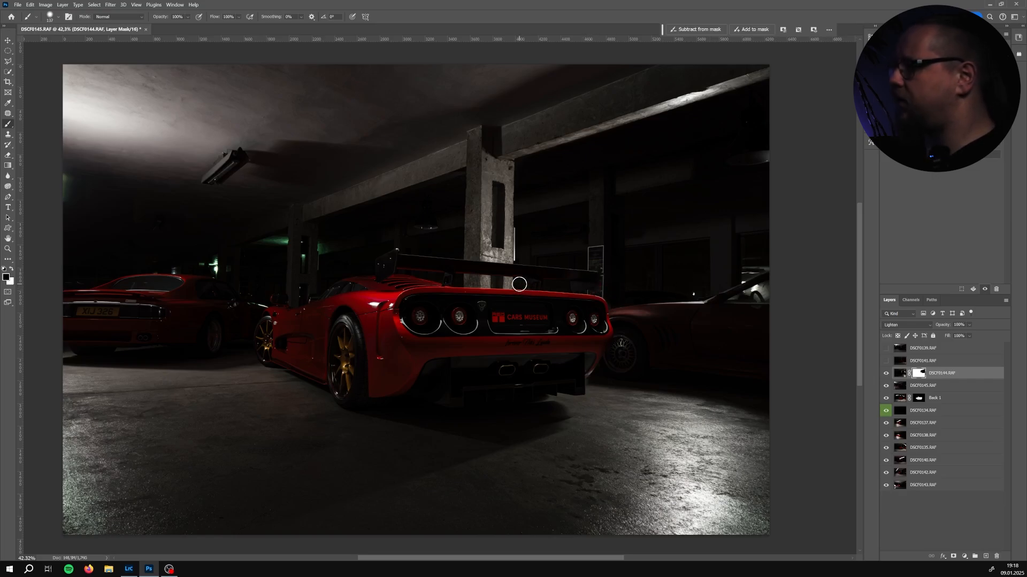
right_click(633, 263, "alt")
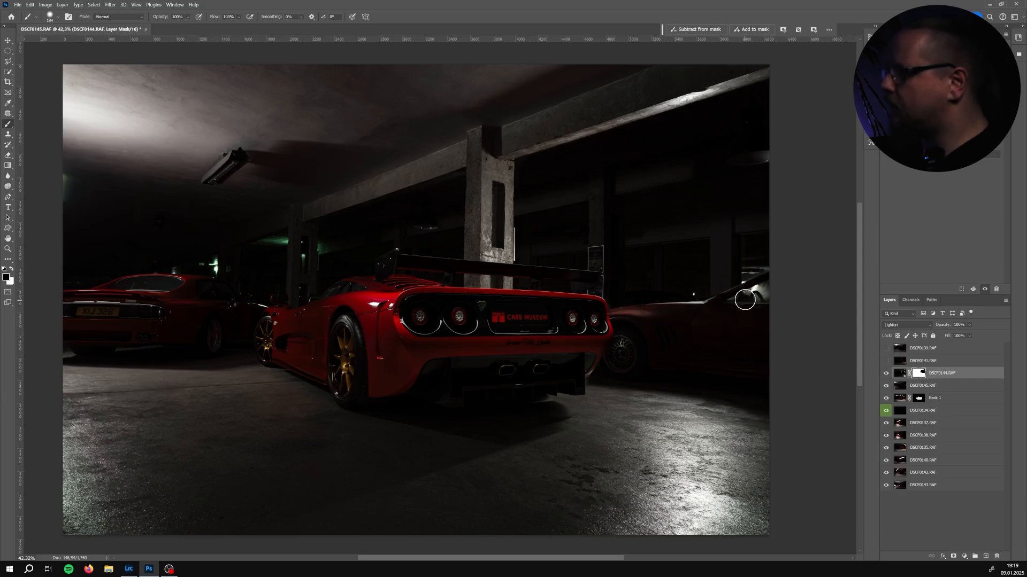
left_click(887, 374)
left_click(887, 374)
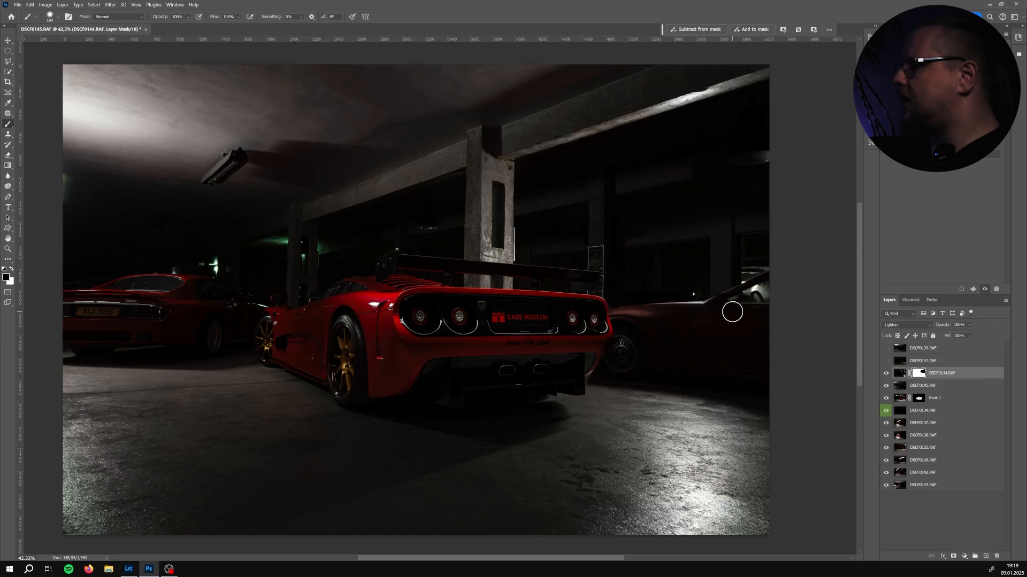
scroll(754, 293, "up", 2)
key("x")
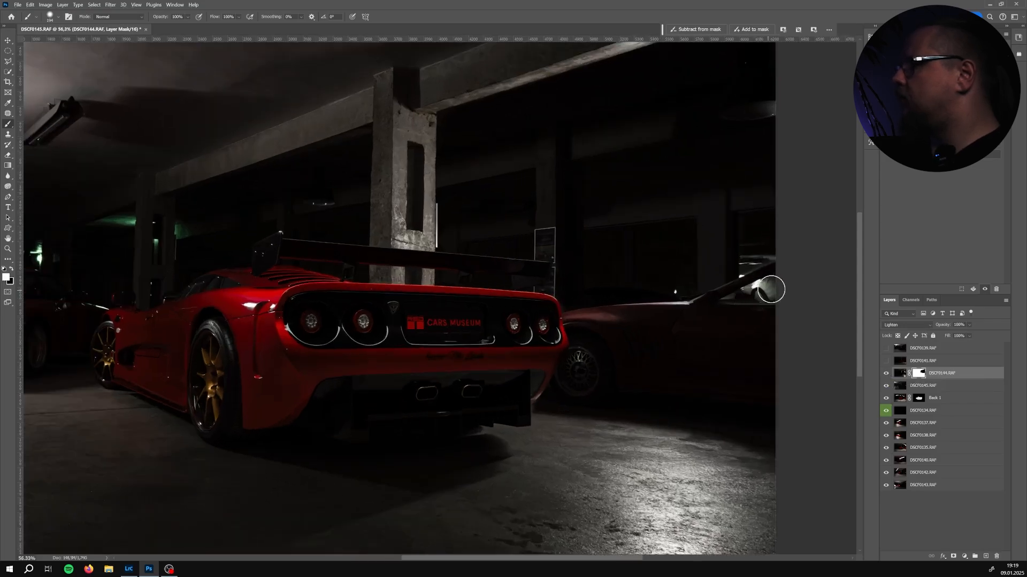
Select layer DSCF0141, show it, and set its blend mode to Lighten
left_click(921, 364)
scroll(359, 363, "down", 3)
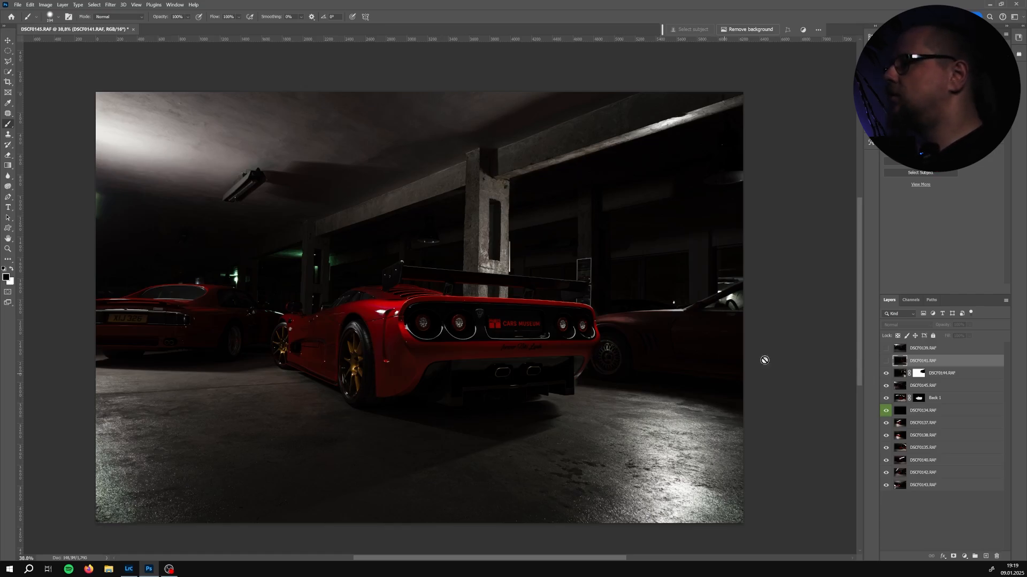
left_click(886, 361)
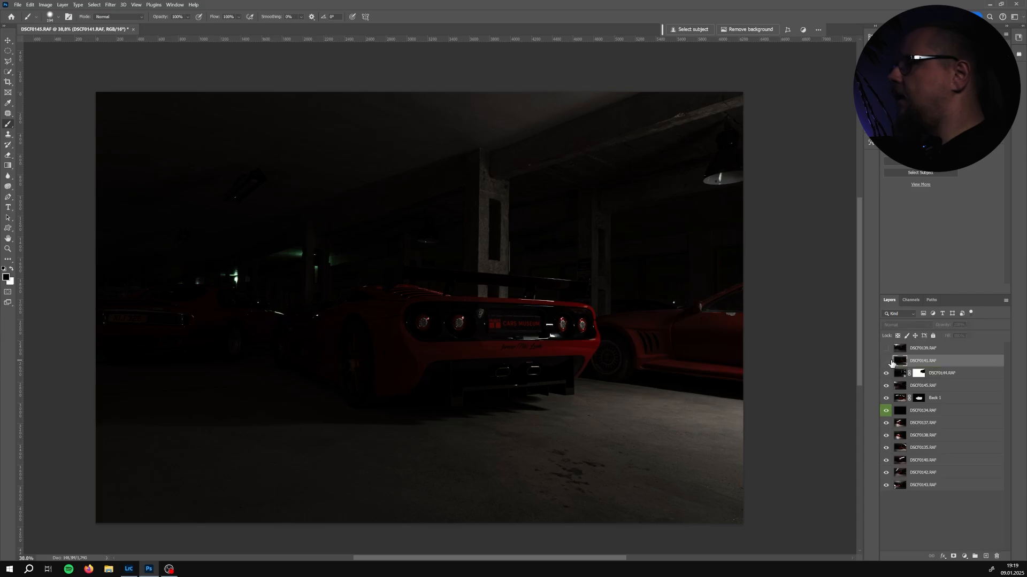
left_click(887, 361)
left_click(887, 361)
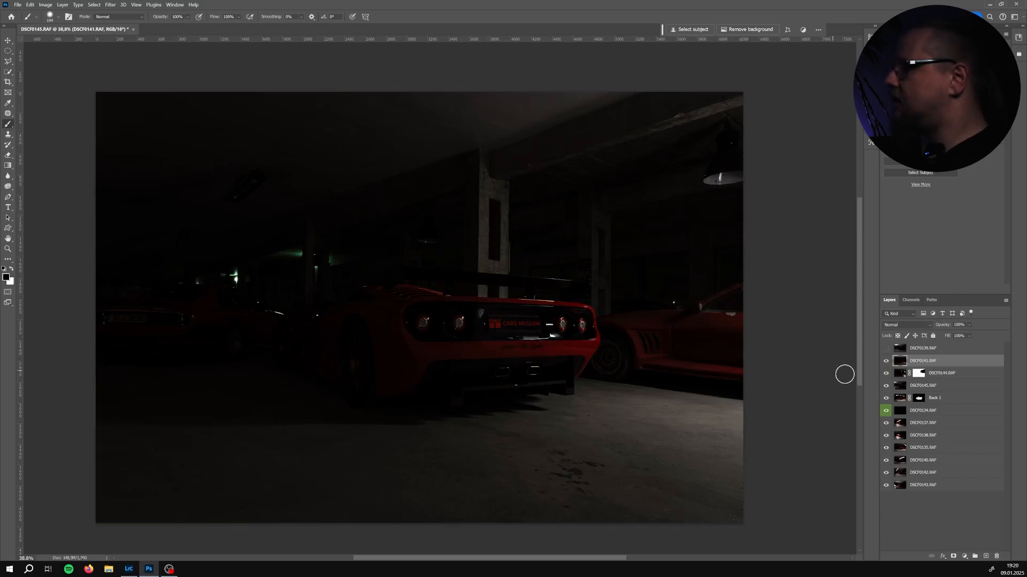
left_click(886, 361)
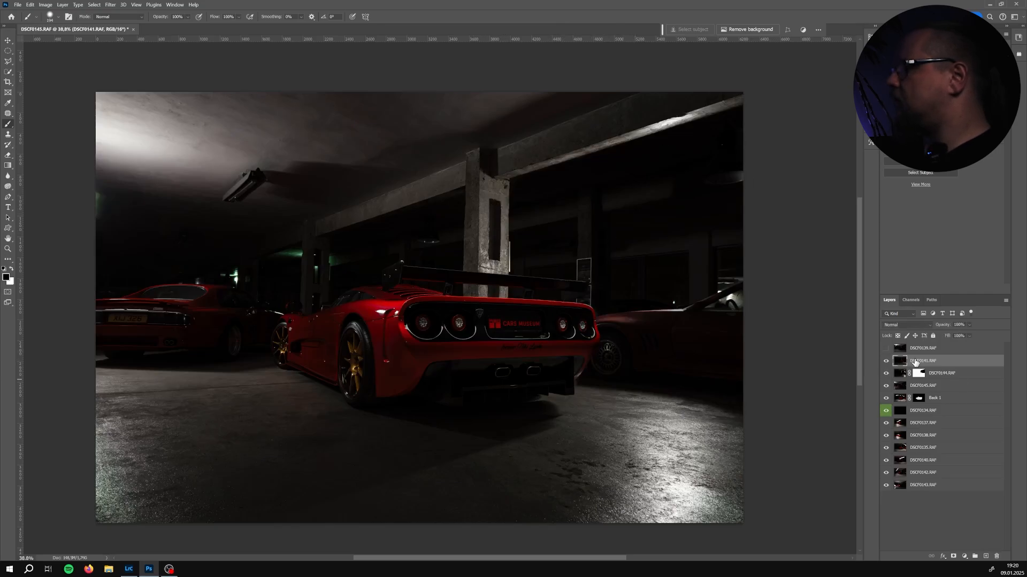
left_click(886, 361)
left_click(913, 324)
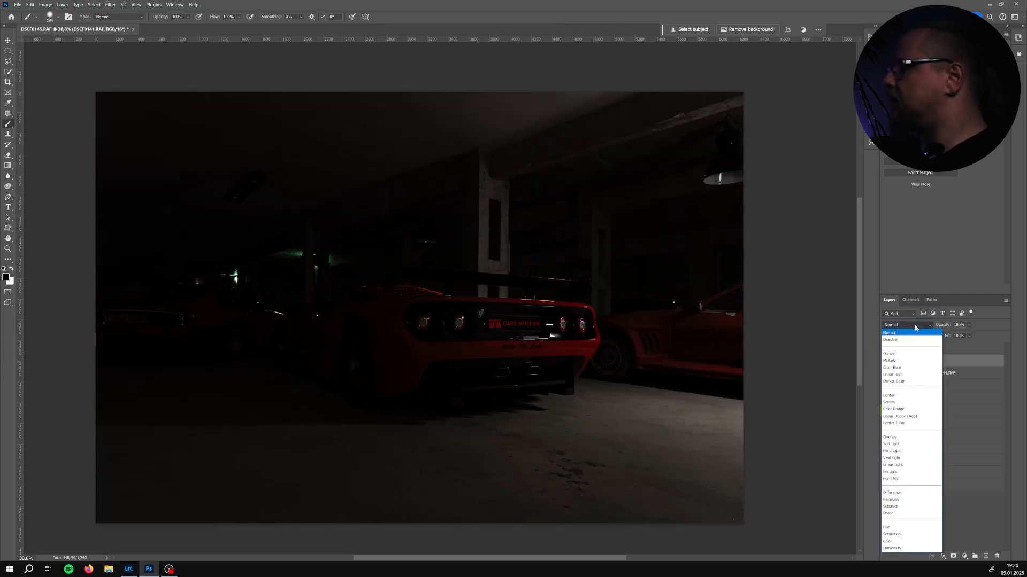
left_click(901, 396)
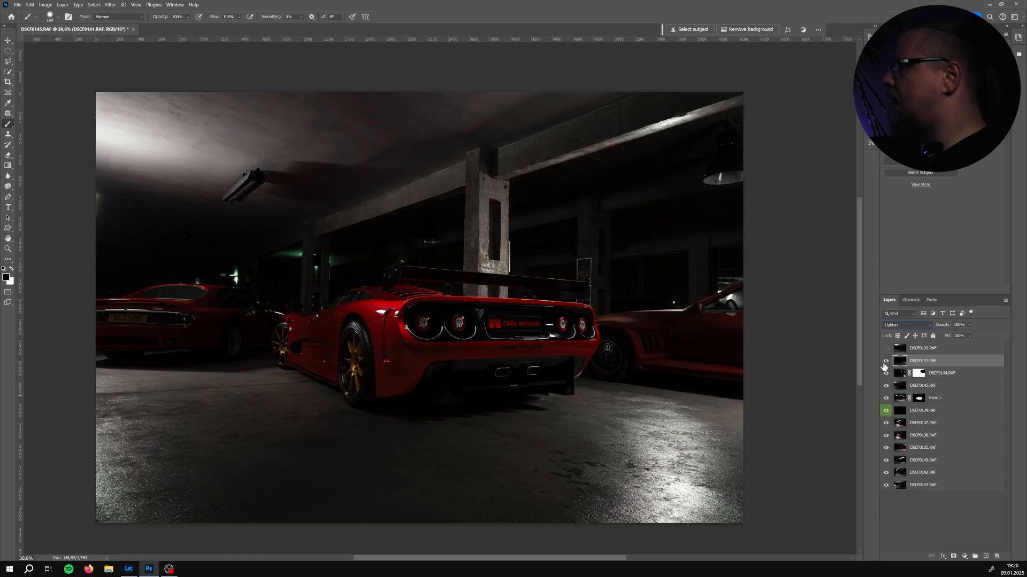
Toggle layer DSCF0141's visibility repeatedly to compare its contribution to the composite
left_click(886, 361)
left_click(885, 361)
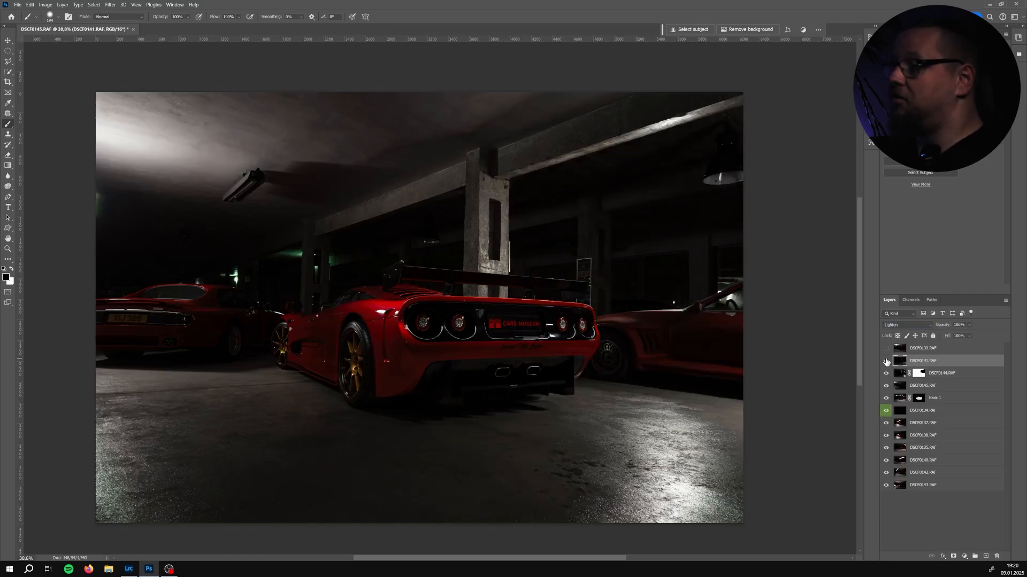
left_click(886, 362)
left_click(886, 362)
left_click(885, 361)
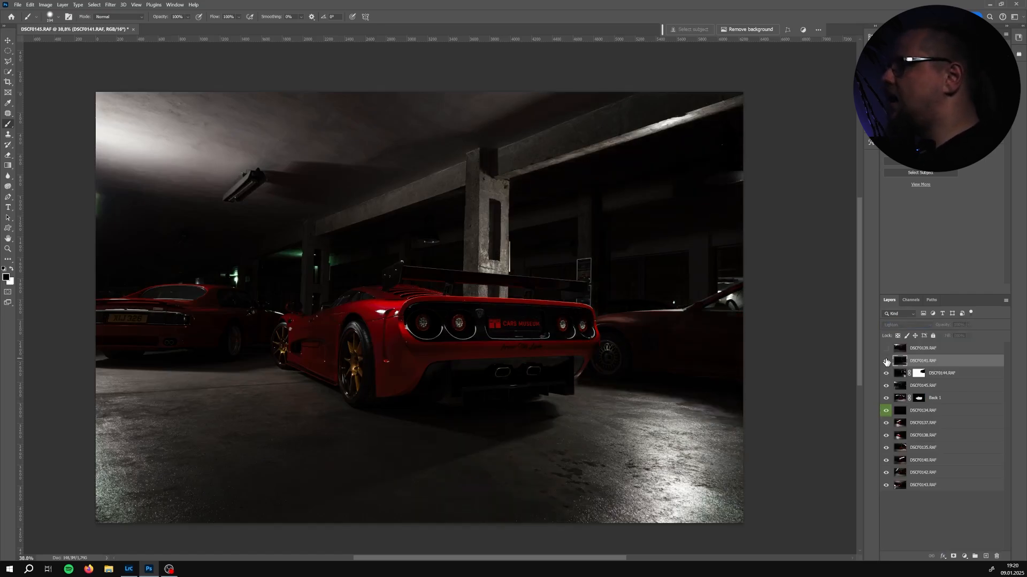
left_click(885, 361)
left_click(886, 362)
left_click(886, 361)
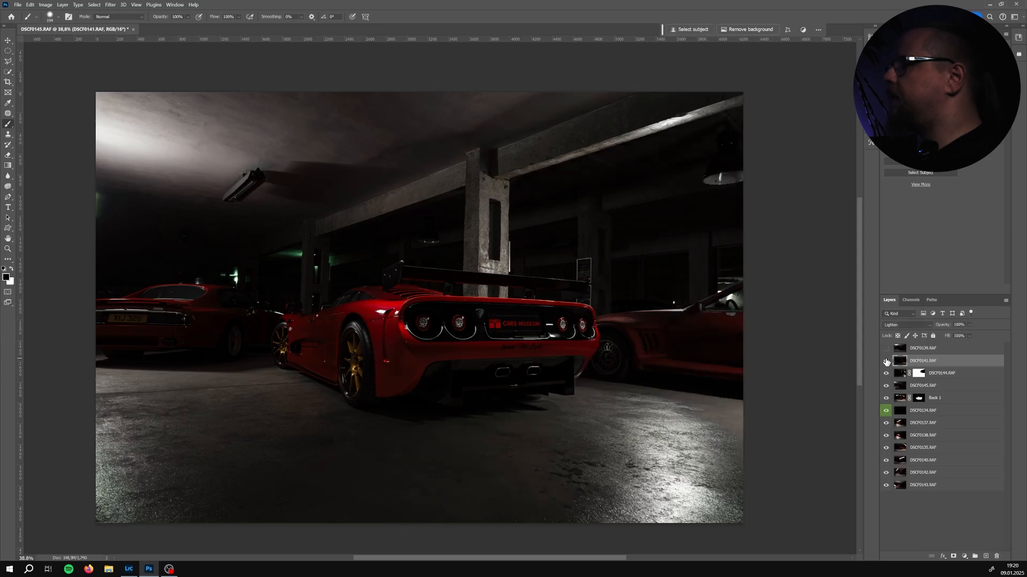
left_click(885, 361)
left_click(885, 362)
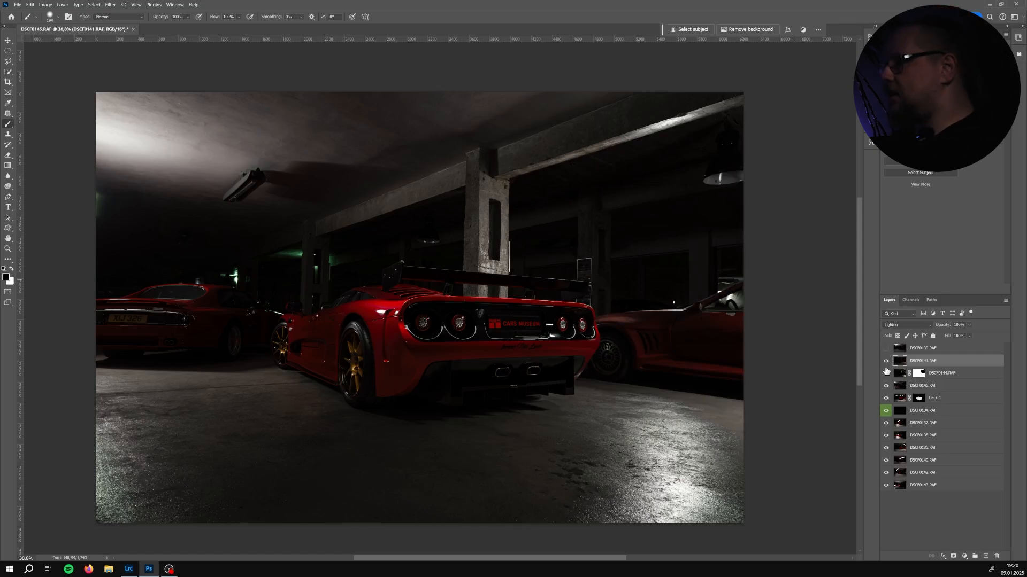
left_click(885, 361)
left_click(885, 361)
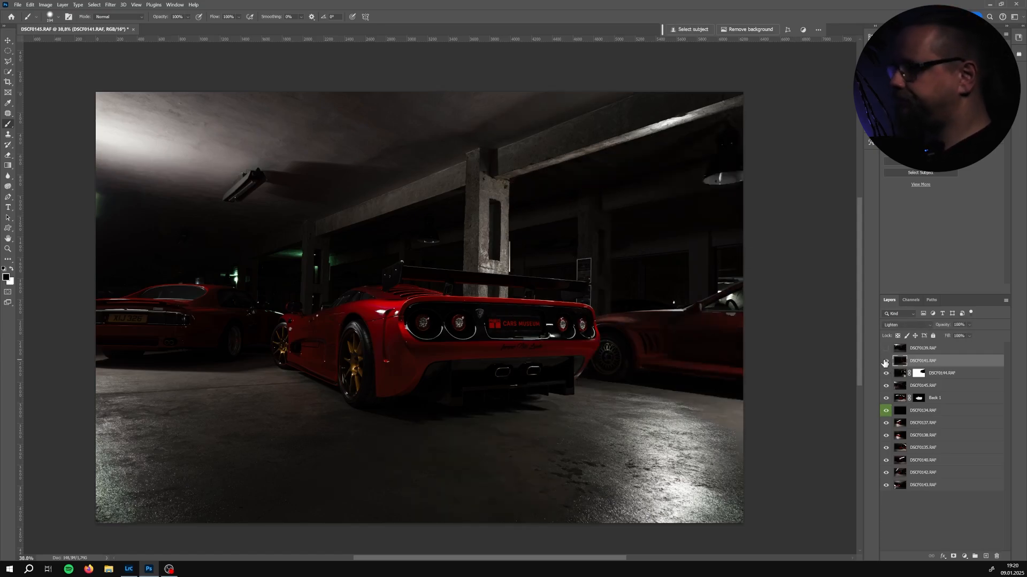
left_click(885, 362)
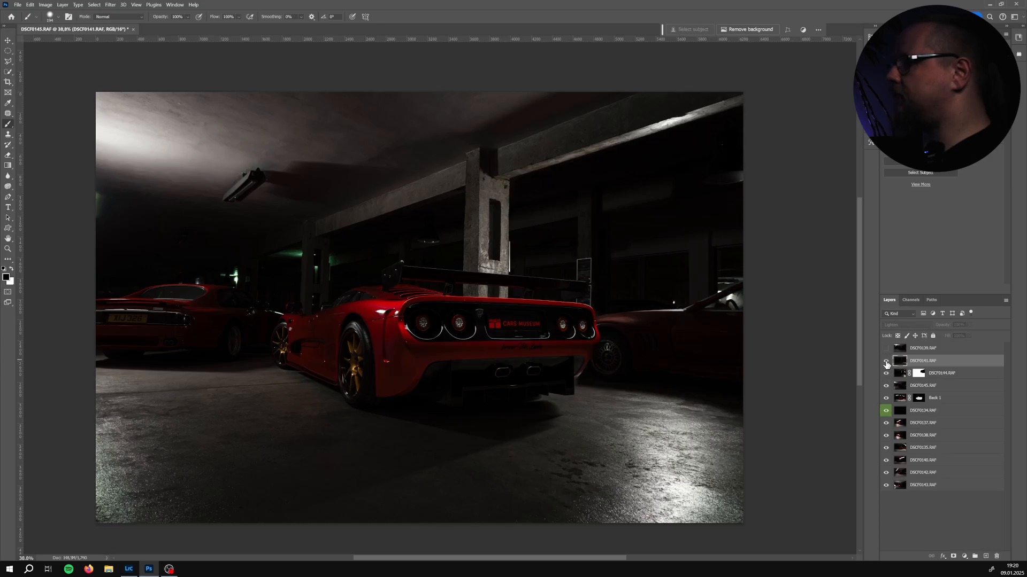
left_click(885, 361)
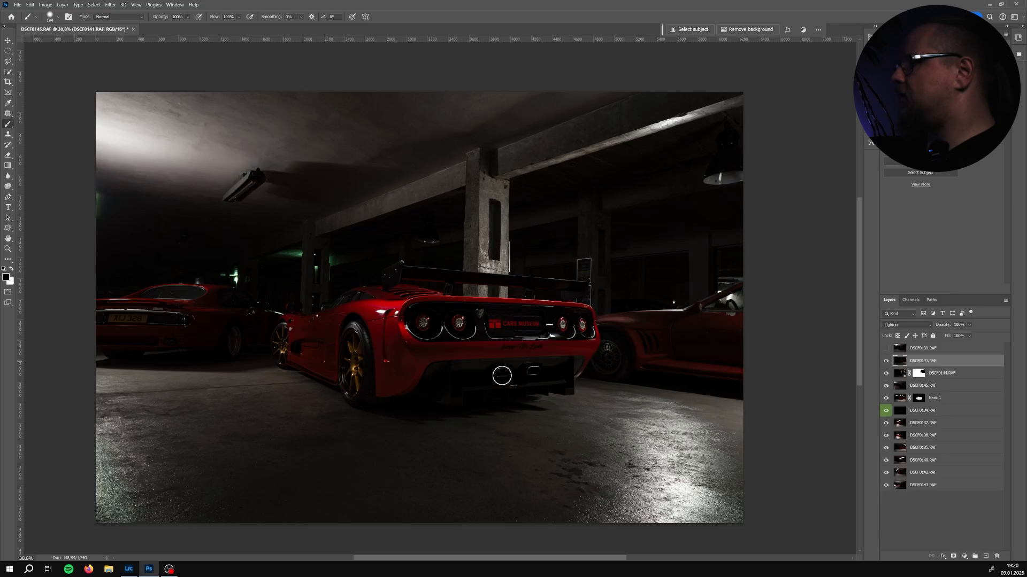
Add an inverted black mask to DSCF0141 and paint back in the ceiling beam and the area right of the car
left_click(955, 557)
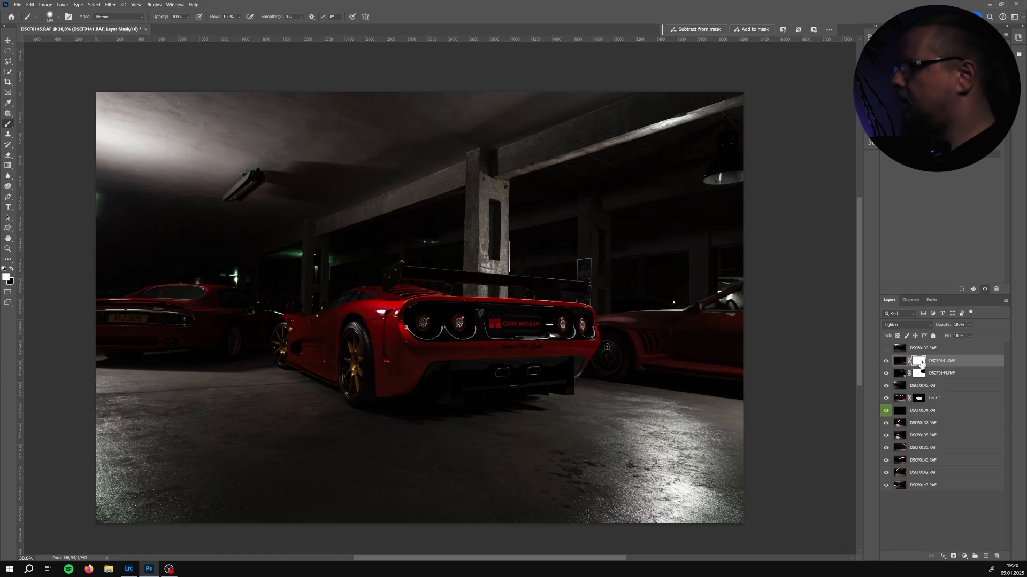
key("ctrl+i")
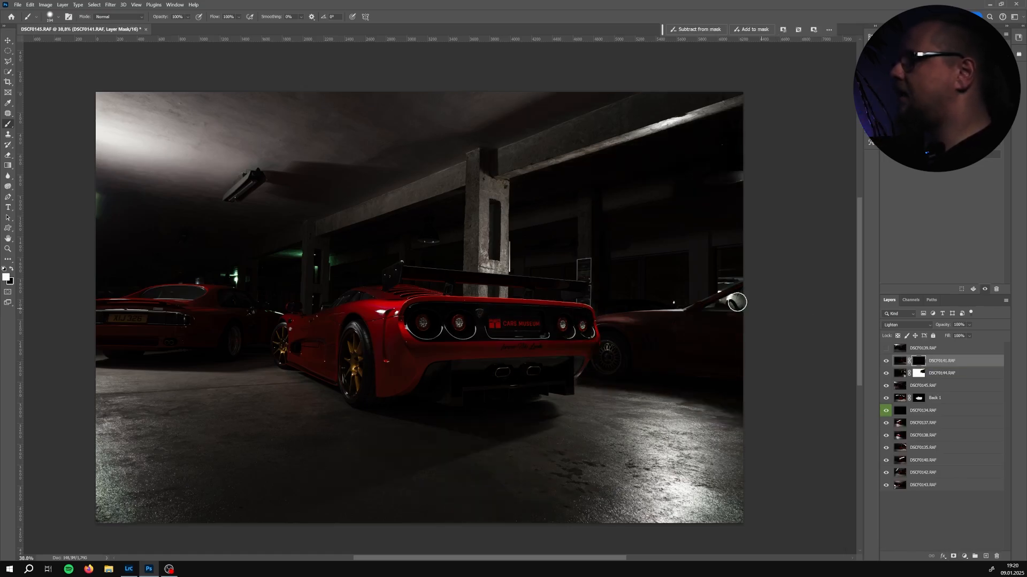
left_click_drag(541, 224, 752, 132)
left_click_drag(683, 166, 687, 166)
mouse_move(736, 128)
left_mouse_down()
mouse_move(526, 195)
mouse_move(531, 205)
mouse_move(647, 177)
mouse_move(566, 219)
left_mouse_up()
mouse_move(558, 219)
left_mouse_down()
mouse_move(541, 224)
mouse_move(573, 238)
mouse_move(745, 206)
mouse_move(721, 218)
left_mouse_up()
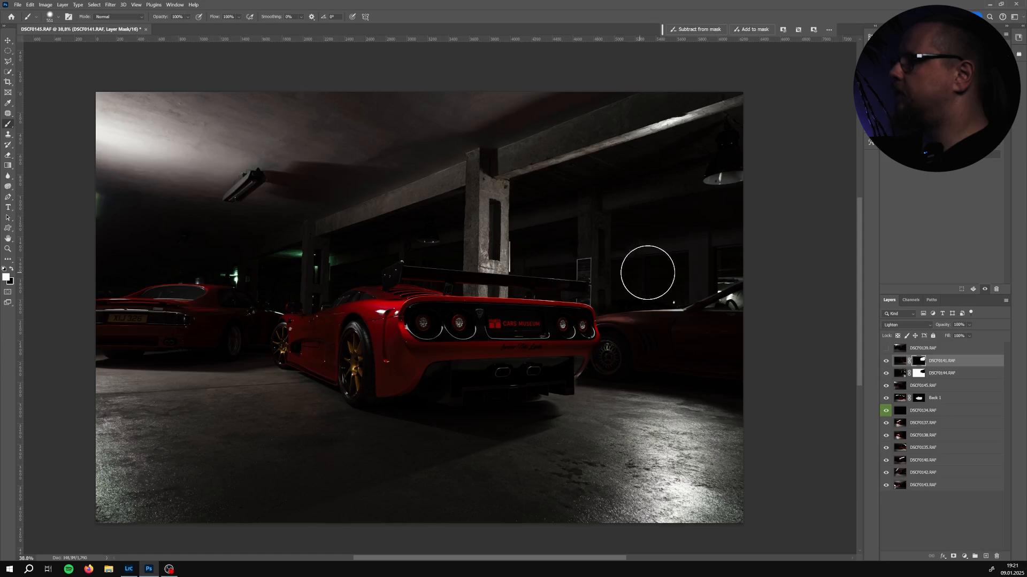
left_click(886, 361)
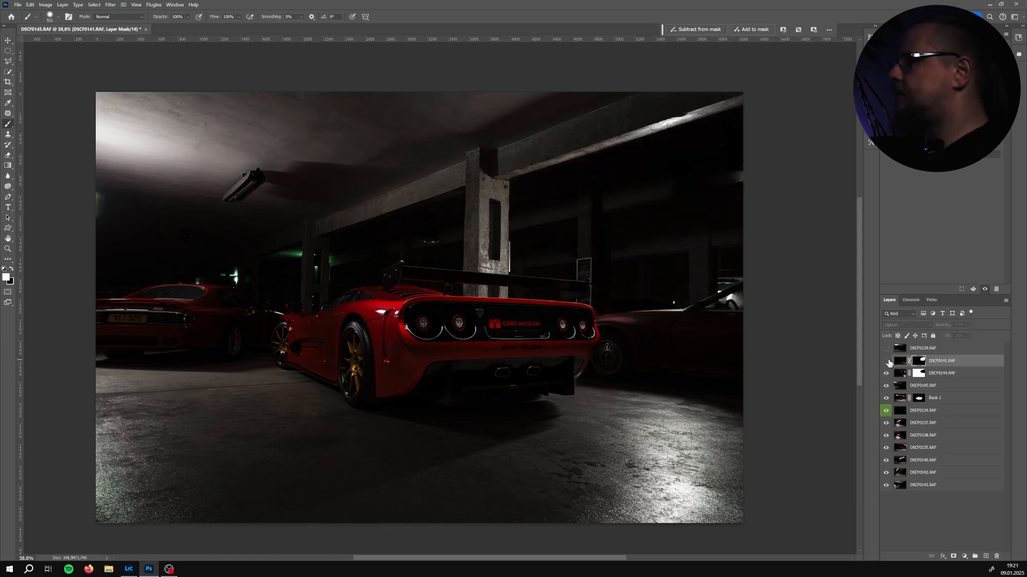
left_click(886, 362)
left_click(886, 361)
left_click(887, 361)
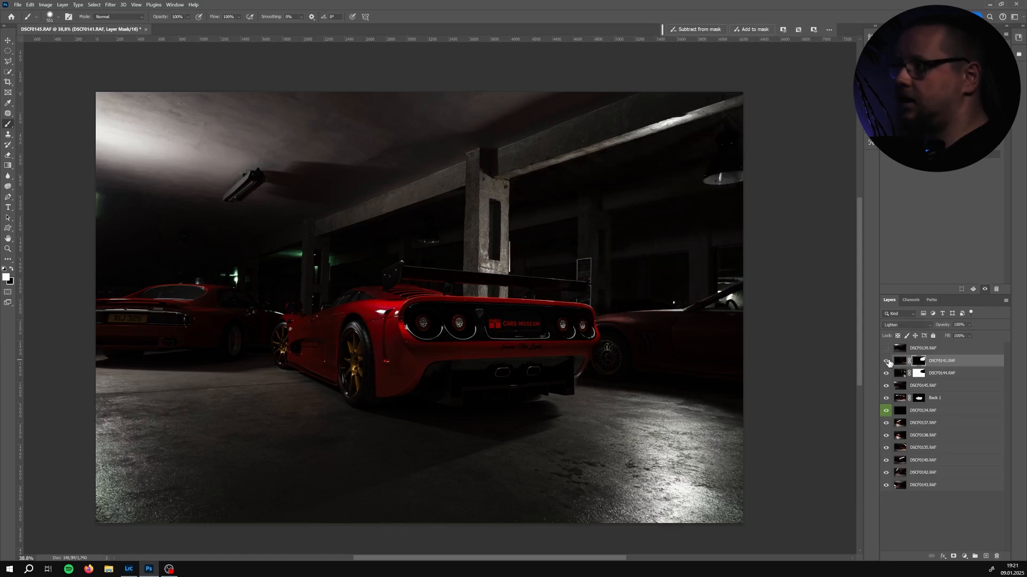
Select the top layer DSCF0139, check its visibility, and move it to the bottom of the layer stack
left_click(898, 350)
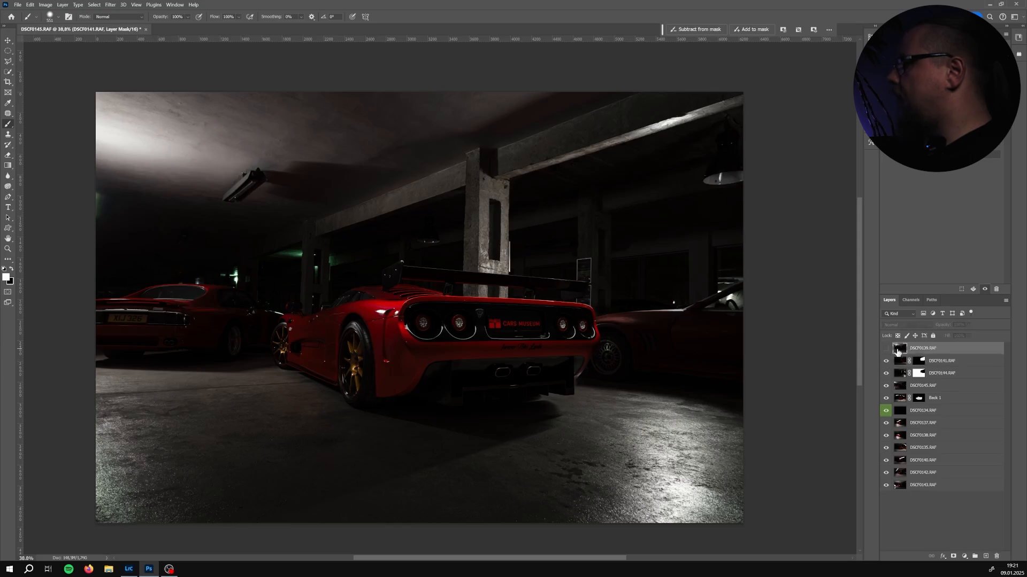
left_click(887, 349)
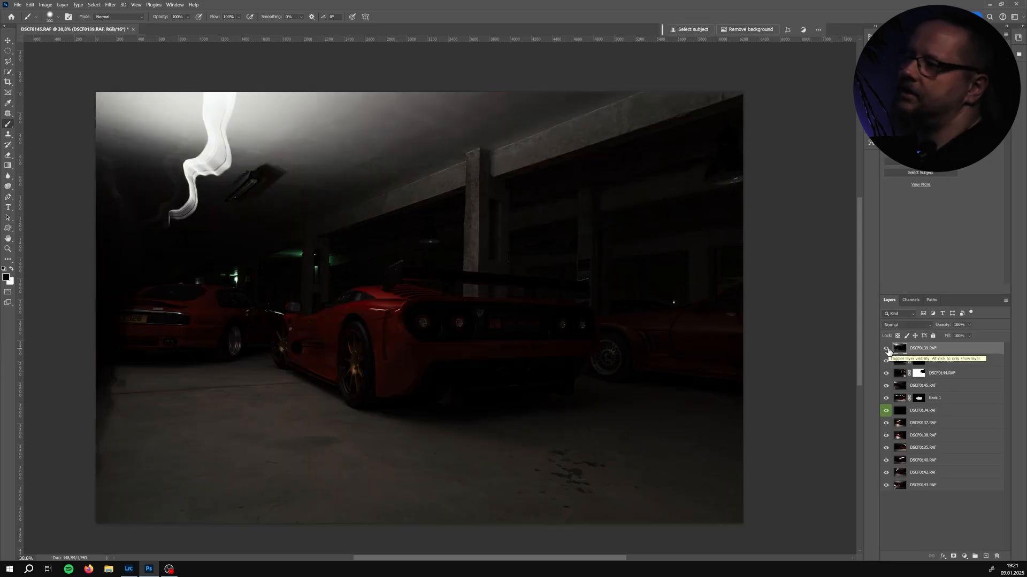
left_click(886, 348)
left_click(886, 348)
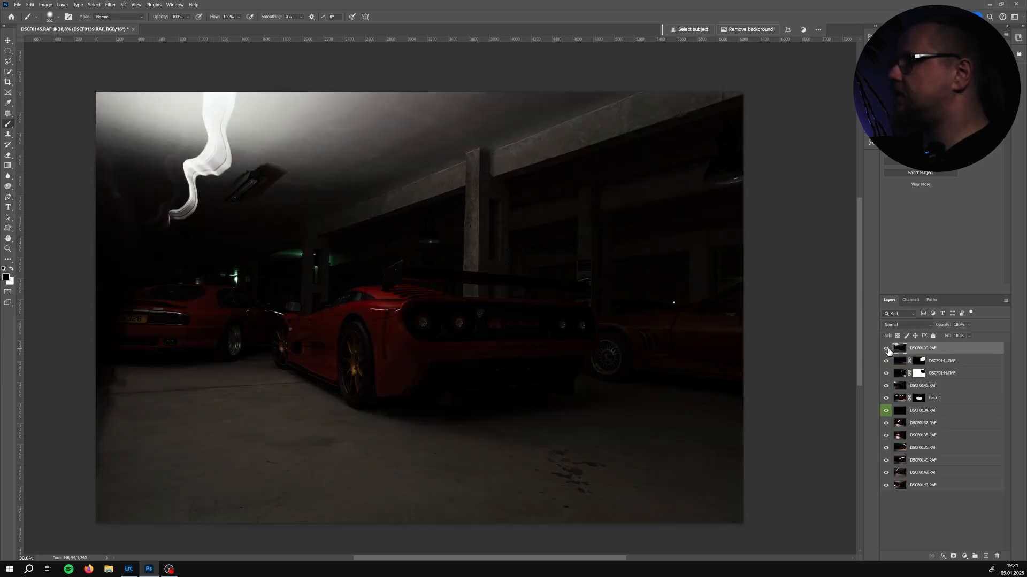
left_click(886, 348)
left_click(886, 349)
left_click(886, 349)
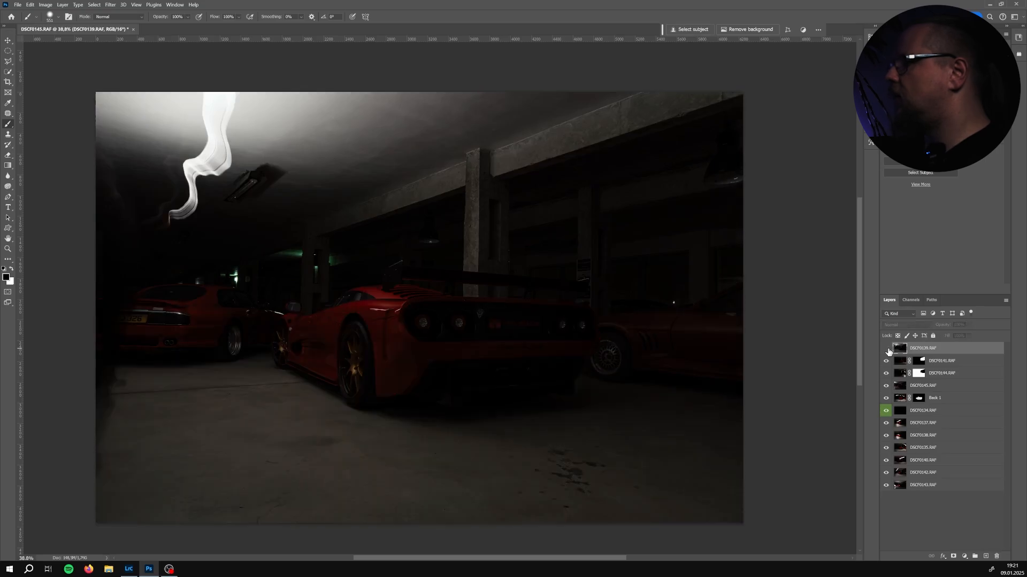
left_click_drag(916, 355, 930, 494)
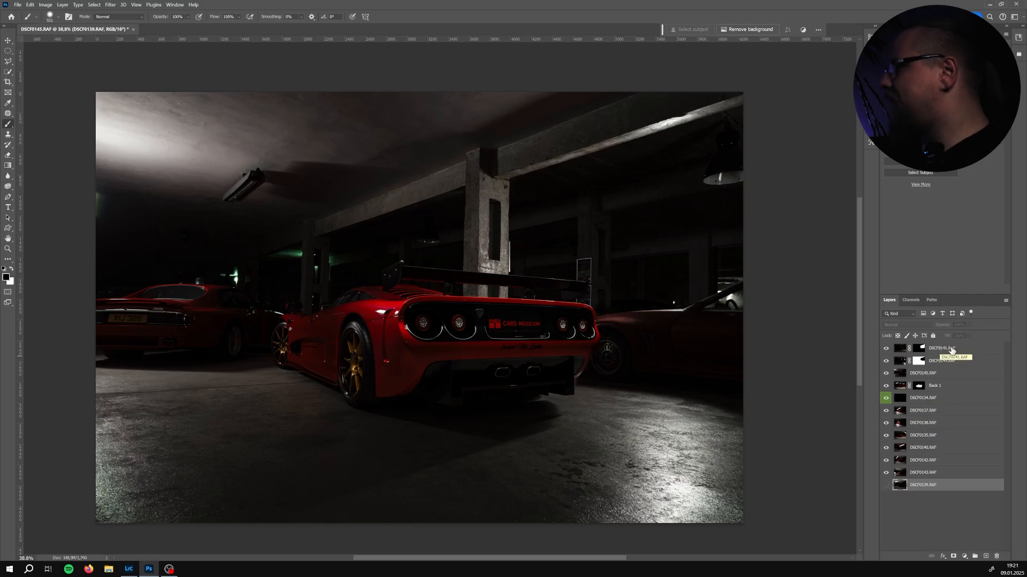
Select the three top lighting layers and put them into a group named Ambient
left_click(947, 373)
left_click(949, 354, "shift")
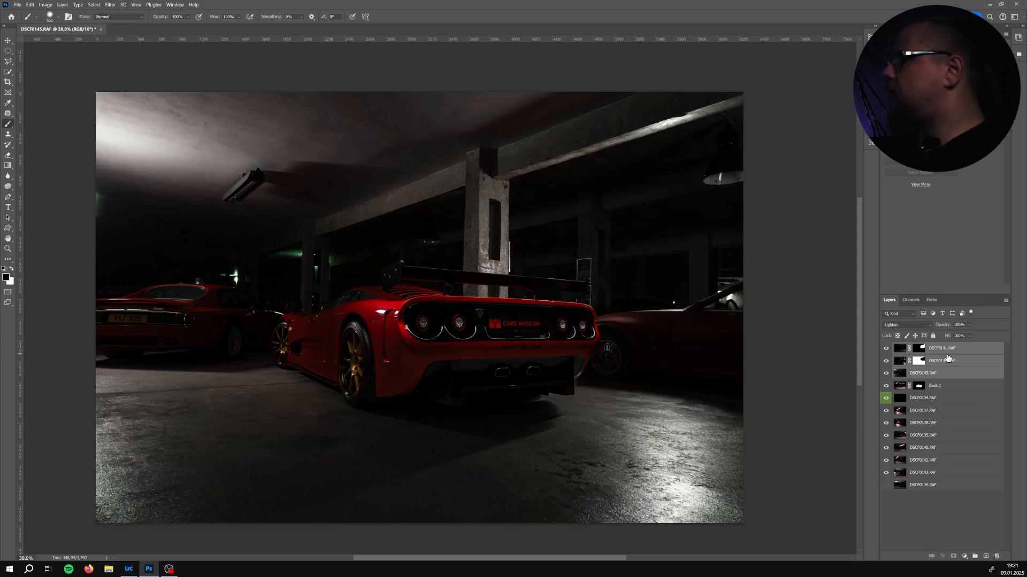
left_click(951, 386)
left_click(941, 411)
left_click(918, 425)
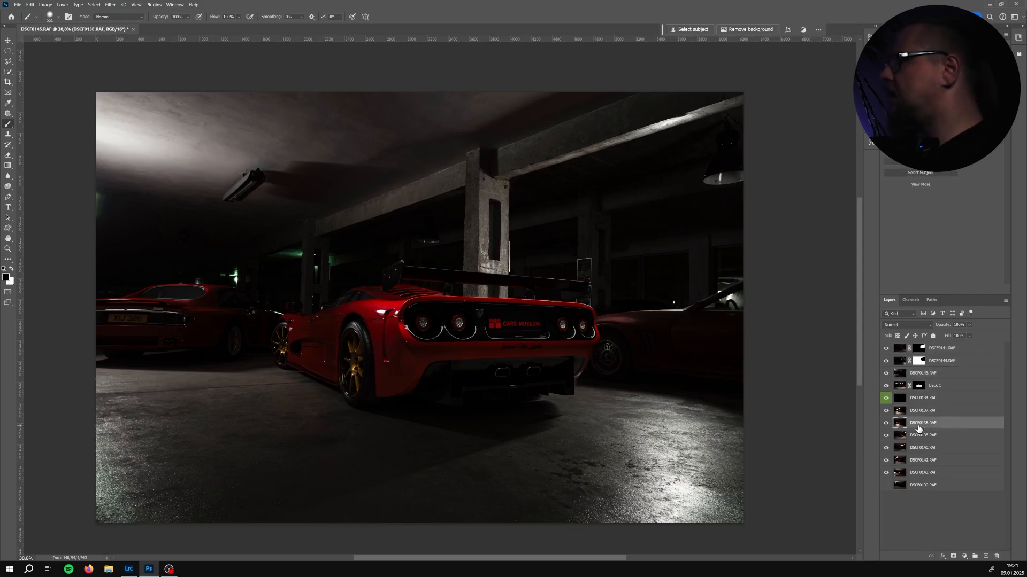
left_click(921, 415)
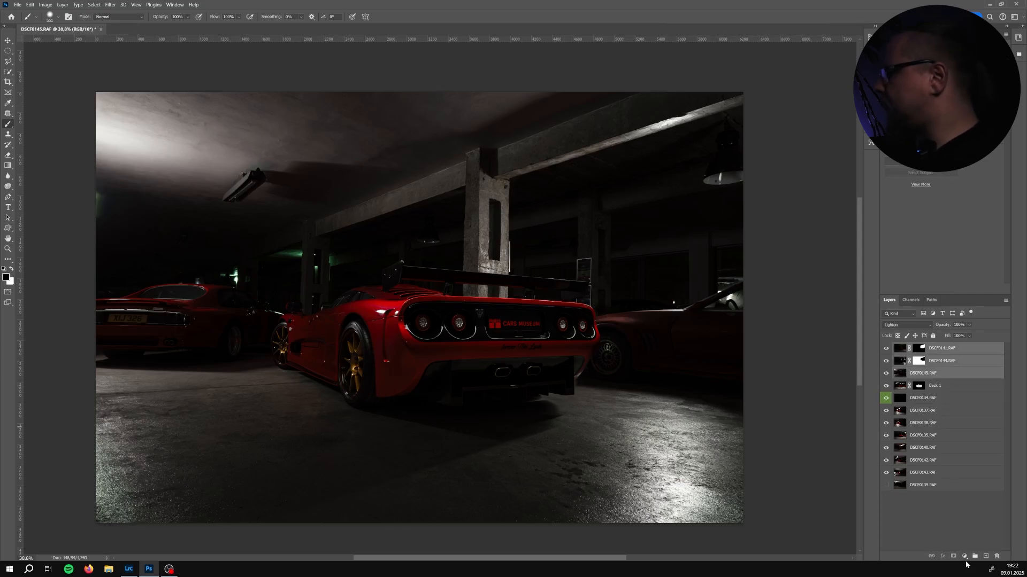
left_click(974, 559)
left_click(921, 380)
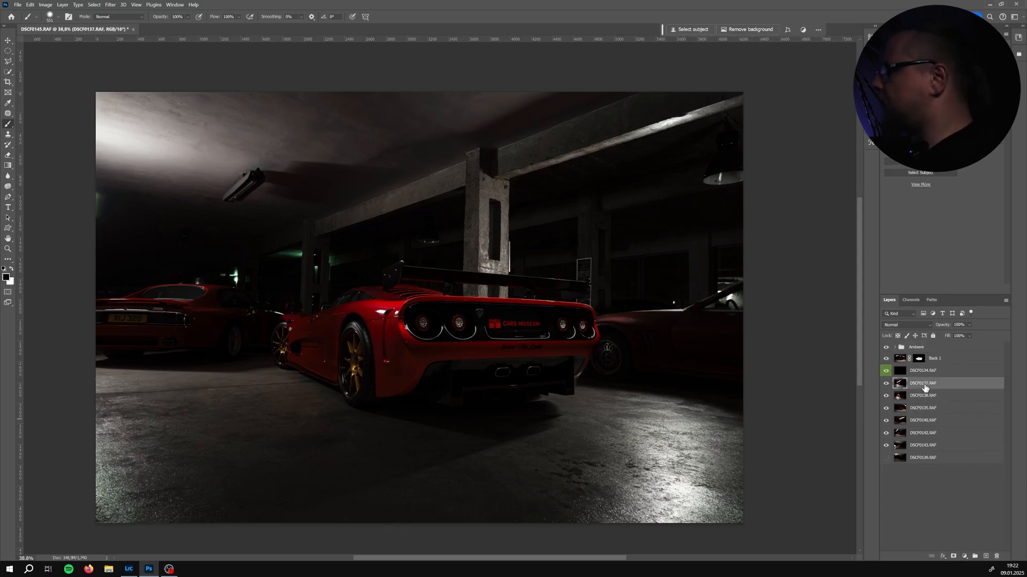
Move layer DSCF0137 to the top of the layer stack and set its blend mode to Lighten
left_click_drag(925, 387, 926, 346)
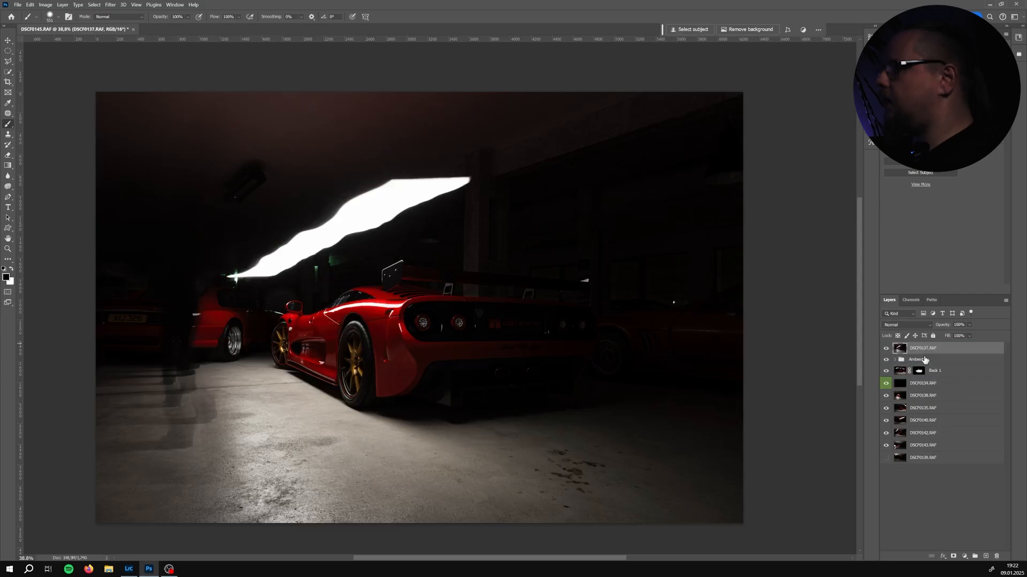
left_click(915, 327)
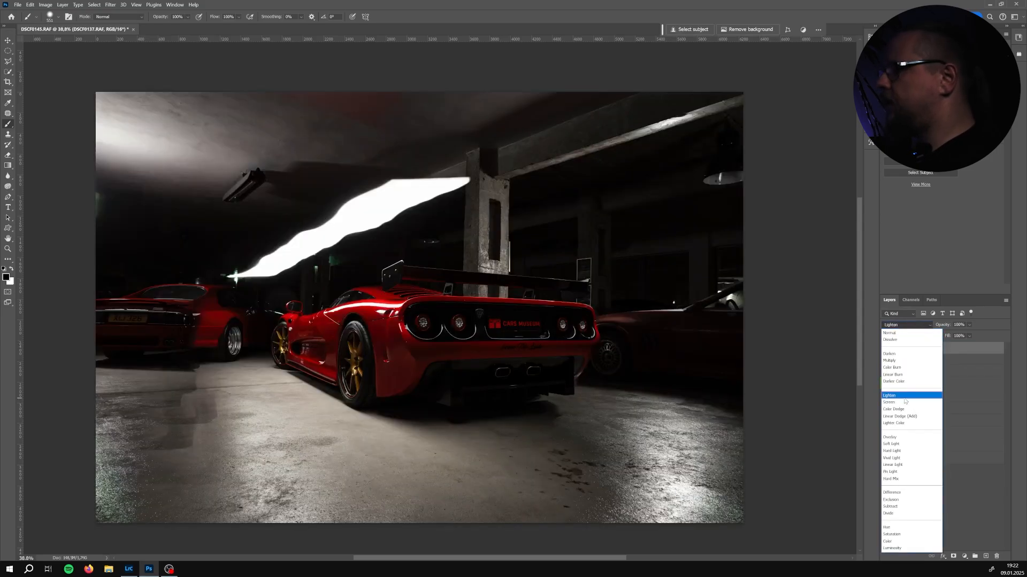
left_click(904, 392)
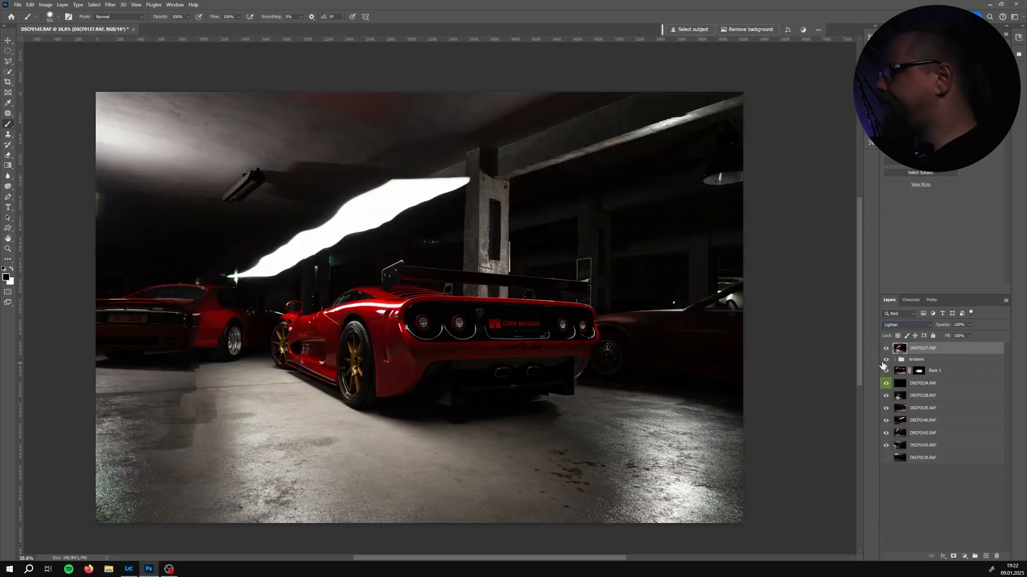
Toggle DSCF0137's visibility repeatedly to compare its light on the car and floor
left_click(885, 349)
left_click(884, 350)
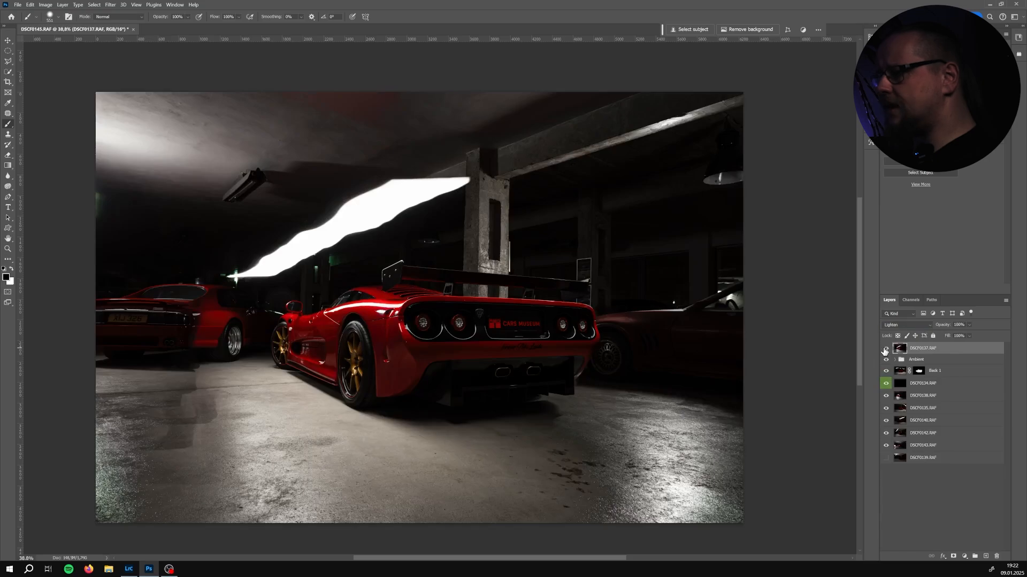
left_click(885, 350)
left_click(885, 350)
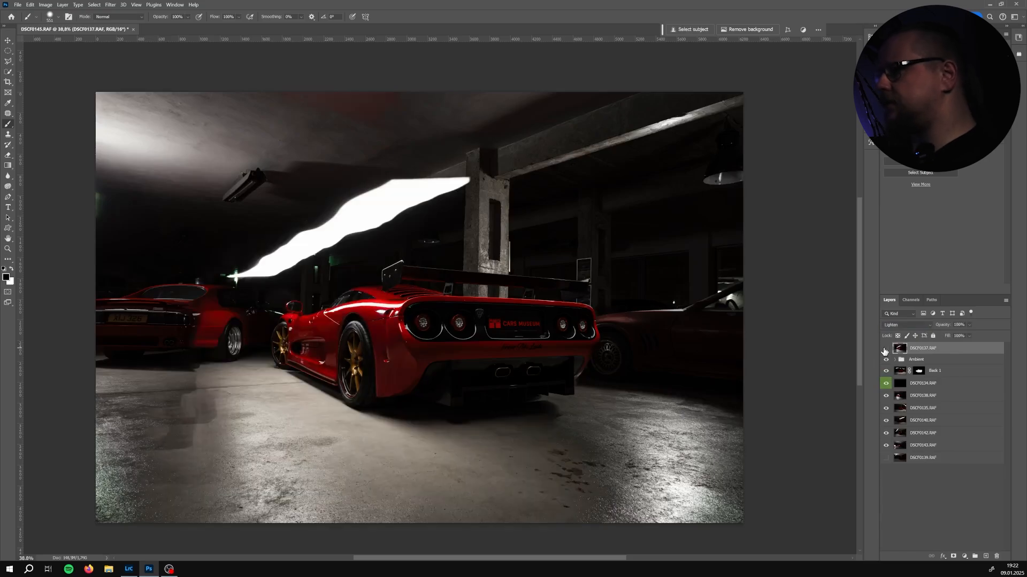
left_click(885, 349)
left_click(885, 350)
left_click(885, 350)
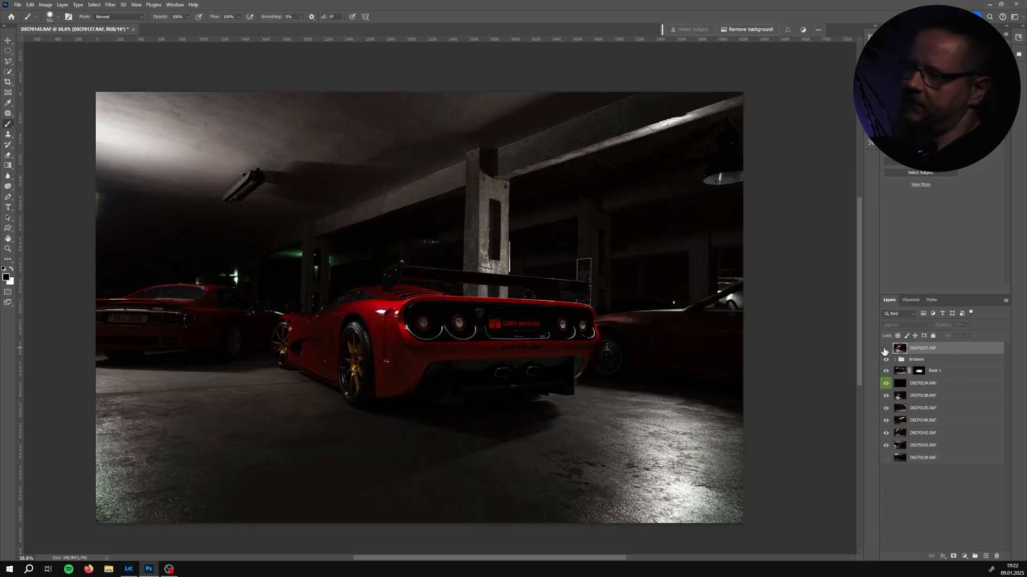
left_click(885, 350)
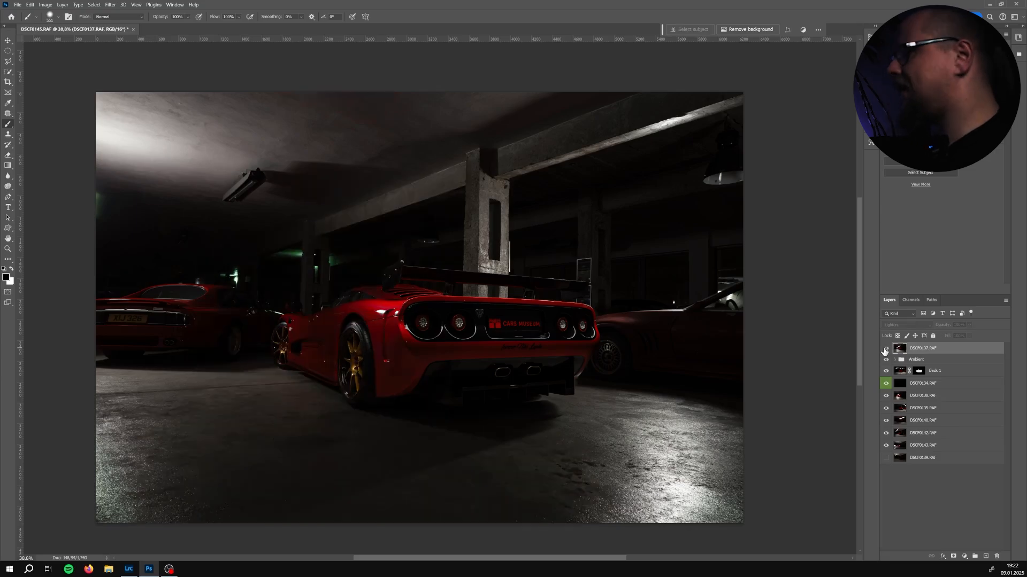
left_click(885, 350)
left_click(885, 349)
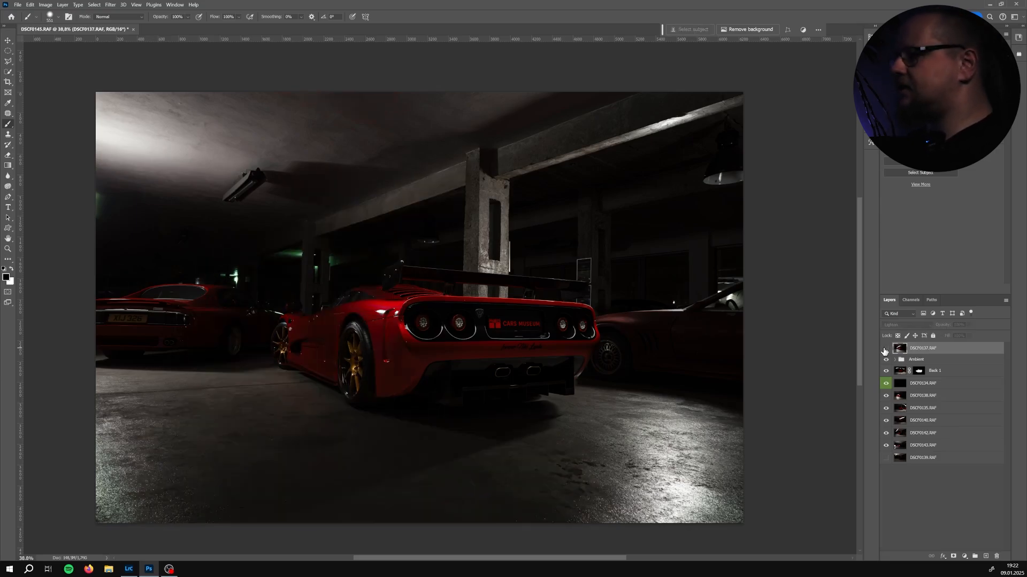
left_click(885, 350)
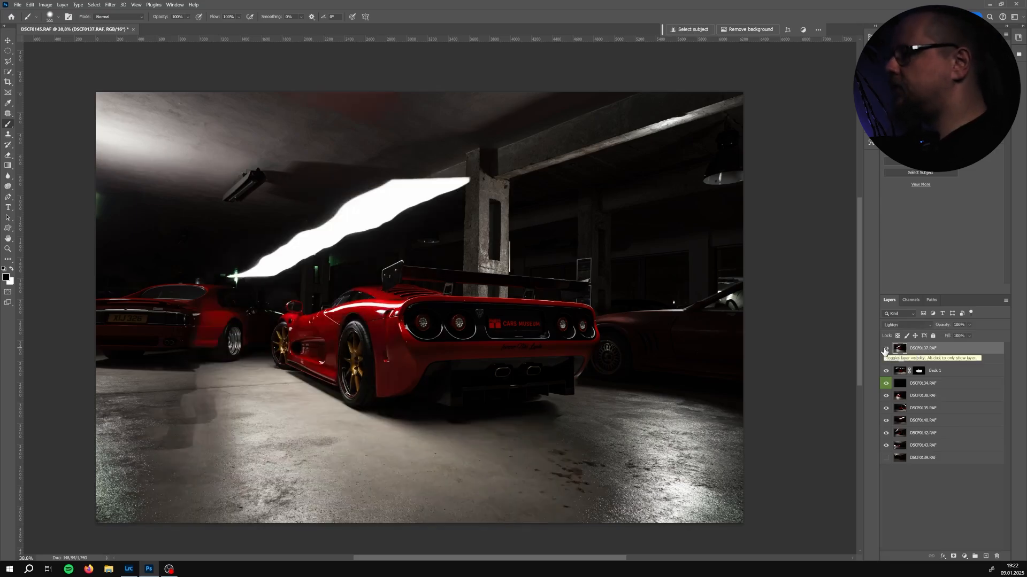
left_click(885, 349)
left_click(885, 350)
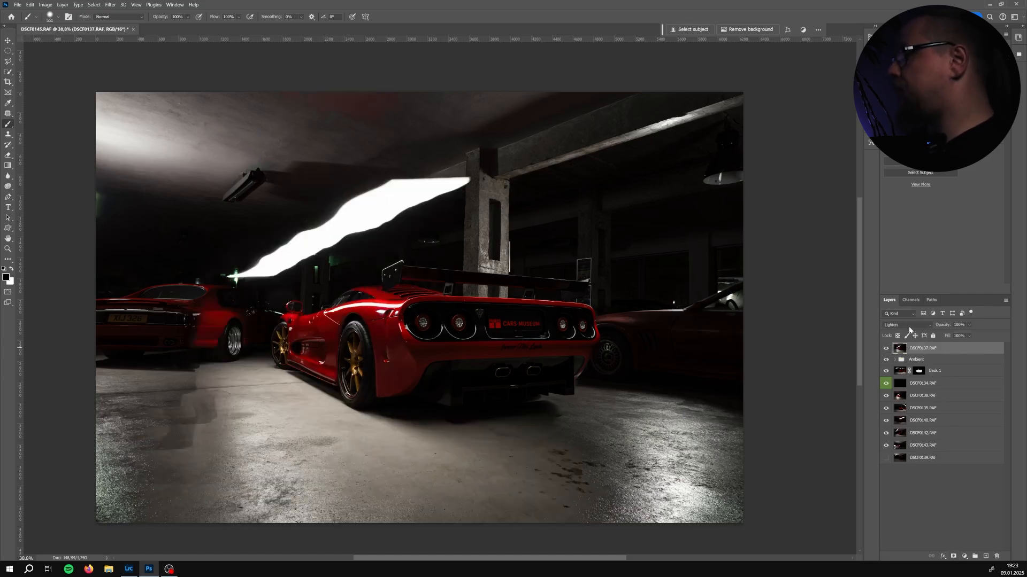
Add an inverted black mask to DSCF0137 and paint back its light along the car's left flank
left_click(953, 556)
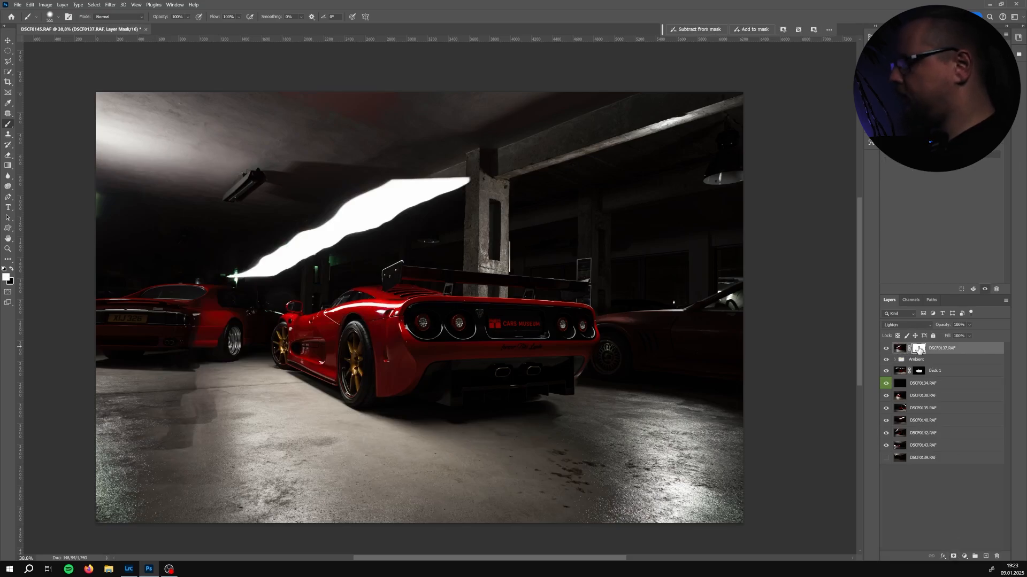
key("ctrl+i")
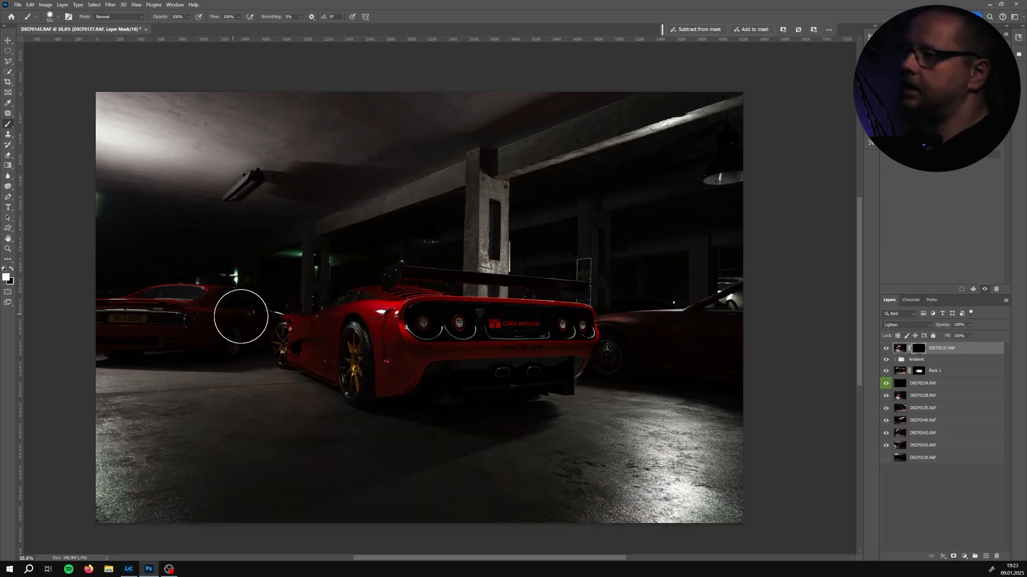
mouse_move(392, 341)
left_mouse_down()
mouse_move(371, 340)
mouse_move(369, 308)
mouse_move(321, 329)
mouse_move(291, 324)
mouse_move(306, 338)
mouse_move(384, 350)
mouse_move(393, 368)
mouse_move(294, 347)
mouse_move(364, 390)
mouse_move(360, 351)
mouse_move(304, 350)
mouse_move(298, 335)
mouse_move(396, 444)
mouse_move(203, 412)
mouse_move(289, 462)
left_mouse_up()
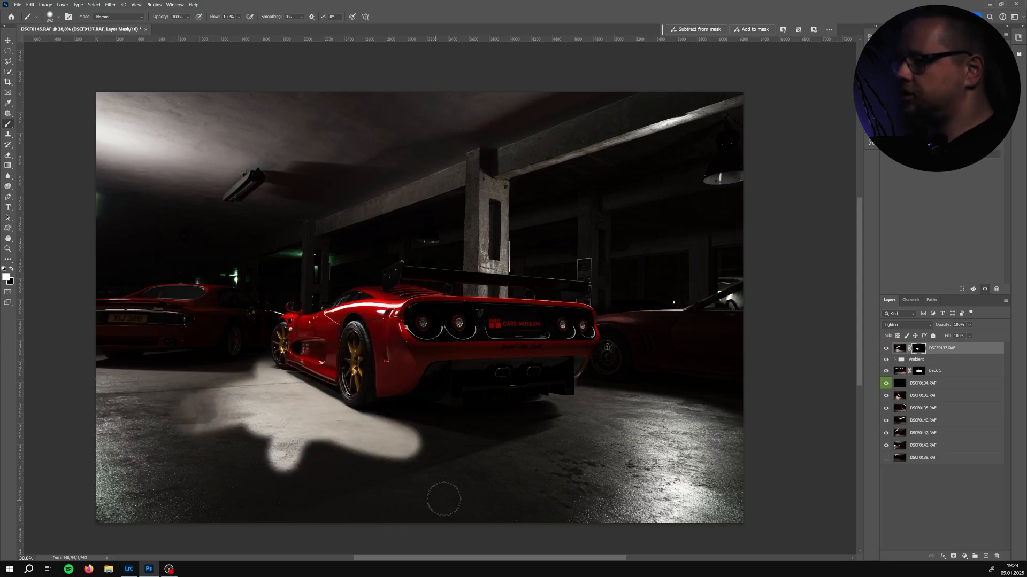
key("ctrl+z")
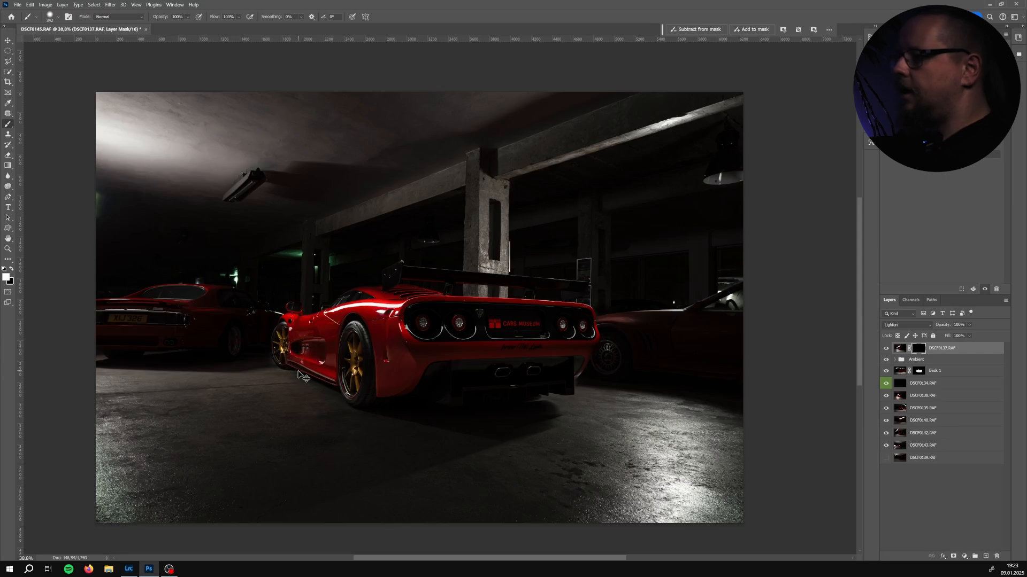
key("ctrl+z")
mouse_move(380, 381)
left_mouse_down()
mouse_move(399, 346)
mouse_move(387, 315)
mouse_move(367, 305)
mouse_move(385, 303)
mouse_move(296, 333)
mouse_move(291, 314)
mouse_move(291, 338)
mouse_move(356, 340)
mouse_move(299, 353)
mouse_move(331, 359)
mouse_move(363, 343)
mouse_move(349, 386)
left_mouse_up()
right_click(388, 322, "alt")
mouse_move(349, 386)
left_mouse_down()
mouse_move(355, 392)
mouse_move(362, 371)
left_mouse_up()
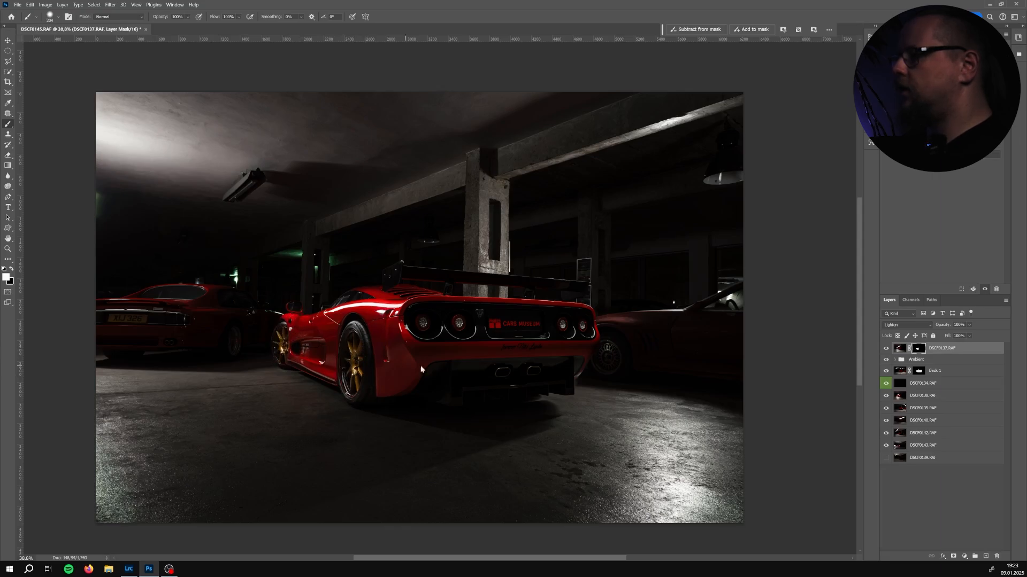
left_click_drag(381, 363, 399, 361)
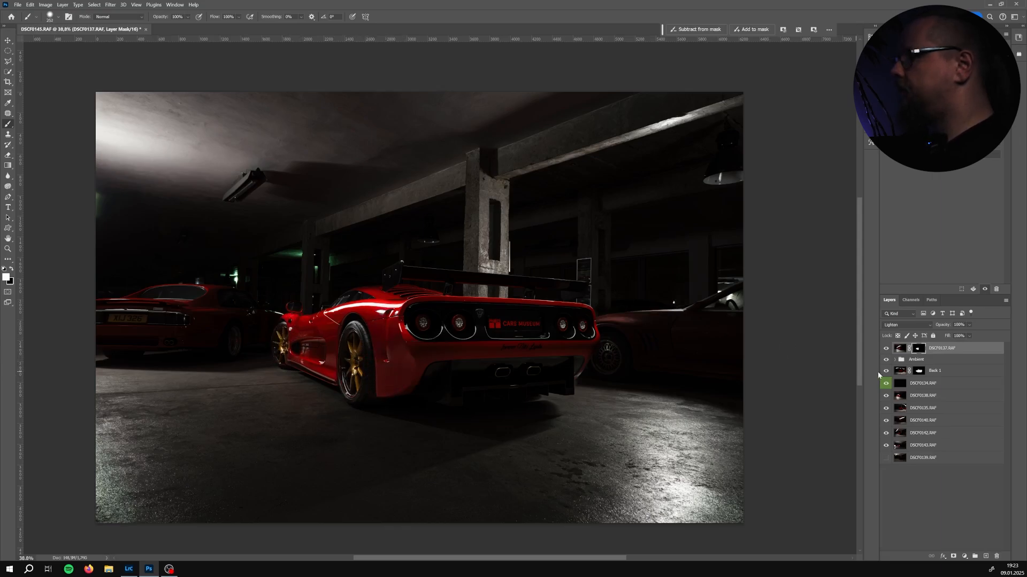
Switch the masked DSCF0137 layer on and off repeatedly to judge the painted-in light
left_click(886, 349)
left_click(886, 349)
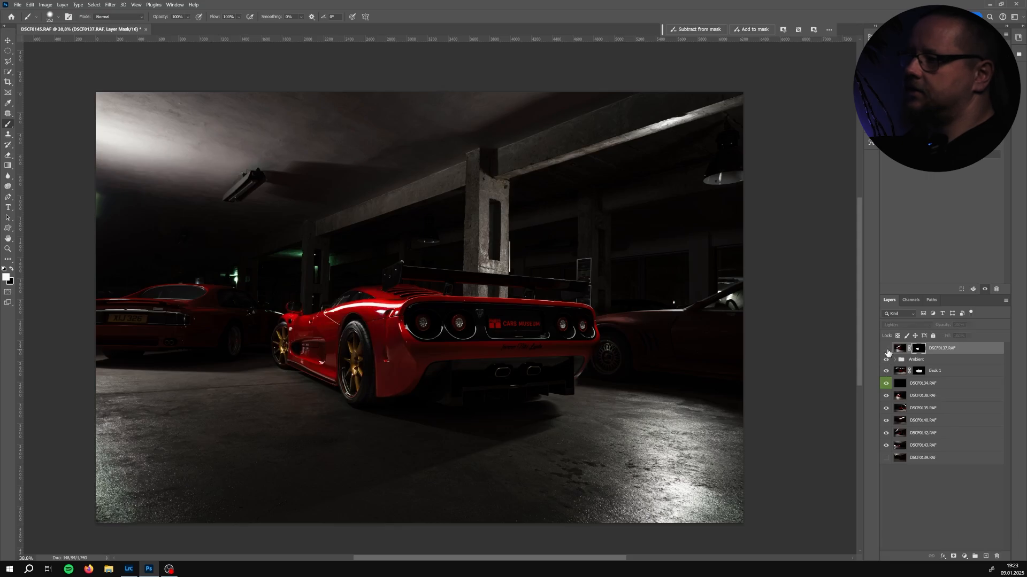
left_click(886, 349)
left_click(886, 349)
left_click(886, 350)
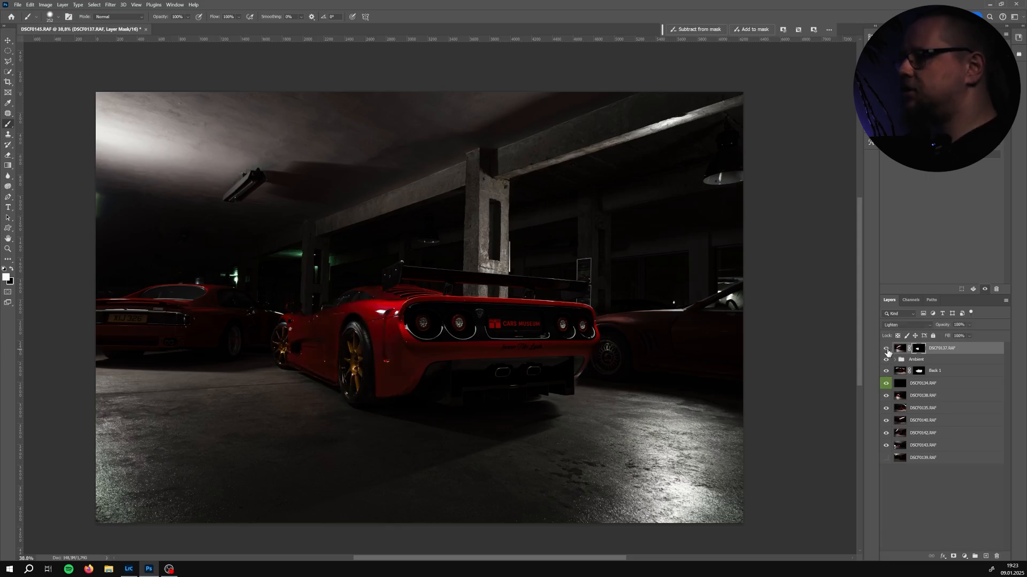
left_click(886, 349)
left_click(886, 349)
left_click(886, 350)
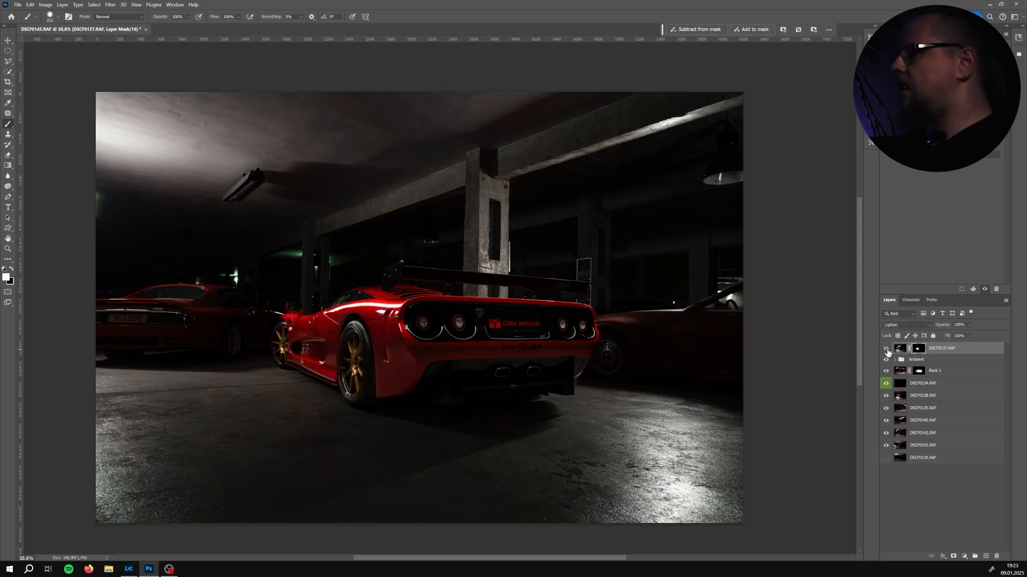
left_click(886, 349)
left_click(886, 349)
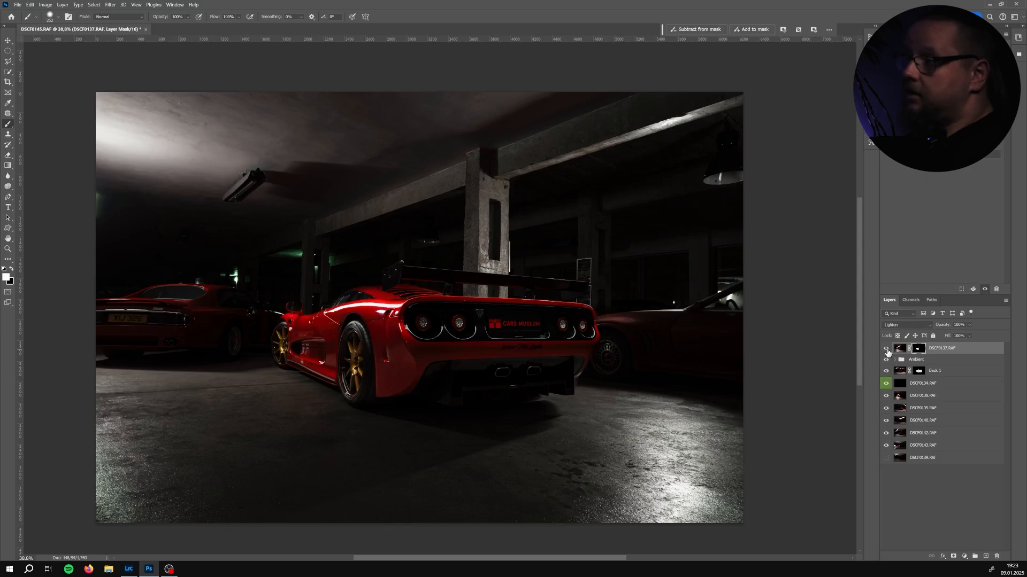
left_click(886, 349)
left_click(886, 349)
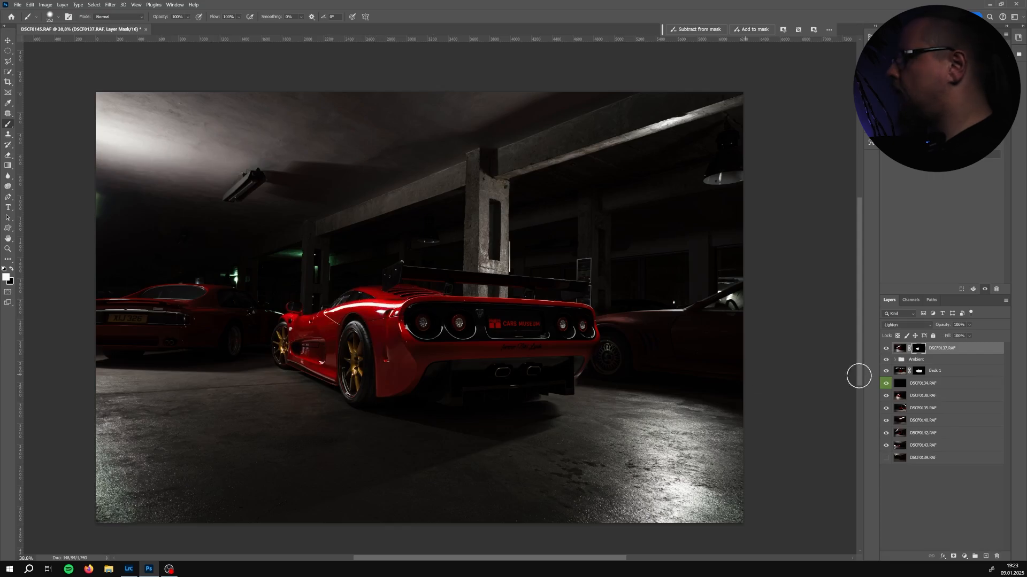
Rename the masked DSCF0137 layer to side 1
left_click(930, 399)
left_click(948, 350)
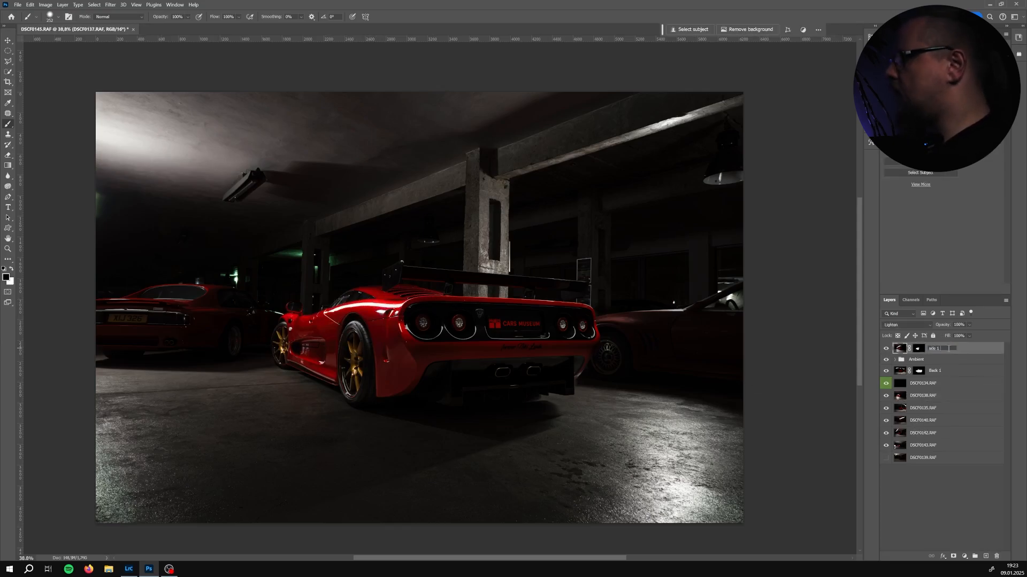
Select layer DSCF0138 and move it to the top of the layer stack
left_click(930, 398)
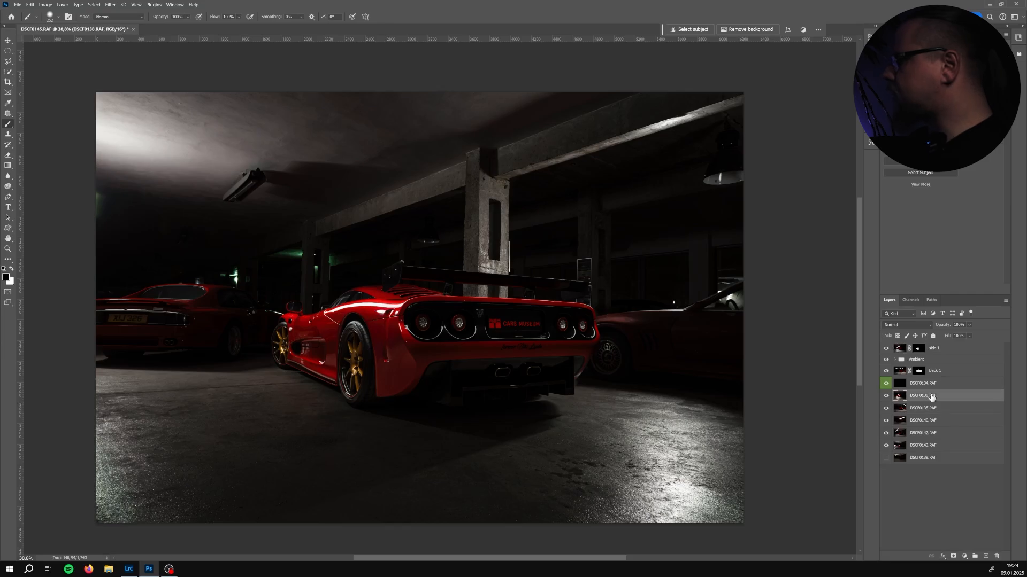
left_click_drag(930, 400, 940, 344)
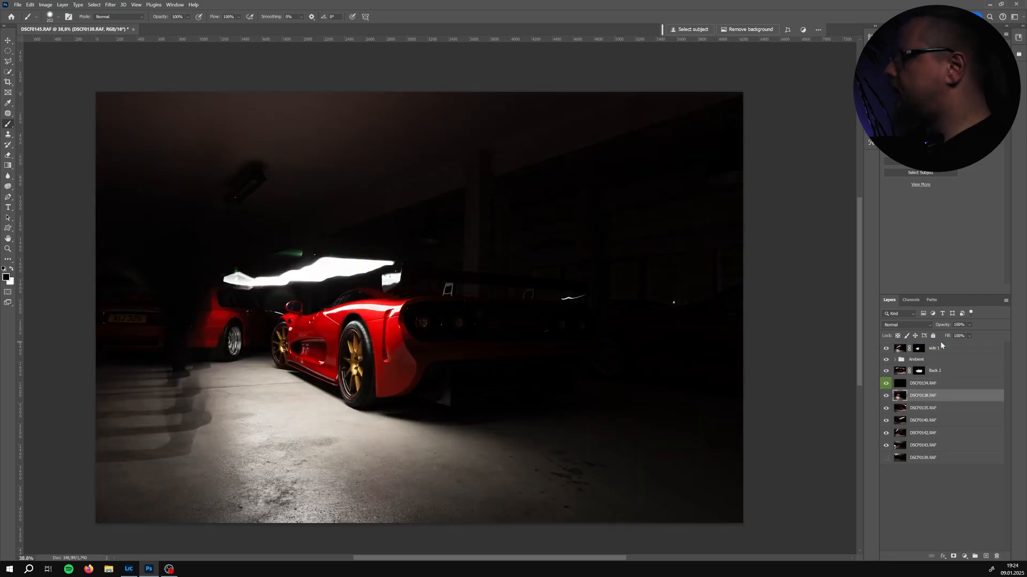
left_click_drag(940, 398, 937, 349)
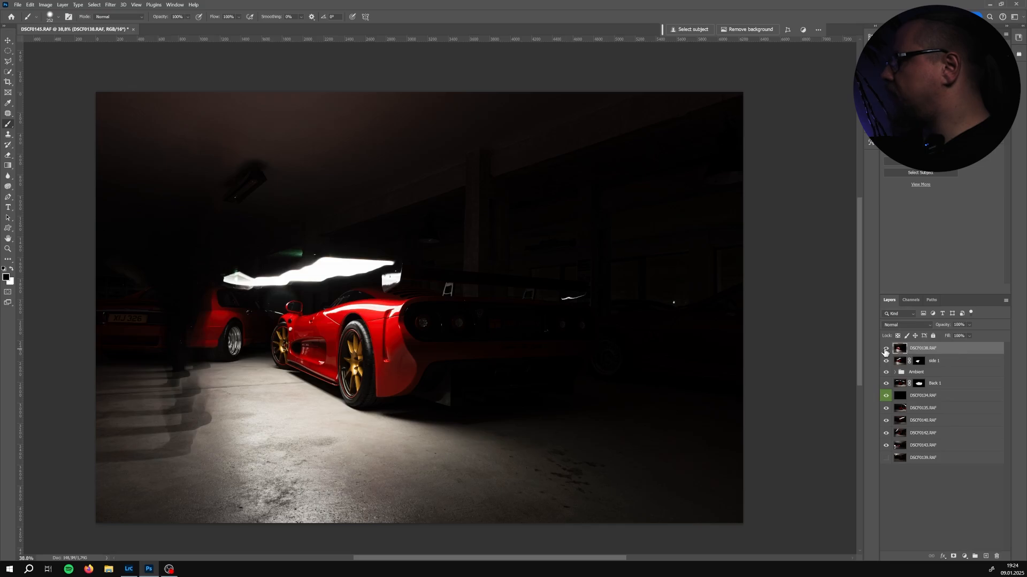
Toggle DSCF0138's visibility repeatedly to compare its contribution to the composite
left_click(888, 350)
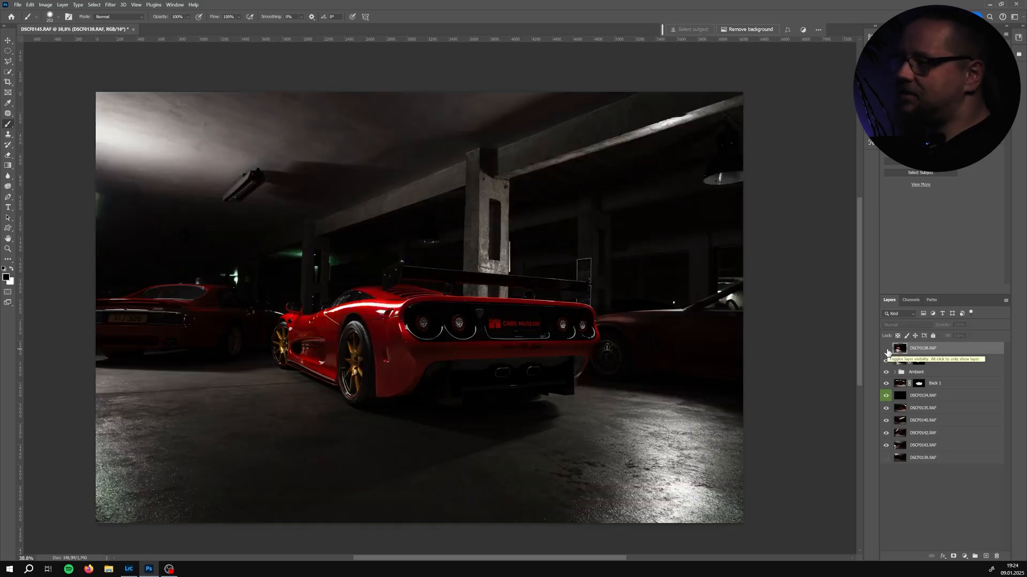
left_click(887, 350)
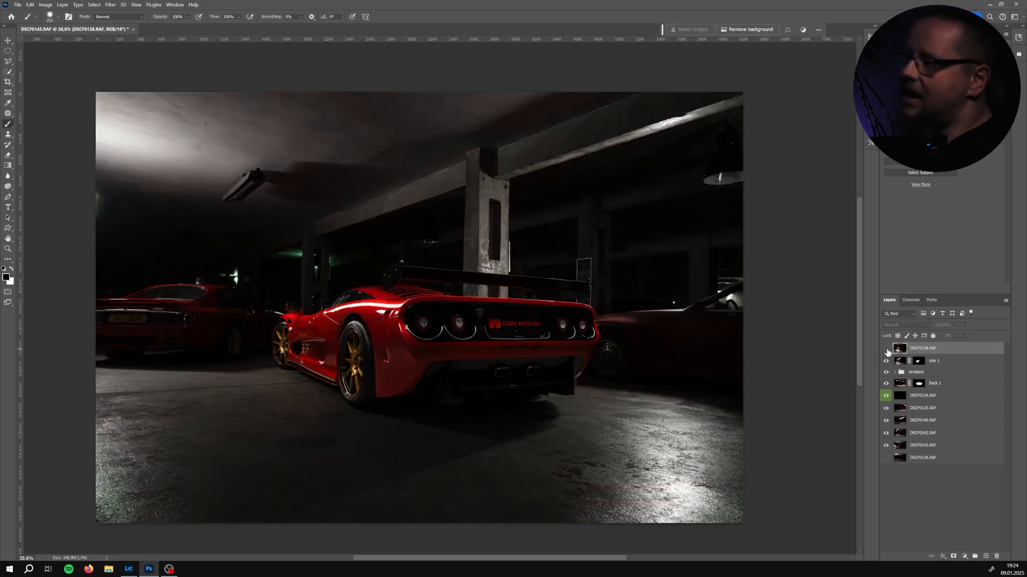
left_click(887, 350)
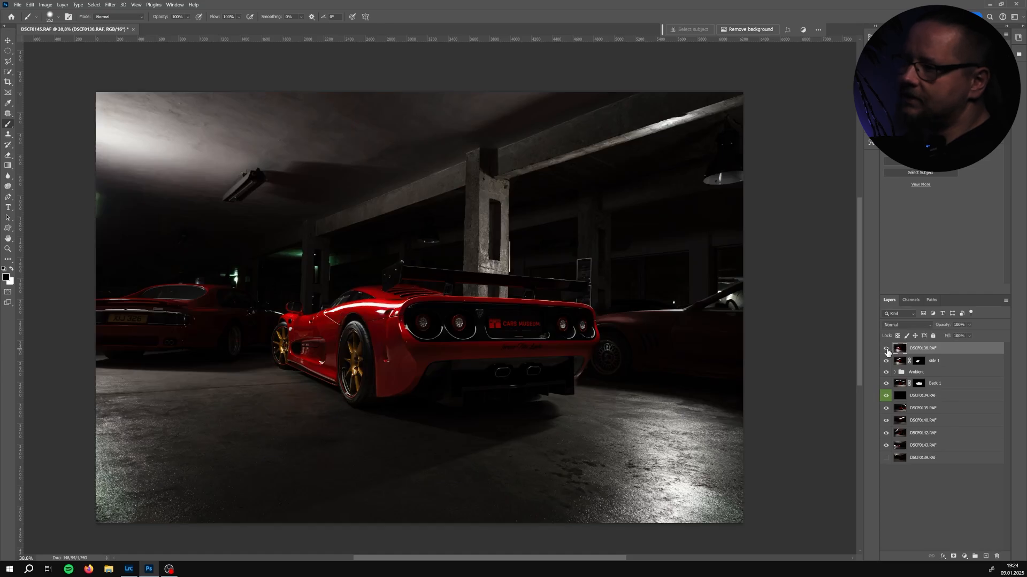
left_click(887, 350)
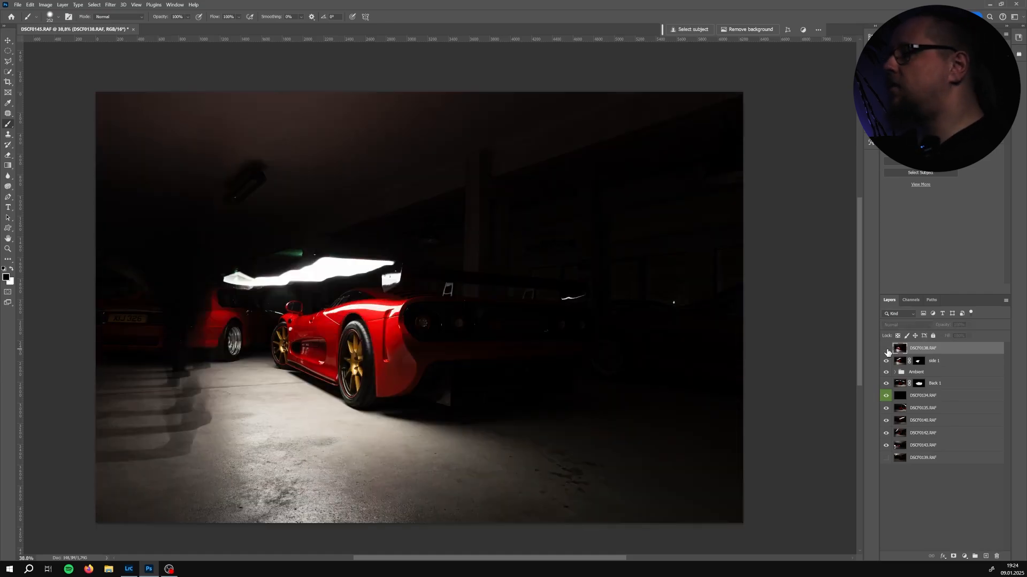
left_click(887, 350)
left_click(887, 350)
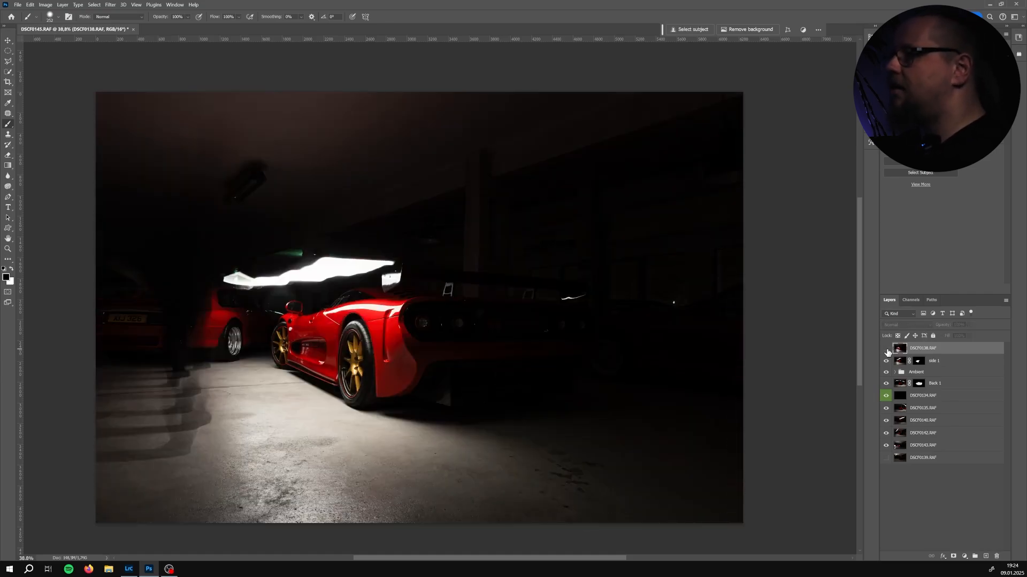
left_click(887, 350)
left_click(887, 350)
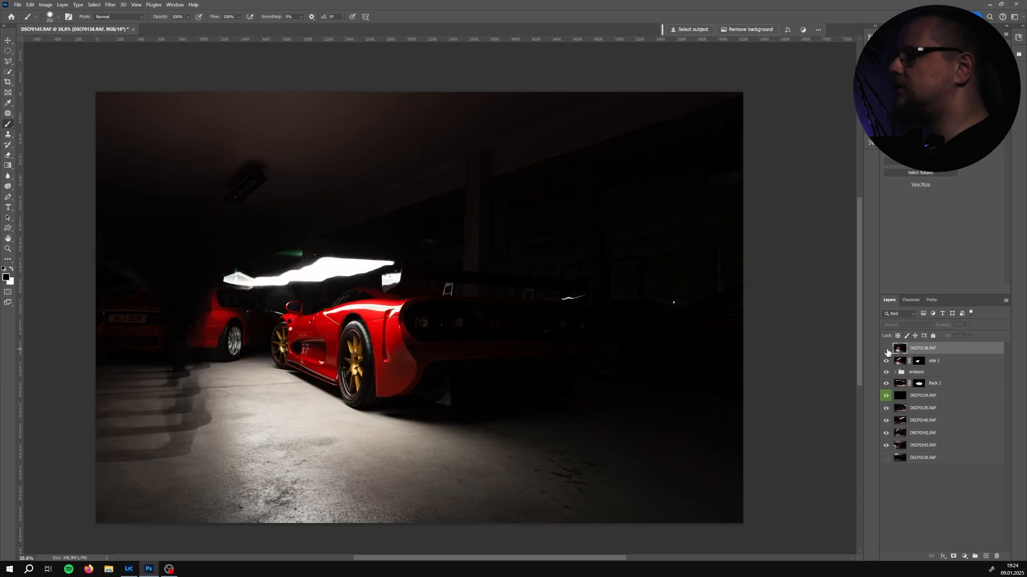
left_click(887, 350)
left_click(887, 350)
left_click(887, 350)
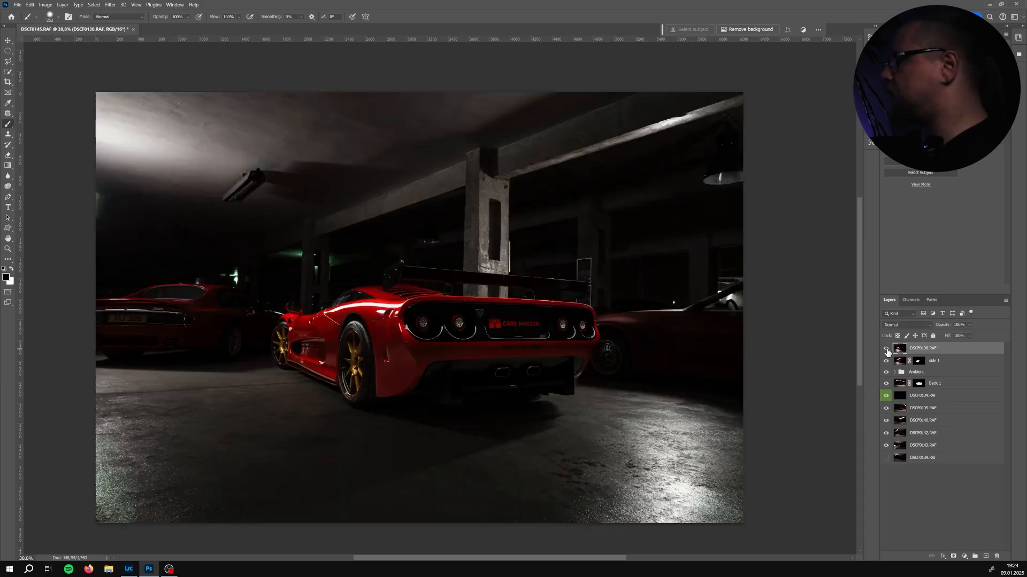
Add an inverted black mask to DSCF0138 and paint back light onto the car's rear wheel and left side
left_click(952, 556)
key("ctrl+i")
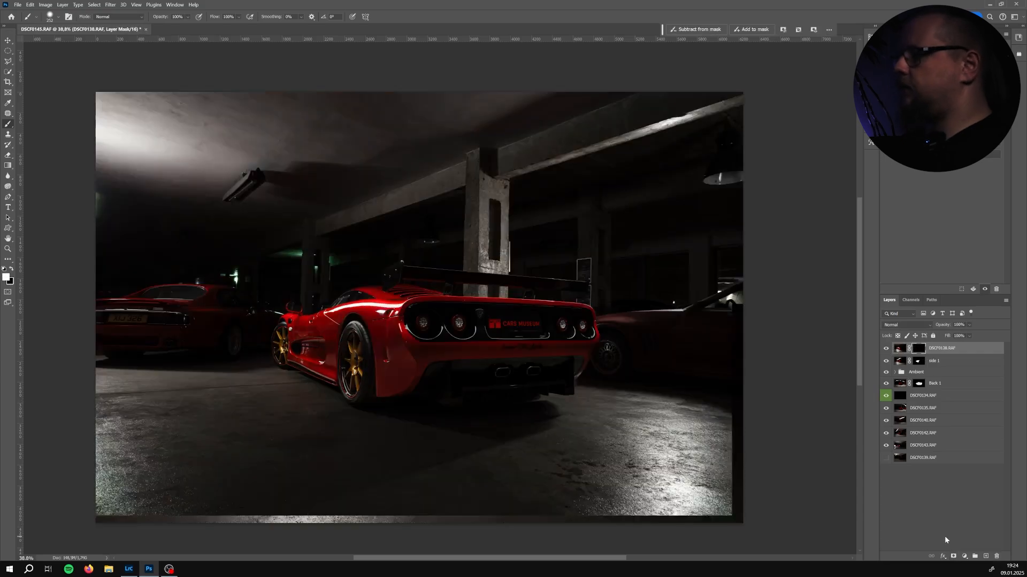
scroll(348, 345, "up", 2)
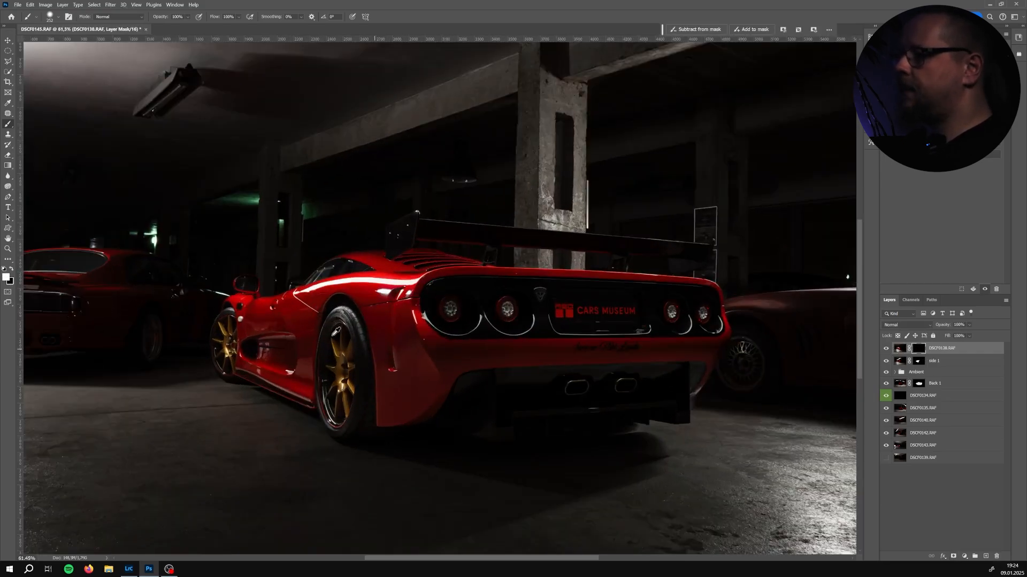
scroll(348, 345, "up", 1)
left_click_drag(337, 333, 342, 366)
key("x")
key("ctrl+z")
key("x")
mouse_move(337, 414)
left_mouse_down()
mouse_move(336, 324)
mouse_move(334, 419)
left_mouse_up()
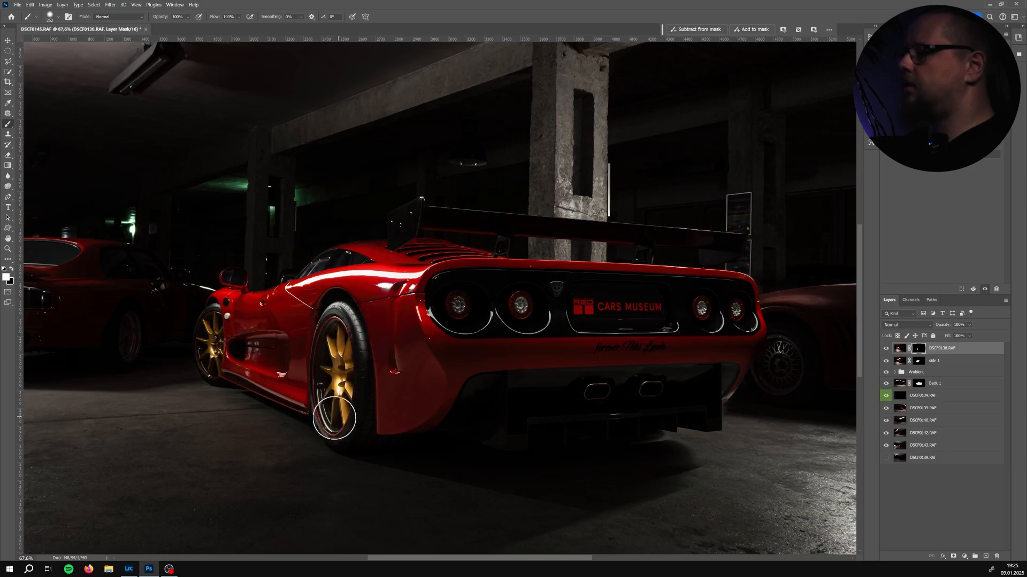
mouse_move(246, 344)
left_mouse_down()
mouse_move(212, 321)
mouse_move(211, 370)
mouse_move(301, 397)
left_mouse_up()
mouse_move(231, 368)
left_mouse_down()
mouse_move(376, 381)
mouse_move(255, 354)
mouse_move(320, 340)
mouse_move(282, 324)
mouse_move(357, 309)
mouse_move(336, 305)
mouse_move(394, 310)
left_mouse_up()
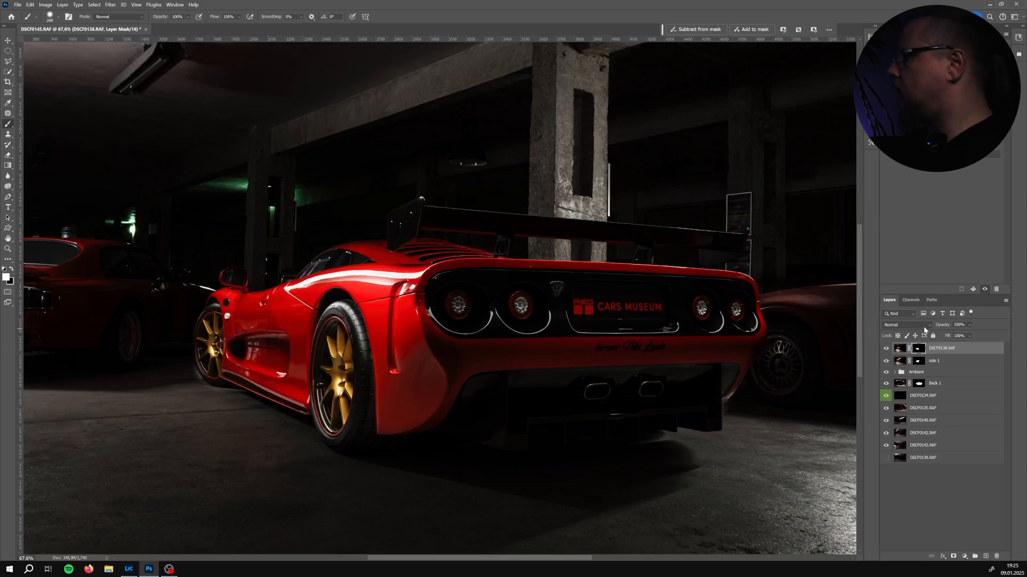
Set layer DSCF0138's blend mode to Lighten
left_click(906, 325)
left_click(894, 396)
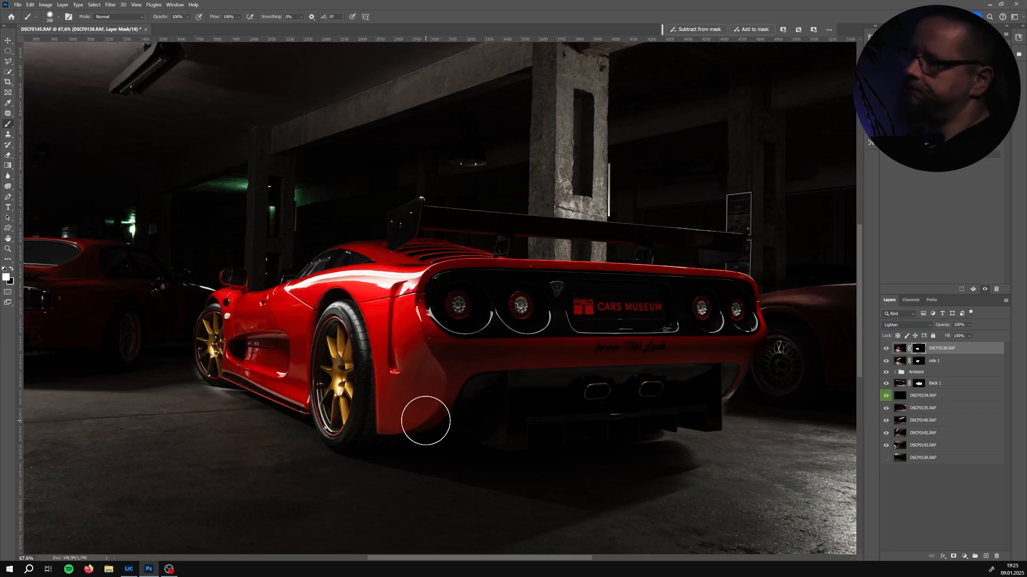
Paint on DSCF0138's mask around the rear wheel and car side, undoing several strokes
key("x")
mouse_move(411, 279)
left_mouse_down()
mouse_move(300, 276)
mouse_move(375, 274)
mouse_move(422, 382)
left_mouse_up()
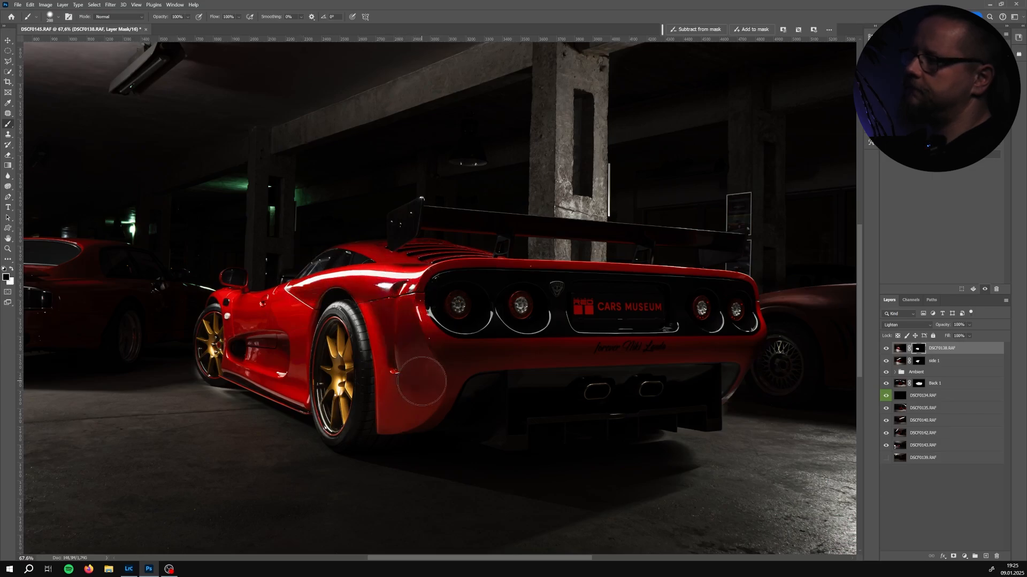
key("ctrl+z")
mouse_move(211, 386)
left_mouse_down()
mouse_move(223, 416)
mouse_move(214, 414)
mouse_move(250, 415)
mouse_move(232, 408)
left_mouse_up()
key("x")
key("ctrl+z")
key("x")
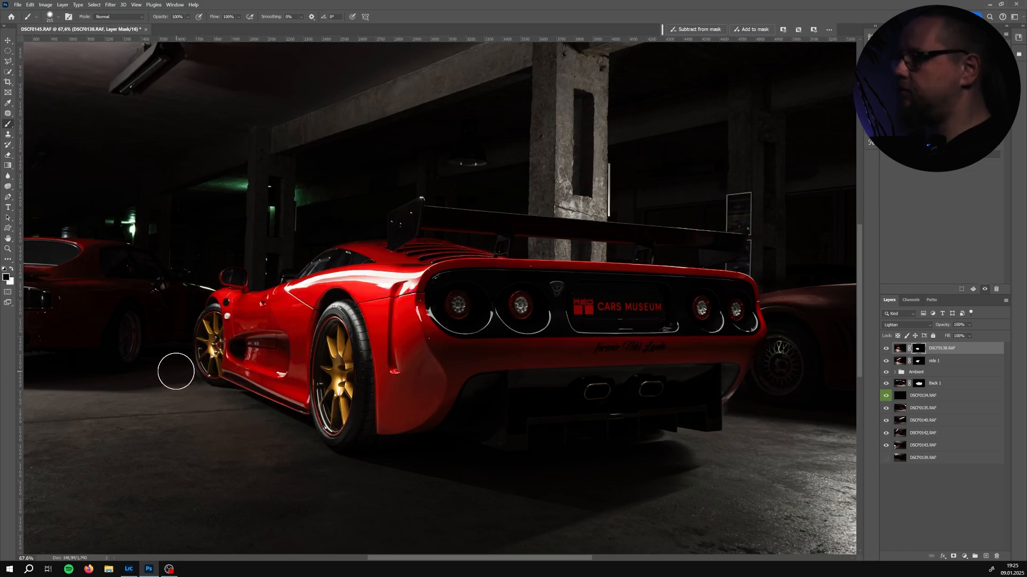
left_click_drag(186, 384, 175, 379)
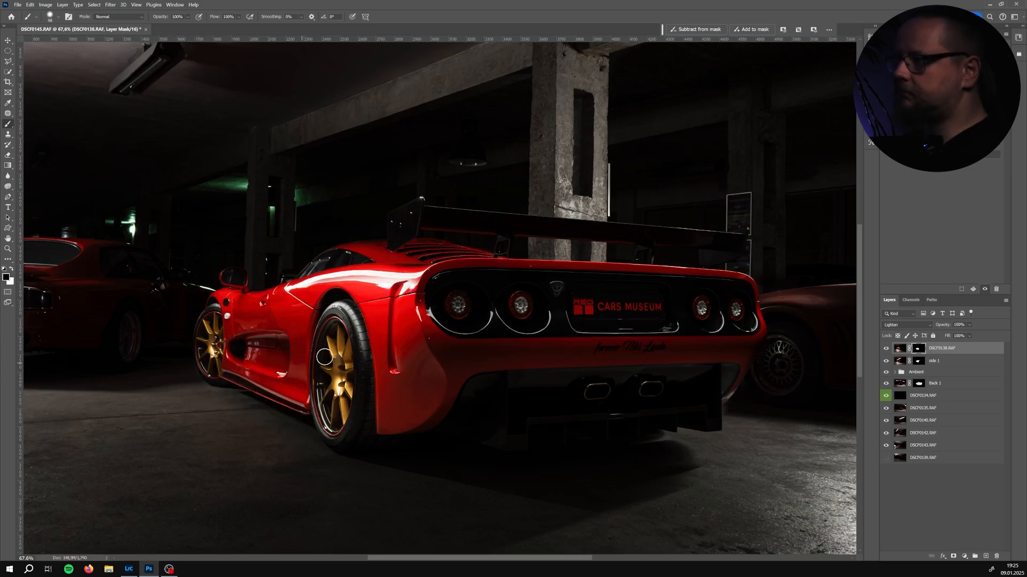
Delete DSCF0138's layer mask and add a new black layer mask in its place
scroll(446, 325, "down", 4)
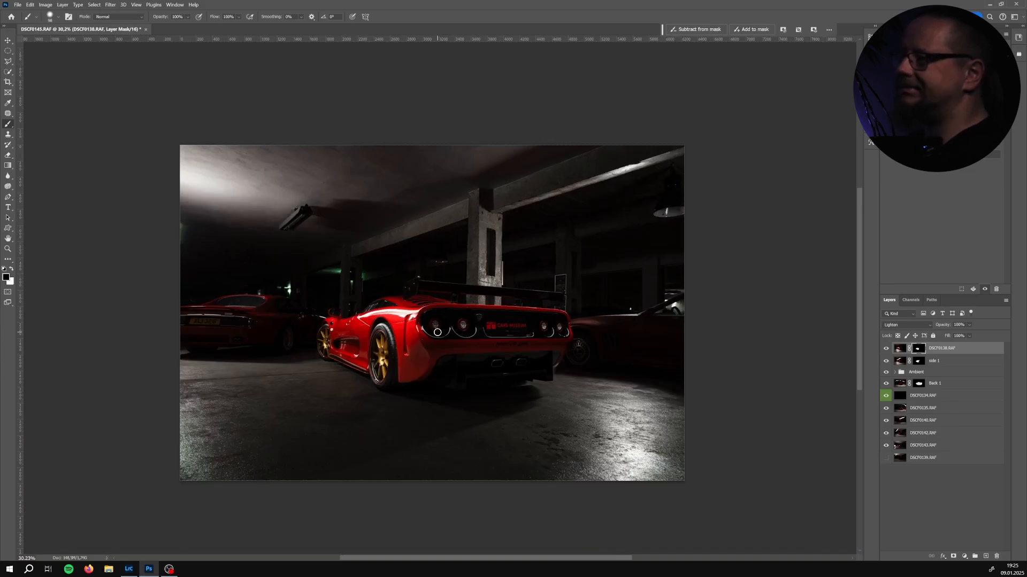
right_click(922, 348)
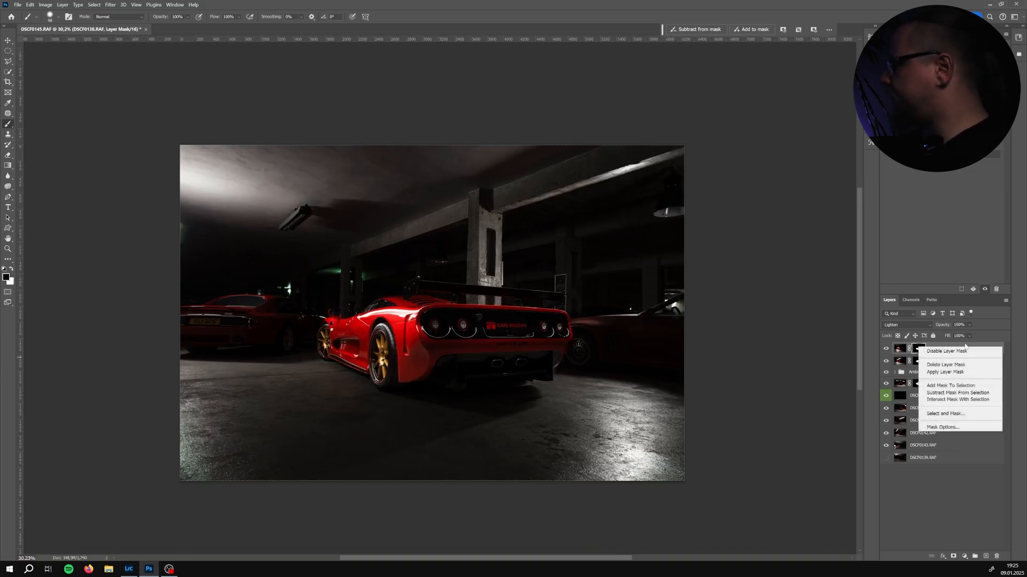
left_click(961, 366)
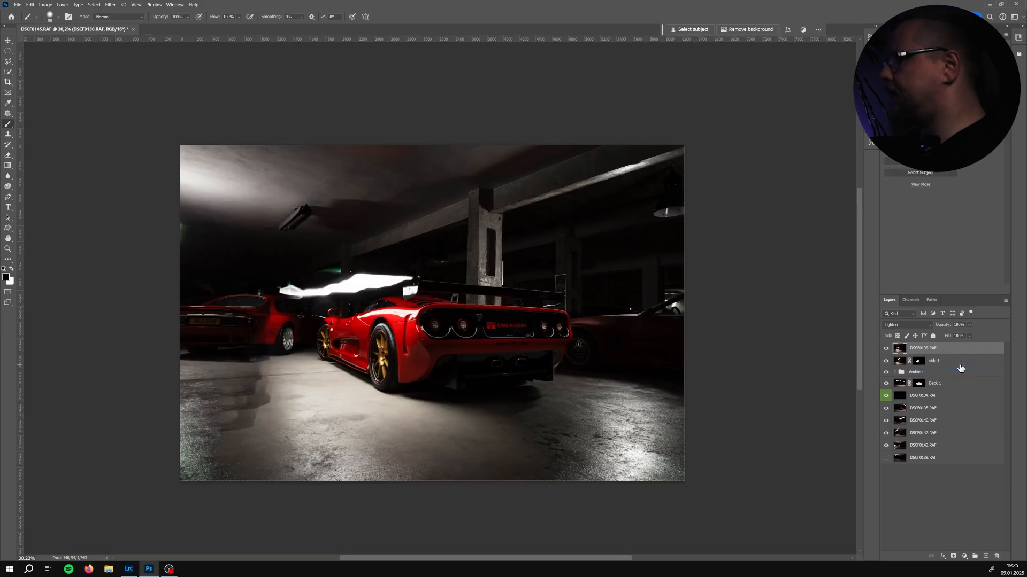
left_click(954, 557, "alt")
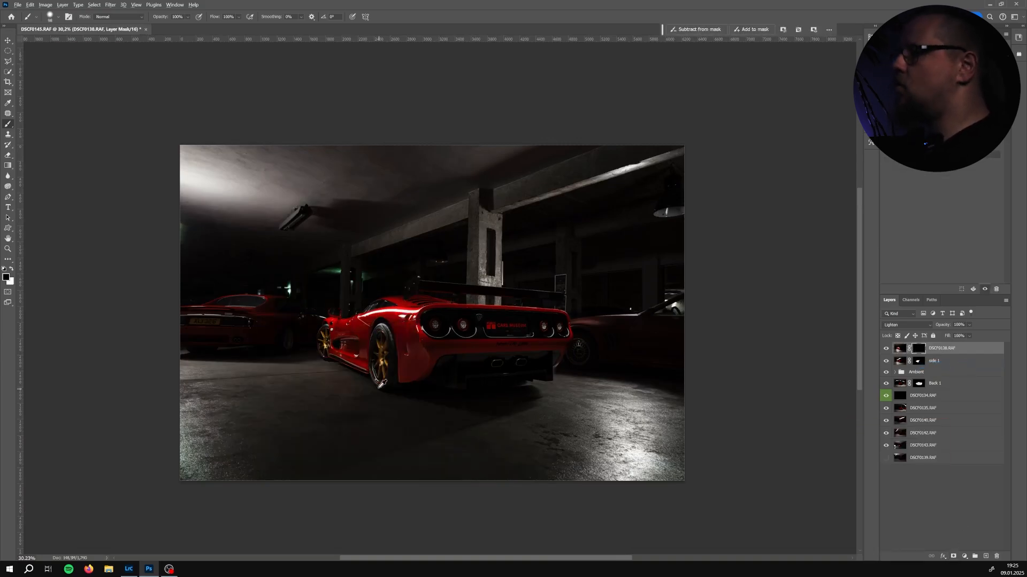
Paint white on DSCF0138's new mask to reveal light on the rear wheel, car side and nearby floor
scroll(373, 378, "up", 5)
left_click_drag(375, 370, 406, 370)
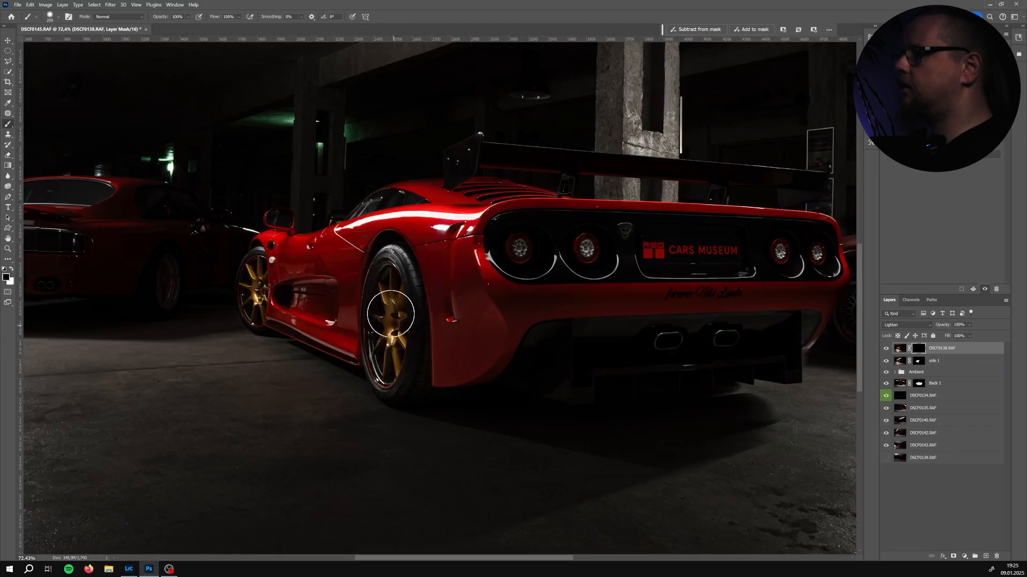
key("x")
left_click_drag(393, 281, 386, 354)
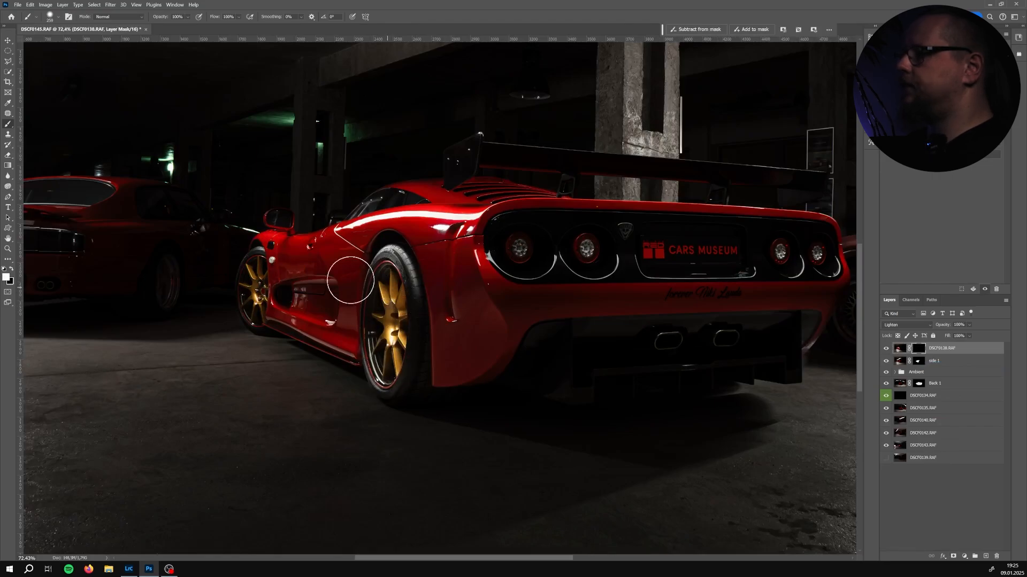
left_click_drag(229, 287, 224, 286)
mouse_move(255, 257)
left_mouse_down()
mouse_move(259, 308)
mouse_move(271, 283)
mouse_move(272, 292)
left_mouse_up()
key("x")
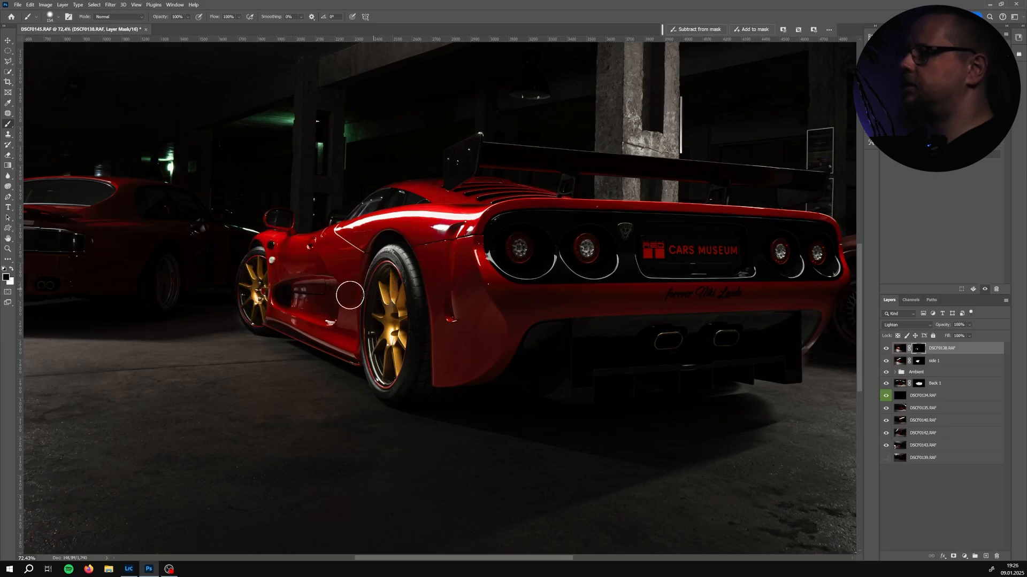
left_click_drag(224, 320, 223, 320)
left_click_drag(223, 322, 208, 322, "alt")
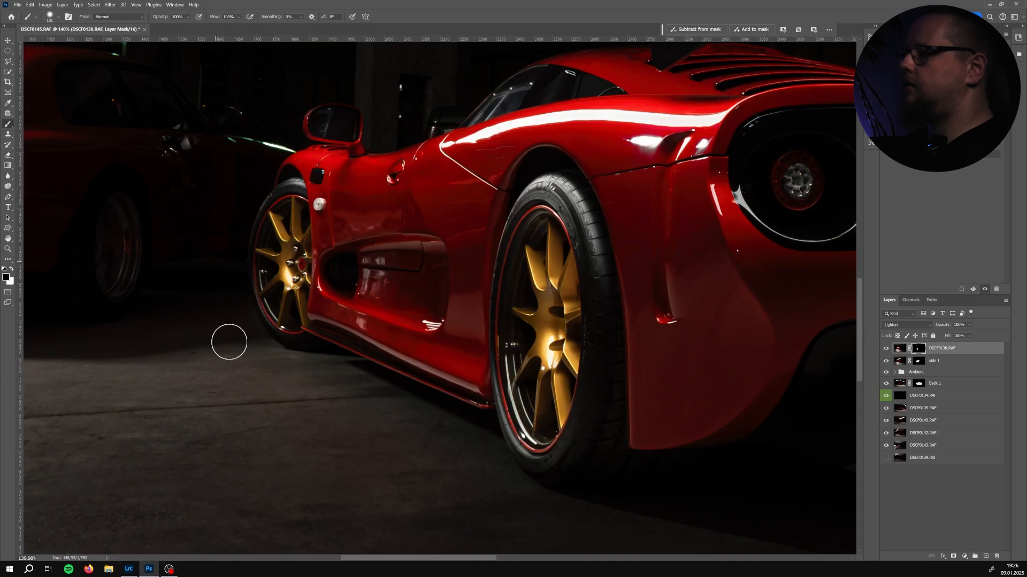
mouse_move(476, 445)
left_mouse_down()
mouse_move(380, 348)
mouse_move(379, 419)
left_mouse_up()
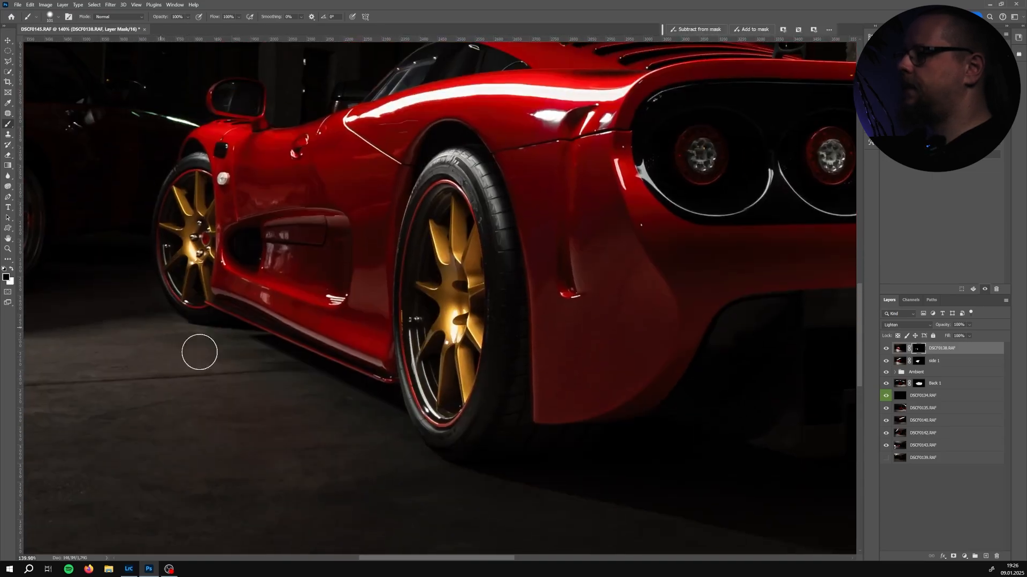
scroll(214, 354, "down", 5)
left_click_drag(234, 312, 283, 343)
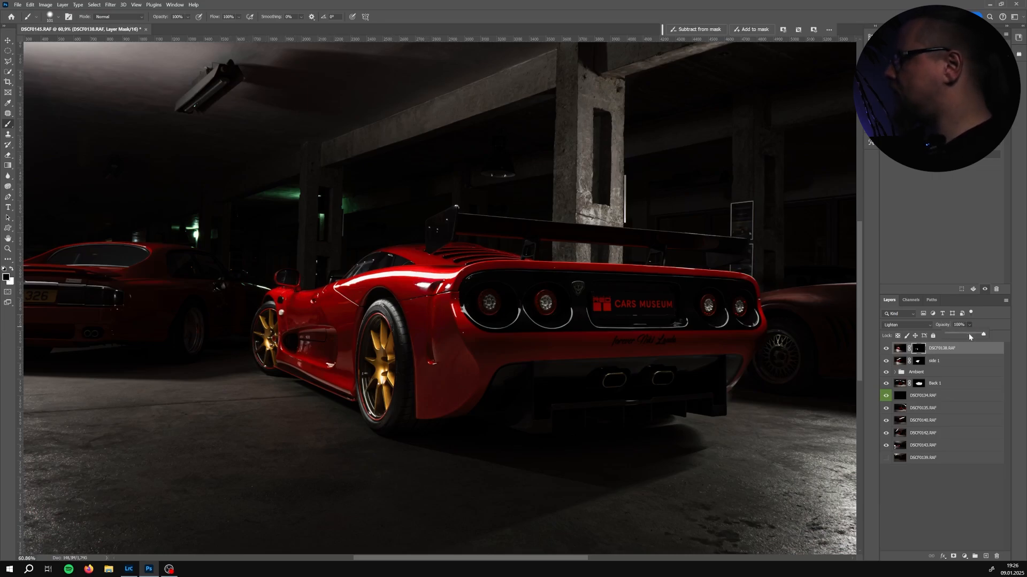
Lower DSCF0138's opacity to 69% and toggle its visibility to compare the result
left_click(969, 335)
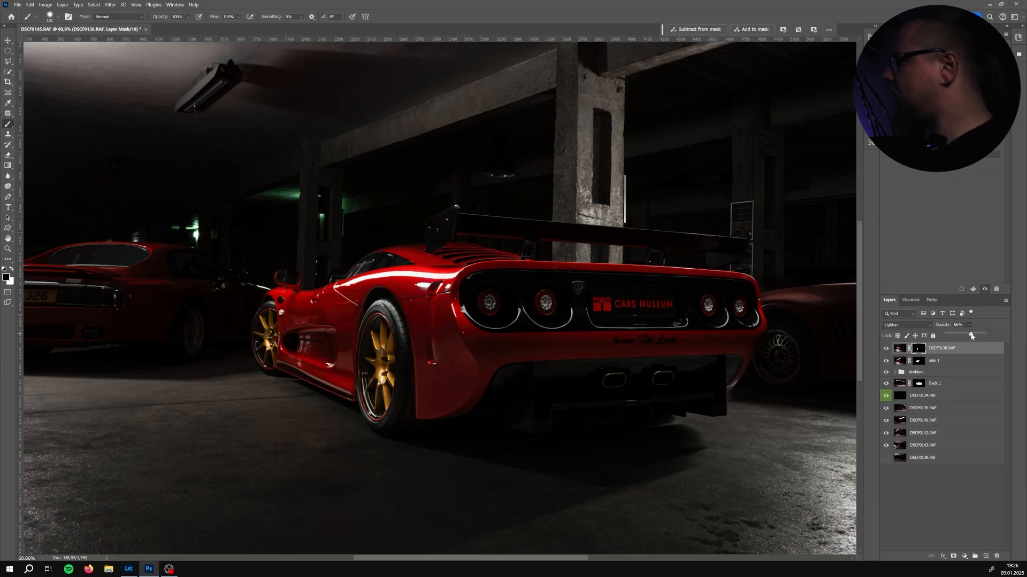
left_click(888, 348)
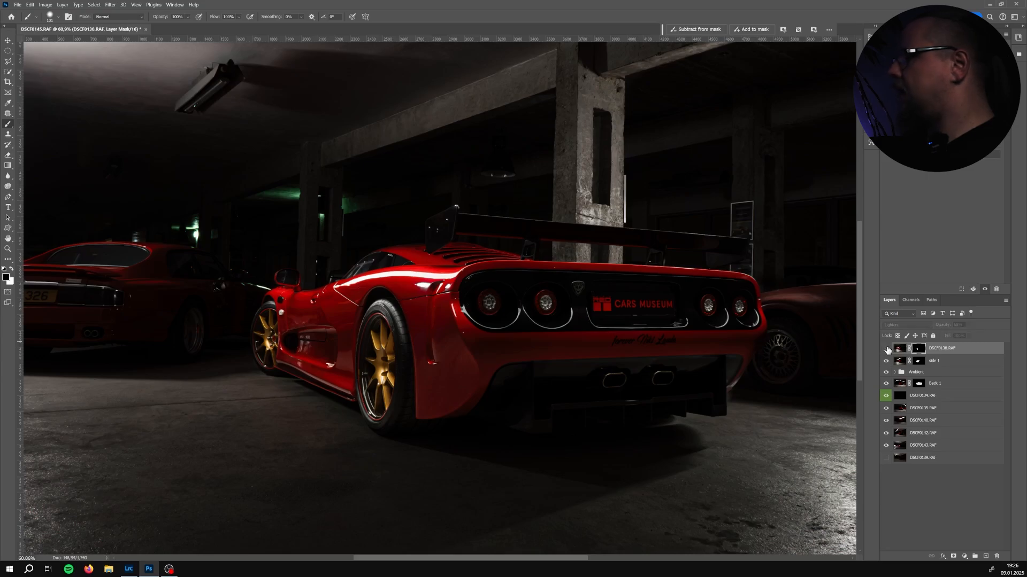
left_click(886, 349)
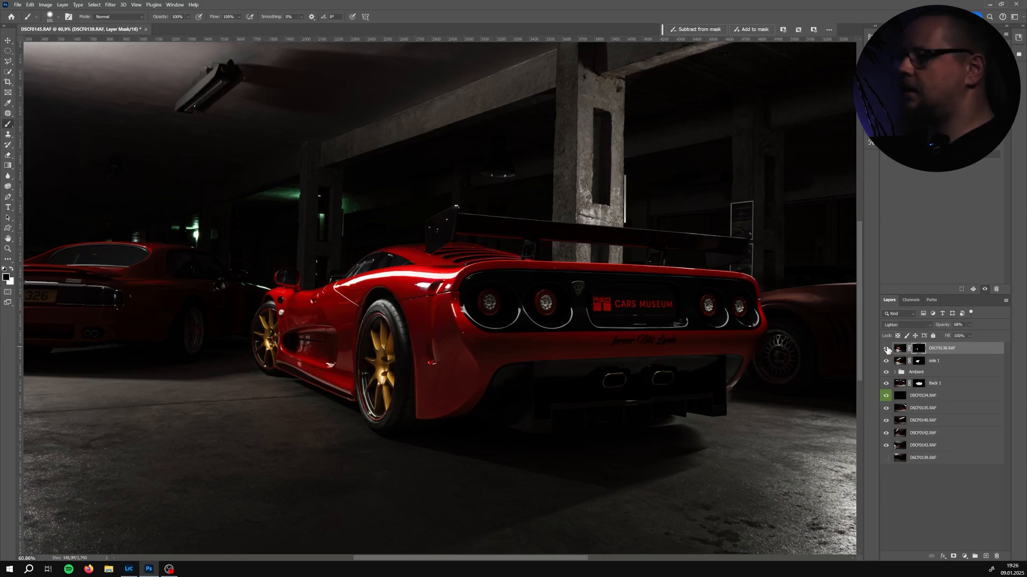
left_click(887, 349)
left_click(887, 348)
Target DSCF0138's image and toggle its layer mask off and on to compare
key("ctrl+2")
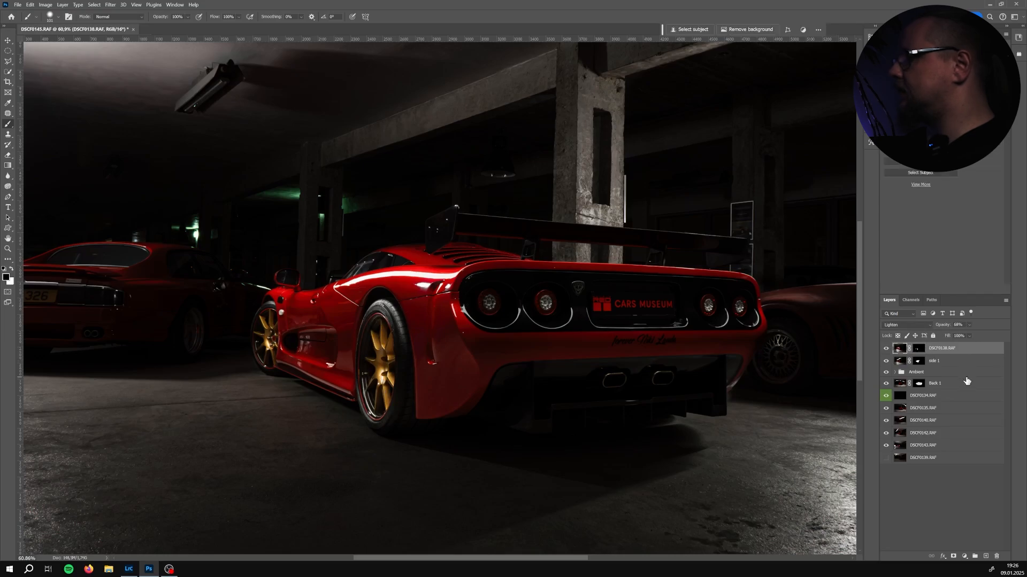
left_click(920, 350, "shift")
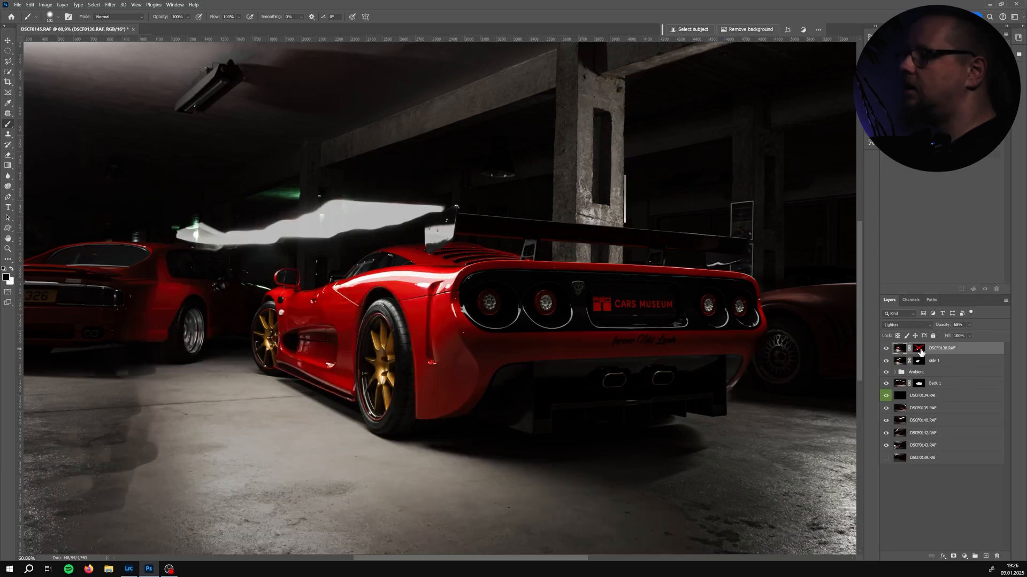
left_click(921, 350, "shift")
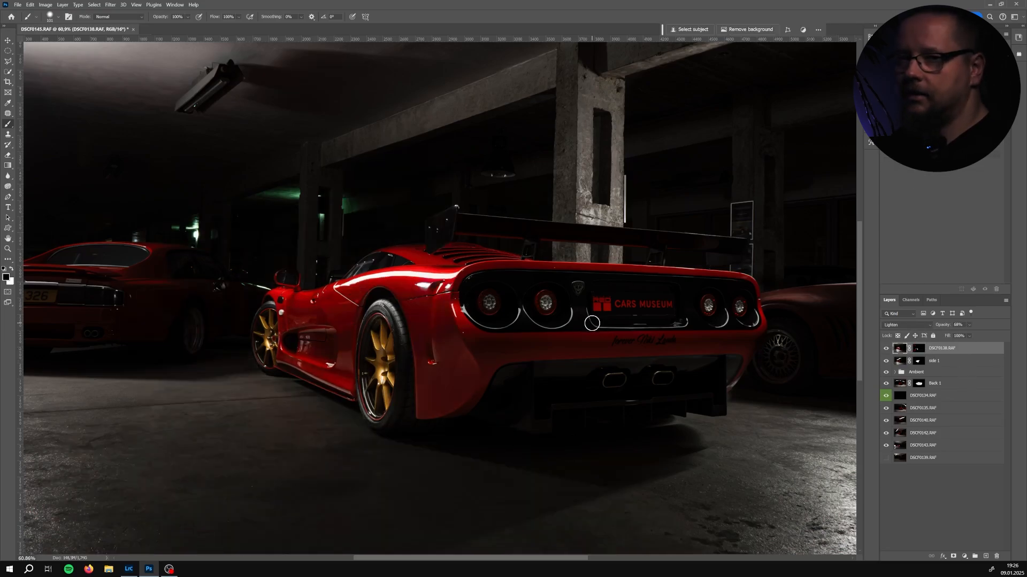
Move layer DSCF0135 to the top of the stack and set its blend mode to Lighten
left_click(935, 409)
left_click_drag(932, 411, 931, 348)
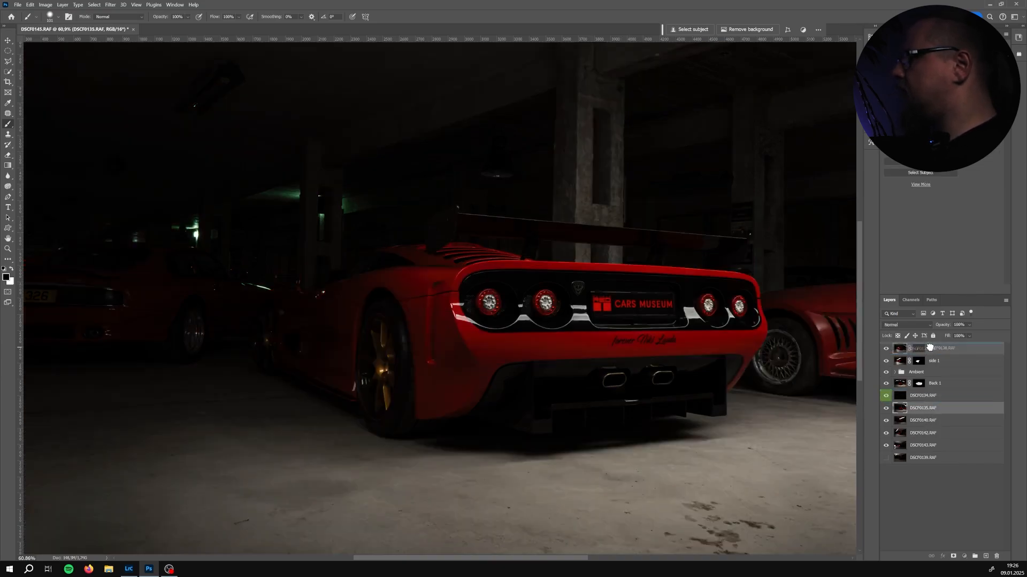
scroll(793, 339, "down", 5)
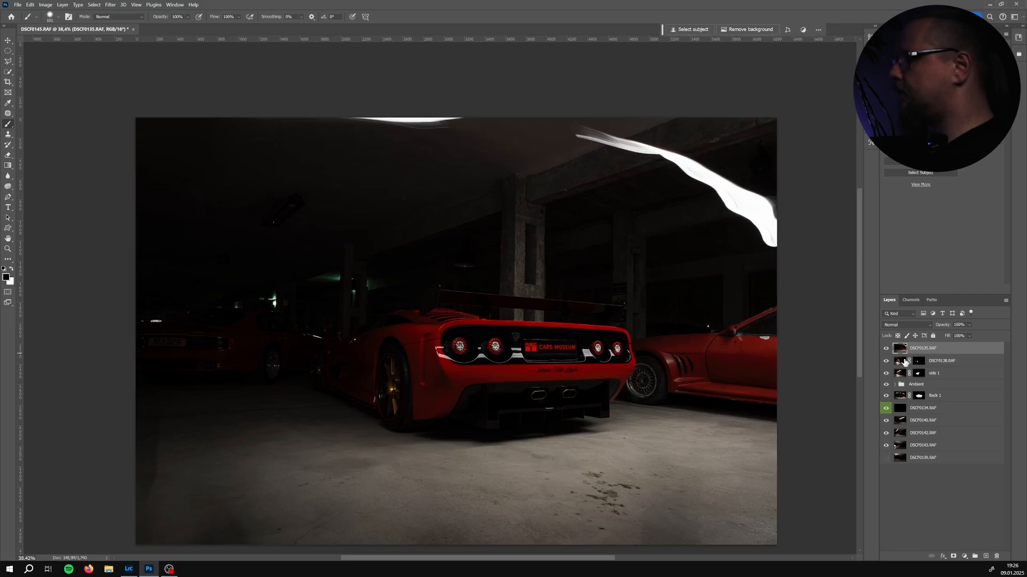
left_click(906, 324)
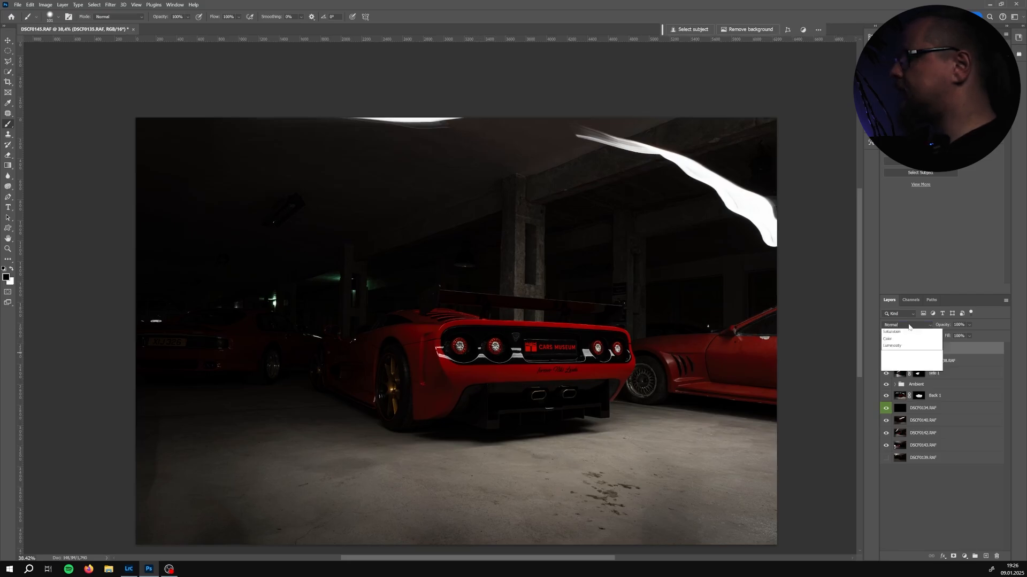
left_click(900, 401)
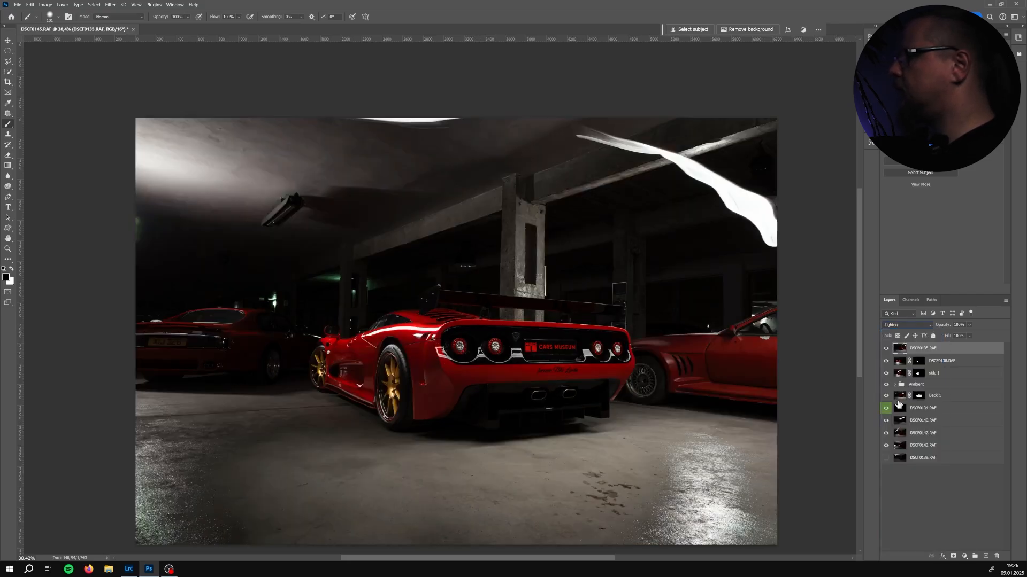
Toggle DSCF0135's visibility repeatedly to examine its contribution to the composite
left_click(887, 349)
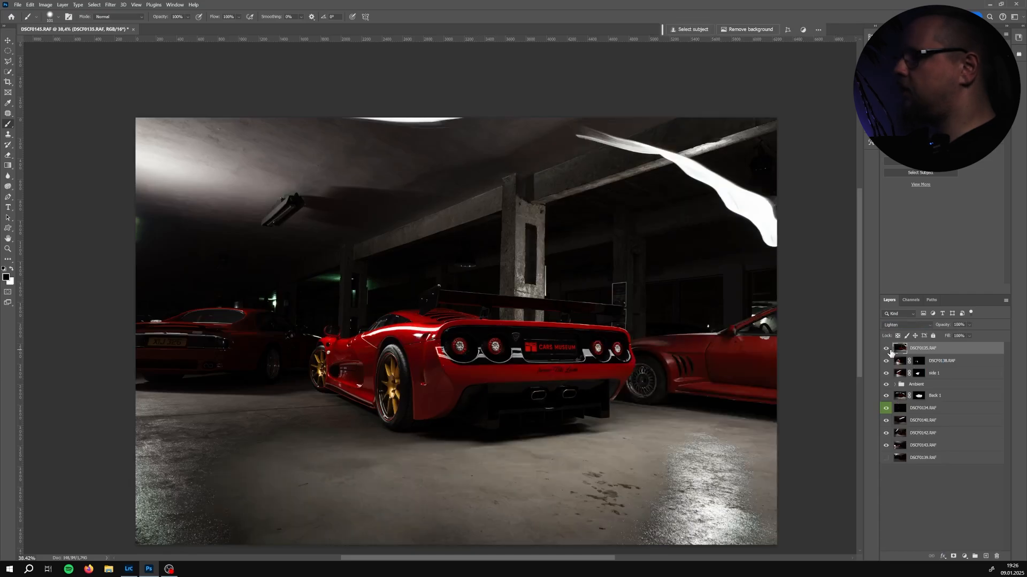
left_click(887, 349)
left_click(887, 349)
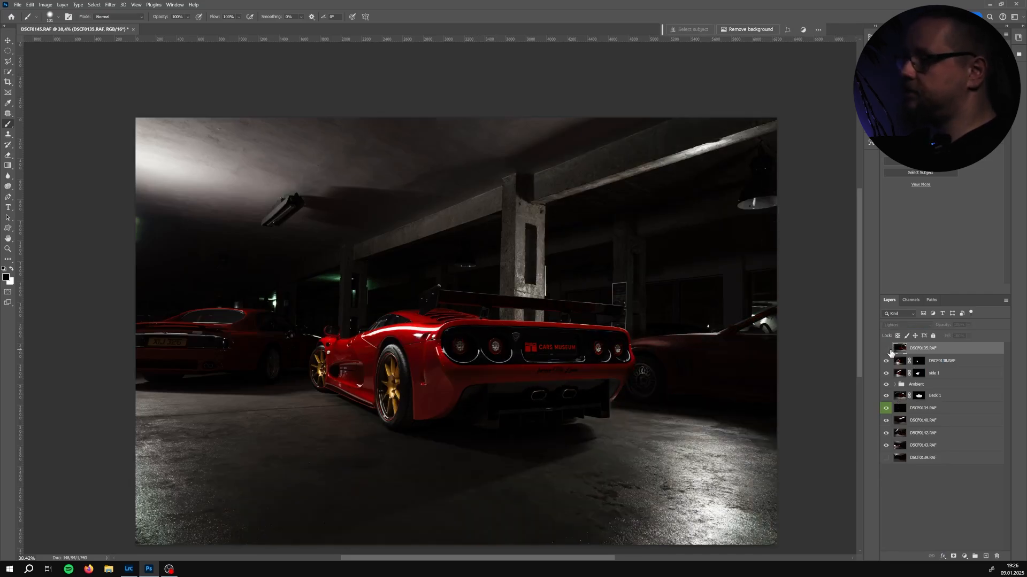
left_click(887, 349)
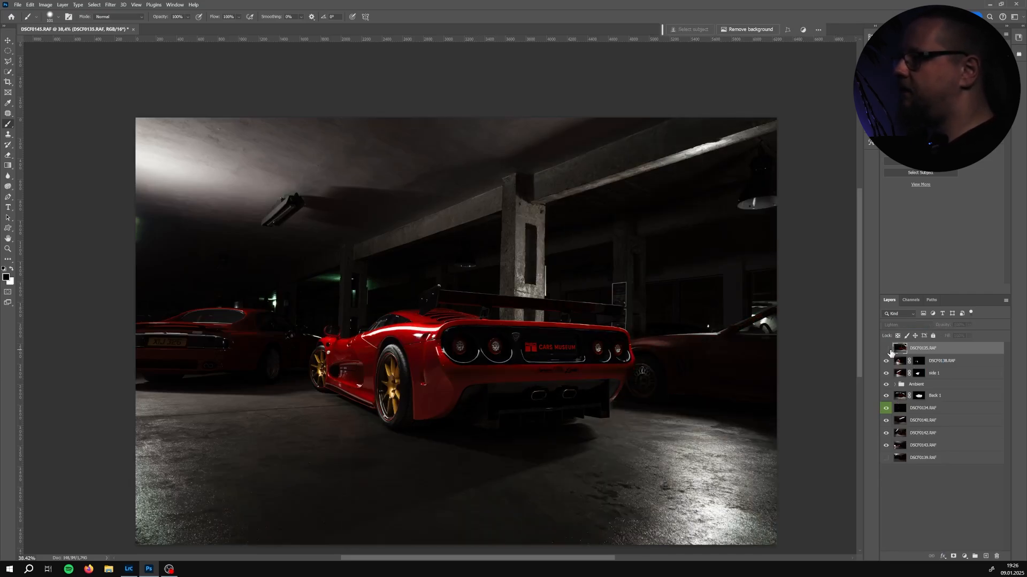
left_click(888, 350)
left_click(889, 350)
left_click(889, 350)
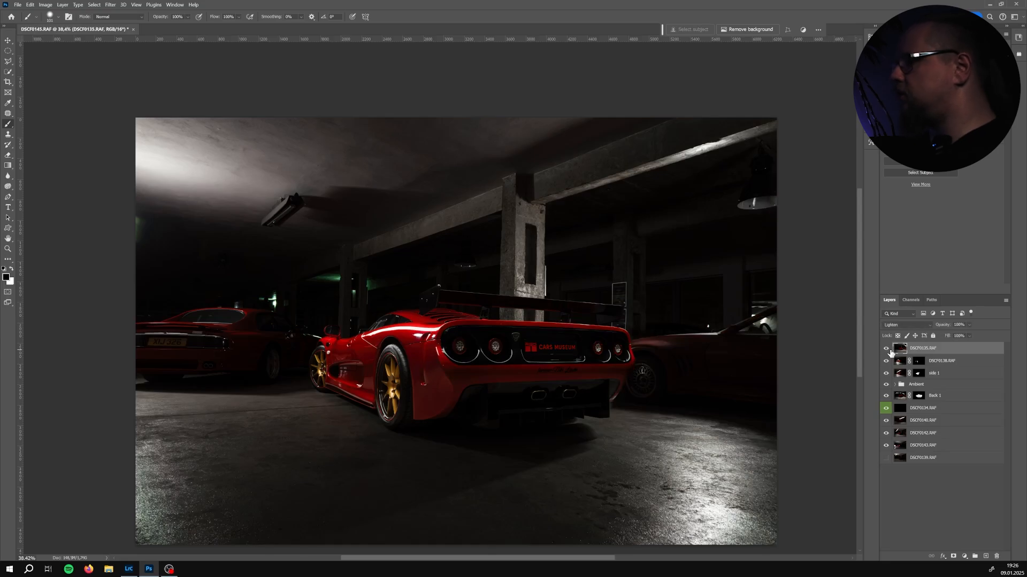
left_click(889, 350)
left_click(889, 350)
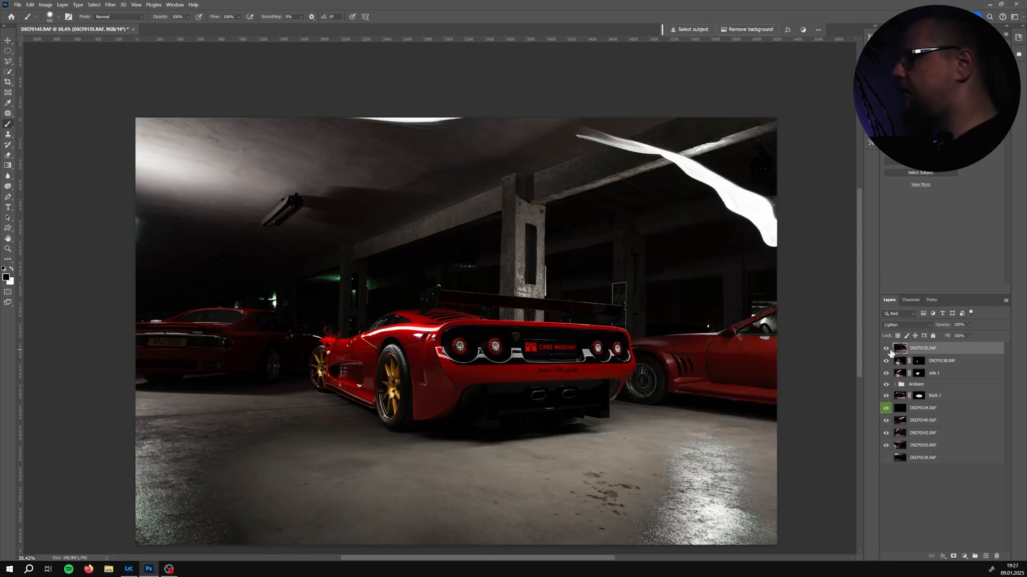
left_click(889, 350)
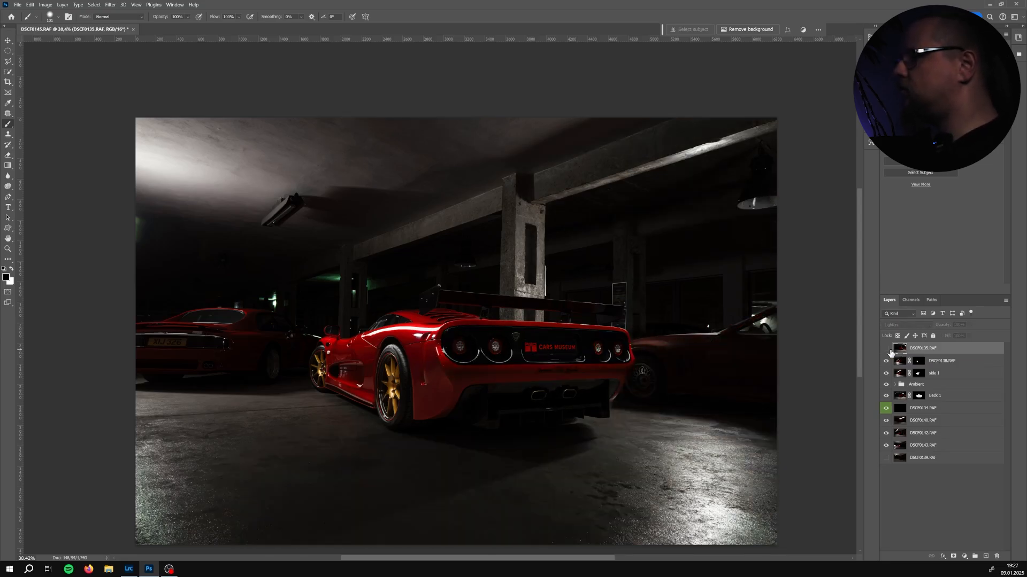
left_click(889, 351)
left_click(889, 350)
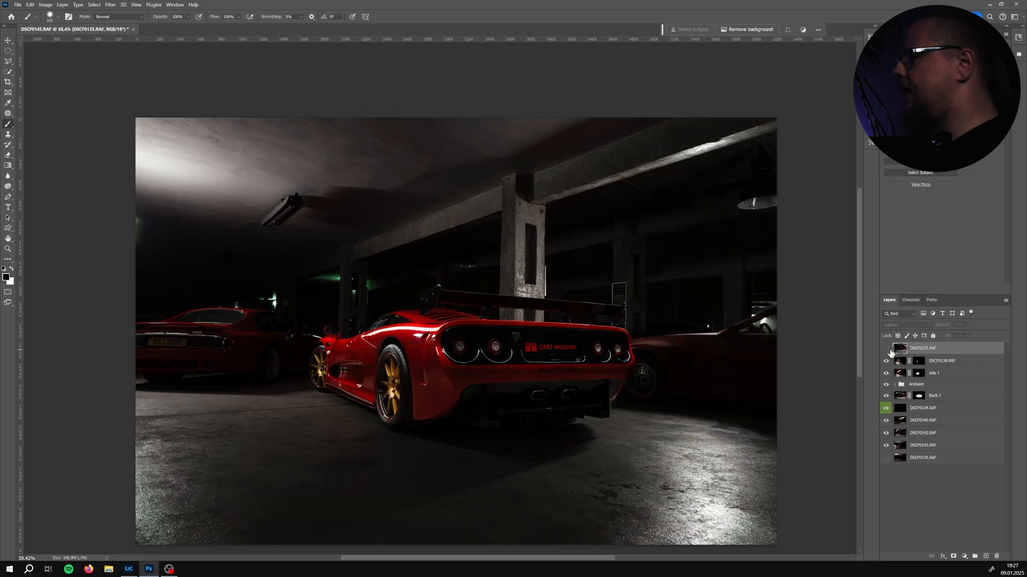
left_click(888, 350)
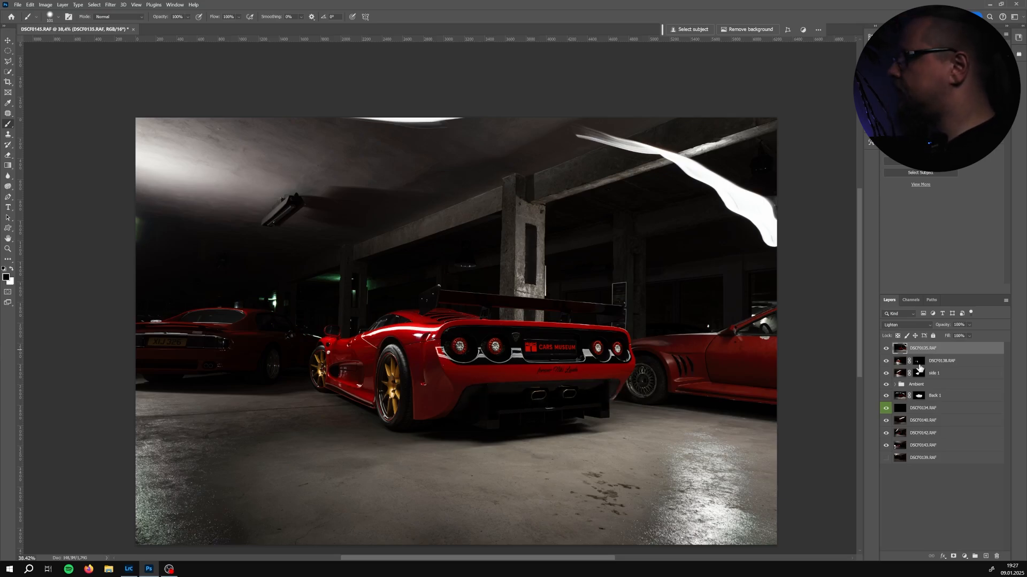
left_click(886, 348)
left_click(886, 349)
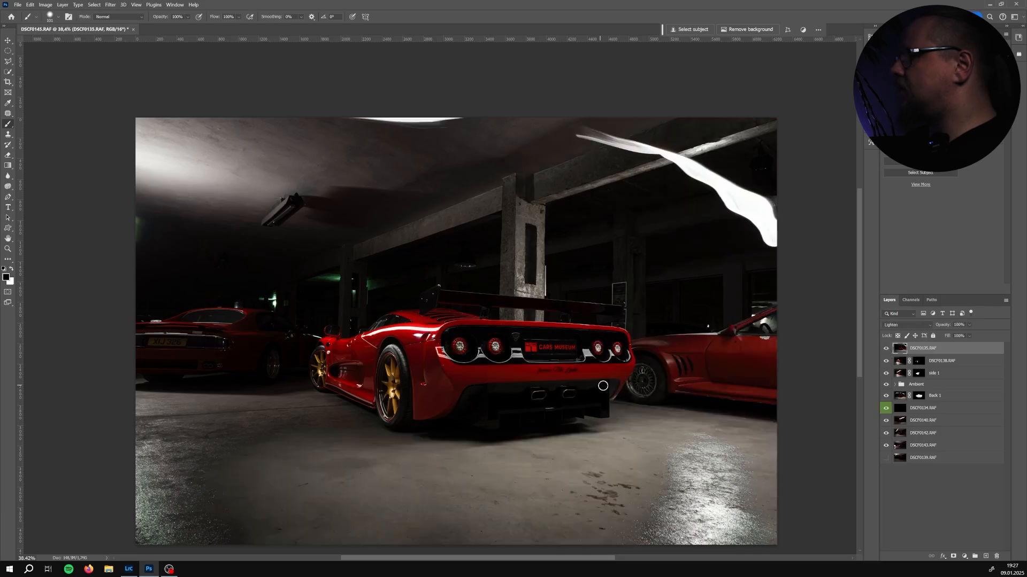
left_click(886, 349)
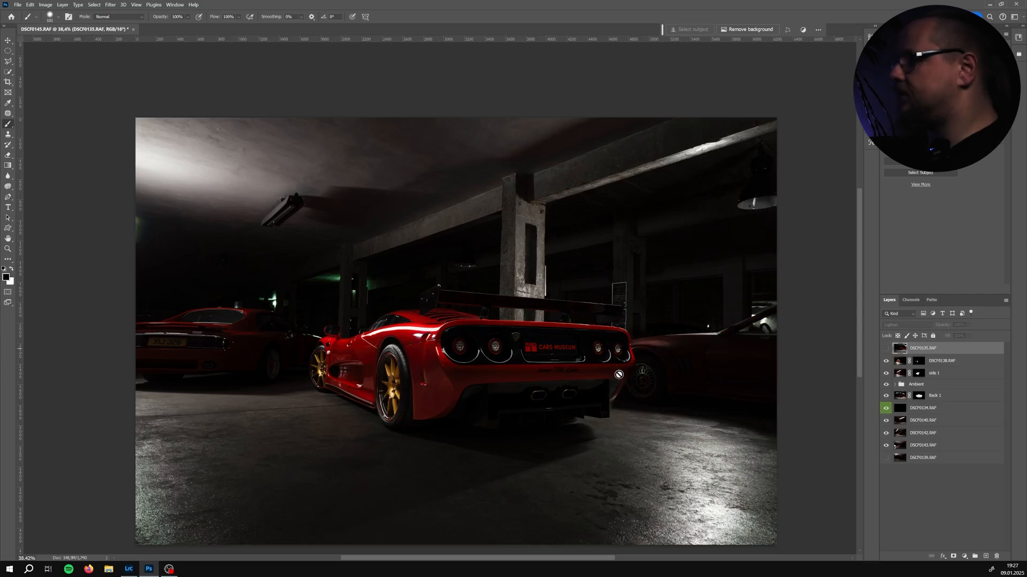
left_click(885, 349)
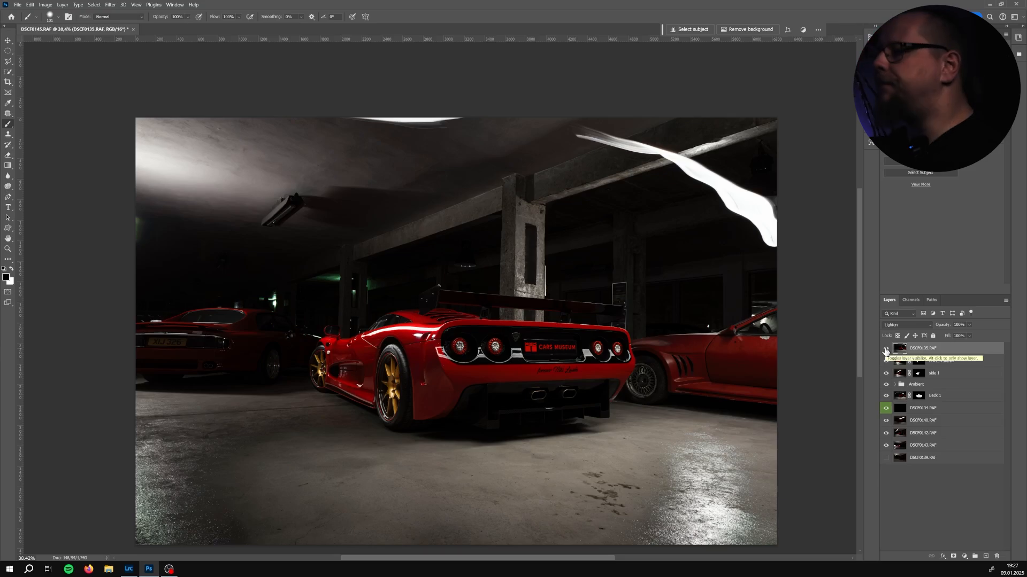
Keep toggling DSCF0135's visibility to judge which areas of it should contribute
left_click(886, 349)
left_click(885, 349)
left_click(886, 350)
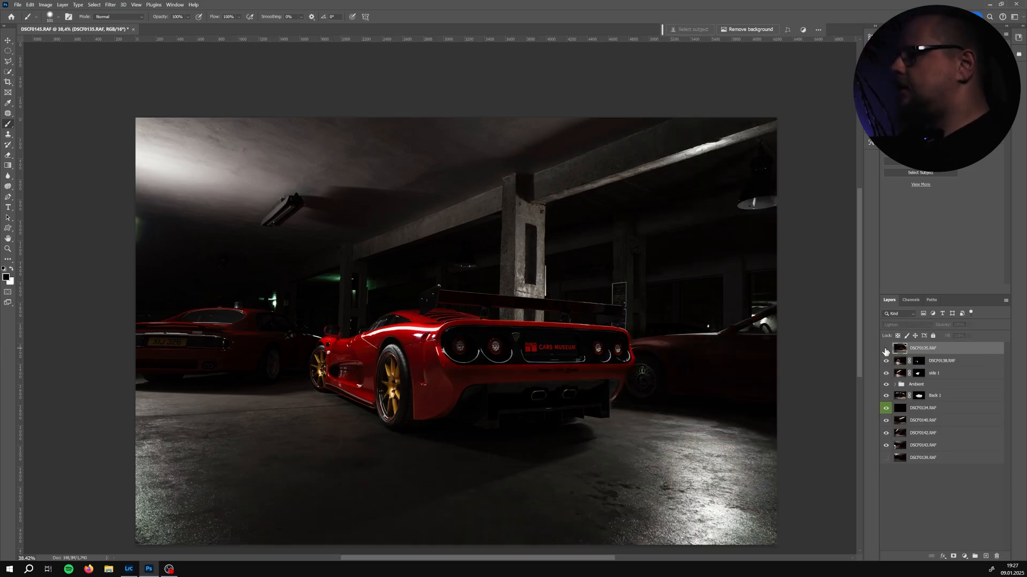
left_click(886, 350)
left_click(886, 349)
left_click(885, 350)
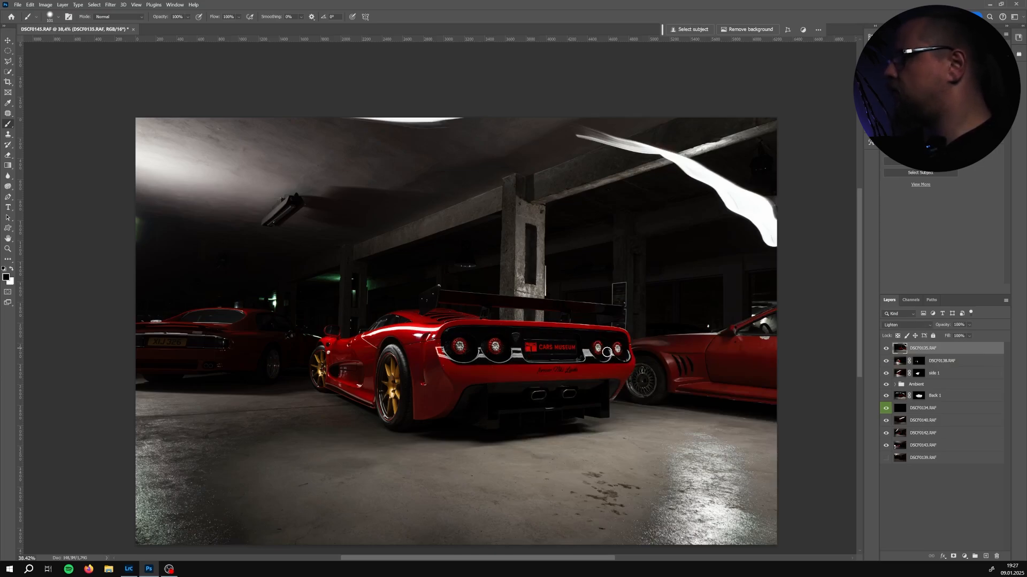
left_click(886, 349)
left_click(886, 348)
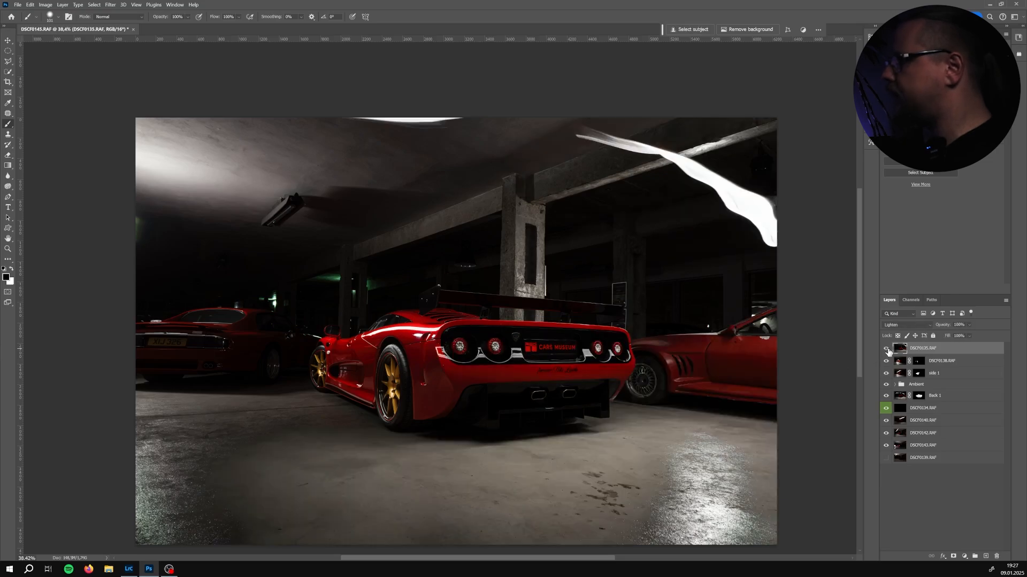
Add a layer mask to DSCF0135 and invert it so the layer is fully hidden
left_click(953, 556)
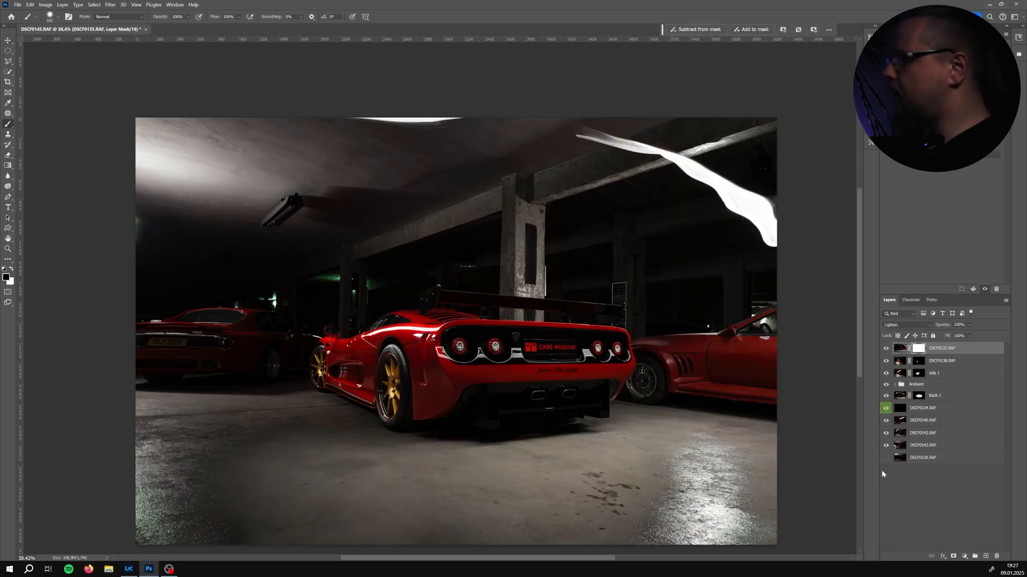
key("ctrl+i")
scroll(461, 302, "up", 5)
scroll(493, 370, "up", 4)
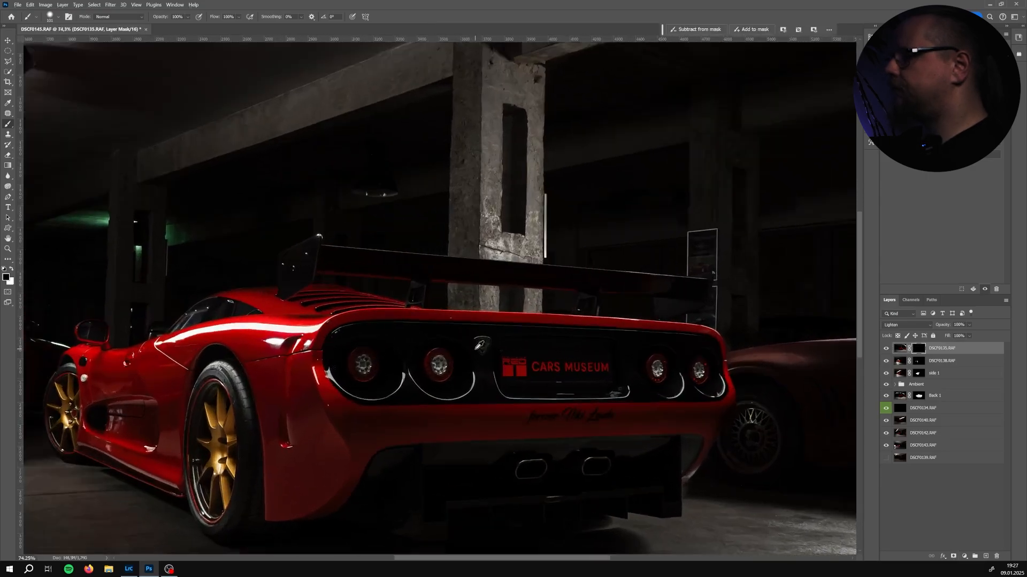
Paint white into DSCF0135's mask to reveal the light on the tail lights and rear chrome trim
right_click(439, 356, "alt")
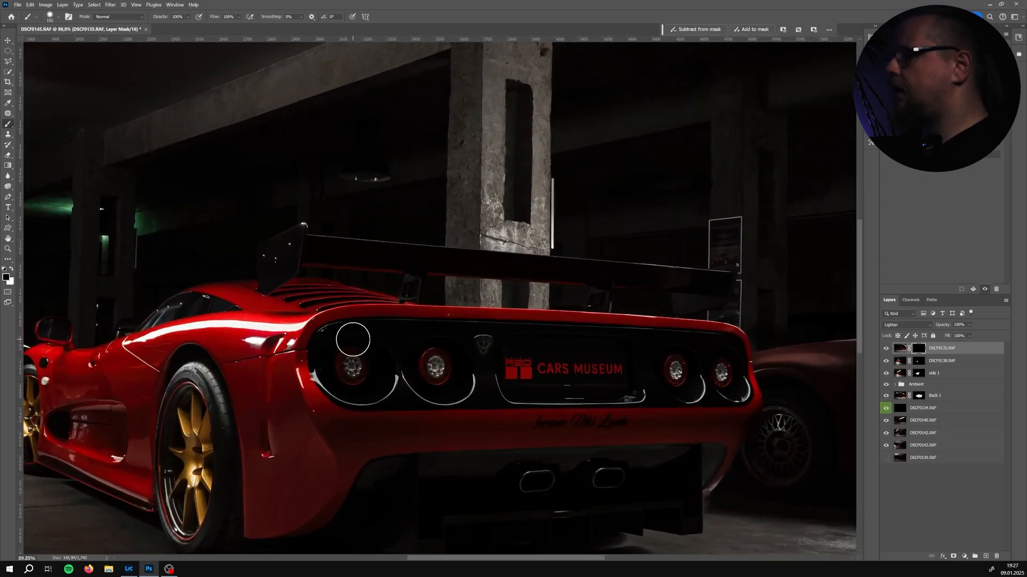
key("x")
mouse_move(486, 338)
left_mouse_down()
mouse_move(711, 349)
mouse_move(729, 383)
mouse_move(354, 393)
mouse_move(331, 373)
mouse_move(430, 360)
mouse_move(559, 364)
left_mouse_up()
right_click(463, 366, "alt")
left_click_drag(379, 365, 337, 353)
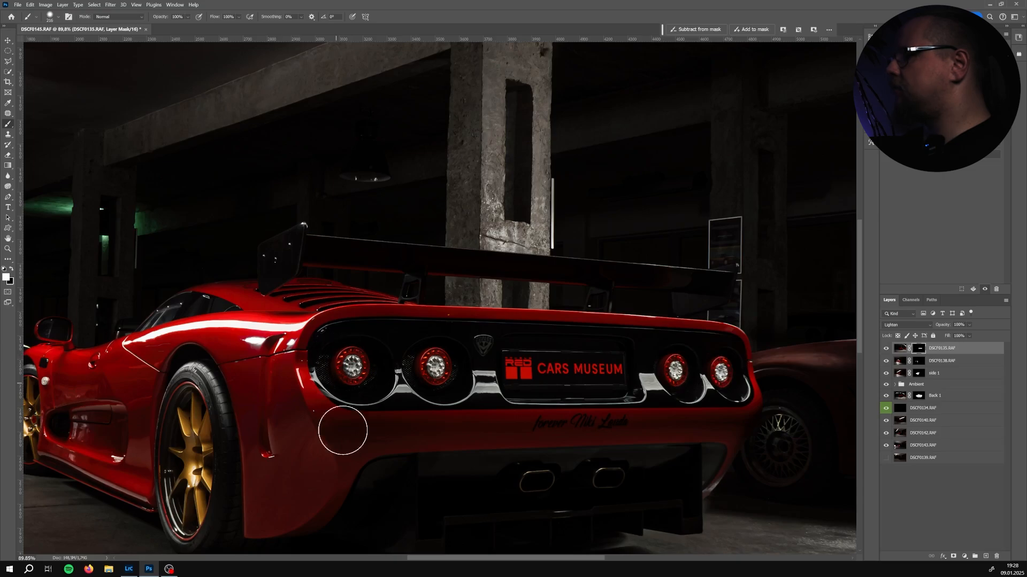
left_click_drag(344, 428, 323, 367)
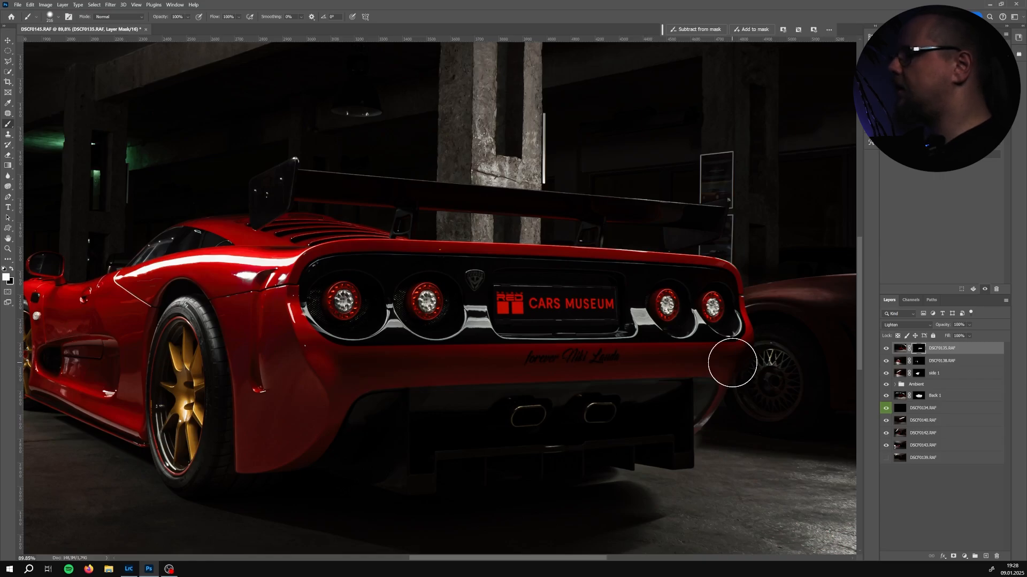
Paint more of DSCF0135's light into the mask across the rear bumper and exhaust area
left_click(732, 363, "shift")
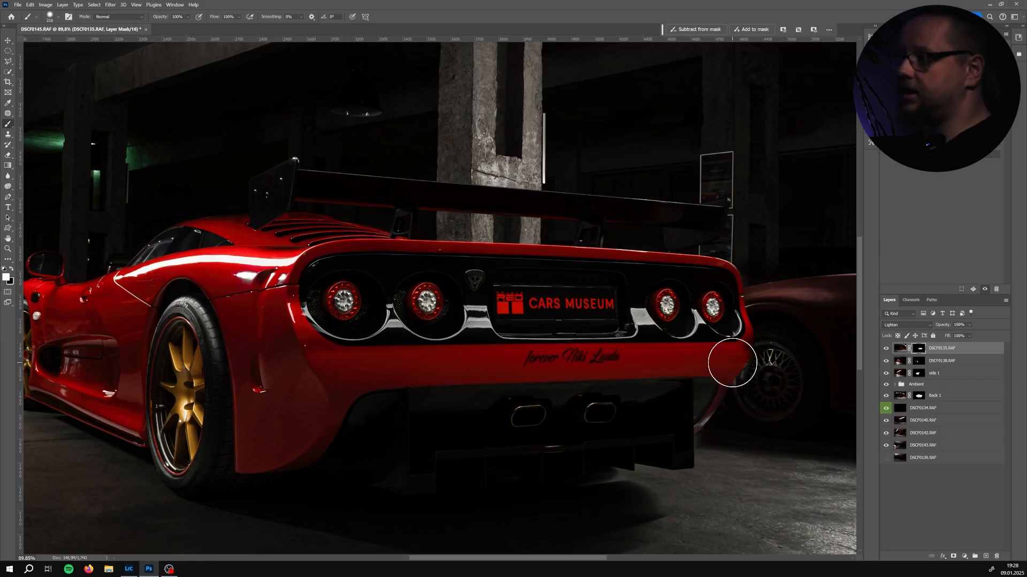
key("ctrl+z")
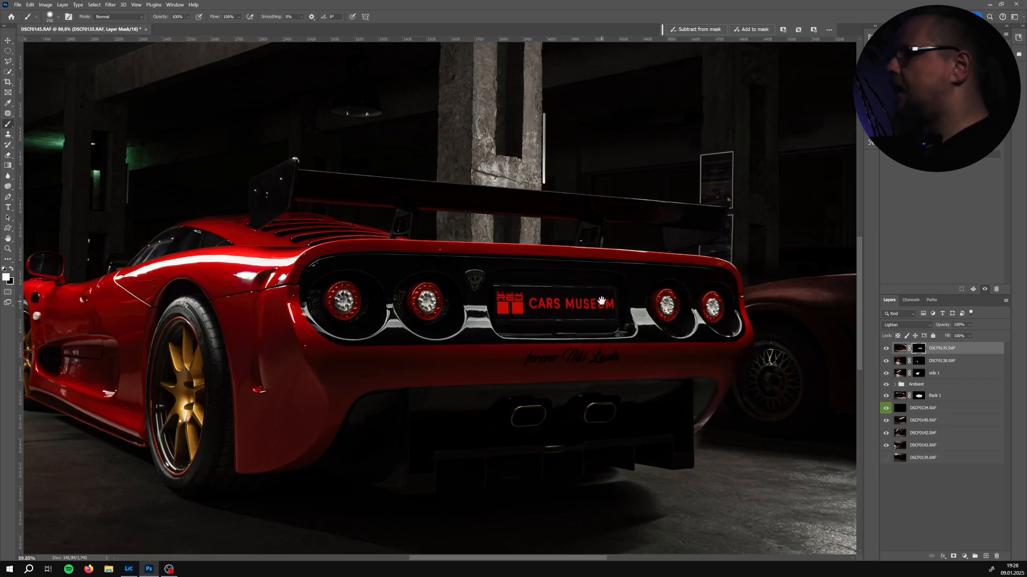
left_click_drag(602, 300, 551, 299)
left_click_drag(540, 403, 569, 332)
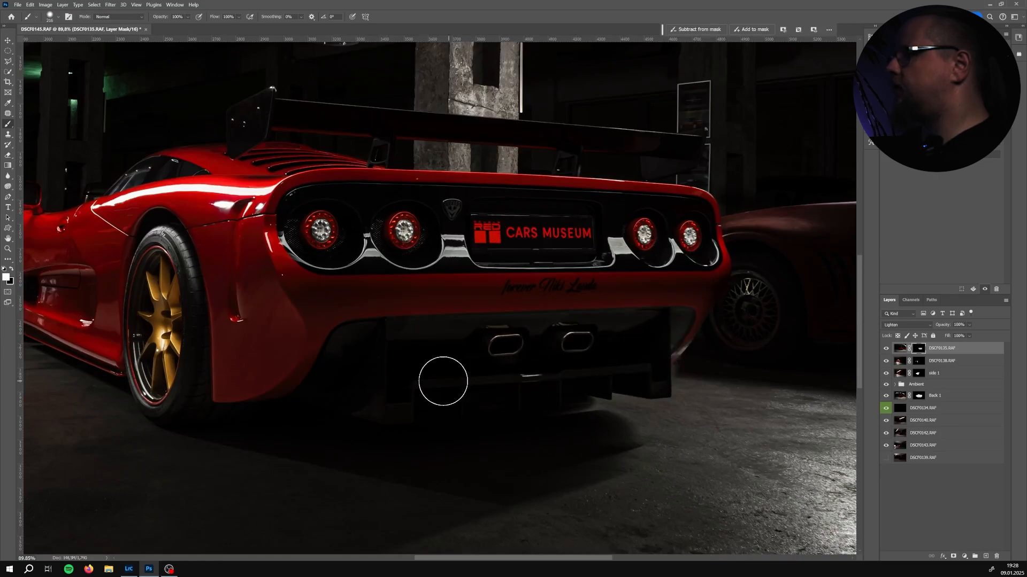
mouse_move(356, 360)
left_mouse_down()
mouse_move(367, 391)
mouse_move(420, 401)
mouse_move(336, 381)
mouse_move(407, 350)
mouse_move(443, 380)
left_mouse_up()
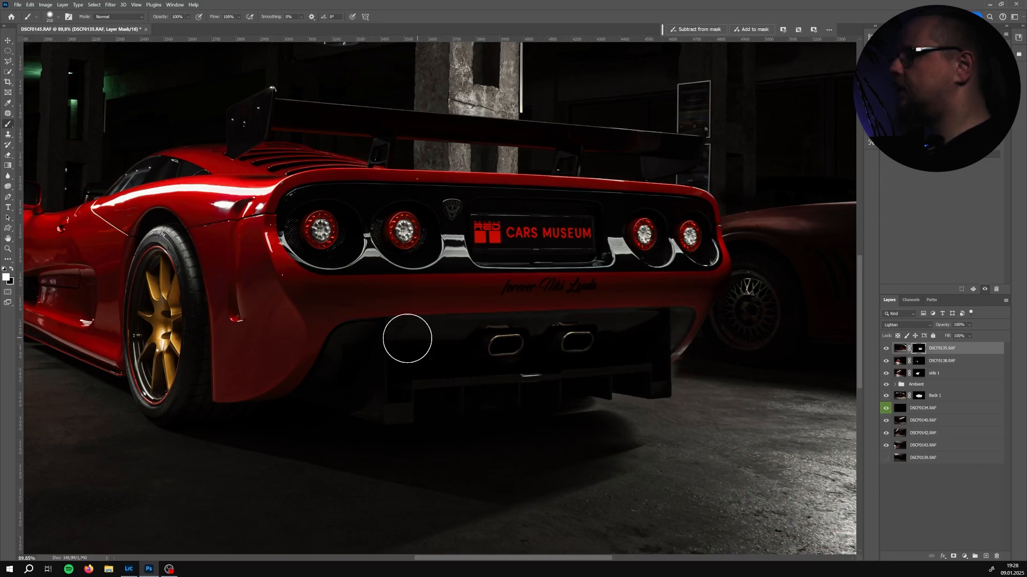
right_click(436, 352, "alt")
mouse_move(420, 423)
left_mouse_down()
mouse_move(355, 415)
mouse_move(259, 383)
mouse_move(323, 355)
mouse_move(493, 408)
left_mouse_up()
scroll(493, 408, "down", 3, "alt")
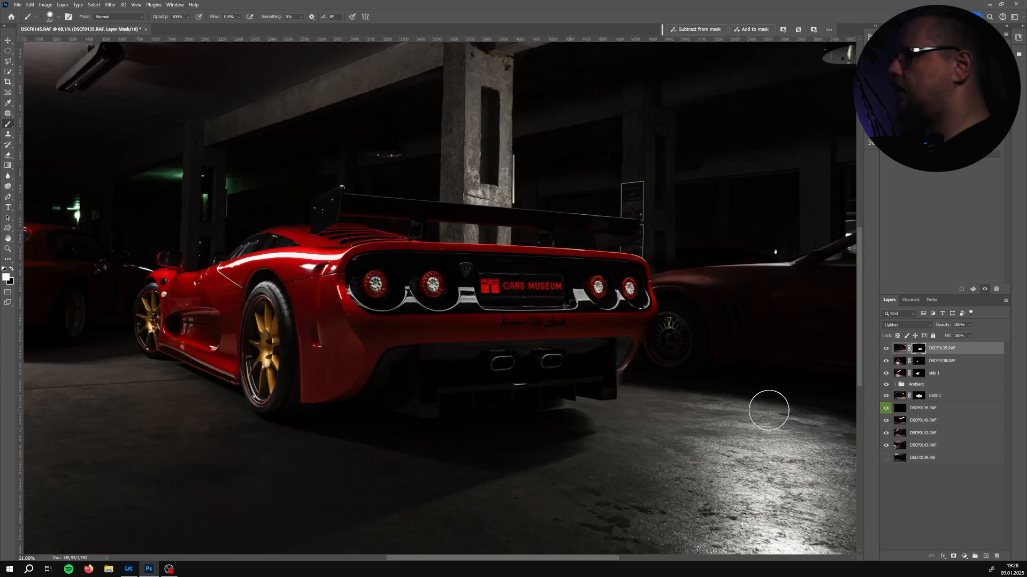
Toggle DSCF0135's visibility to compare the masked result with the composite
left_click(887, 349)
left_click(887, 348)
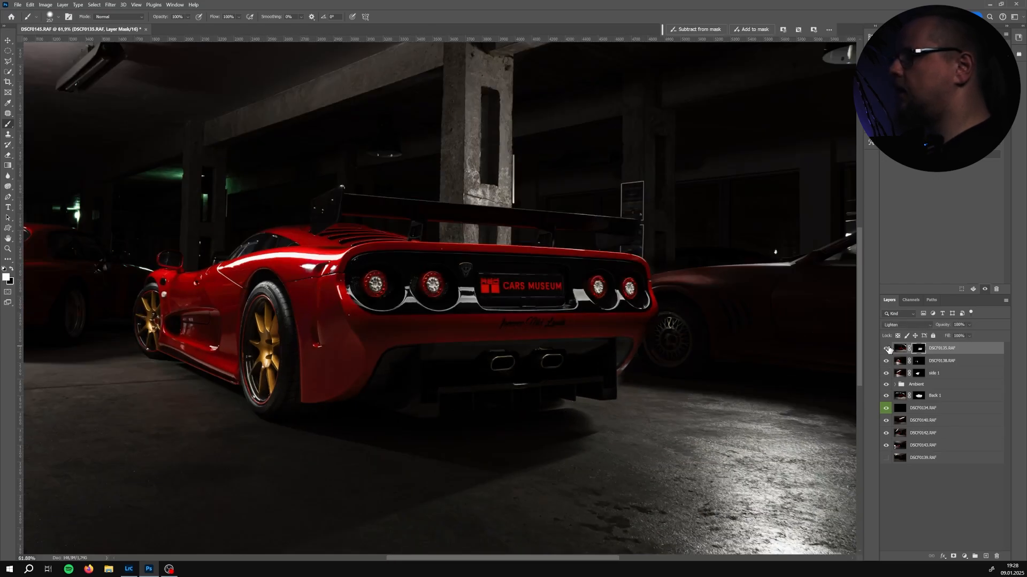
left_click(888, 348)
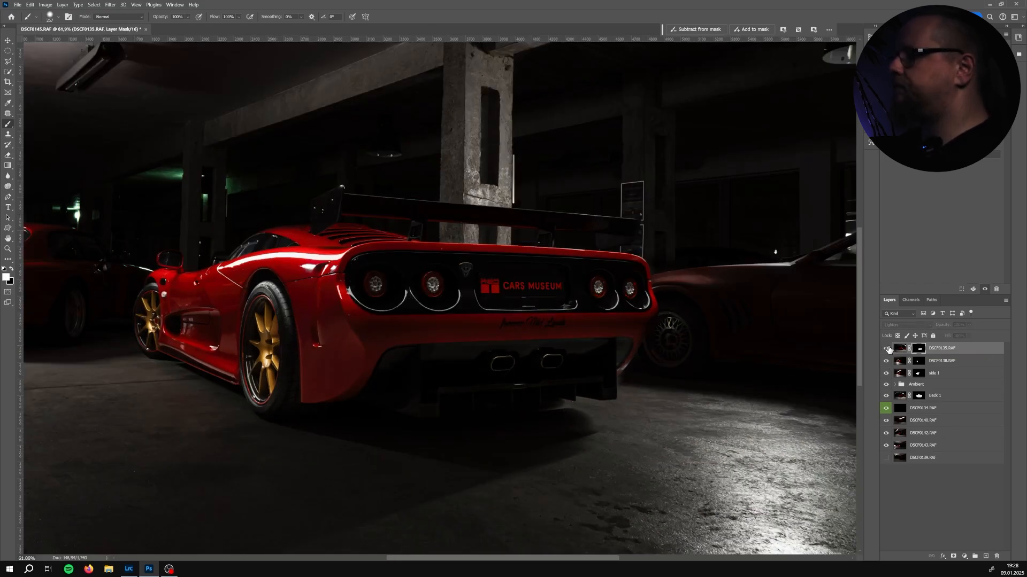
left_click(887, 349)
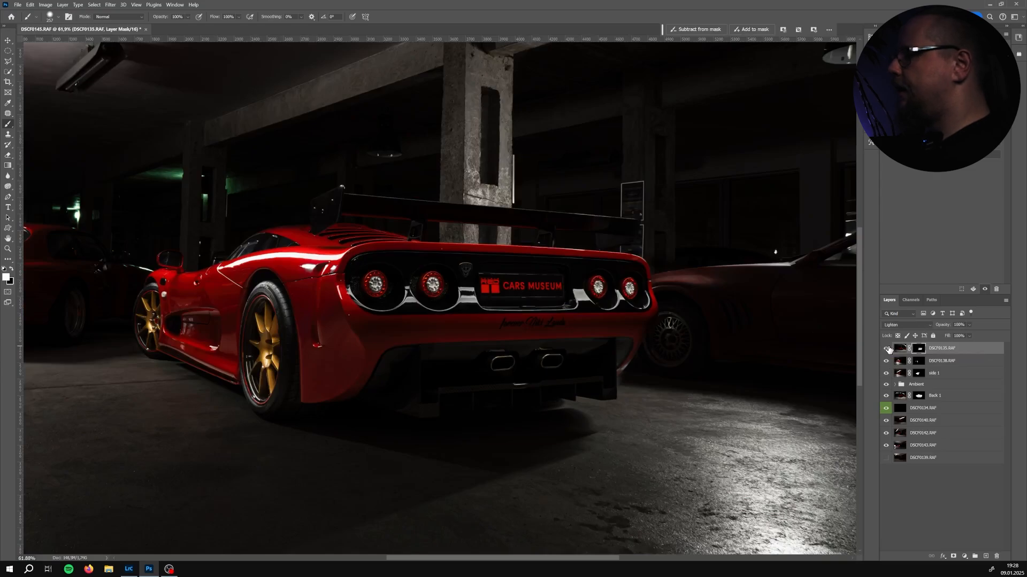
left_click_drag(654, 328, 314, 332)
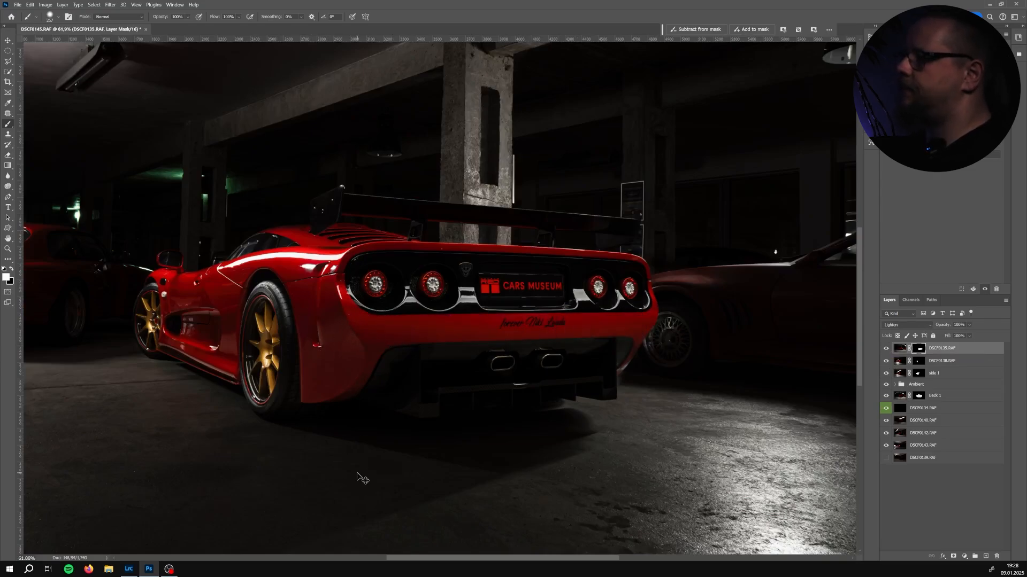
key("ctrl+z")
Paint a short mask stroke along the car's right rear edge
key("x")
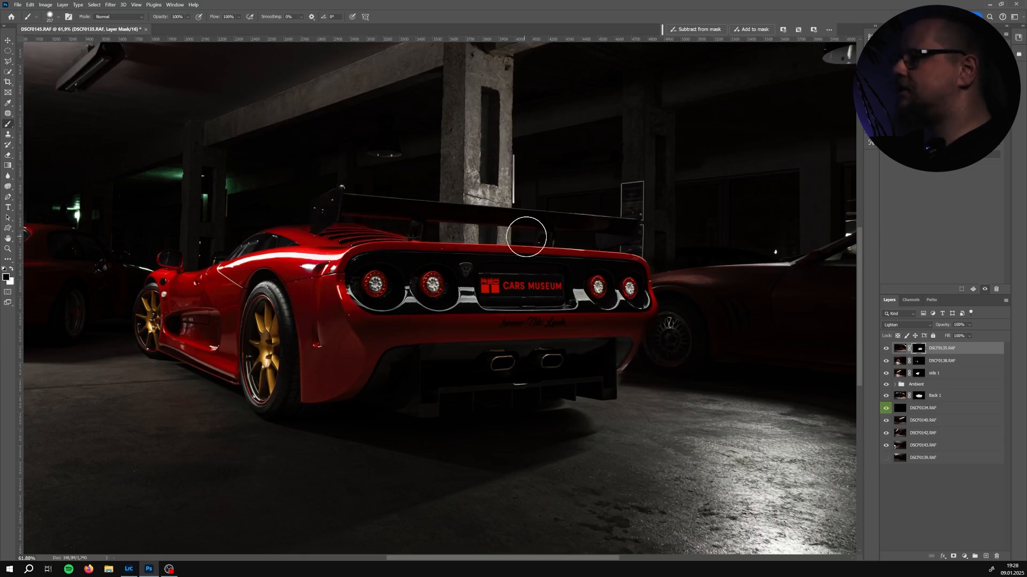
key("x")
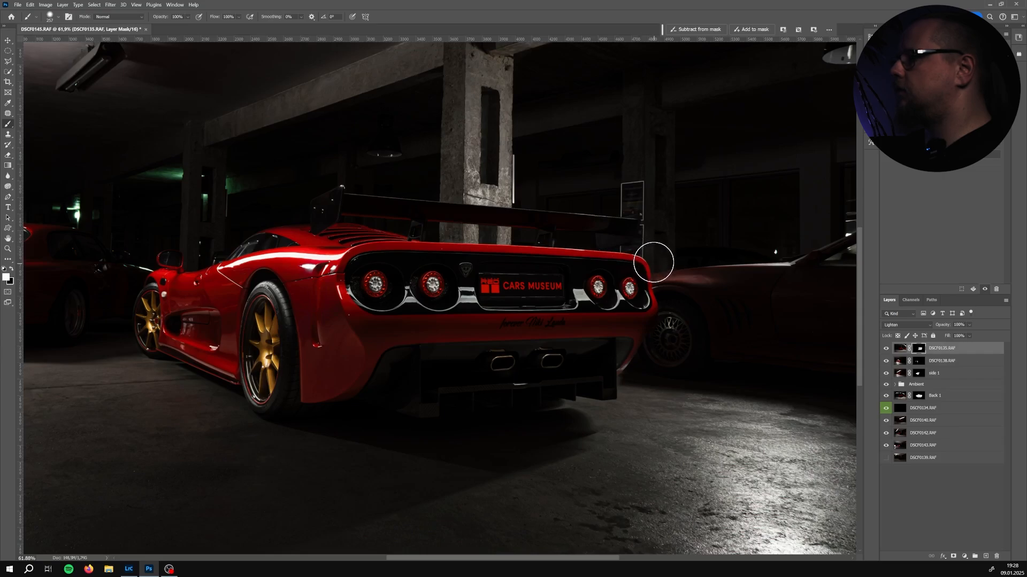
left_click_drag(666, 257, 652, 257)
key("x")
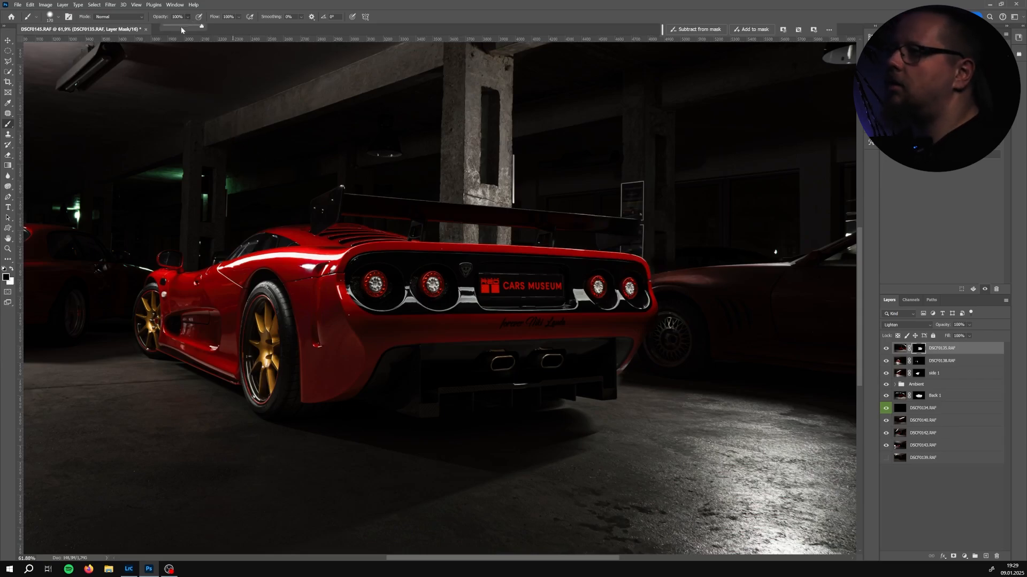
Set the brush opacity to 30% and softly paint the mask over the rear bumper and floor below the car
left_click_drag(175, 28, 177, 29)
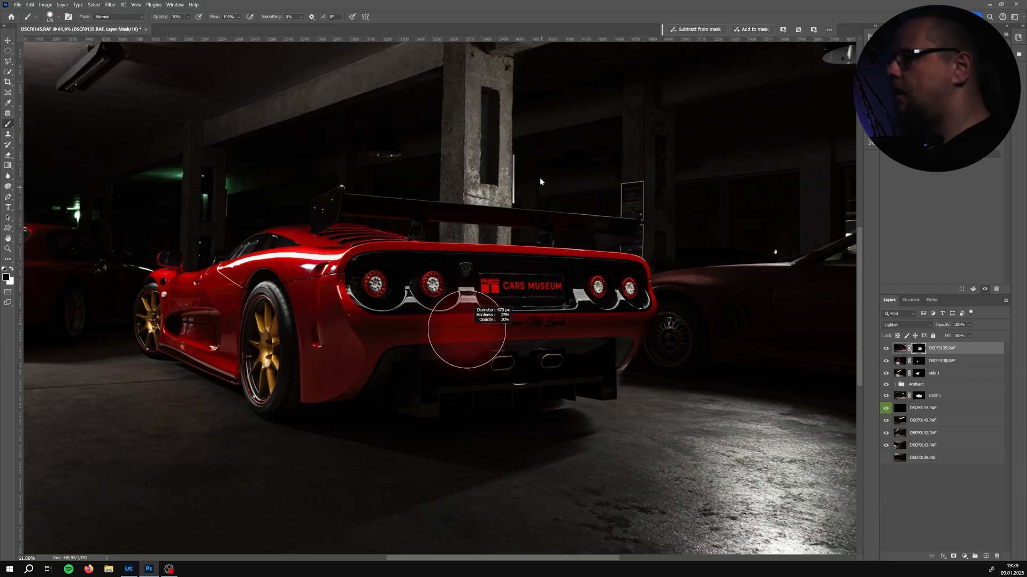
mouse_move(462, 366)
left_mouse_down()
mouse_move(526, 361)
mouse_move(511, 268)
mouse_move(484, 381)
left_mouse_up()
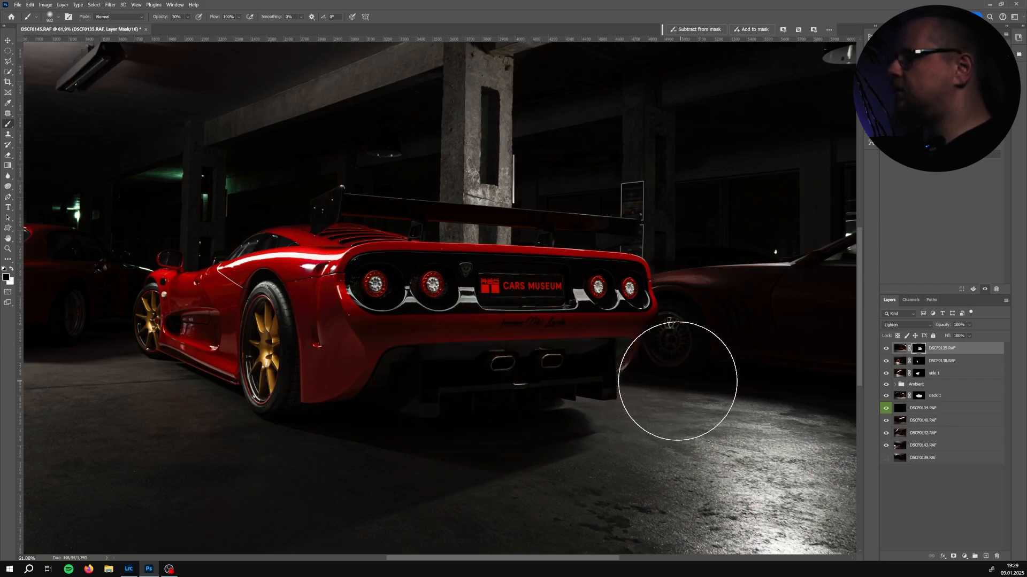
mouse_move(647, 381)
left_mouse_down()
mouse_move(383, 390)
mouse_move(709, 393)
mouse_move(635, 403)
left_mouse_up()
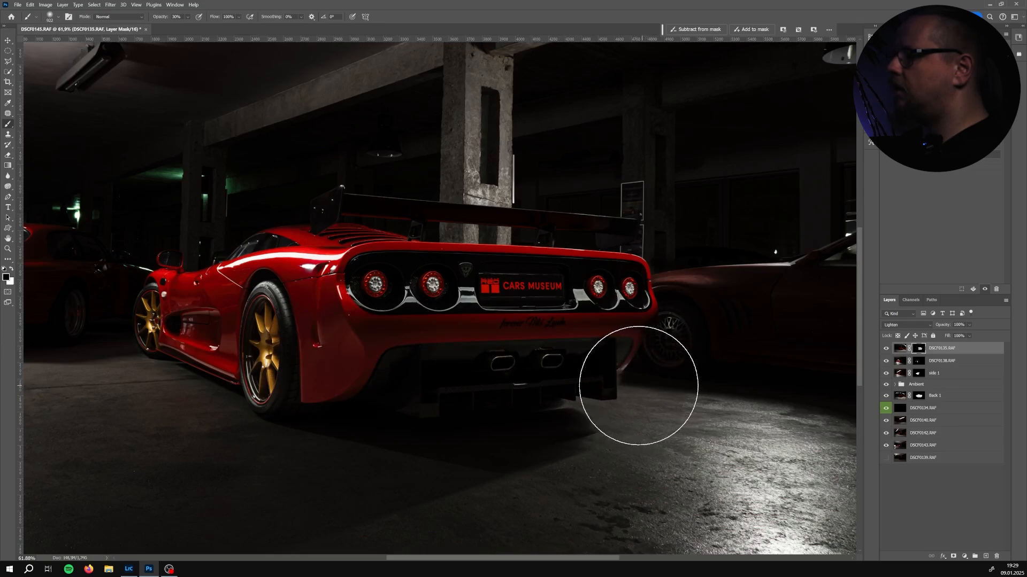
key("x")
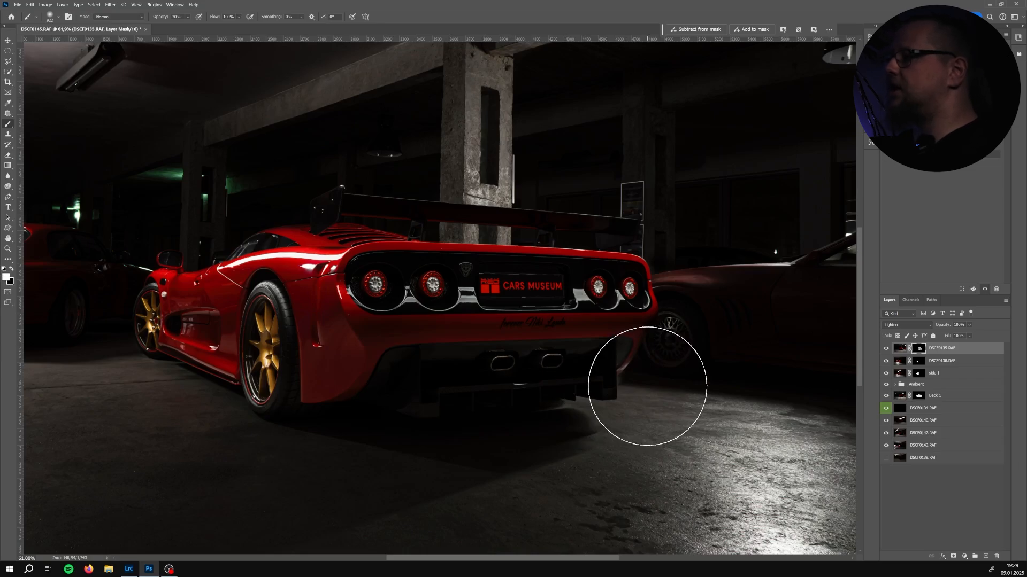
mouse_move(432, 376)
left_mouse_down()
mouse_move(354, 390)
mouse_move(380, 401)
mouse_move(319, 399)
mouse_move(589, 396)
left_mouse_up()
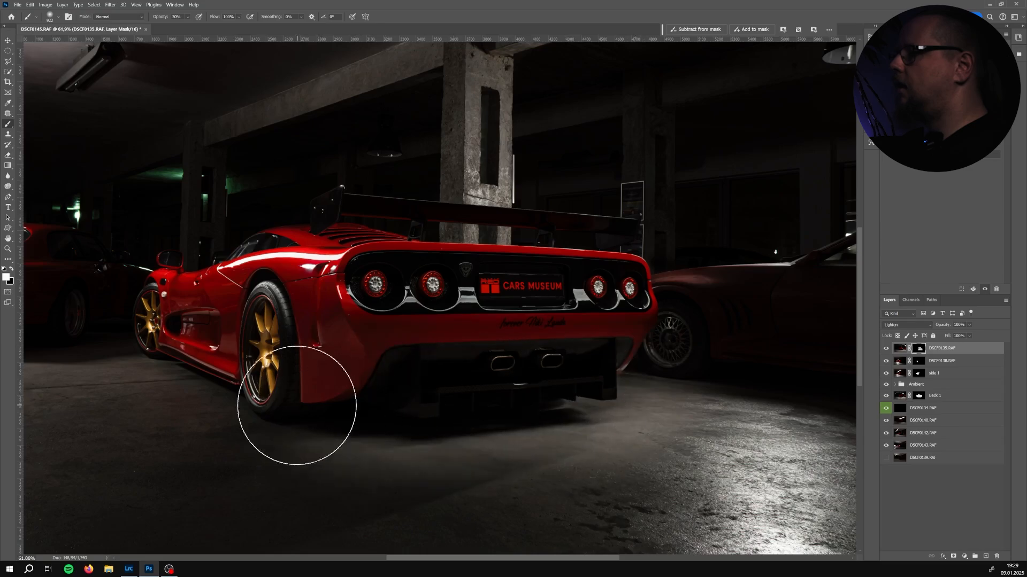
Reduce the brush size and refine the mask beside the rear diffuser
key("bracketleft")
key("bracketleft")
key("bracketleft")
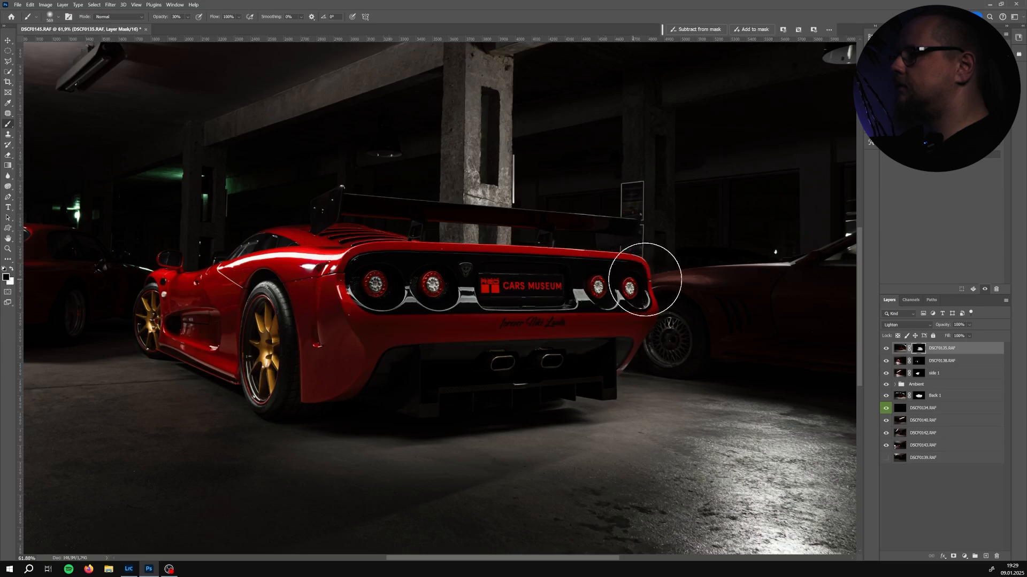
key("bracketleft")
key("bracketleft")
key("bracketleft")
key("bracketleft")
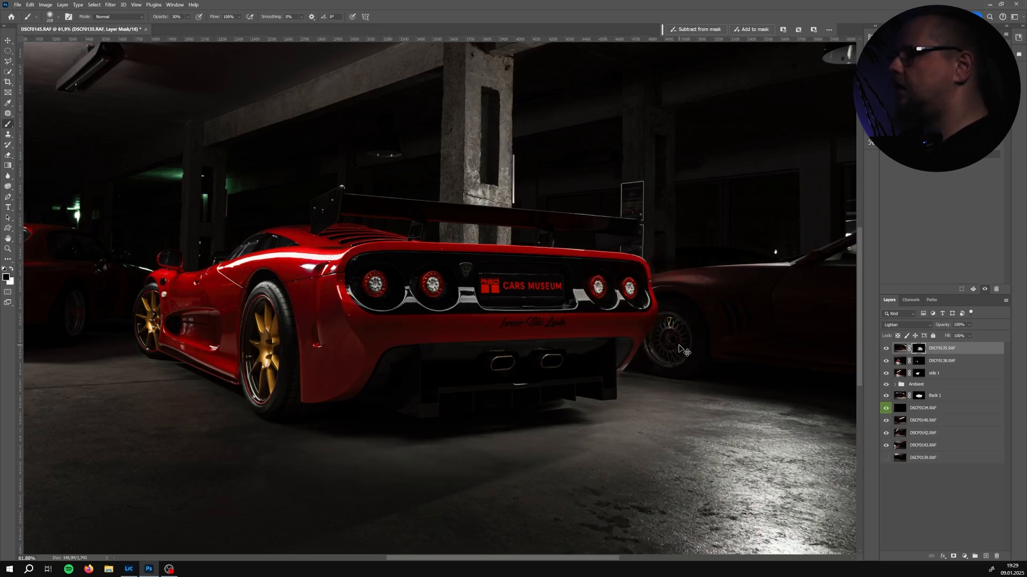
mouse_move(648, 353)
left_mouse_down()
mouse_move(689, 350)
mouse_move(651, 354)
left_mouse_up()
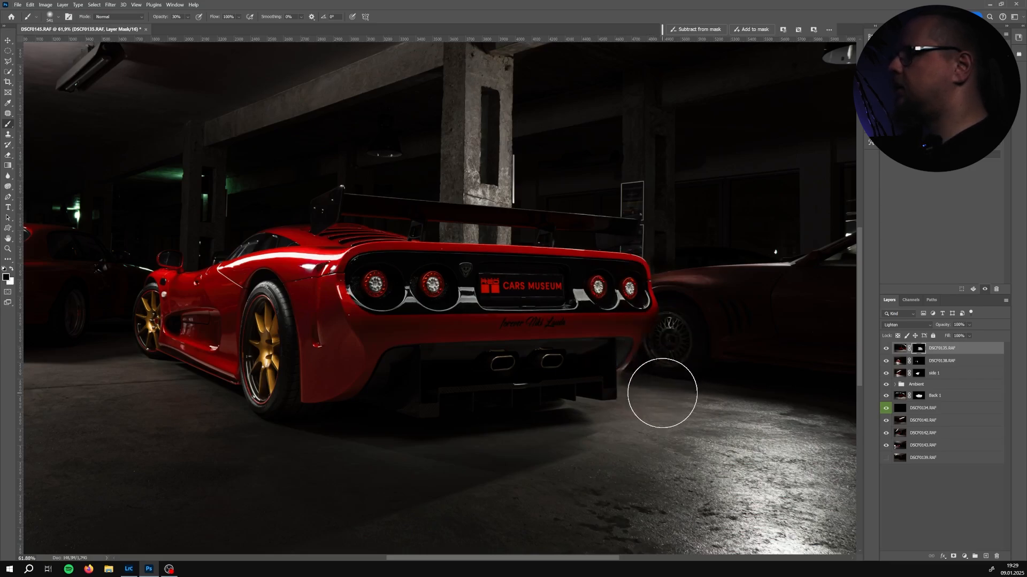
Refine the mask around the neighbouring car's wheel, then set the brush opacity to 100% for a final stroke
key("x")
left_click_drag(624, 348, 604, 348)
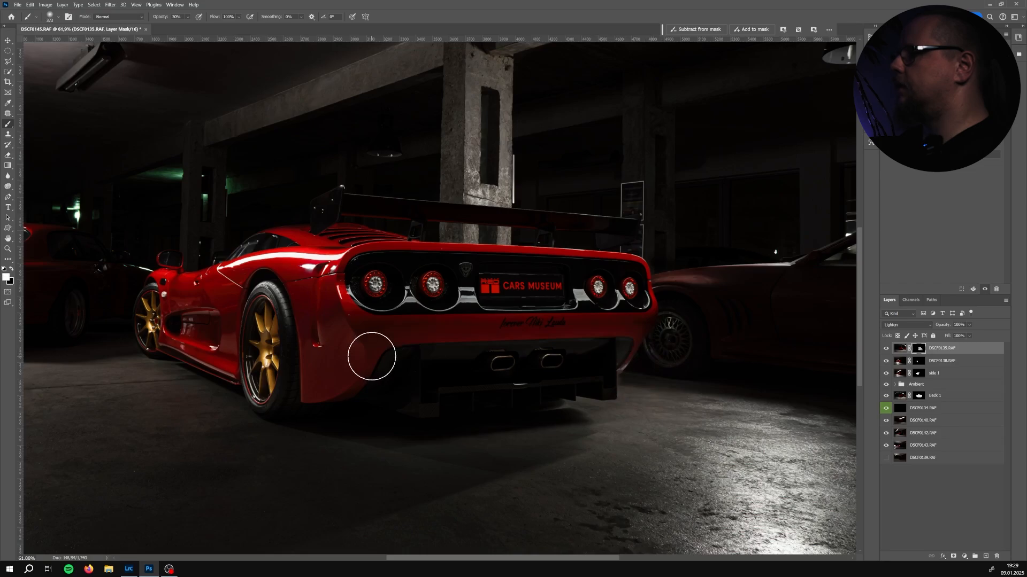
left_click_drag(372, 356, 374, 368)
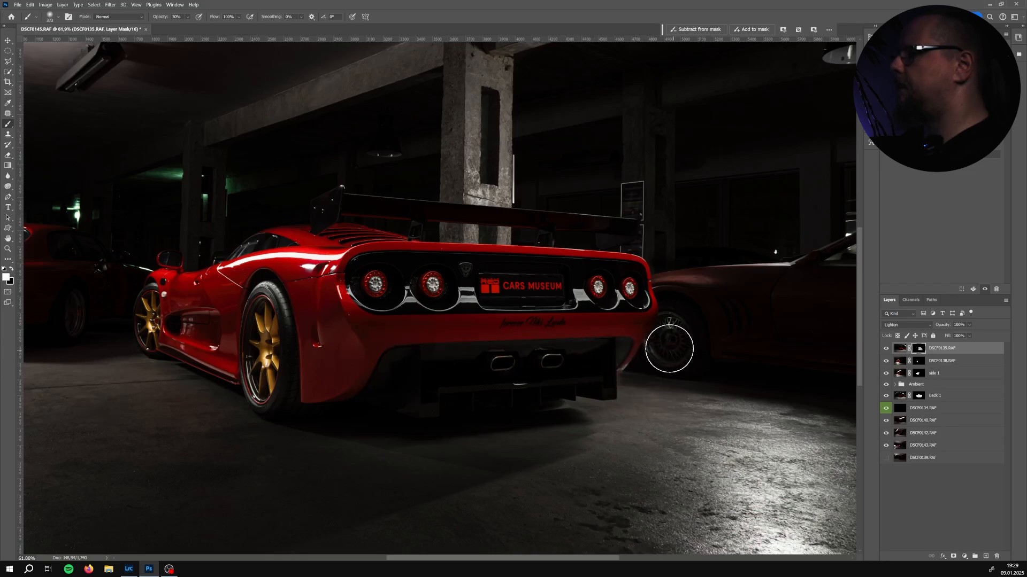
left_click_drag(663, 387, 653, 387)
key("x")
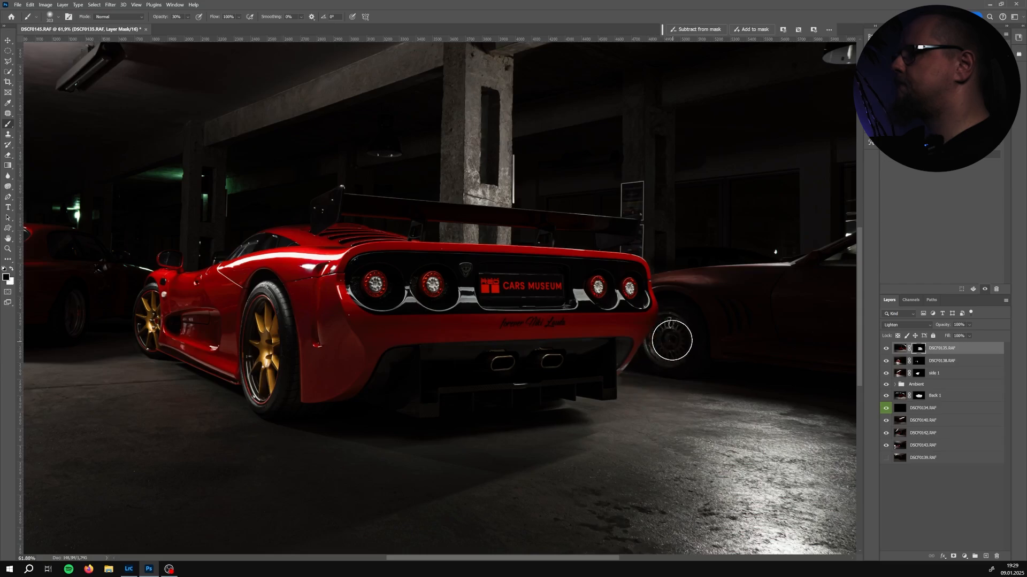
left_click(188, 17)
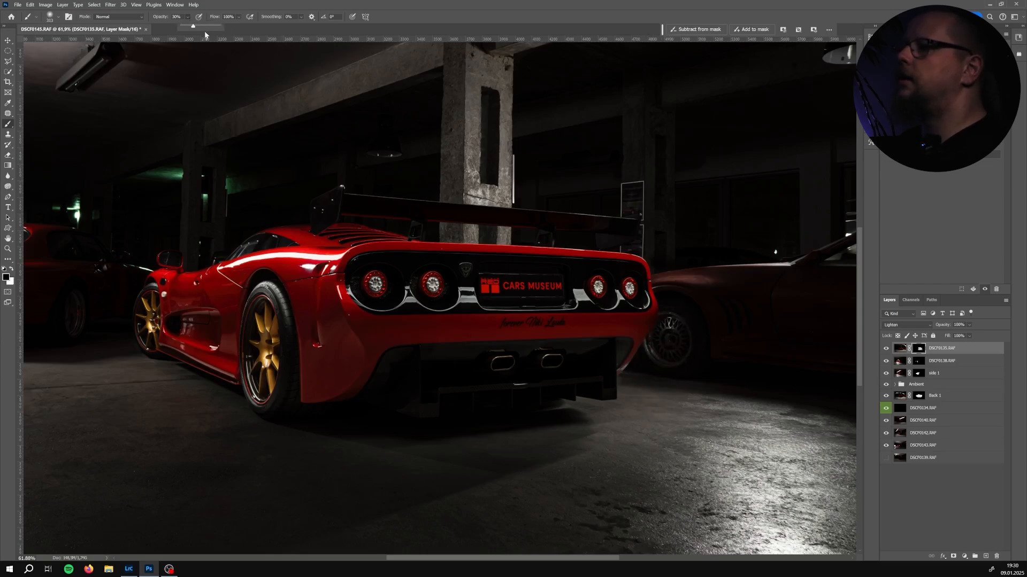
mouse_move(678, 346)
left_mouse_down()
mouse_move(663, 367)
mouse_move(667, 347)
left_mouse_up()
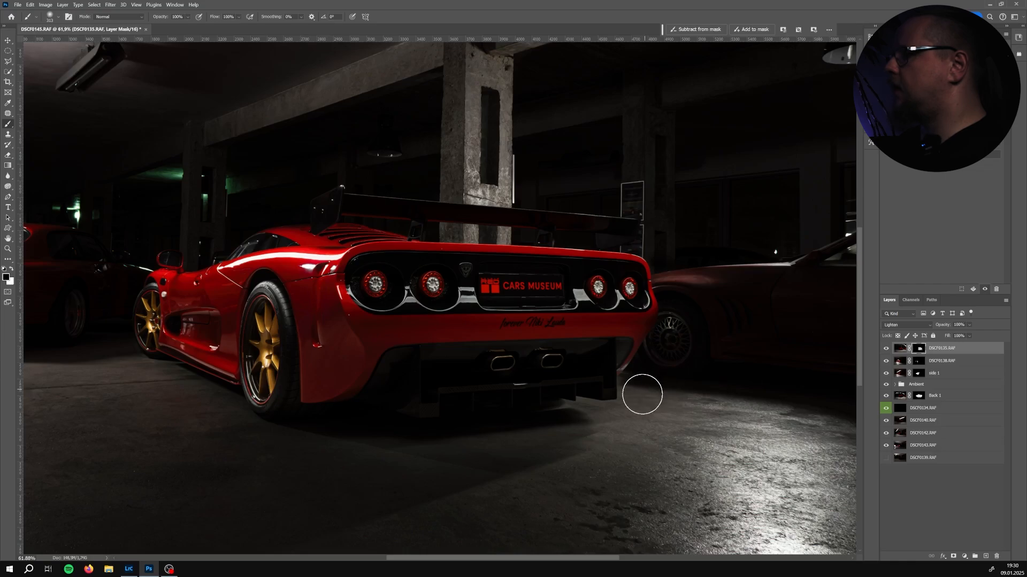
Toggle DSCF0135's visibility and its layer mask to compare the result
left_click(885, 349)
left_click(885, 349)
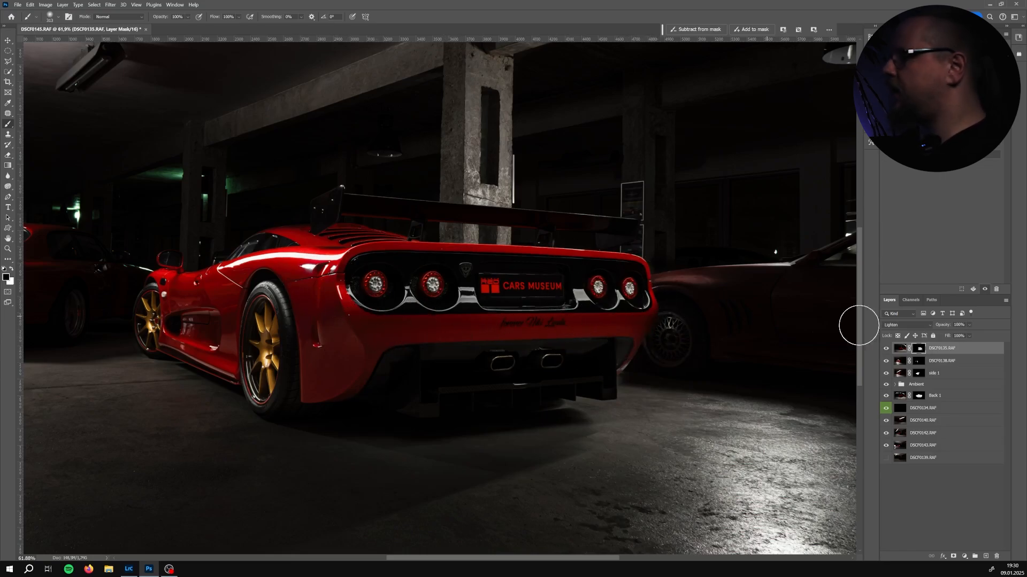
left_click(921, 349, "shift")
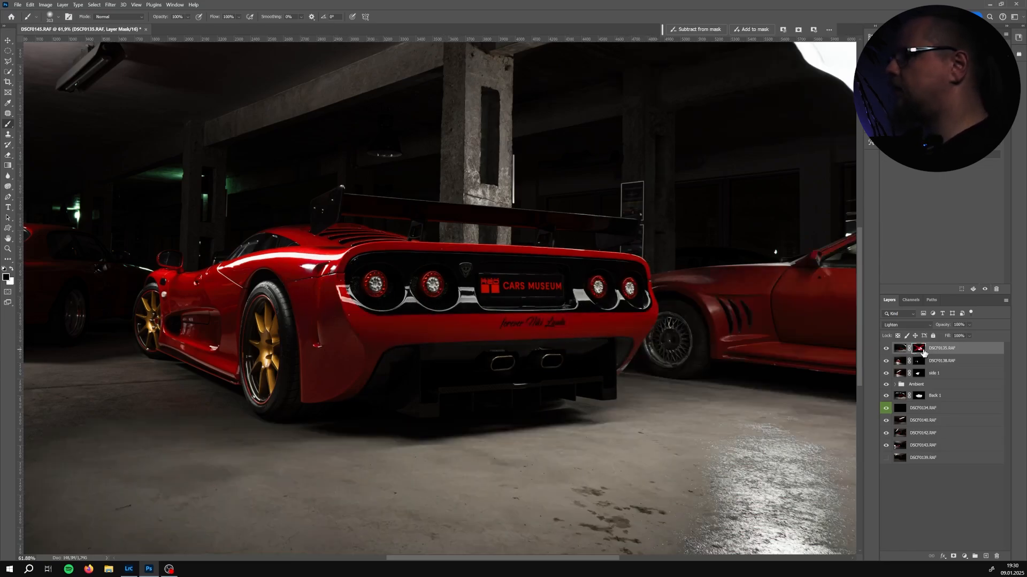
Re-enable DSCF0135's layer mask and toggle the layer's visibility to compare
left_click(921, 350, "shift")
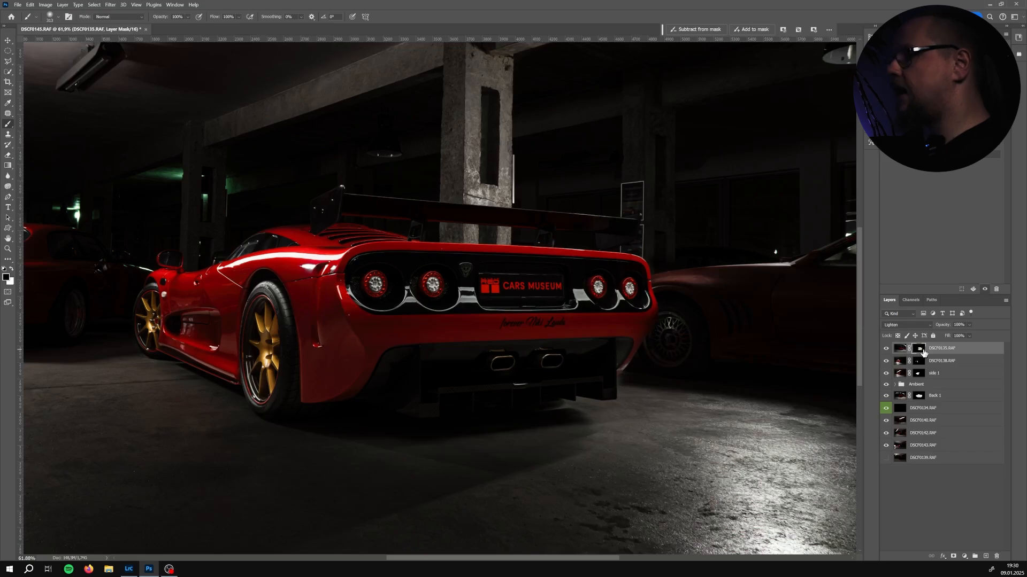
left_click(886, 349)
left_click(886, 349)
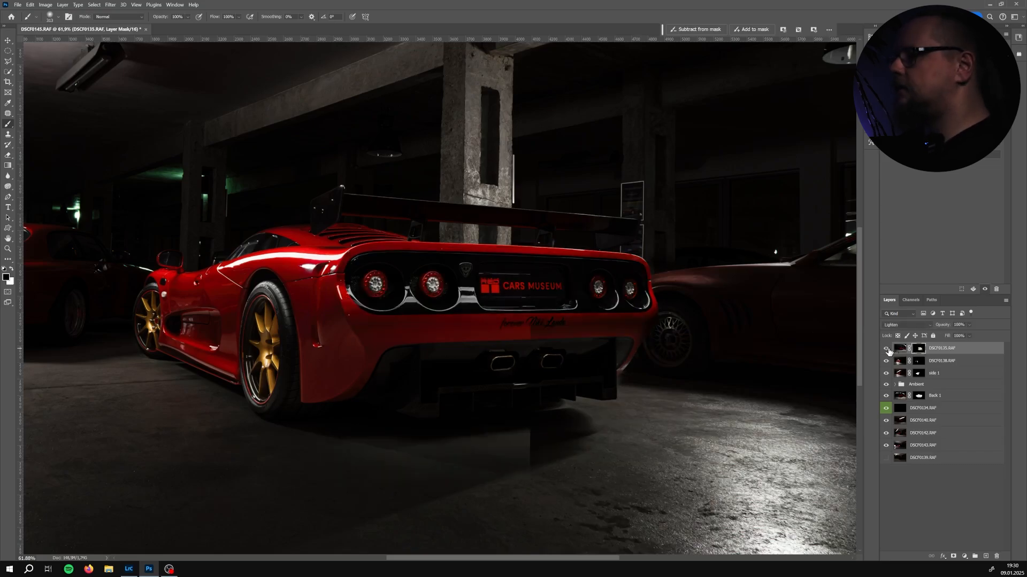
Move layer DSCF0140 to the top of the stack and set its blend mode to Lighten
left_click_drag(952, 423, 948, 351)
left_click_drag(271, 269, 377, 284)
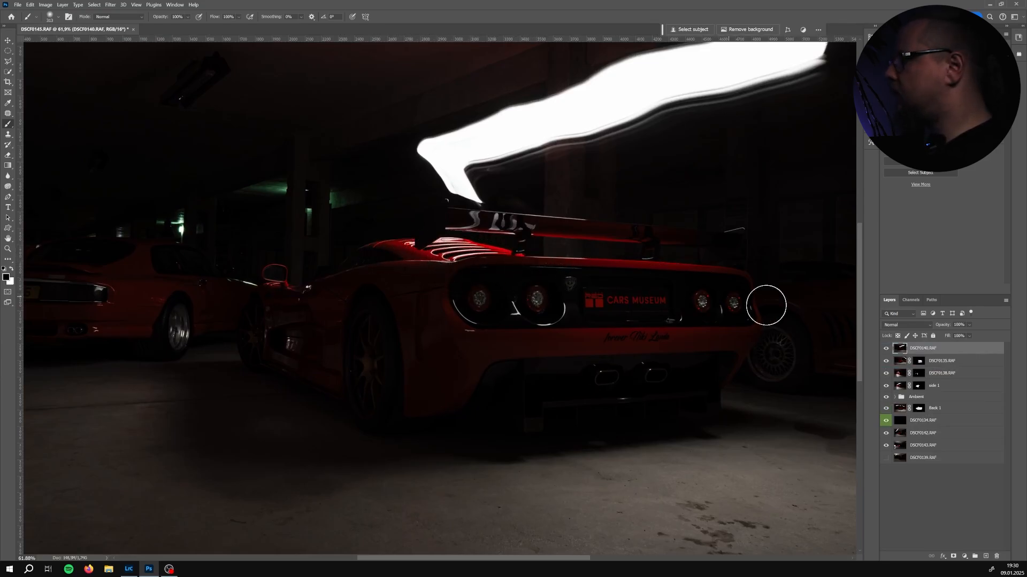
left_click(886, 348)
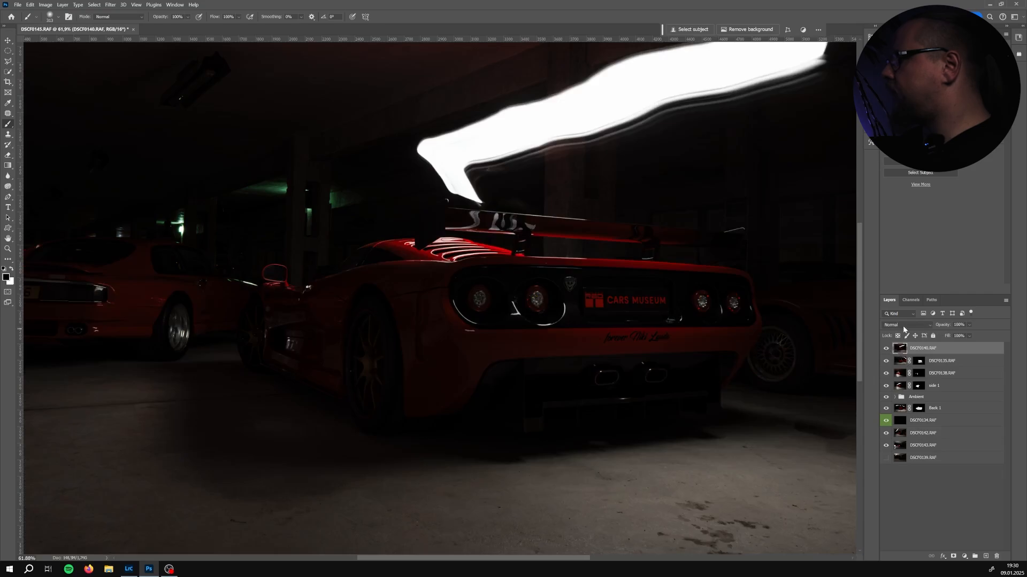
left_click(904, 325)
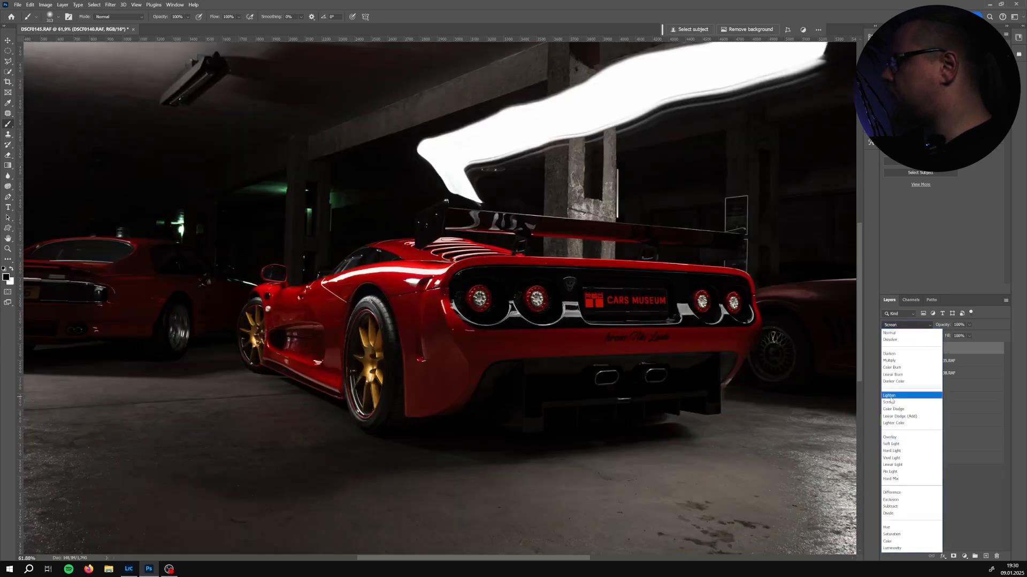
left_click(904, 390)
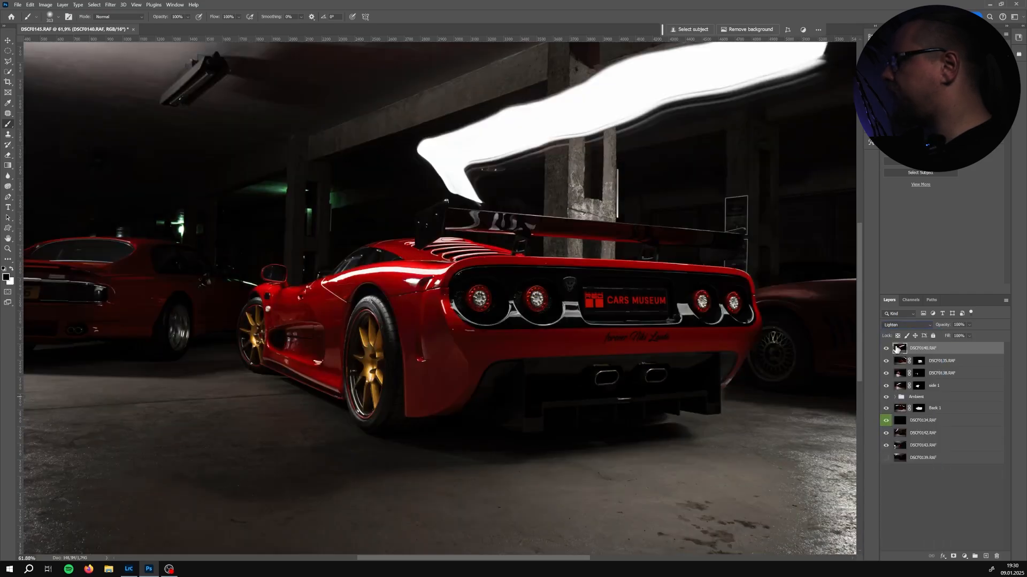
Toggle DSCF0140's visibility repeatedly to compare its light contribution on the car
left_click(888, 348)
left_click(888, 348)
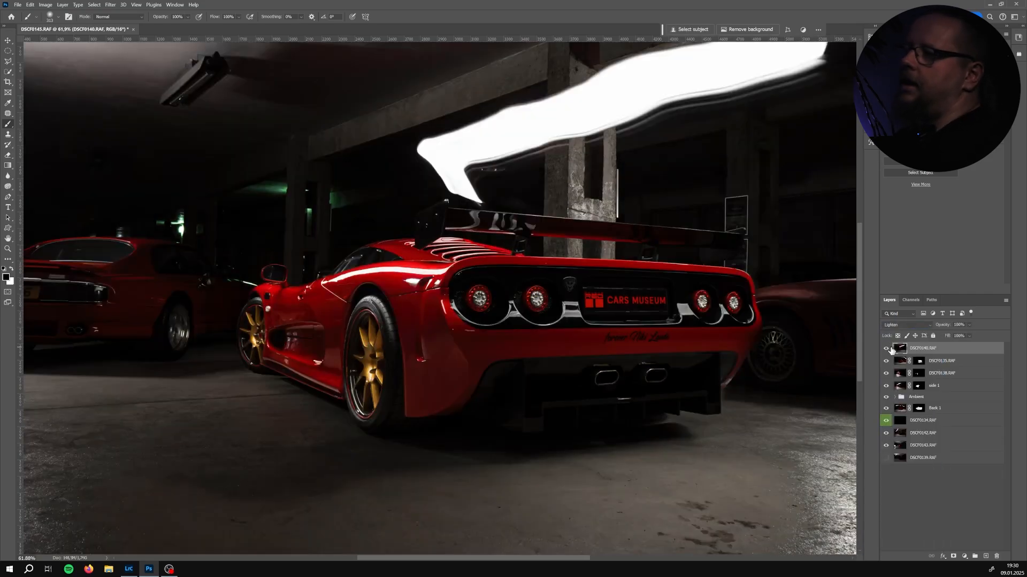
left_click(887, 348)
left_click(888, 349)
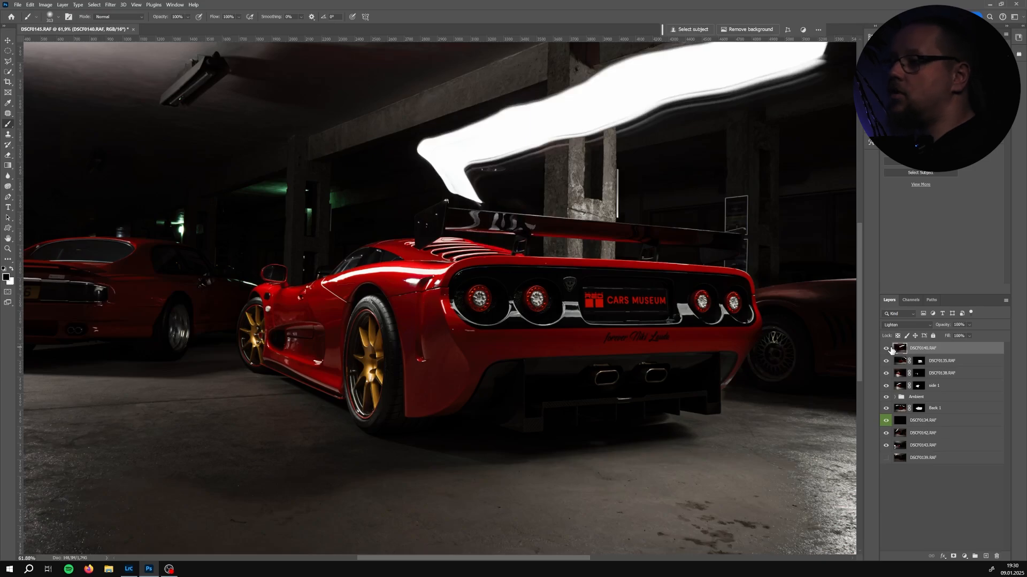
left_click(888, 348)
left_click(888, 348)
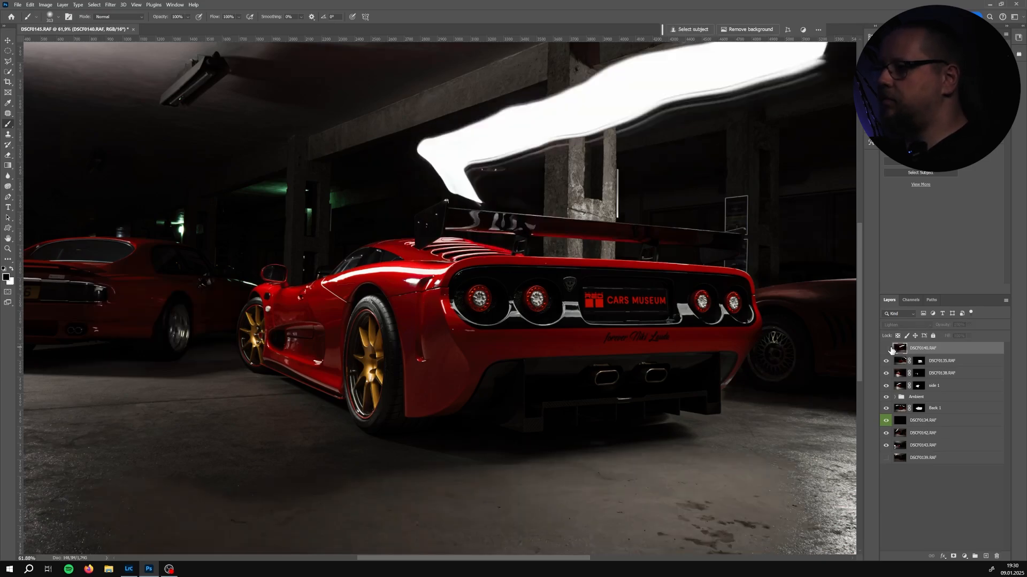
left_click(887, 348)
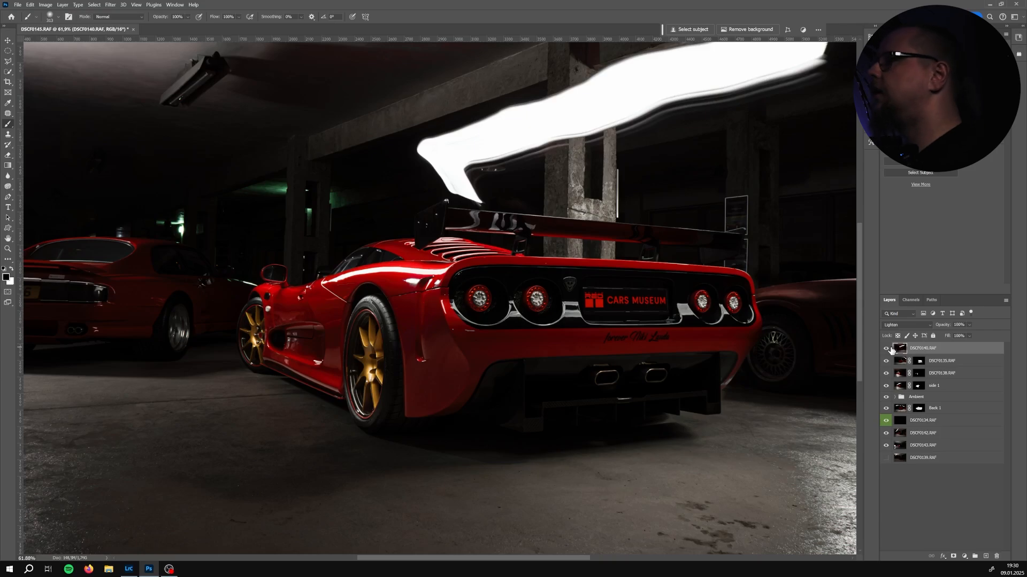
left_click(890, 348)
left_click(890, 348)
left_click(890, 348)
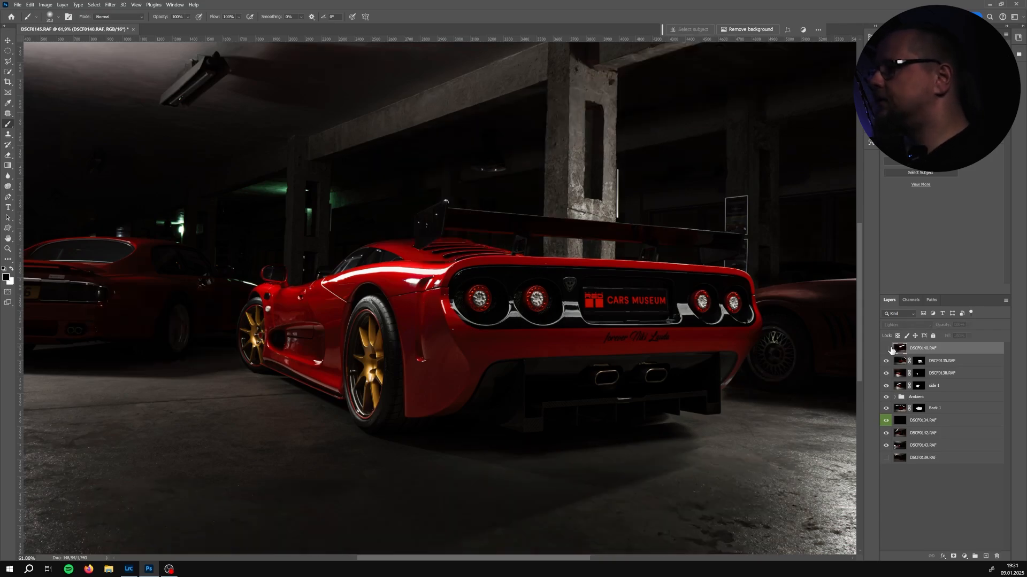
left_click(890, 349)
left_click(890, 349)
left_click(891, 348)
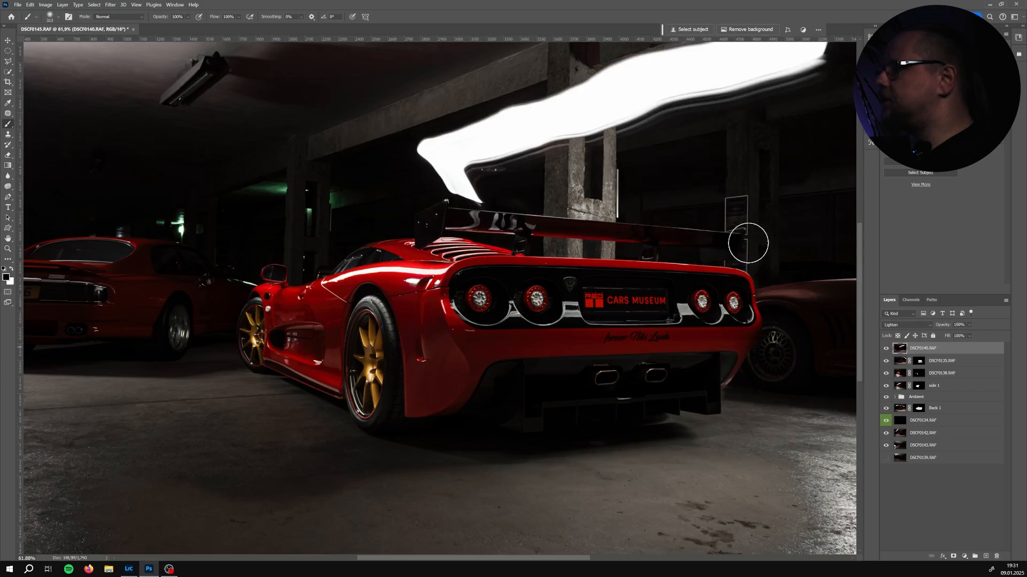
left_click(887, 349)
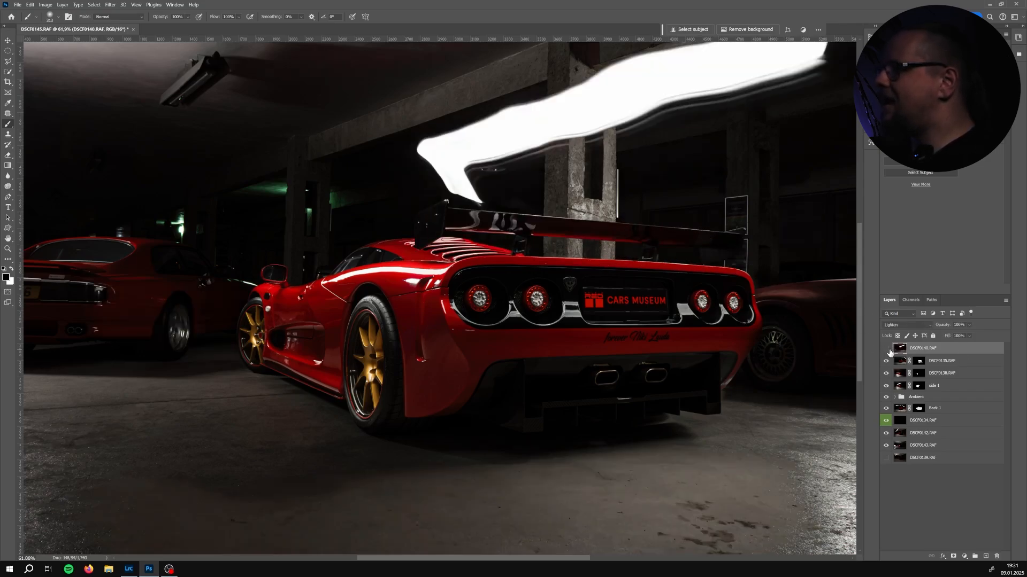
left_click(889, 351)
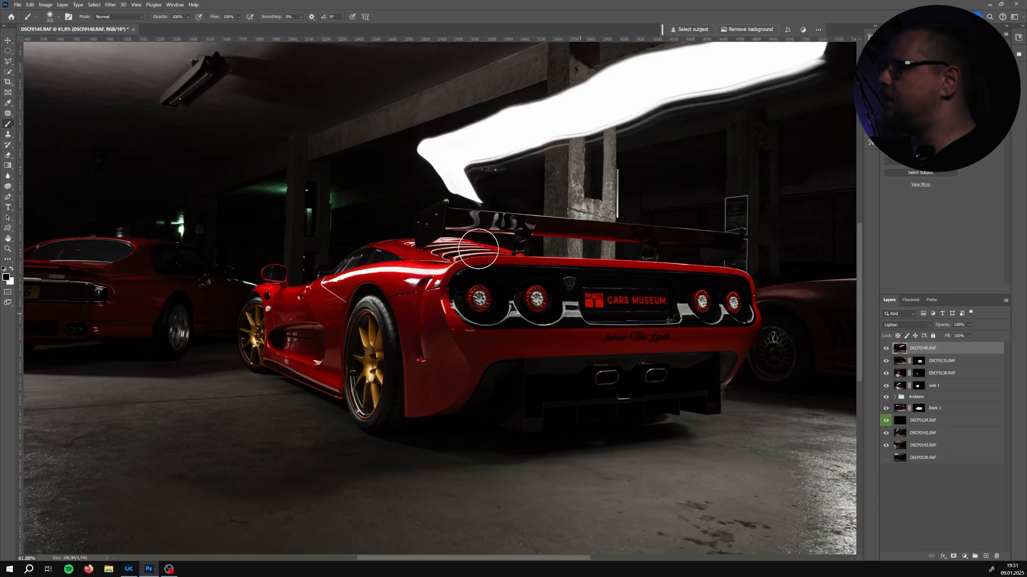
left_click(887, 350)
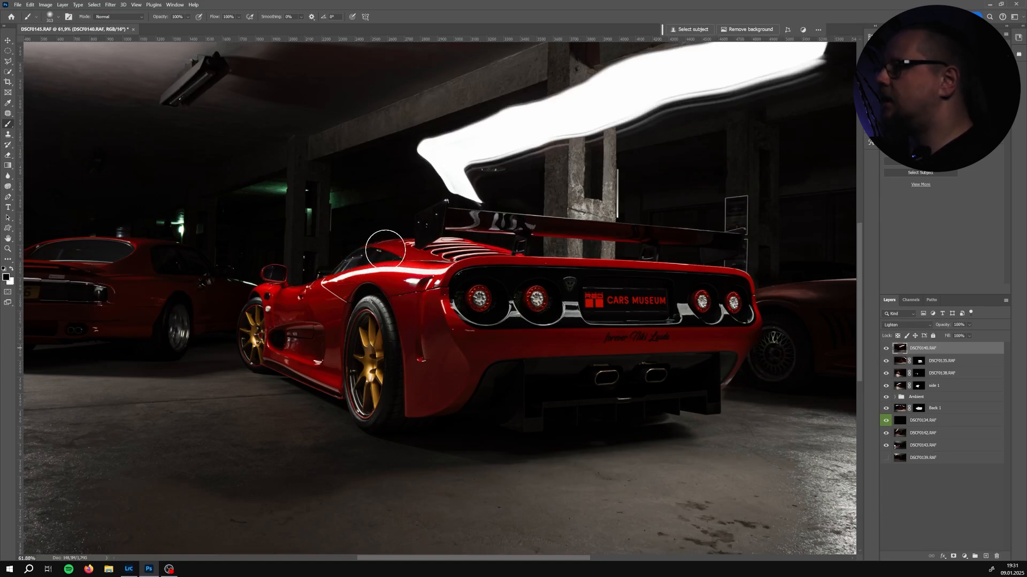
left_click(885, 349)
left_click(886, 349)
left_click(885, 349)
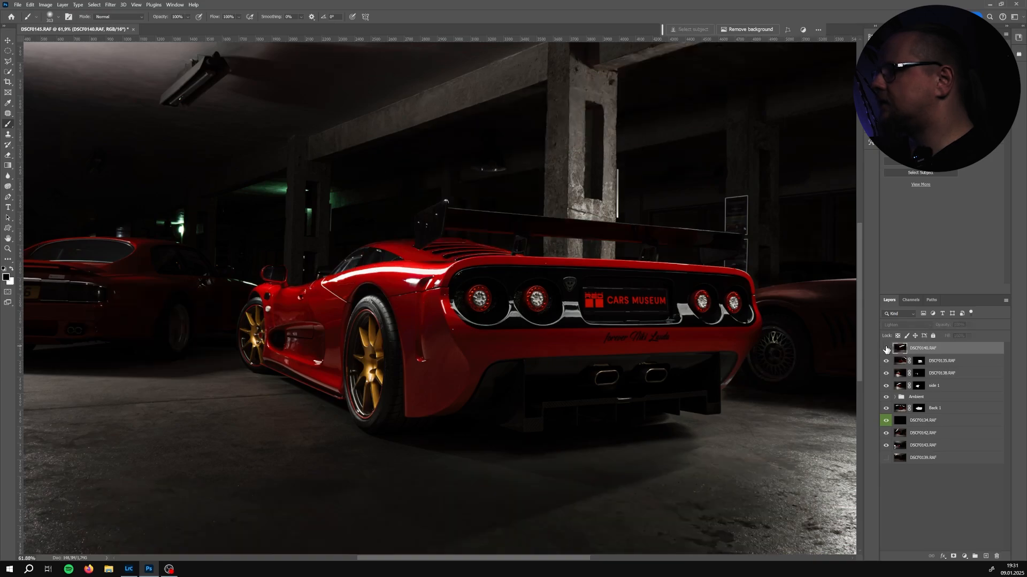
left_click(886, 349)
Add an inverted black layer mask to DSCF0140 and paint its highlight back along the car's roof and flank
left_click(953, 556)
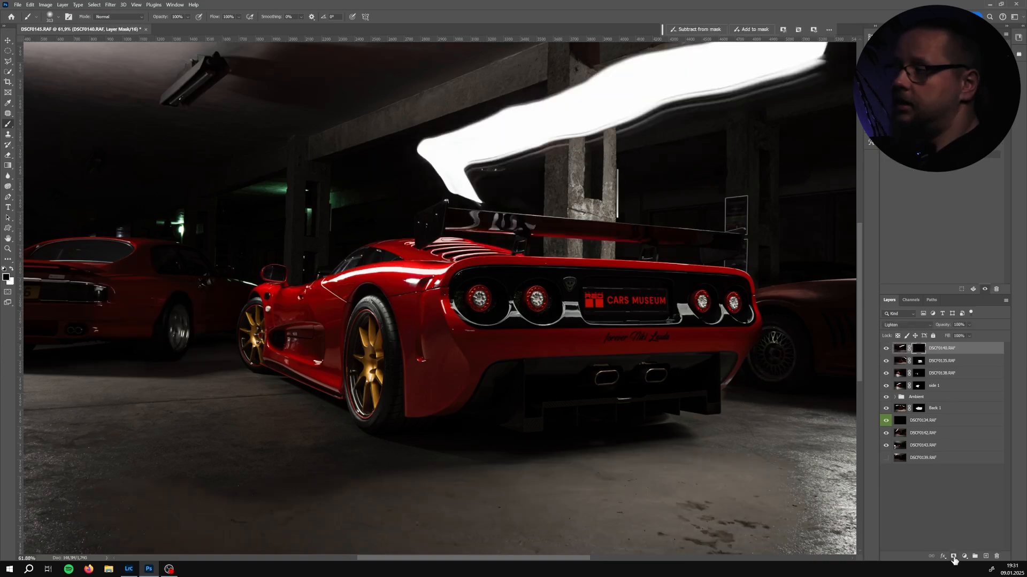
key("ctrl+i")
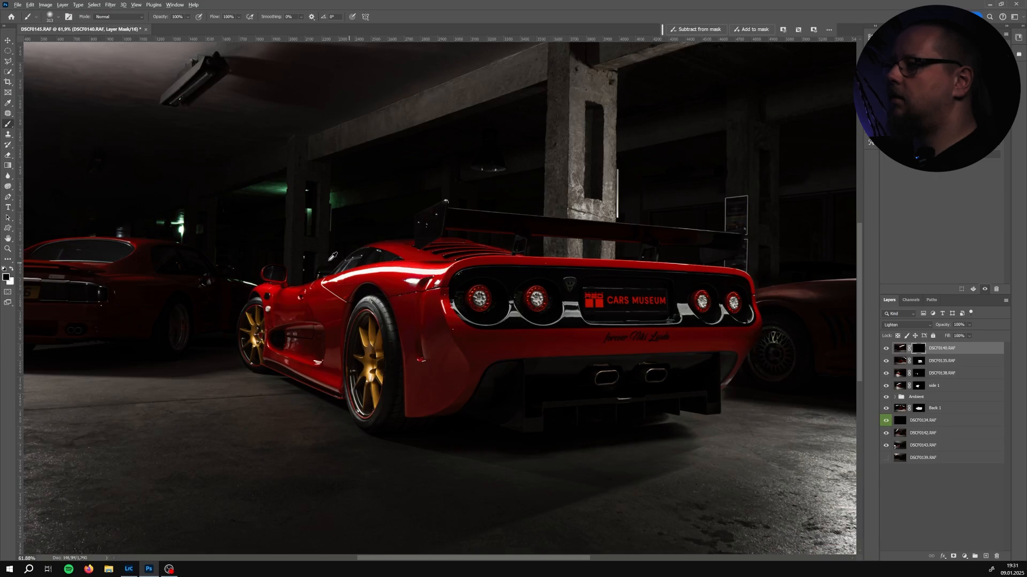
scroll(362, 275, "up", 1)
left_click(374, 252)
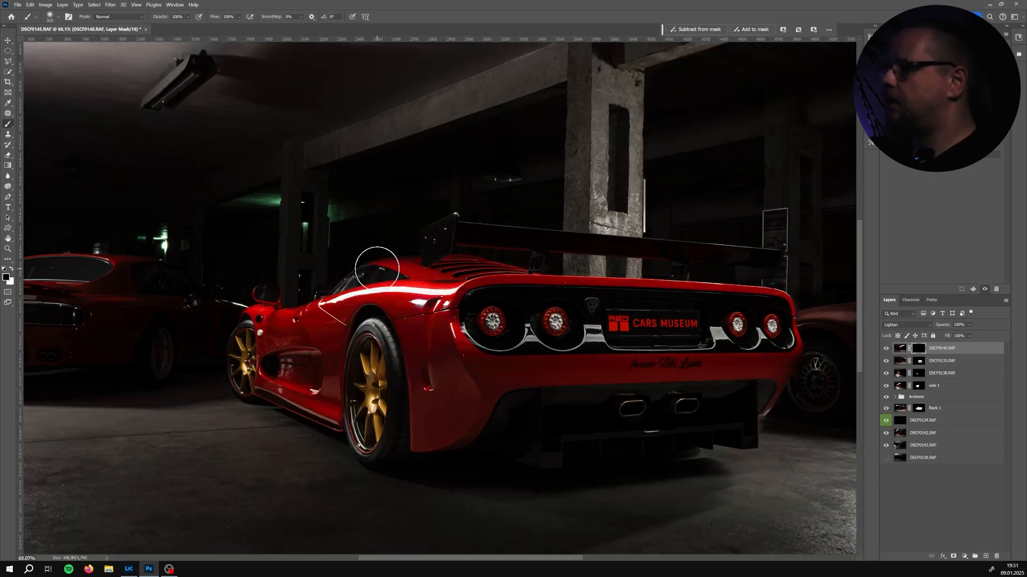
mouse_move(375, 269)
left_mouse_down()
mouse_move(300, 305)
mouse_move(257, 298)
mouse_move(273, 300)
mouse_move(269, 289)
mouse_move(264, 302)
mouse_move(253, 295)
mouse_move(277, 298)
mouse_move(251, 311)
mouse_move(280, 308)
left_mouse_up()
Enlarge the brush and paint DSCF0140's highlight over the rear deck above the tail lights
key("x")
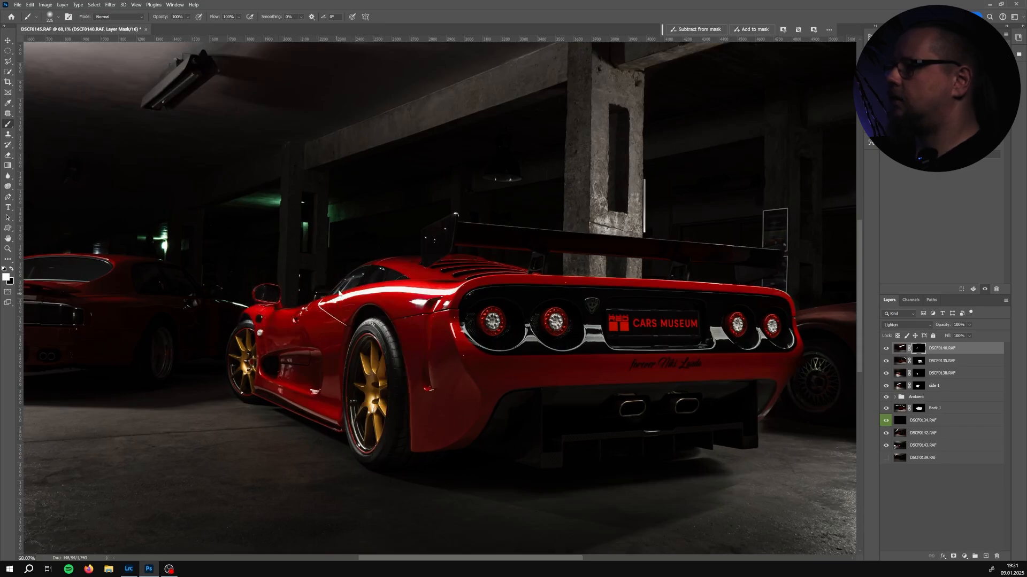
key("x")
left_click_drag(478, 245, 456, 235)
key("bracketright")
left_click_drag(503, 273, 414, 284)
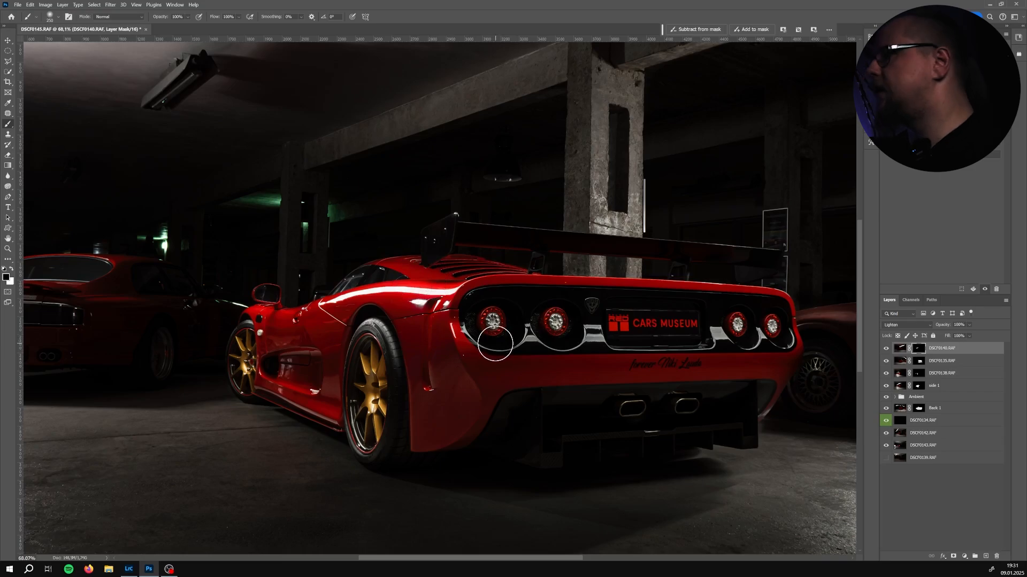
Refine DSCF0140's mask around the engine cover and tail-light area, undoing one stroke
scroll(454, 262, "up", 5)
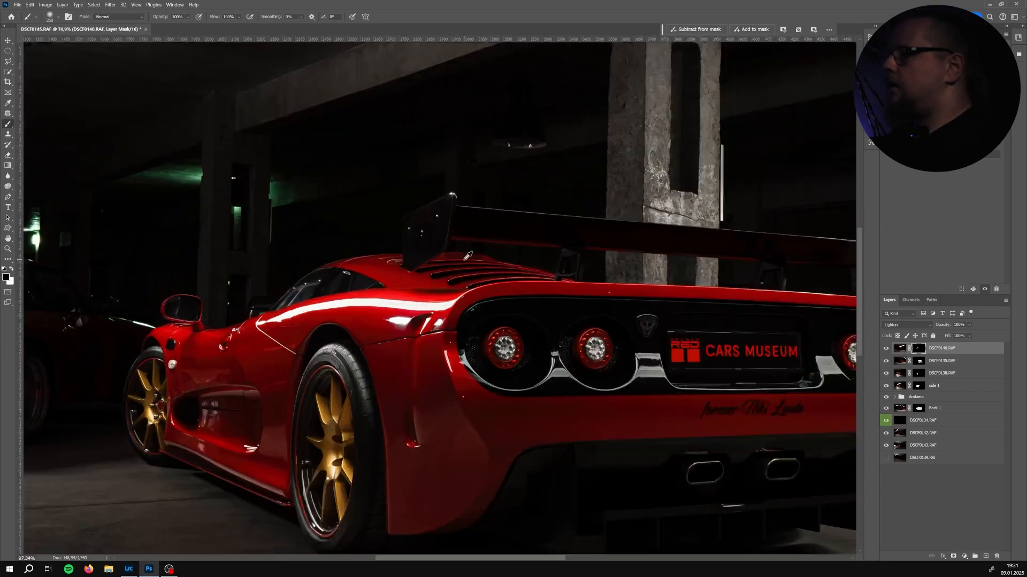
key("x")
left_click_drag(445, 276, 626, 269)
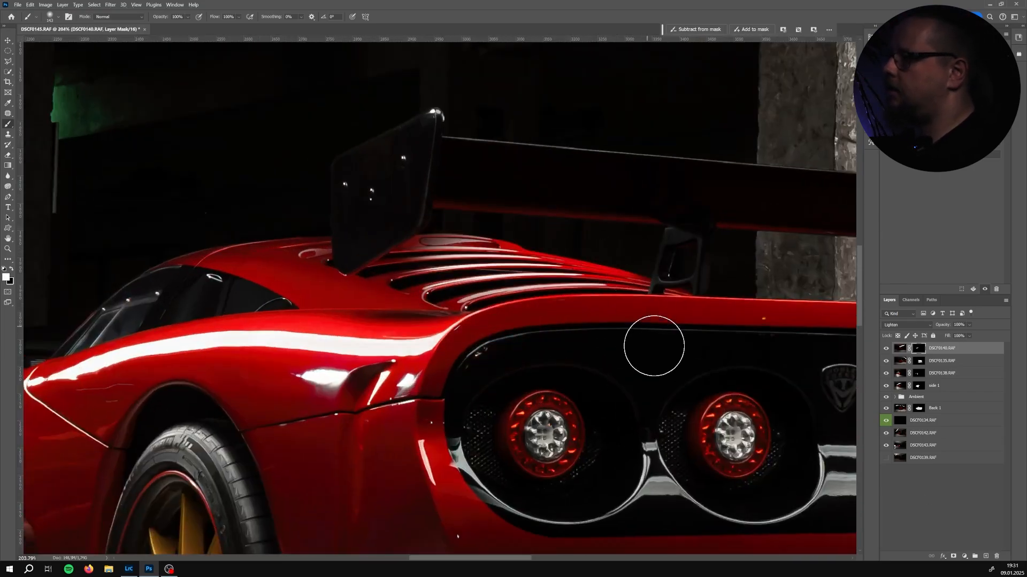
key("ctrl+z")
scroll(543, 362, "down", 4)
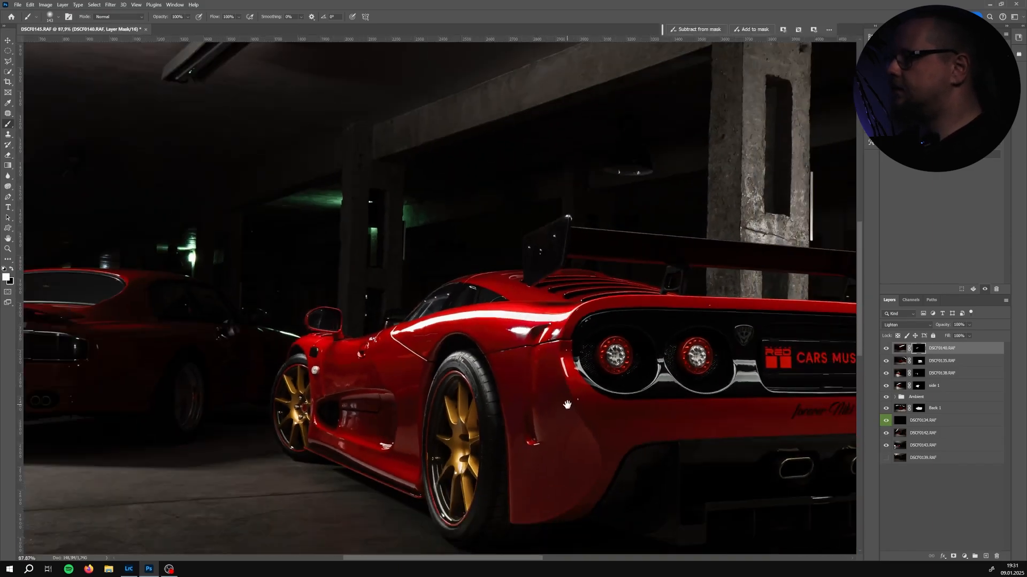
left_click_drag(567, 404, 501, 340)
scroll(502, 341, "down", 2)
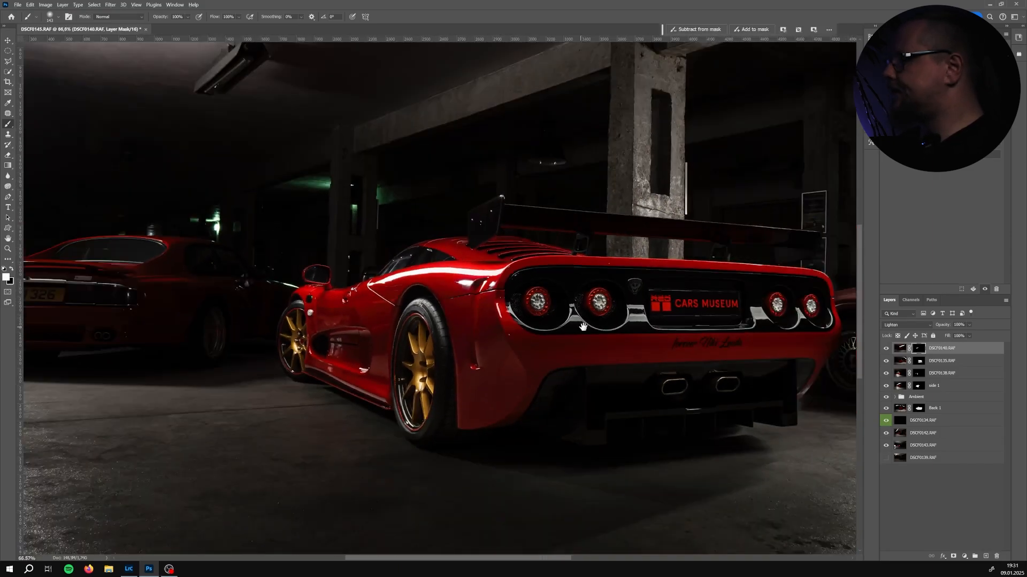
left_click_drag(582, 327, 537, 321)
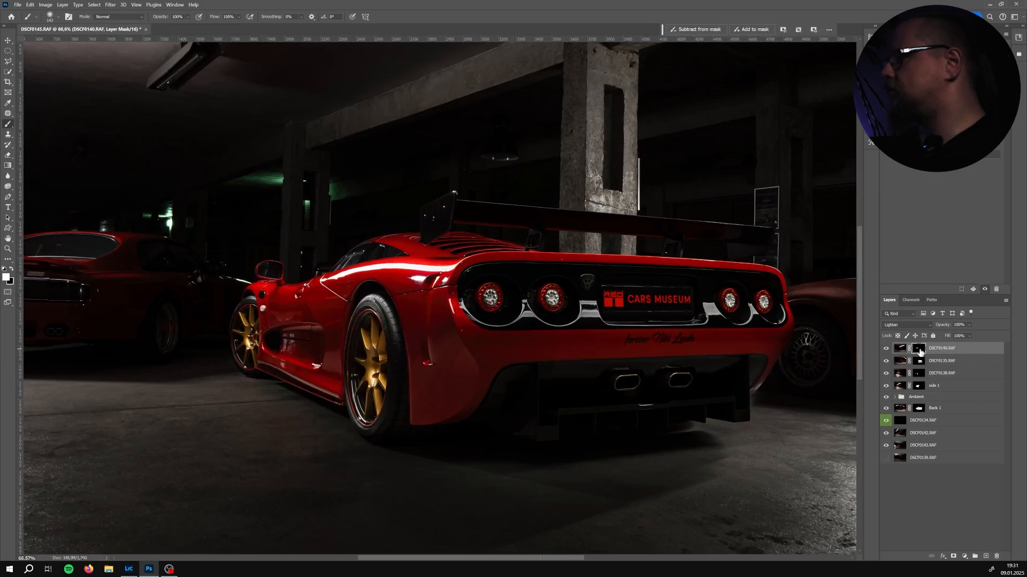
Toggle DSCF0140's layer mask and visibility to compare the result
left_click(919, 349, "shift")
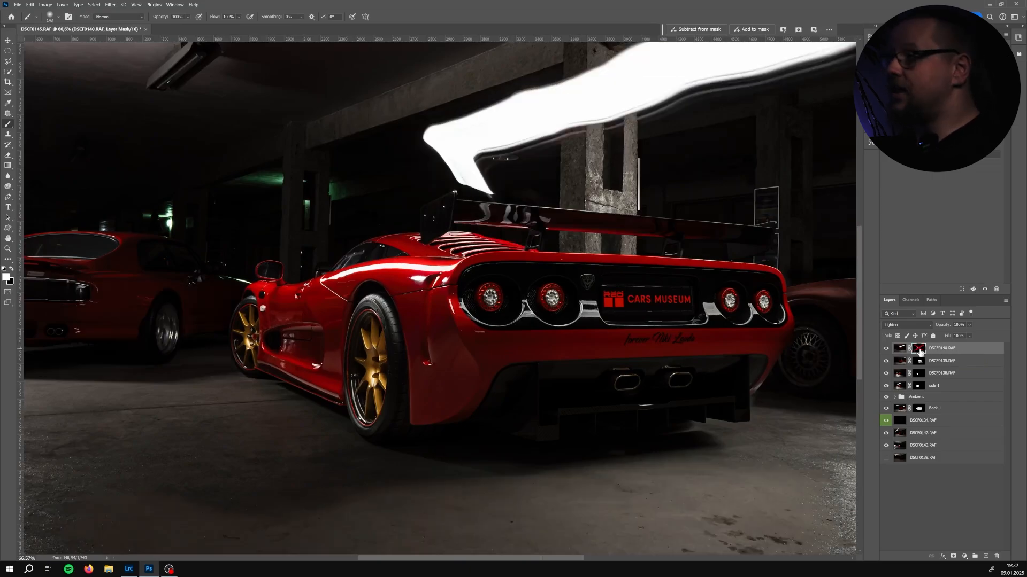
left_click(919, 349, "shift")
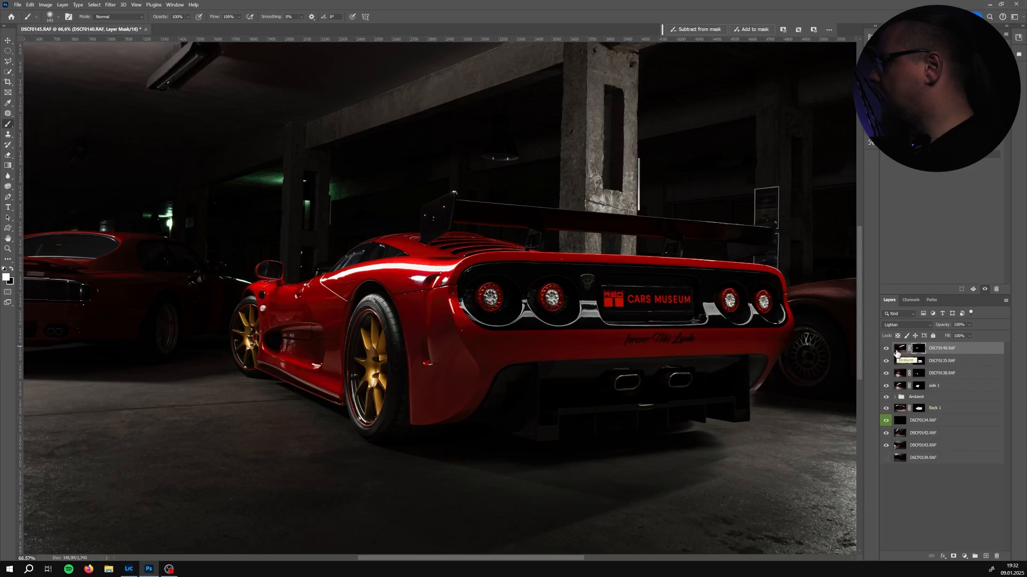
left_click(886, 349)
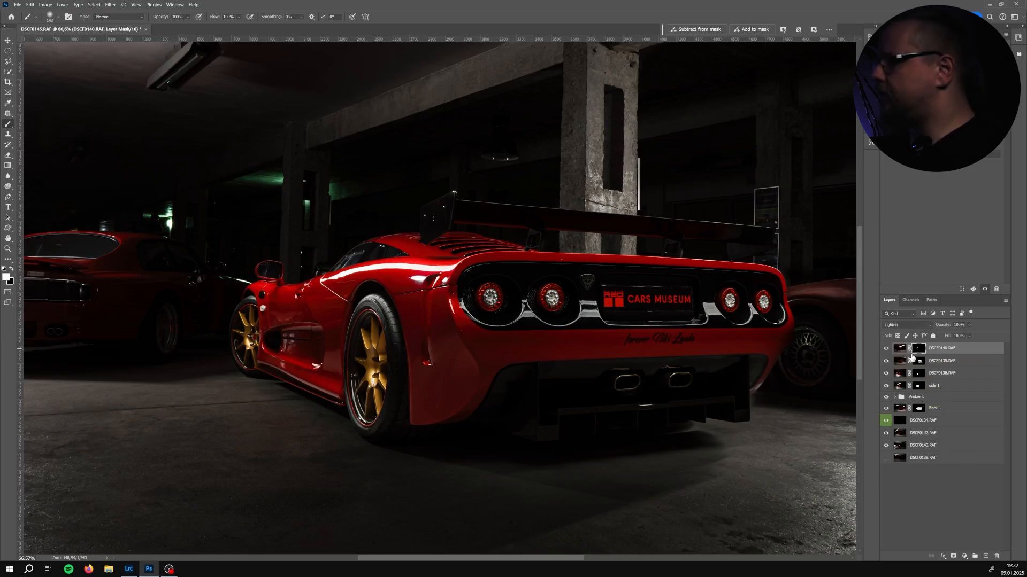
left_click_drag(323, 302, 307, 292)
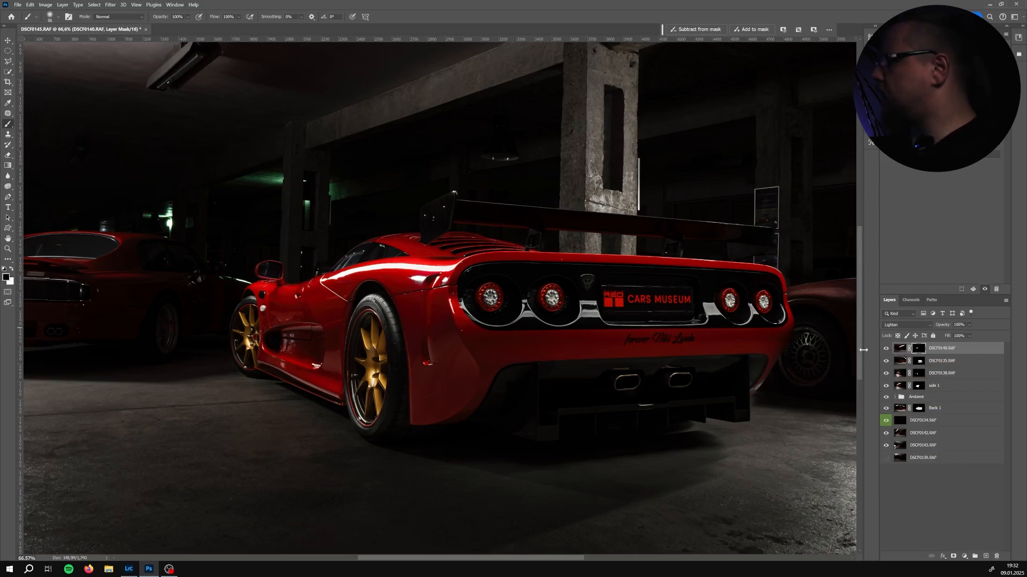
Move layer DSCF0142 to the top of the stack and set its blend mode to Lighten
left_click(940, 428)
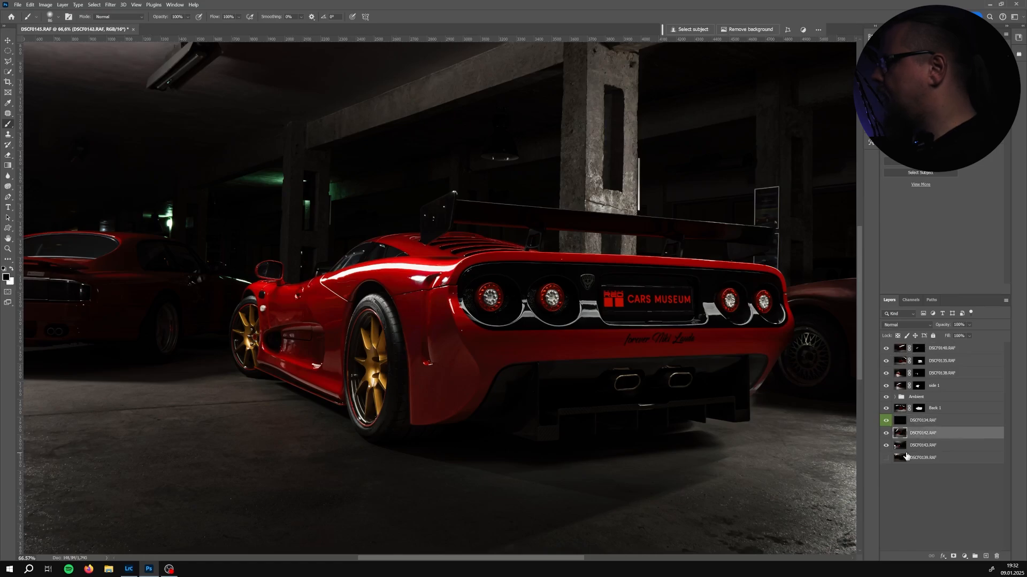
left_click_drag(918, 436, 924, 347)
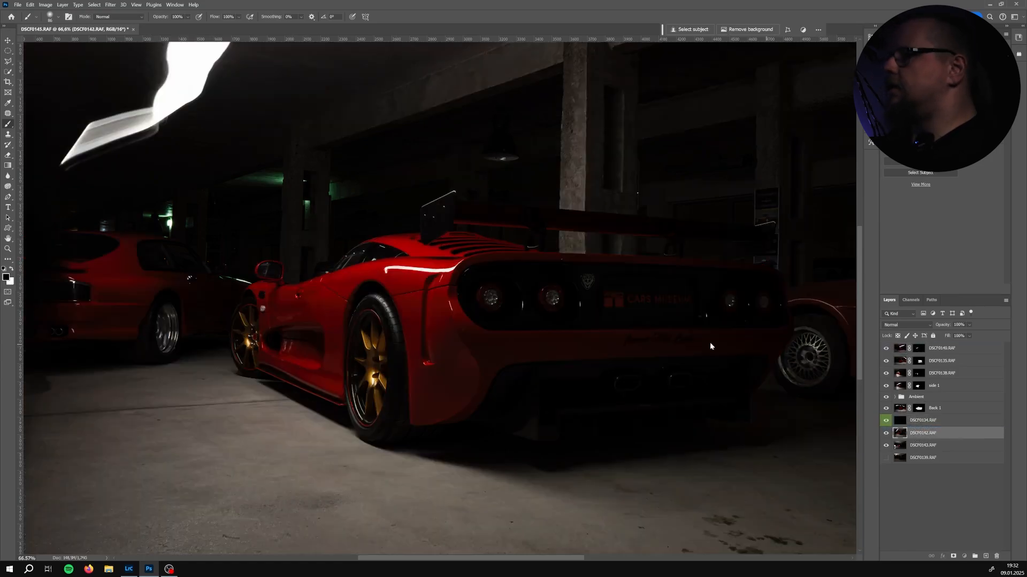
scroll(692, 343, "down", 2)
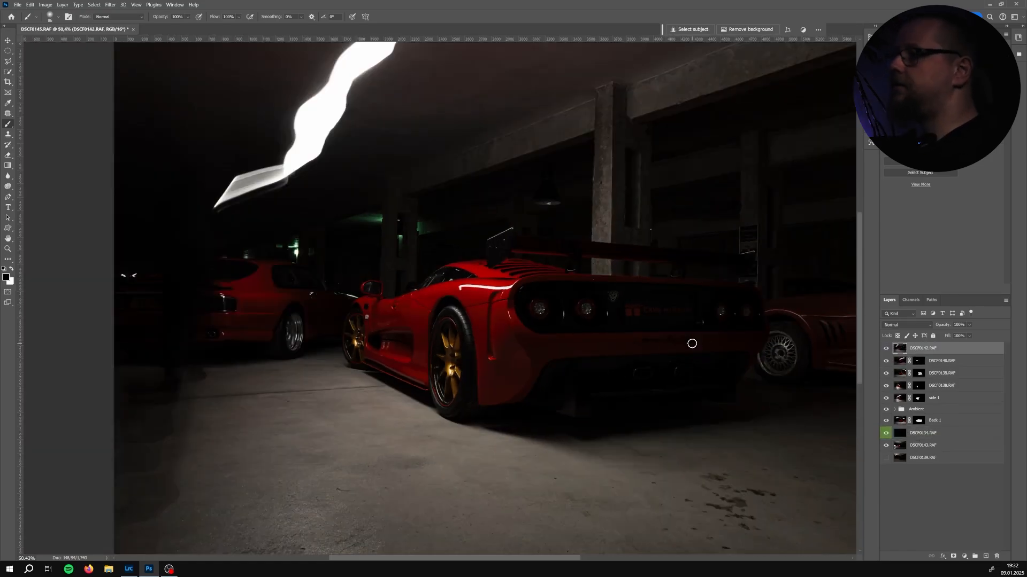
left_click(906, 326)
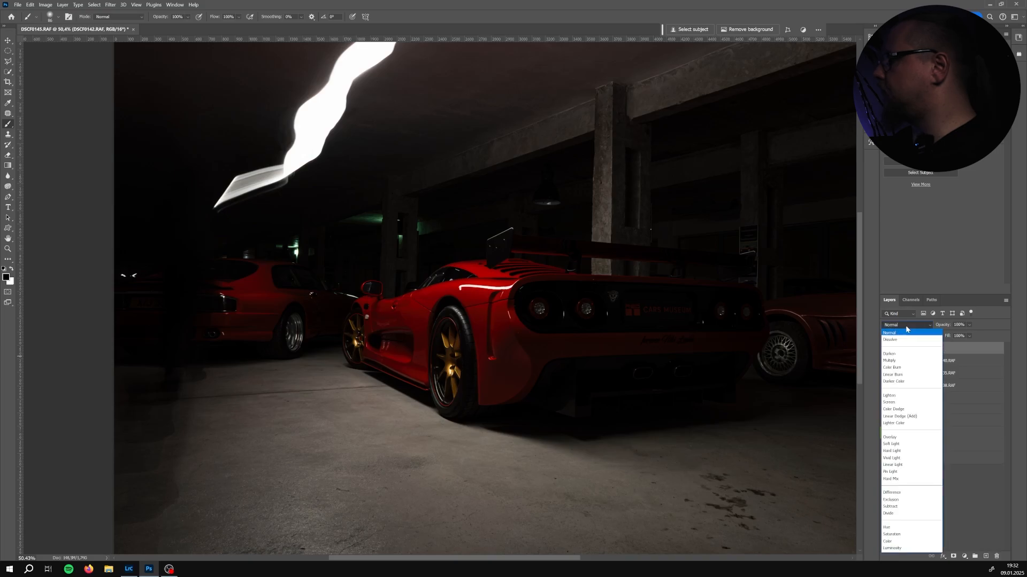
left_click(889, 396)
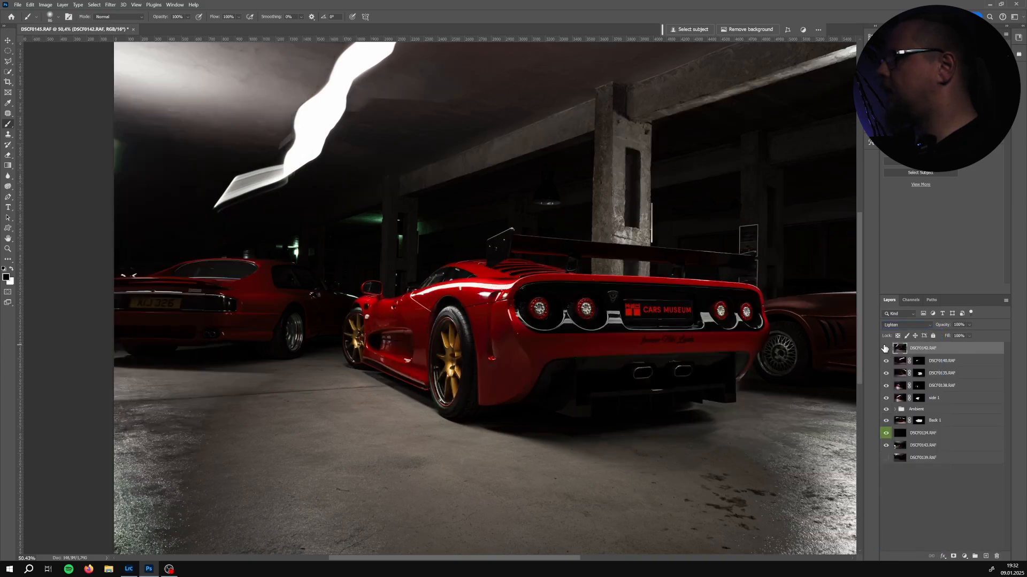
Toggle DSCF0142's visibility to compare its effect
left_click(885, 348)
left_click(885, 348)
left_click(885, 348)
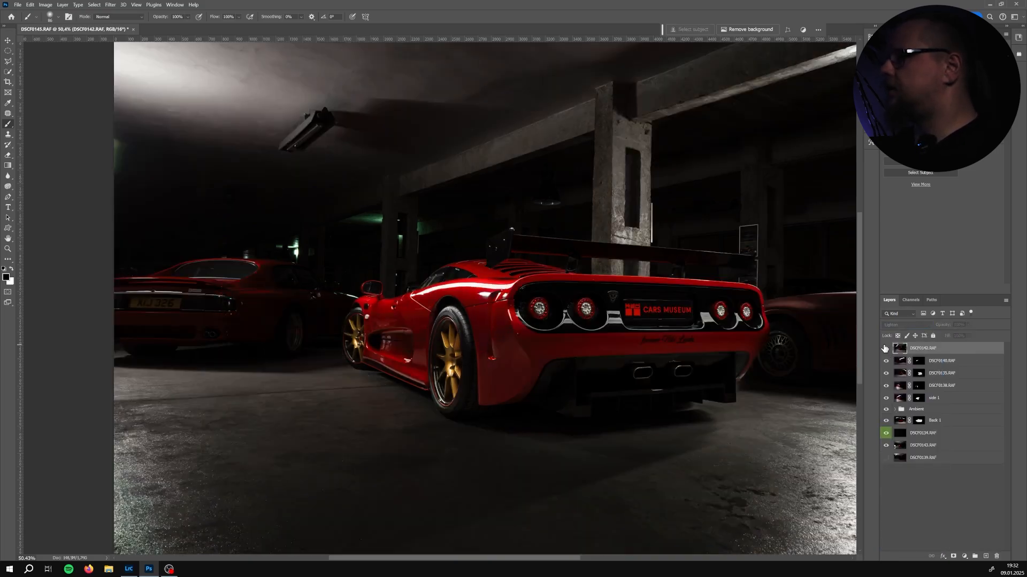
Repeatedly switch DSCF0142 on and off to judge which parts of its light to keep
left_click(885, 348)
left_click(885, 348)
left_click(885, 348)
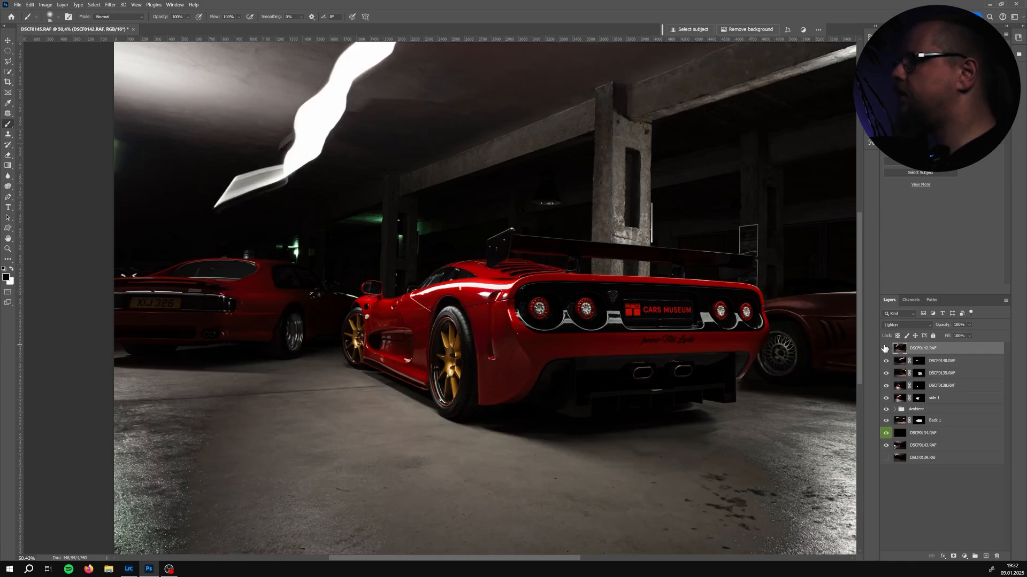
left_click(885, 348)
left_click(885, 348)
left_click(885, 348)
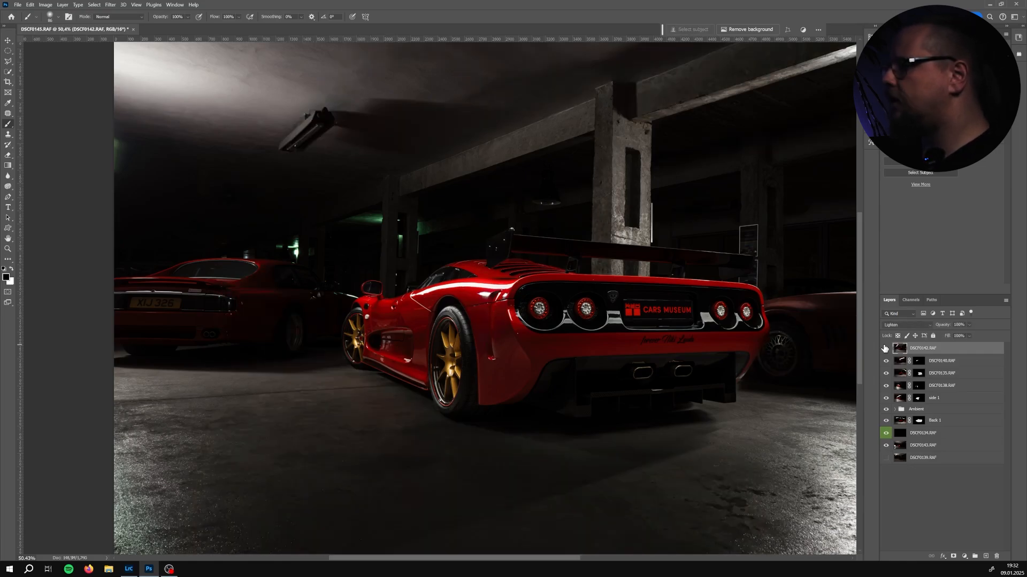
left_click(885, 349)
left_click(885, 349)
left_click(885, 348)
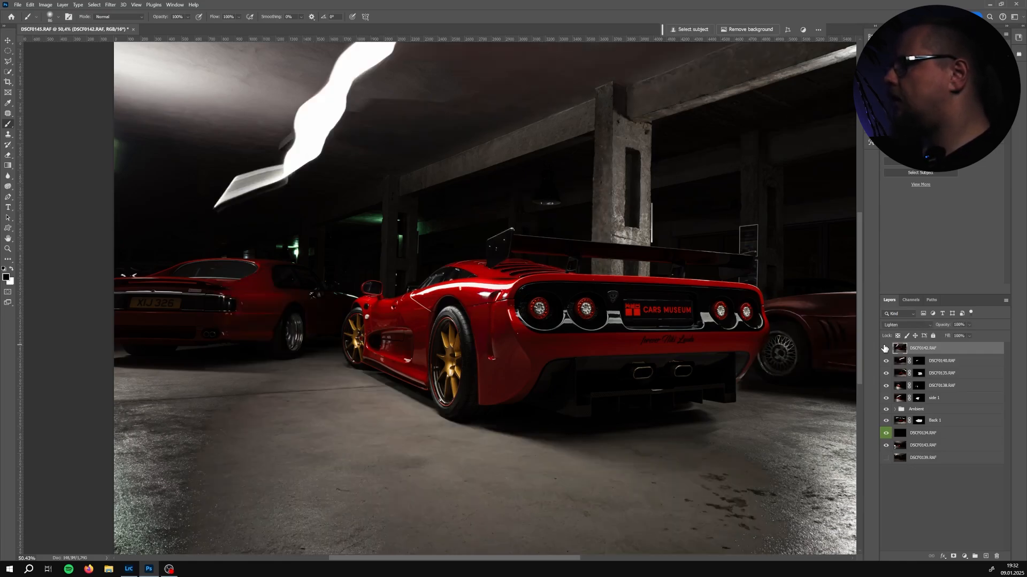
left_click(885, 348)
left_click(885, 348)
left_click(885, 348)
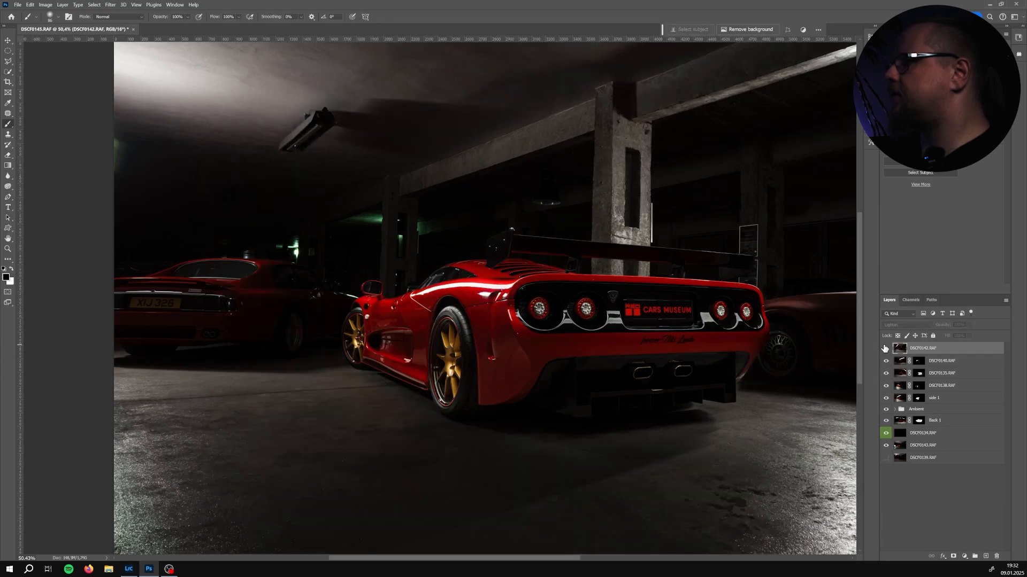
left_click(885, 348)
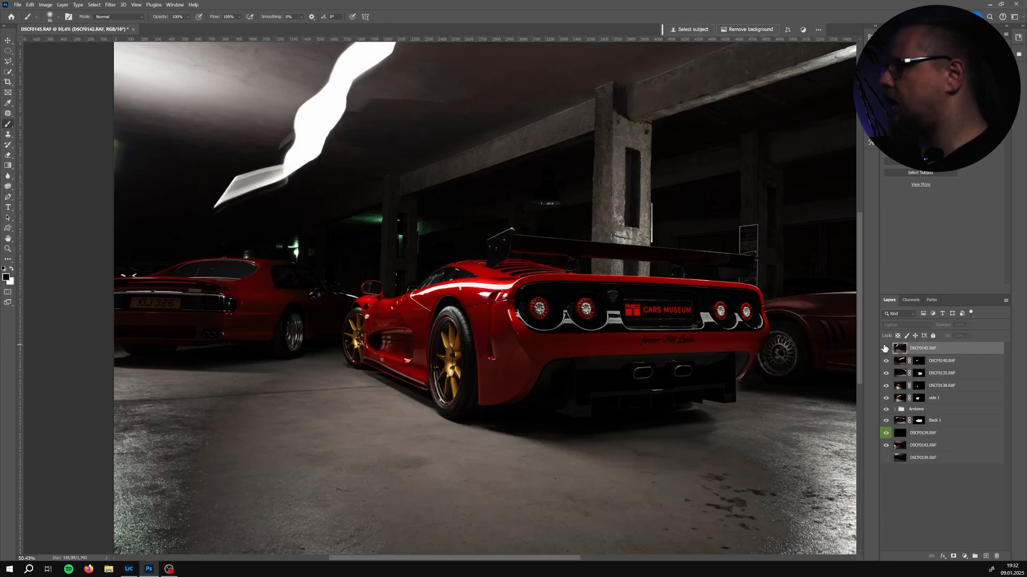
left_click(885, 348)
left_click(884, 348)
left_click(885, 348)
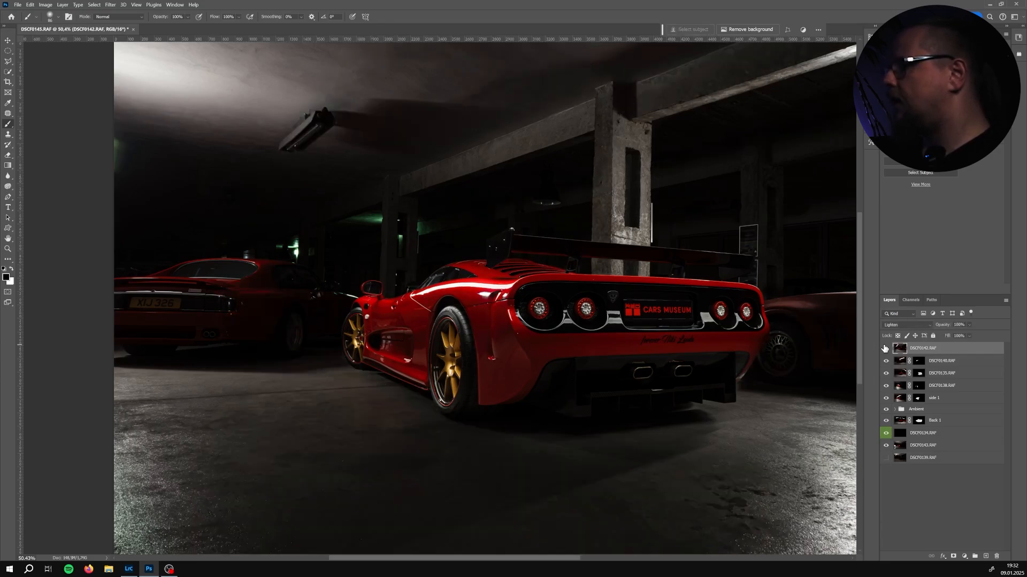
left_click(885, 348)
left_click(885, 348)
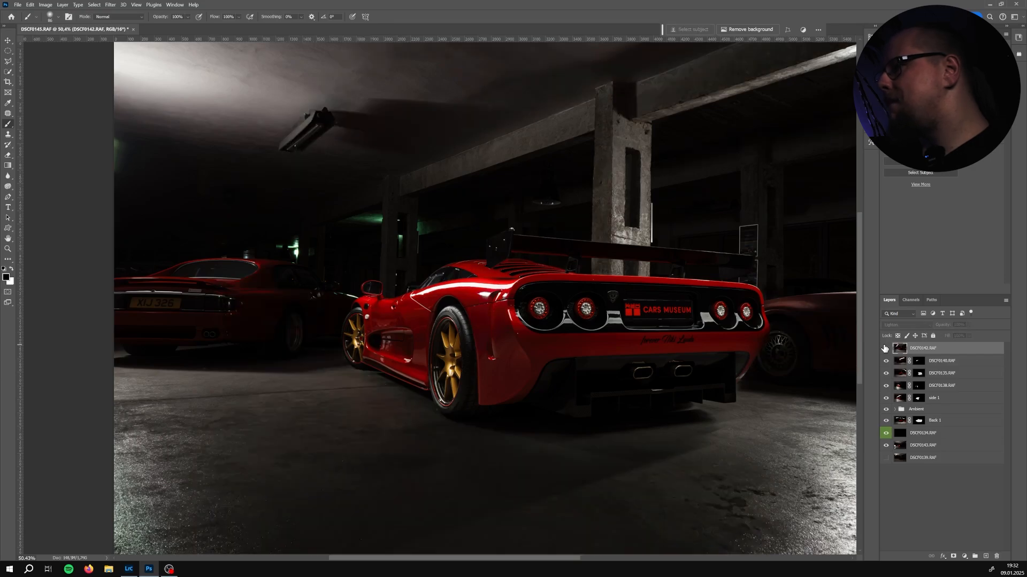
left_click(885, 348)
left_click(886, 348)
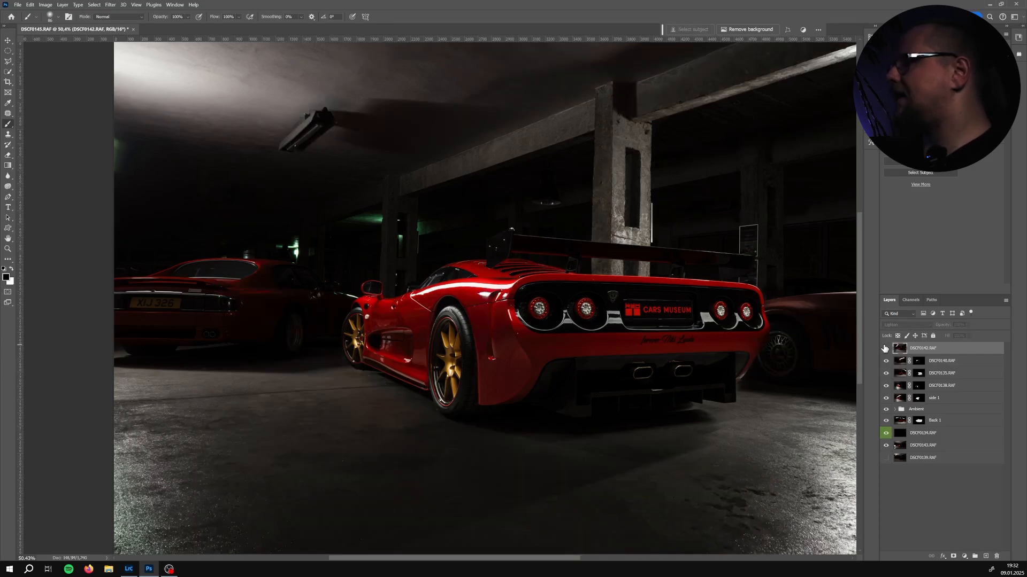
left_click(885, 348)
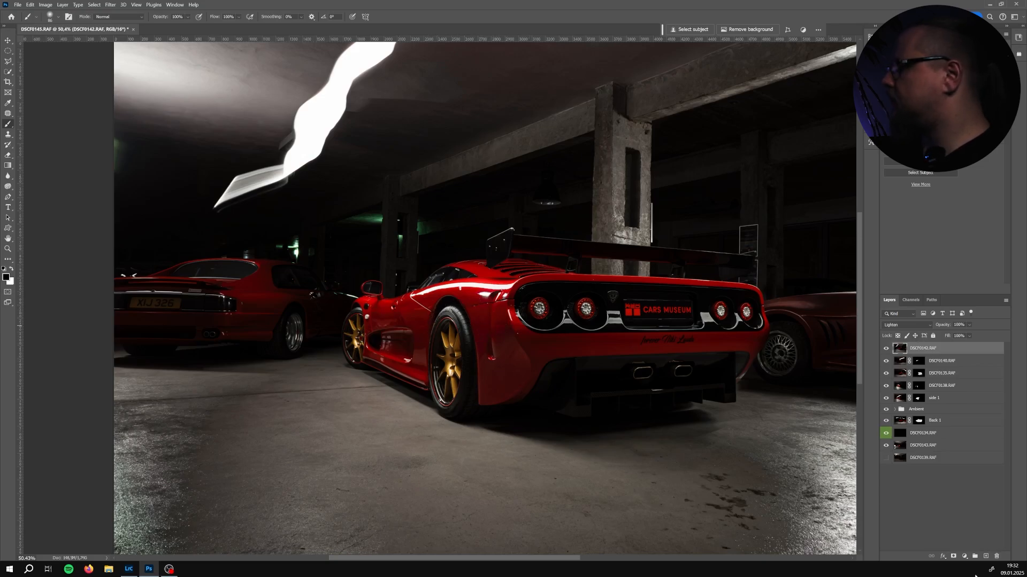
Add an inverted layer mask to DSCF0142 and paint white to reveal its light along the rear wheel arch and upper flank
left_click(953, 557)
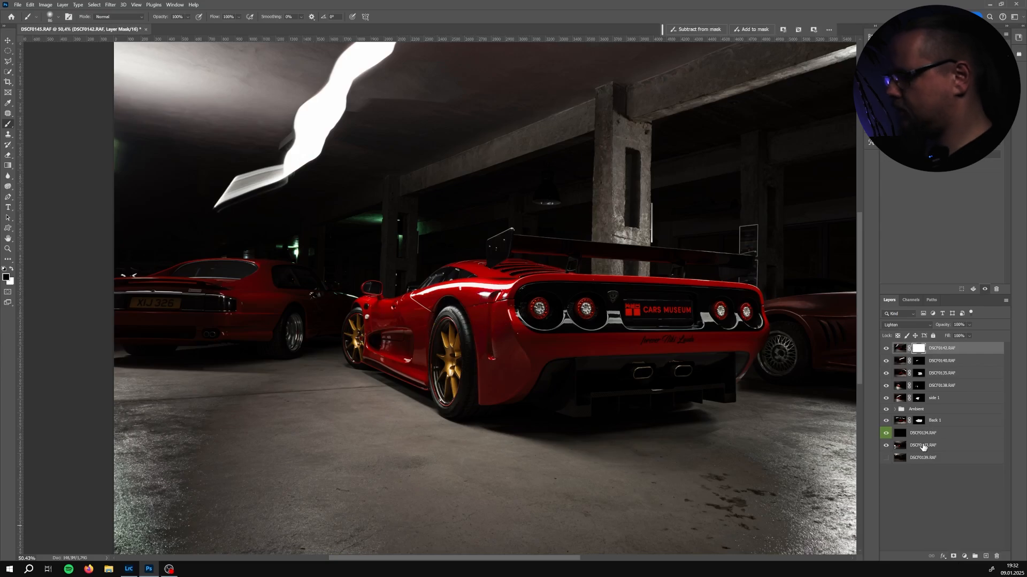
key("ctrl+i")
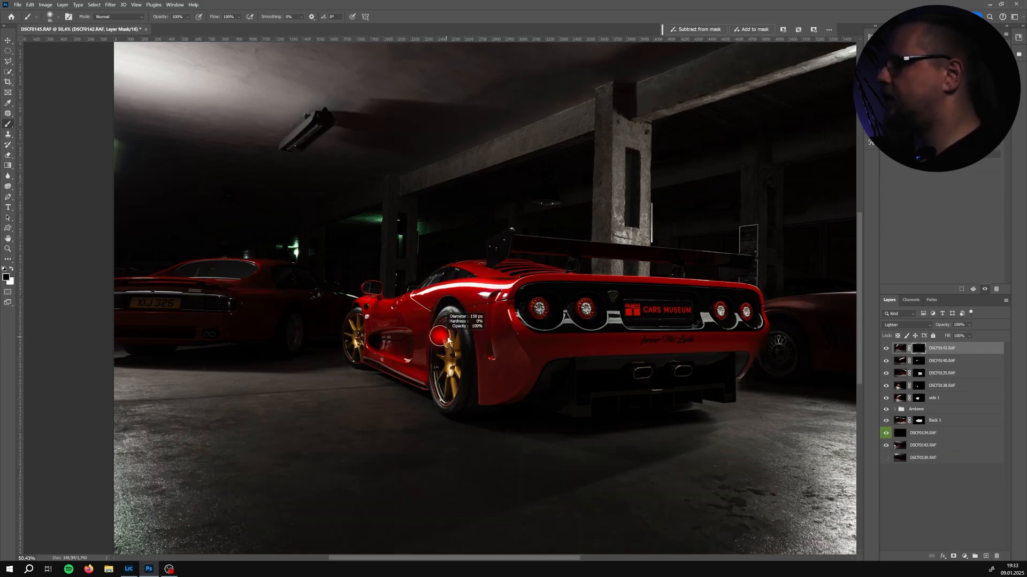
key("x")
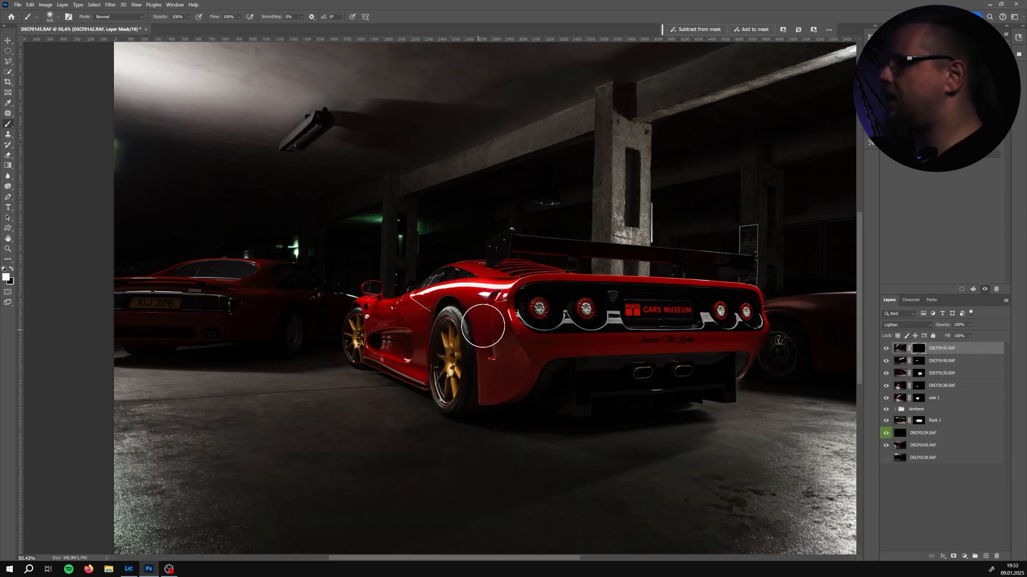
left_click_drag(484, 327, 492, 340)
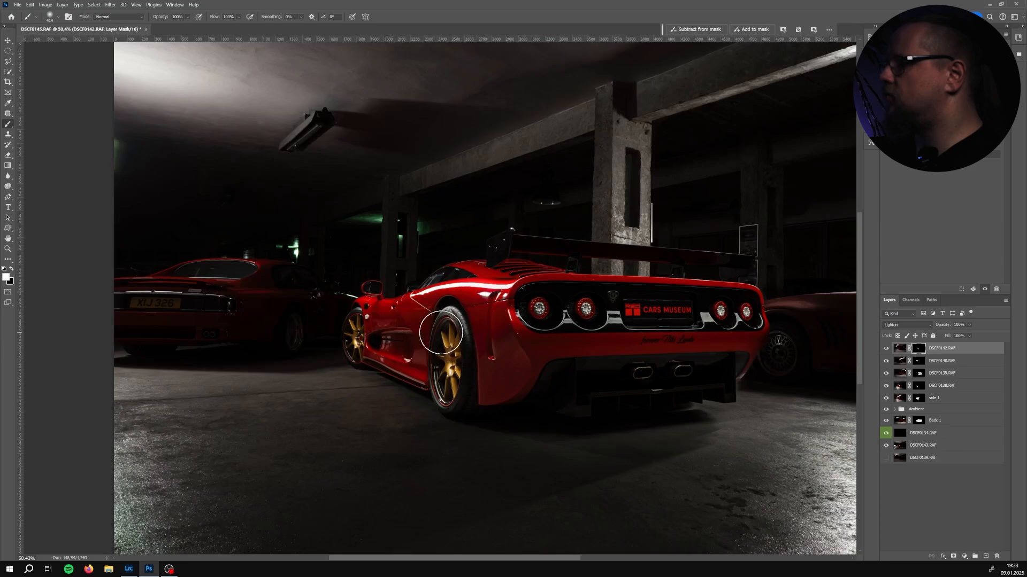
left_click_drag(423, 326, 570, 313)
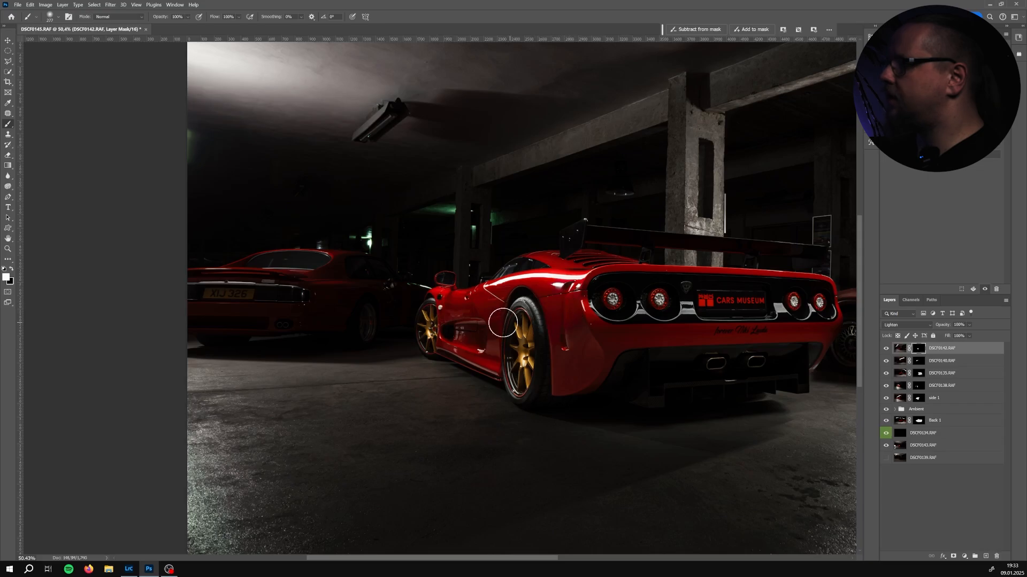
mouse_move(484, 324)
left_mouse_down()
mouse_move(461, 328)
mouse_move(509, 331)
mouse_move(512, 348)
mouse_move(481, 355)
mouse_move(460, 326)
left_mouse_up()
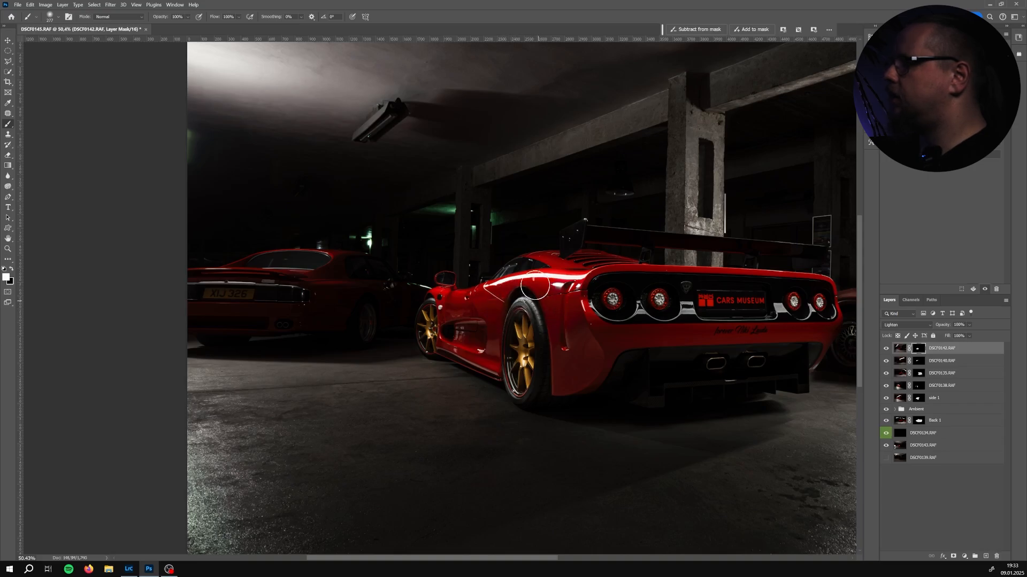
key("bracketleft")
mouse_move(518, 260)
left_mouse_down()
mouse_move(567, 261)
mouse_move(533, 258)
left_mouse_up()
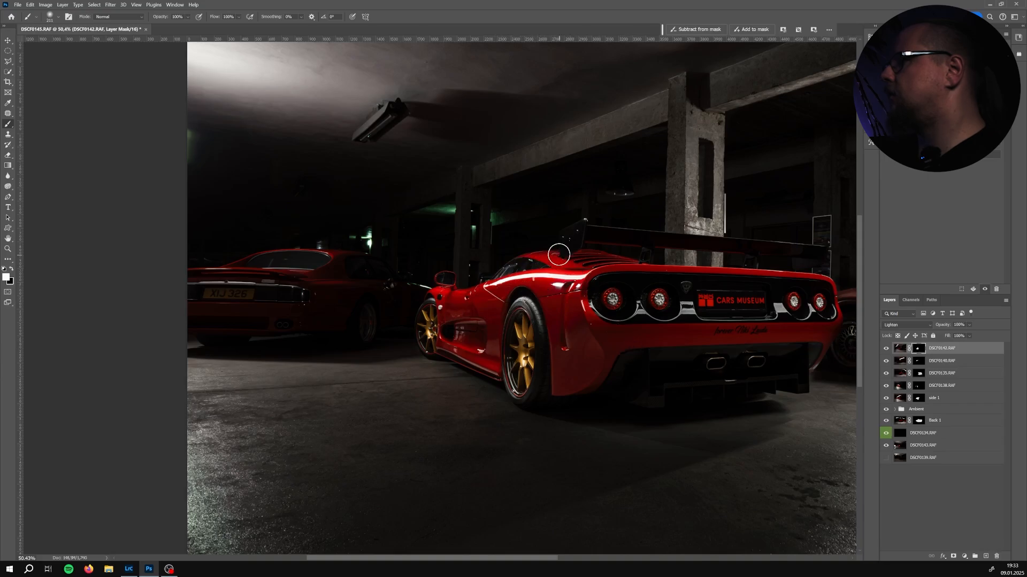
Enlarge the brush, set its opacity to 24% and zoom in on the car's rear
key("x")
key("bracketright")
key("bracketright")
key("bracketright")
key("bracketright")
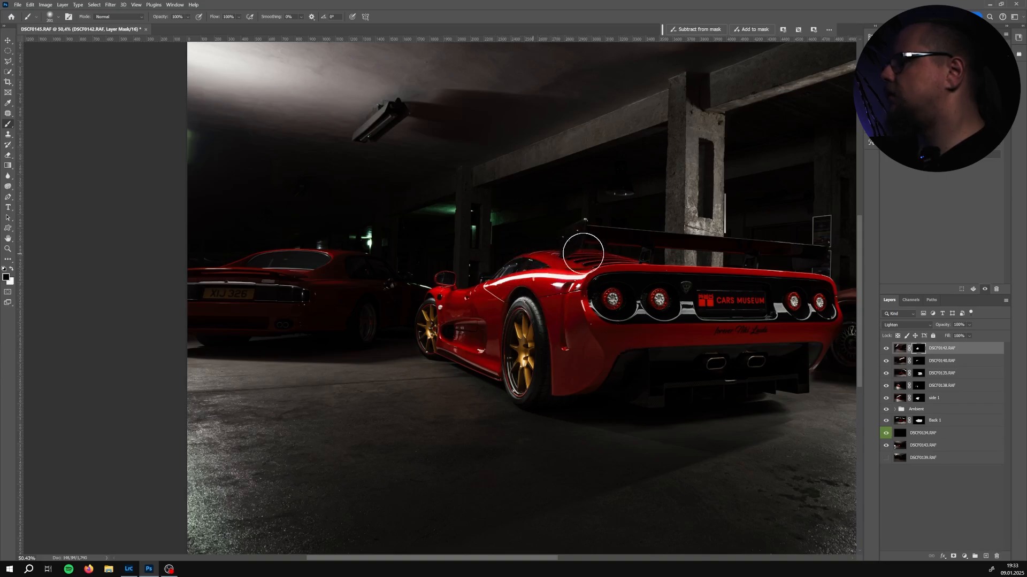
key("x")
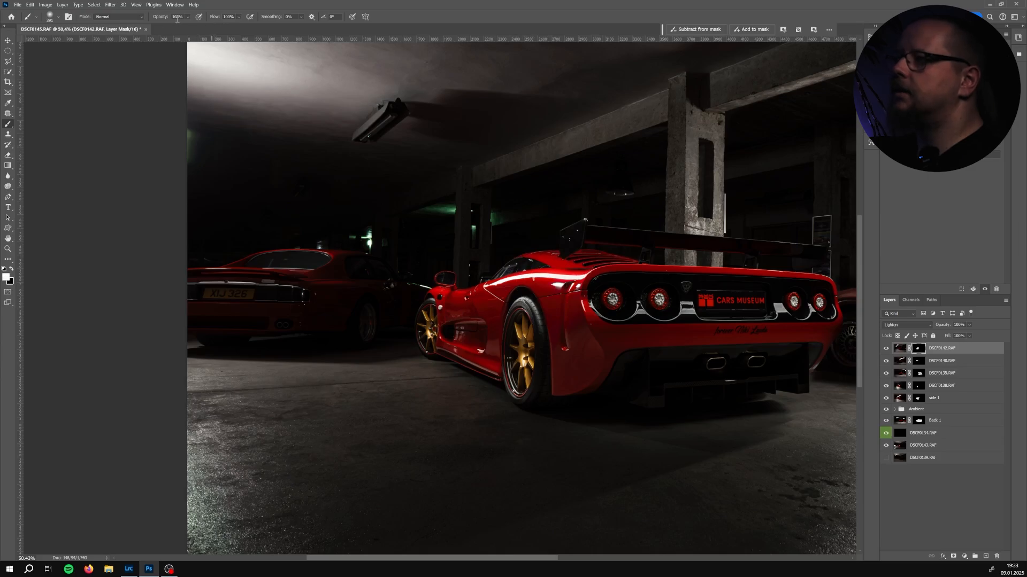
left_click_drag(187, 17, 173, 26)
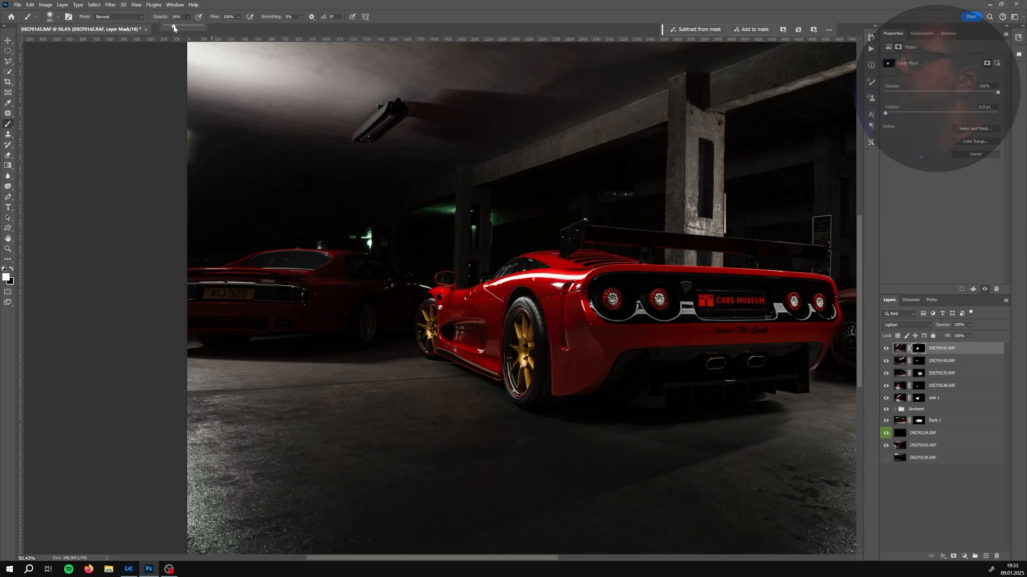
scroll(546, 200, "up", 3)
key("x")
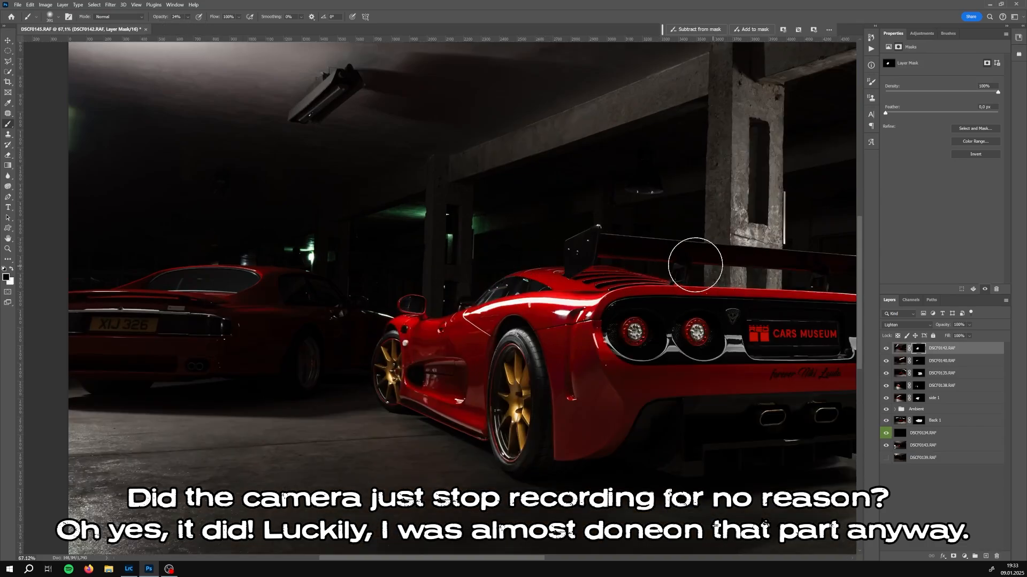
Toggle DSCF0142's visibility to check the masked light, and reset the brush opacity to 100%
left_click(886, 349)
left_click(886, 348)
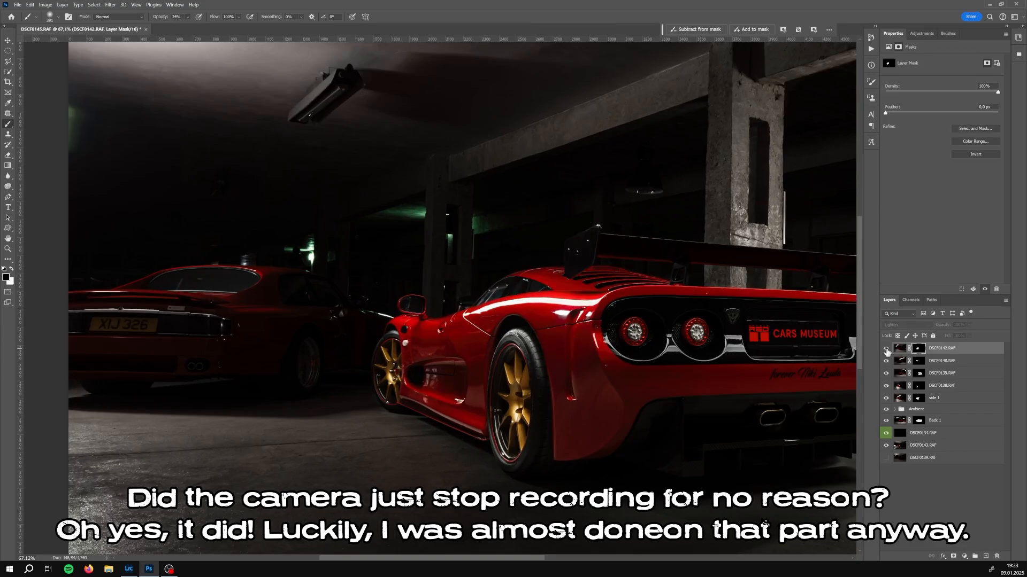
left_click(886, 349)
left_click(886, 349)
left_click(187, 18)
left_click_drag(192, 26, 225, 26)
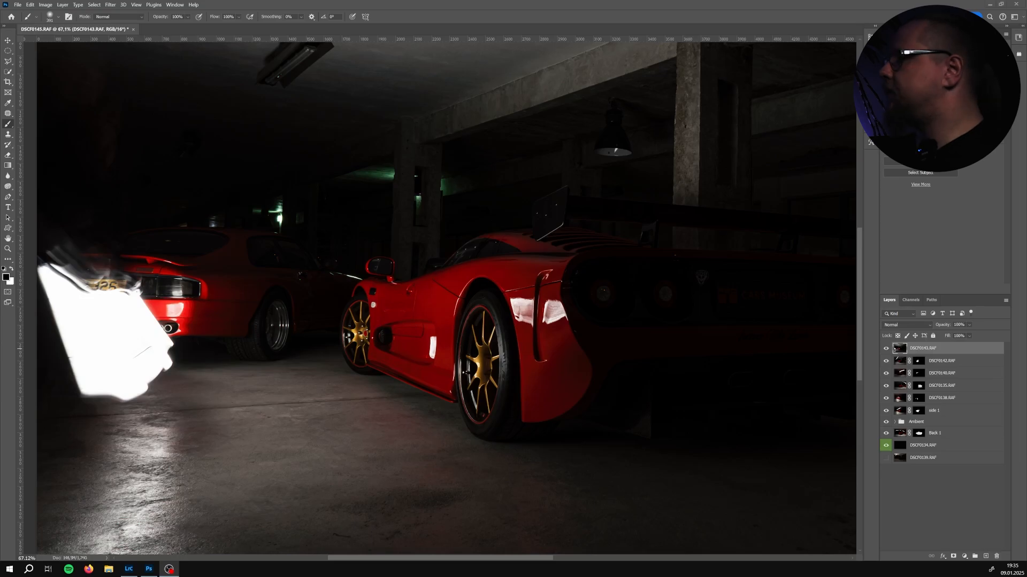
Toggle the top layer DSCF0143's visibility to compare its light on the whole scene
left_click(576, 372)
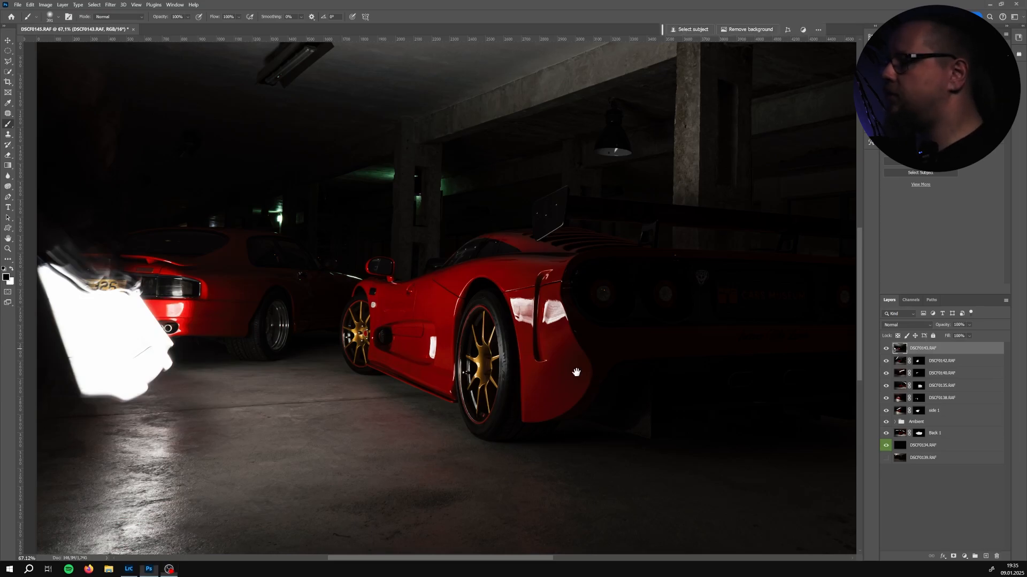
left_click_drag(608, 393, 545, 376)
scroll(550, 372, "down", 2)
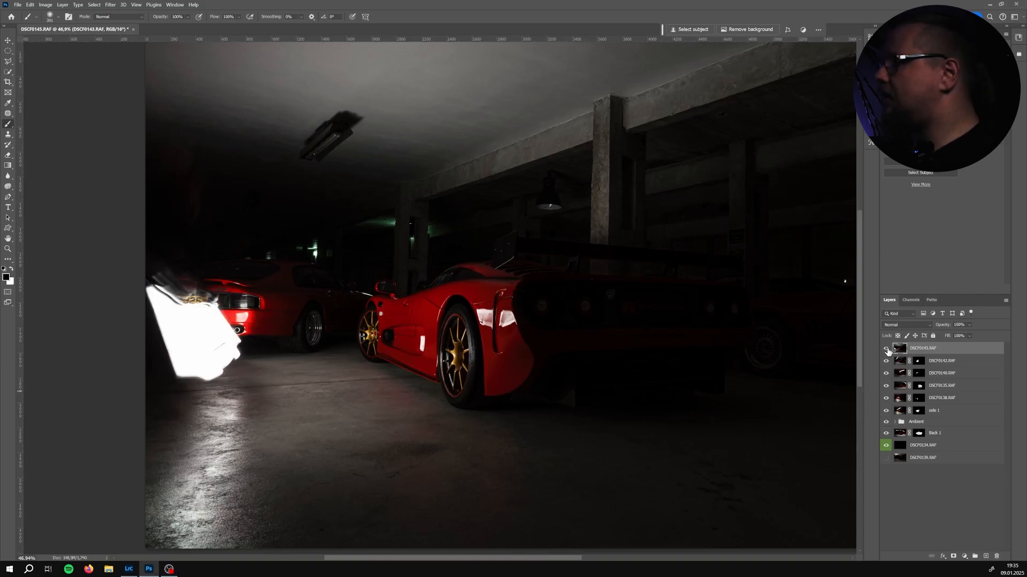
left_click(886, 349)
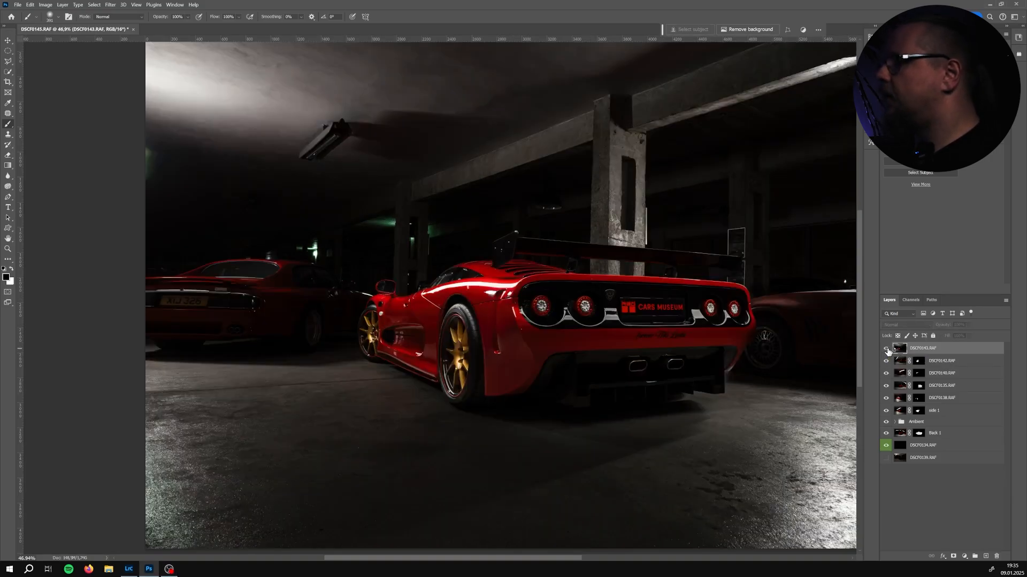
left_click(887, 350)
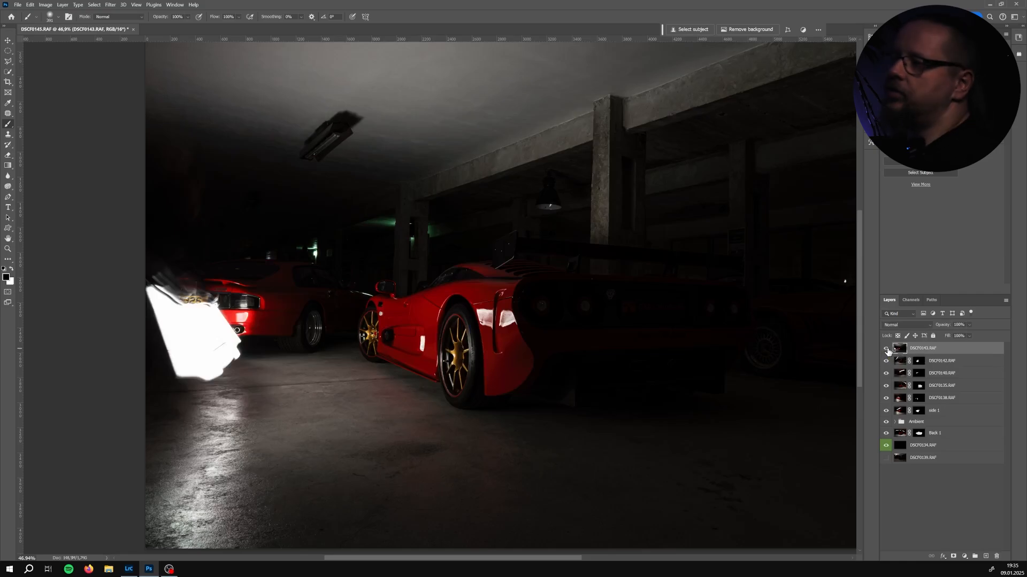
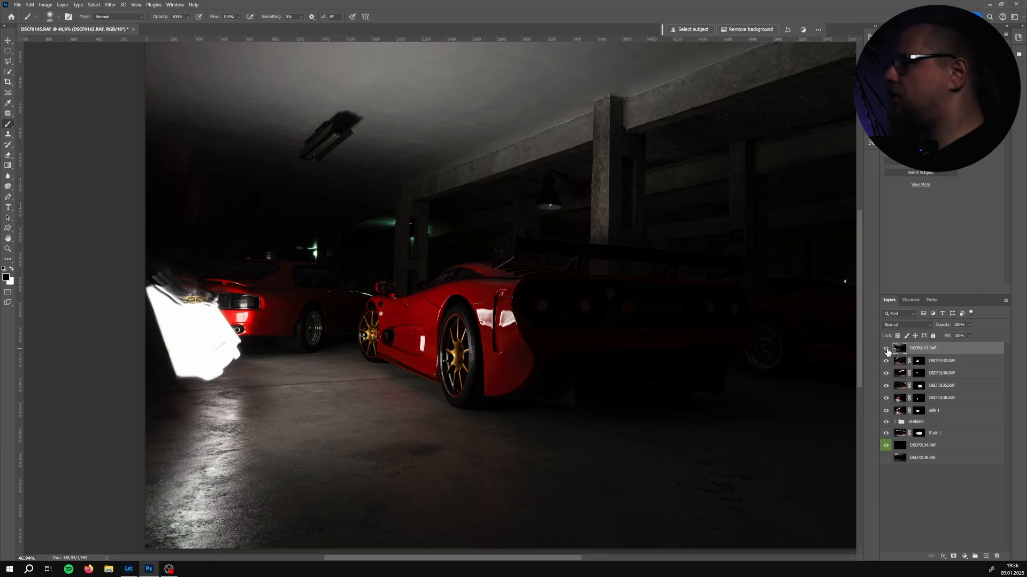
Zoom in on the car's side window and try brushing on the hidden top layer DSCF0143, dismissing the alert
left_click(886, 348)
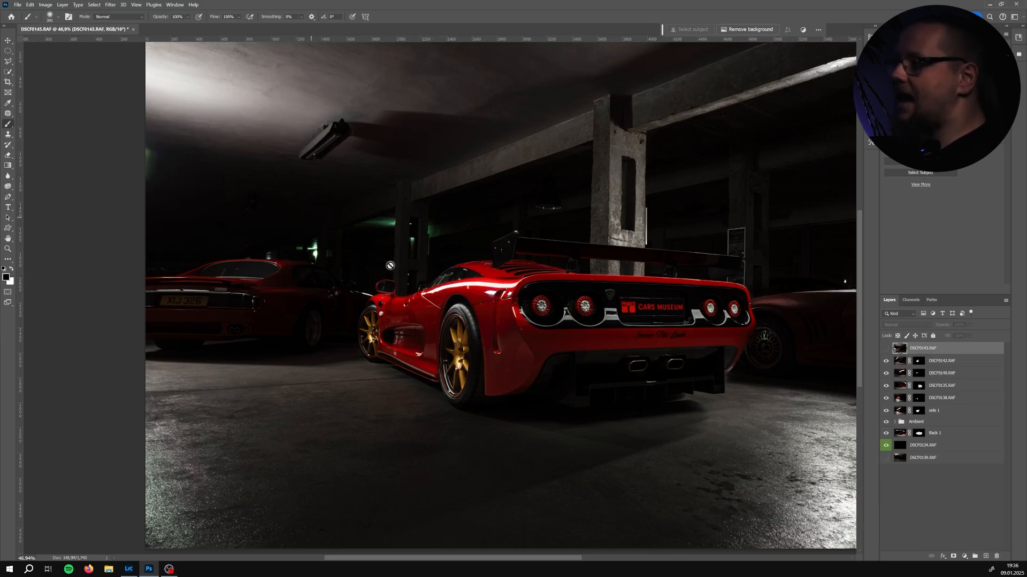
scroll(451, 270, "up", 5)
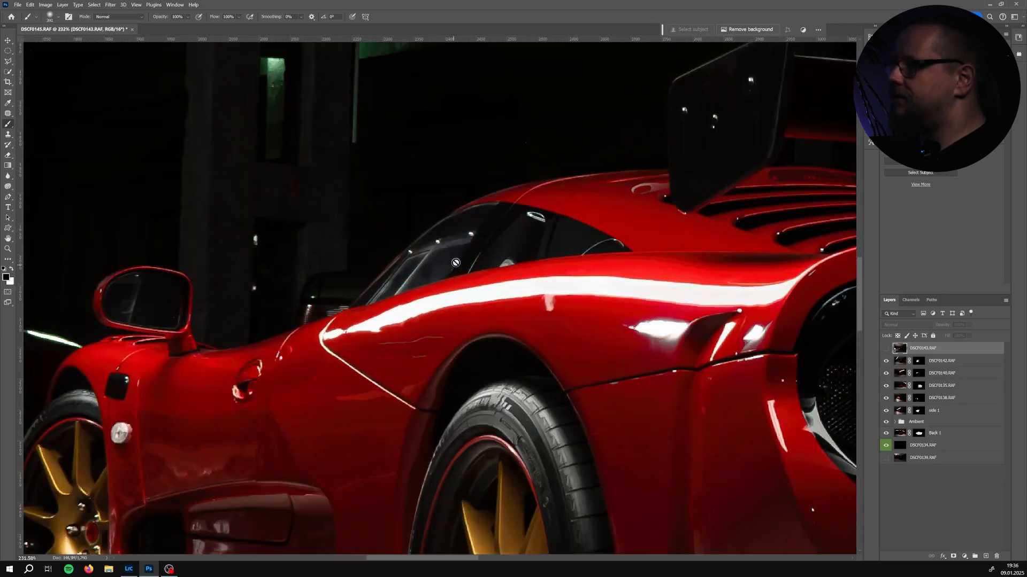
left_click(481, 234)
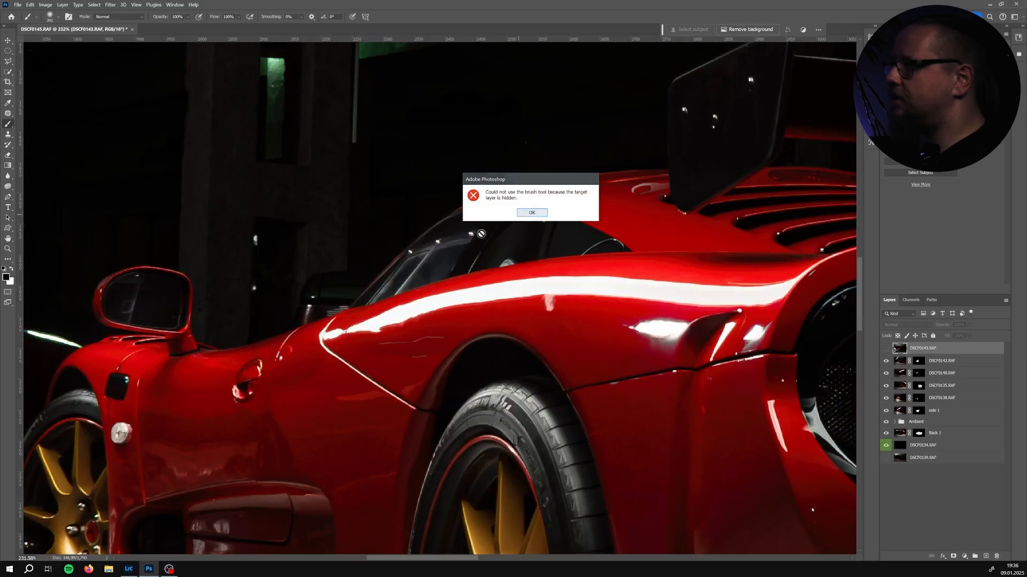
left_click(531, 212)
left_click_drag(459, 255, 398, 256)
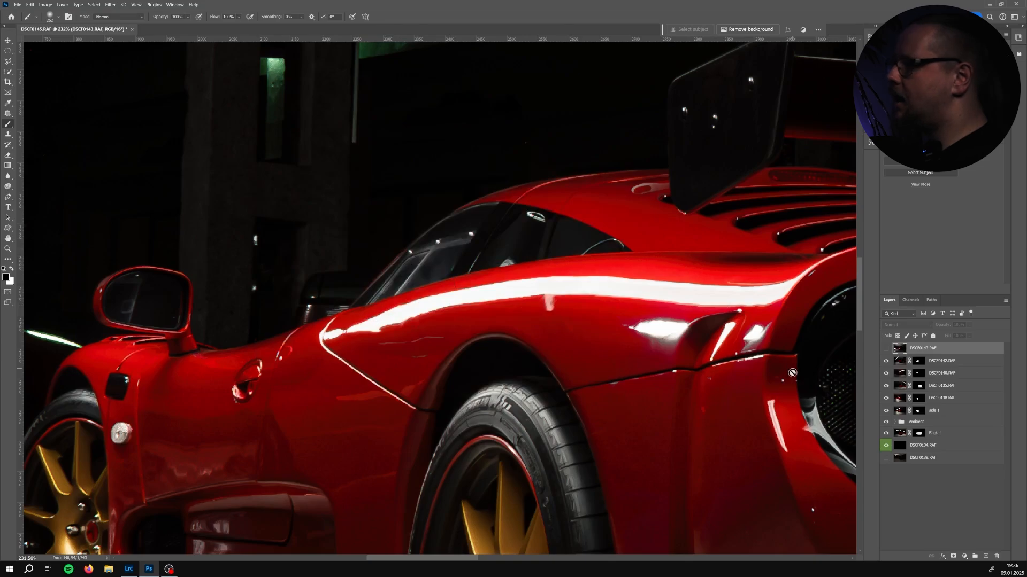
Toggle DSCF0143's visibility at close and wider zoom to compare its exposure against the composite
left_click(886, 349)
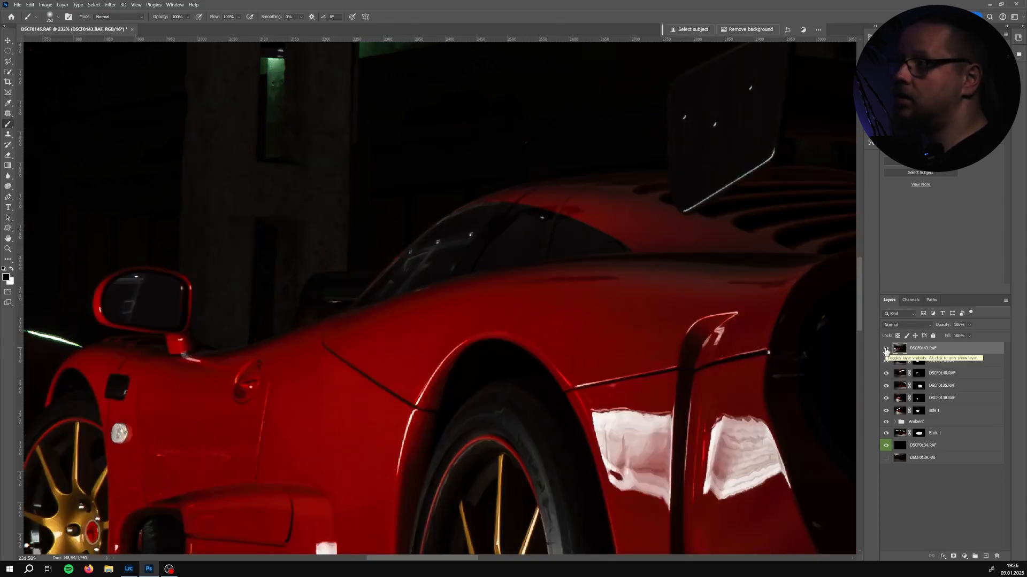
left_click(886, 349)
left_click(886, 349)
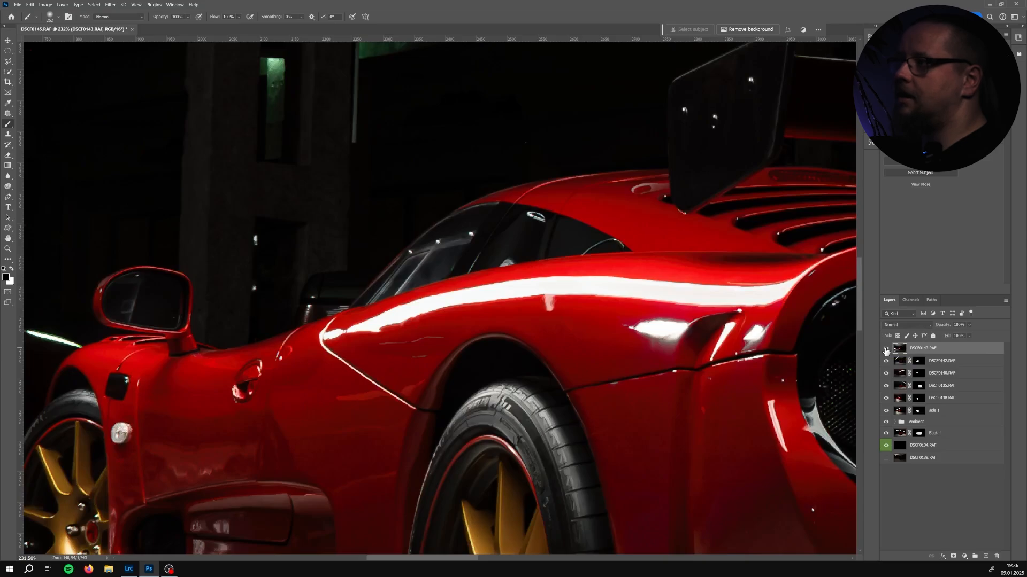
scroll(680, 331, "down", 5)
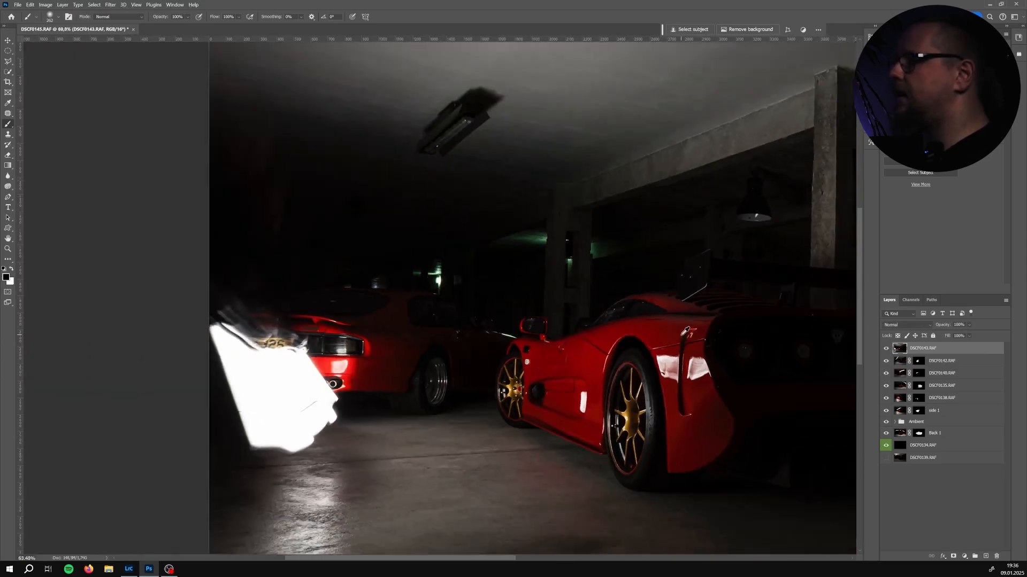
left_click_drag(694, 353, 540, 314)
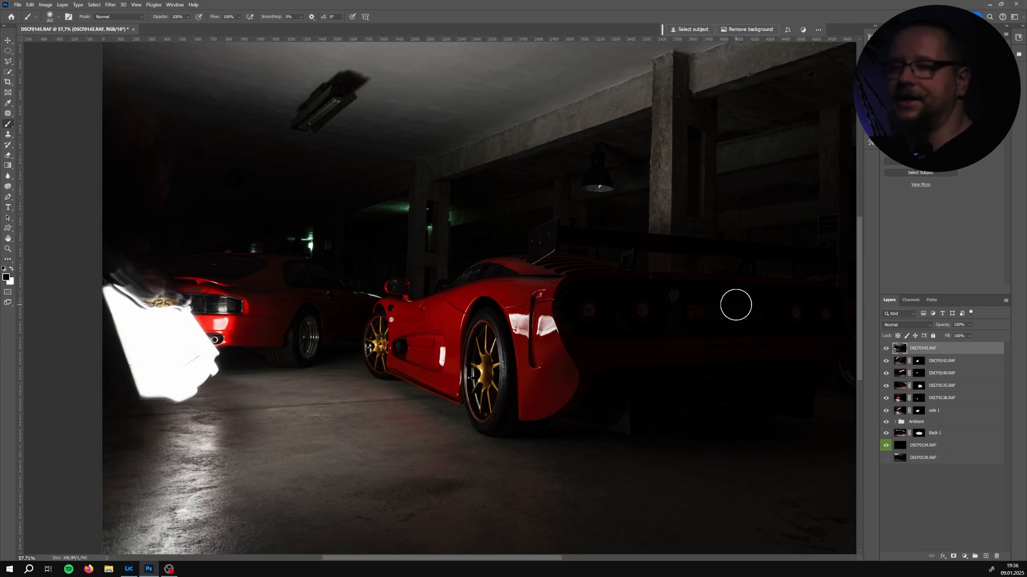
left_click(886, 349)
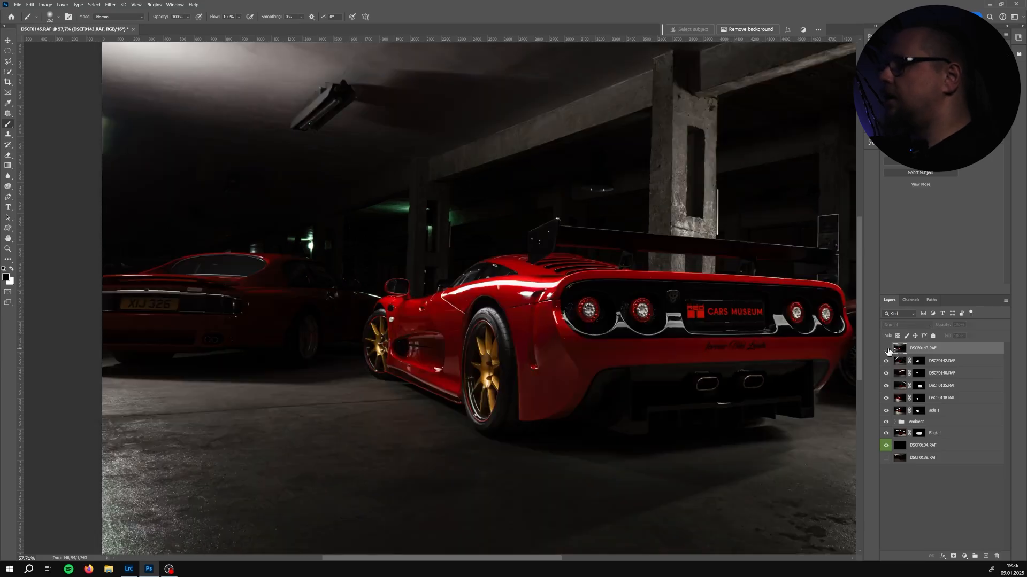
left_click(886, 349)
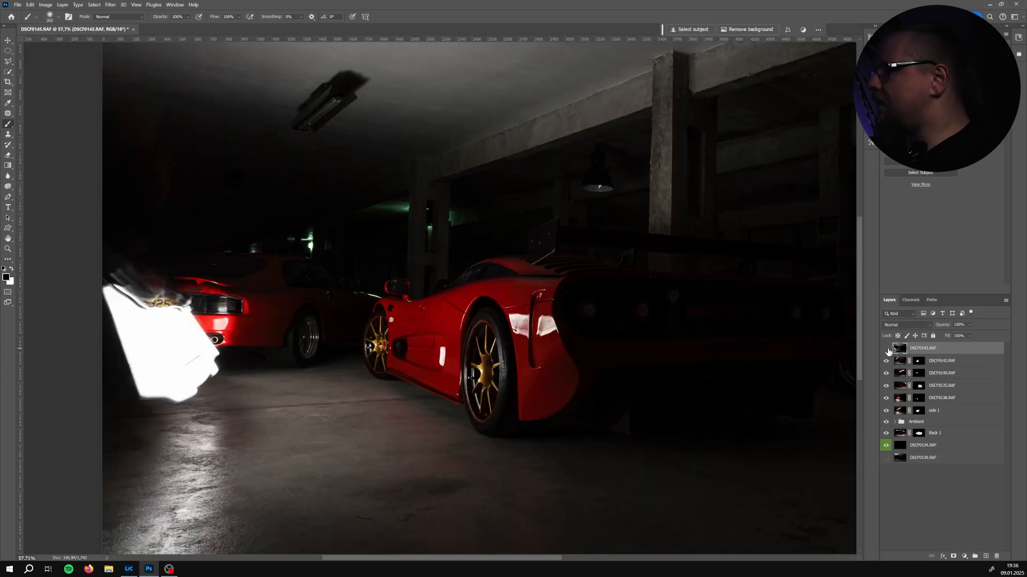
left_click(886, 349)
left_click(886, 349)
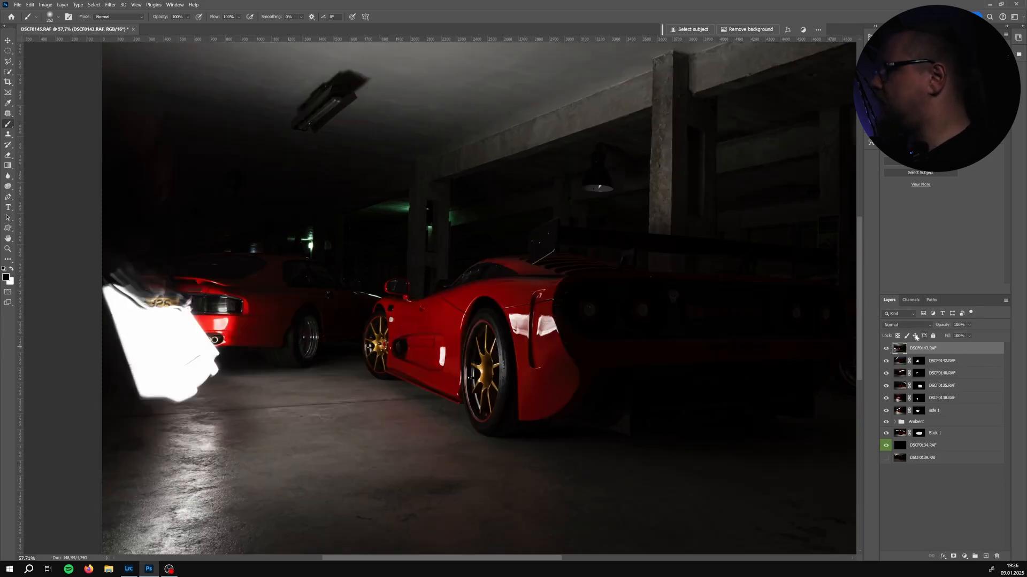
Set the blend mode of layer DSCF0143 to Lighten
left_click(908, 325)
left_click(906, 392)
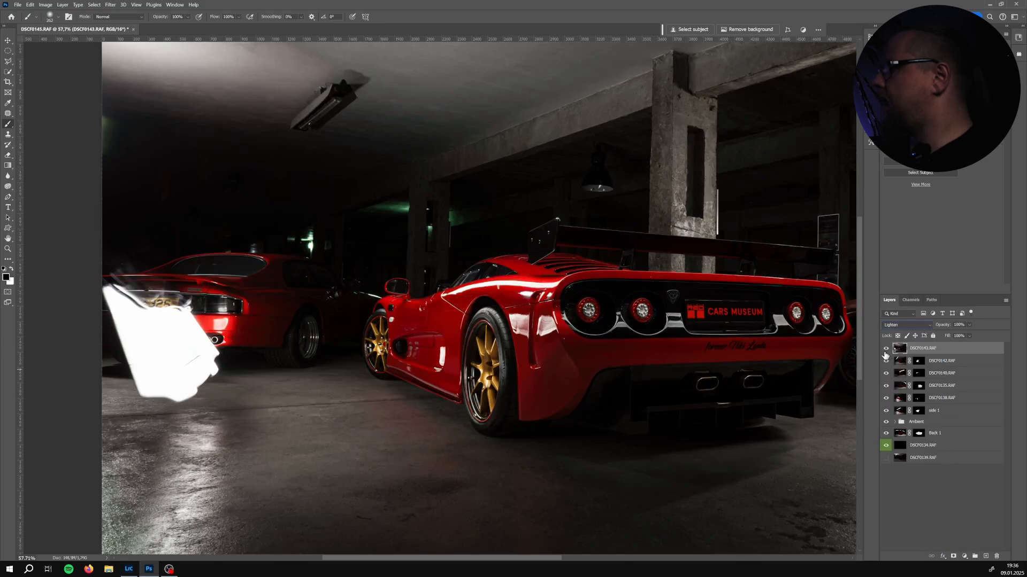
Toggle DSCF0143 on and off repeatedly to judge what its lightened light adds to the whole scene
left_click(886, 349)
left_click(886, 349)
left_click(886, 349)
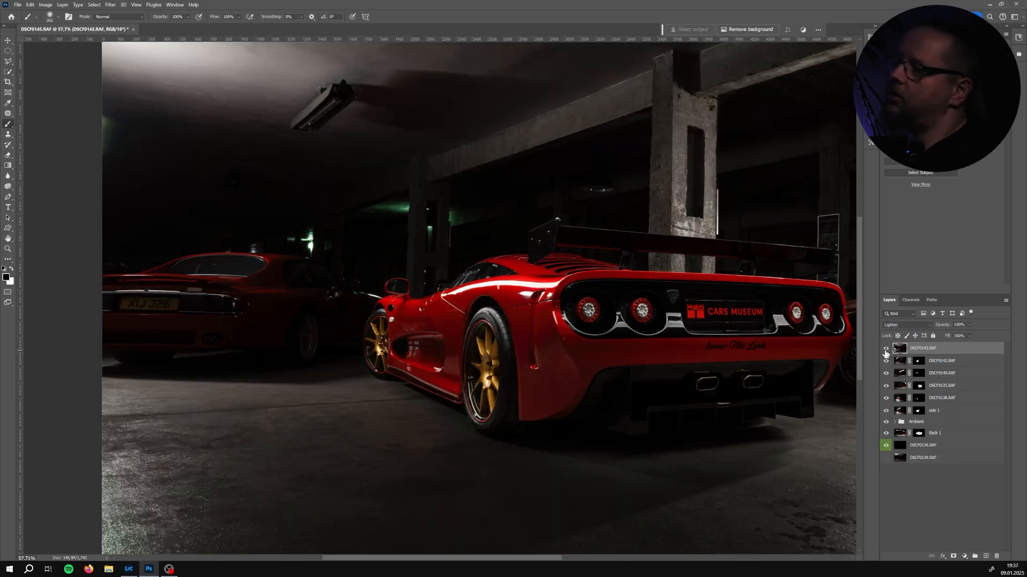
left_click(885, 349)
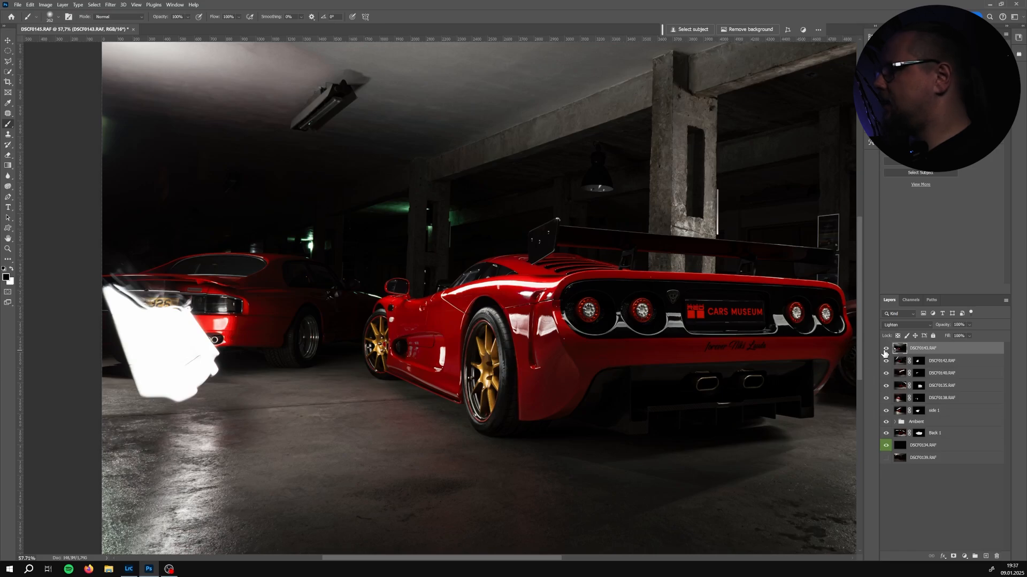
left_click(886, 351)
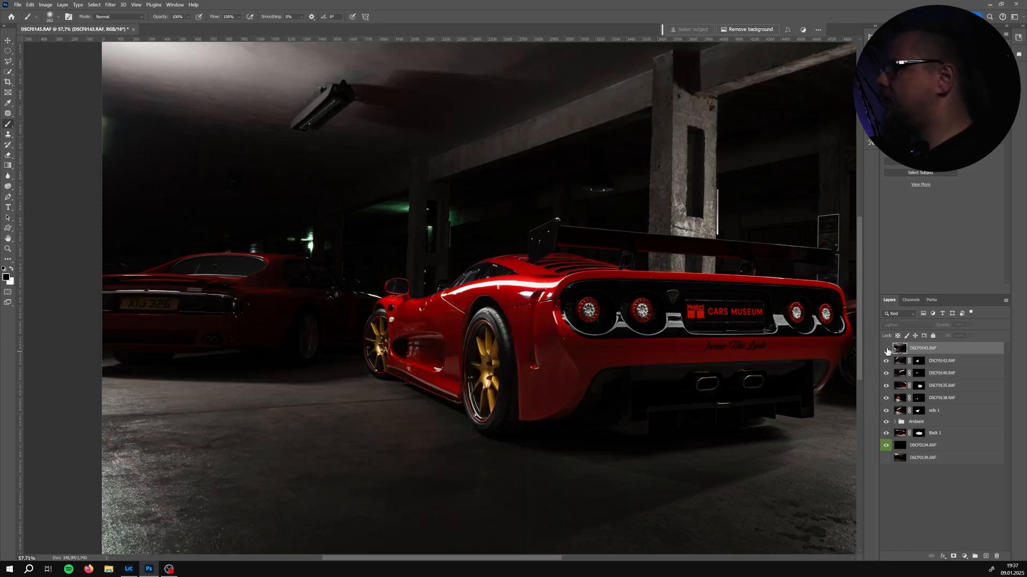
left_click(886, 350)
left_click(886, 350)
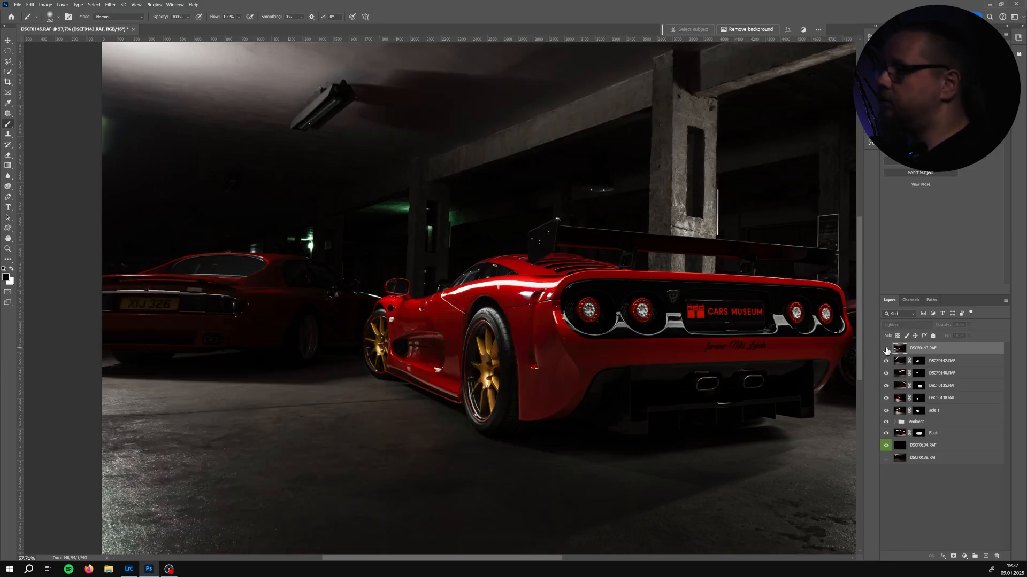
left_click(885, 350)
left_click(885, 350)
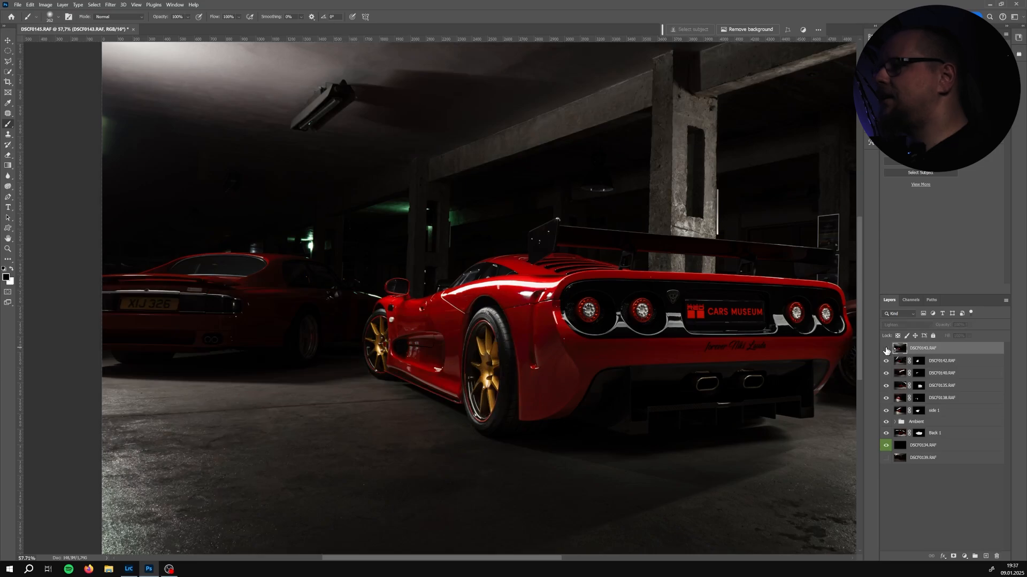
left_click(885, 350)
left_click(886, 350)
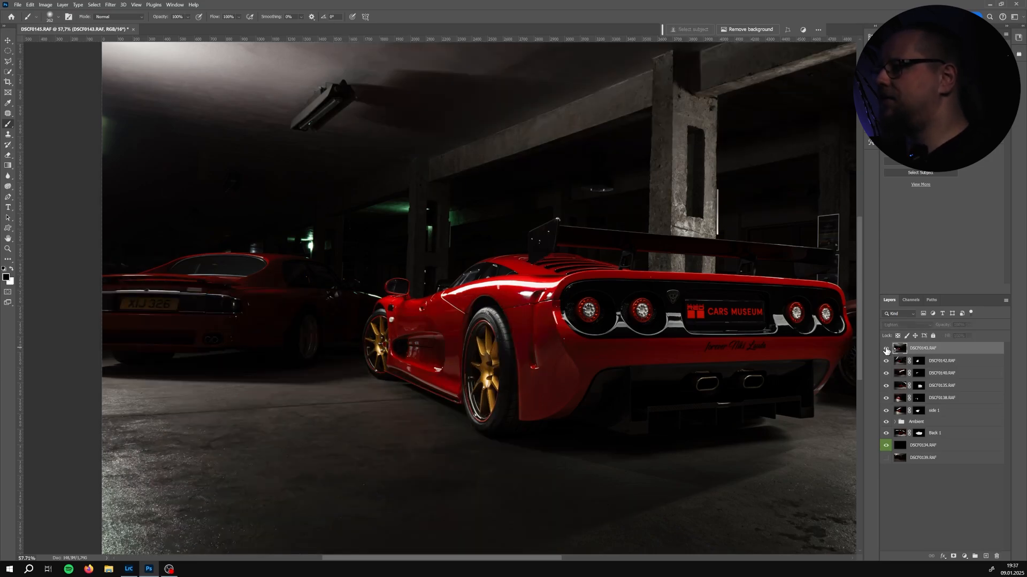
left_click(885, 350)
left_click(885, 350)
left_click(886, 350)
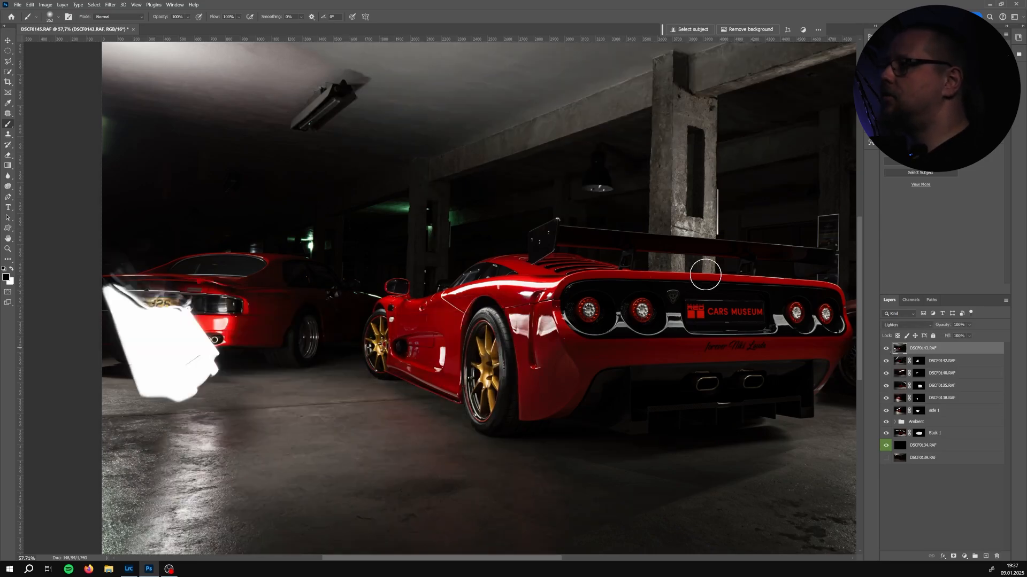
scroll(706, 275, "down", 5)
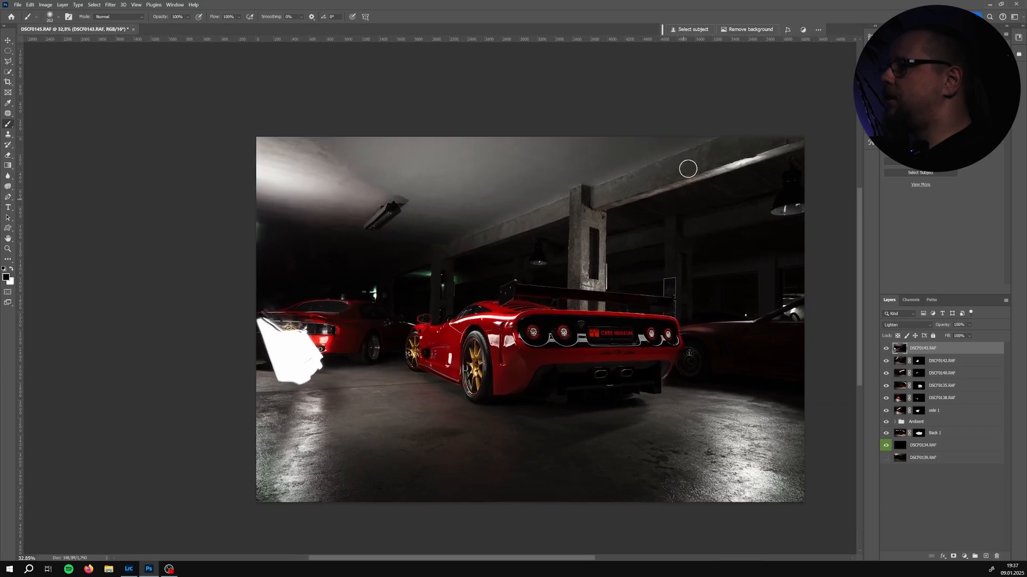
left_click(885, 351)
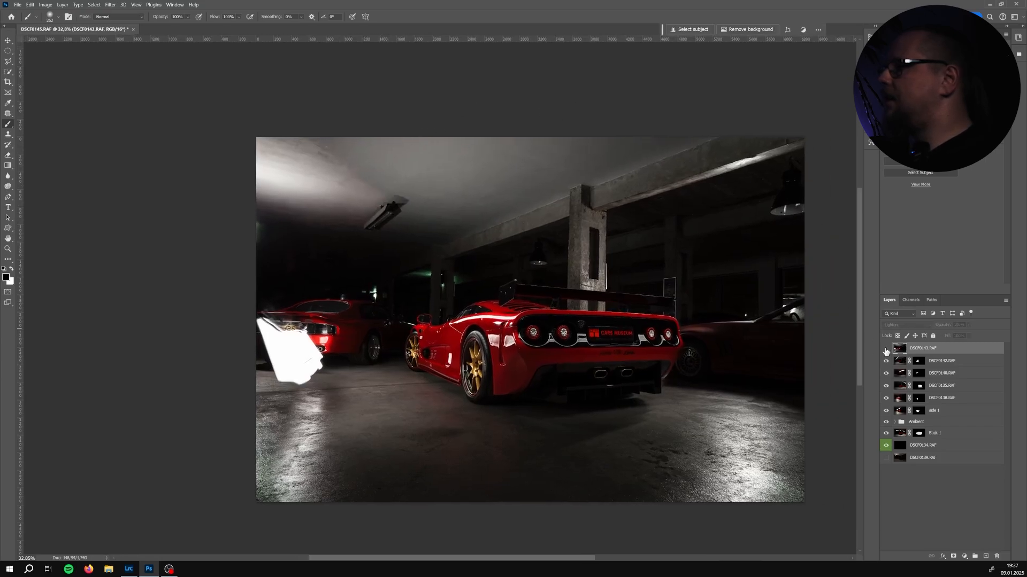
left_click(885, 350)
left_click(885, 350)
left_click(886, 351)
left_click(885, 350)
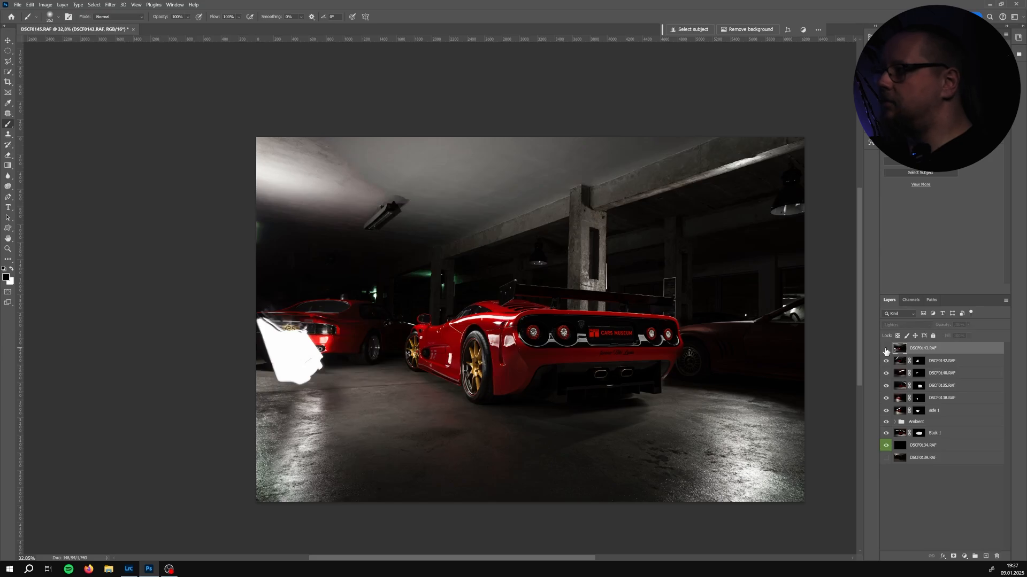
left_click(886, 350)
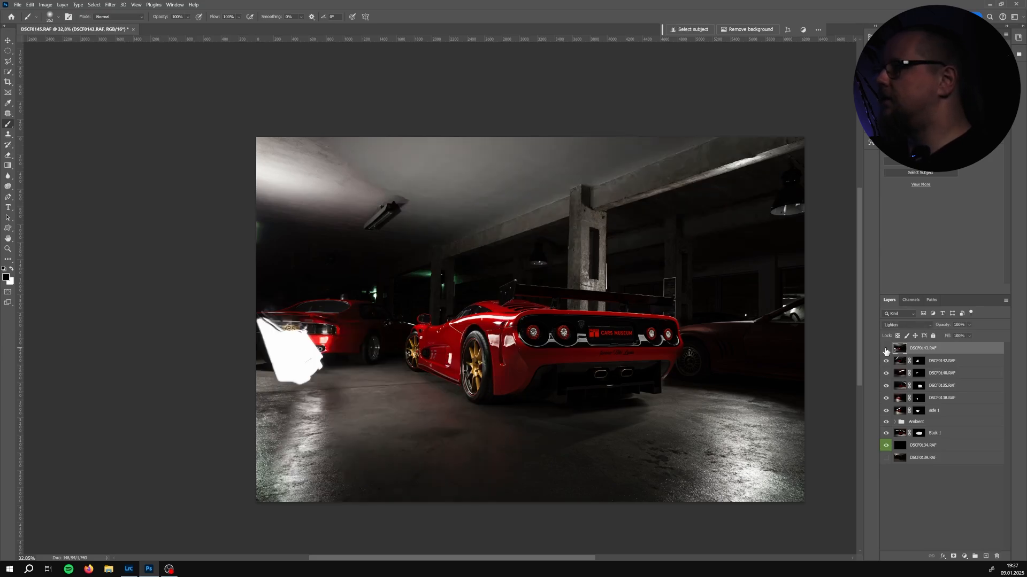
left_click(885, 350)
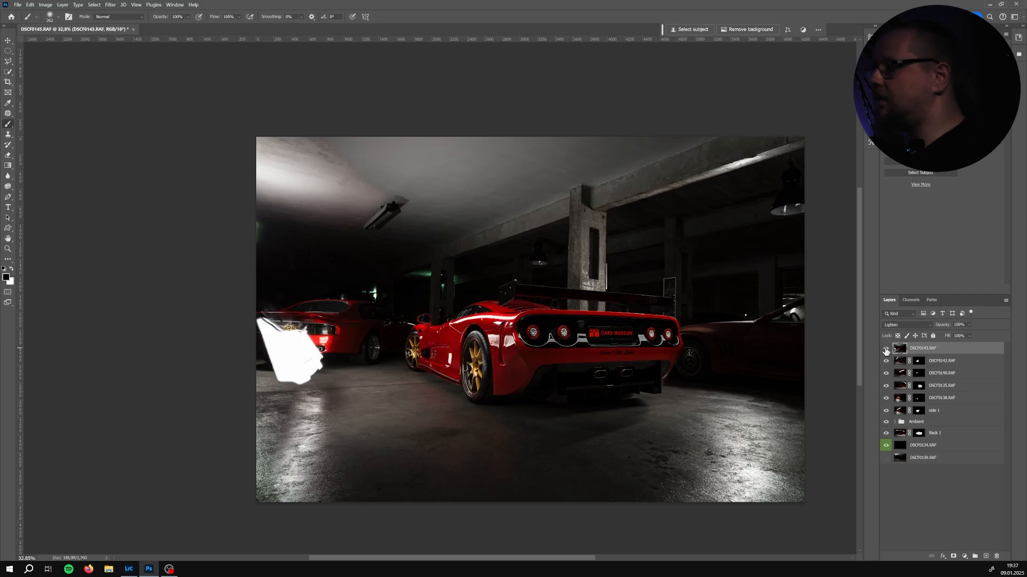
left_click(885, 349)
left_click(885, 349)
left_click(886, 349)
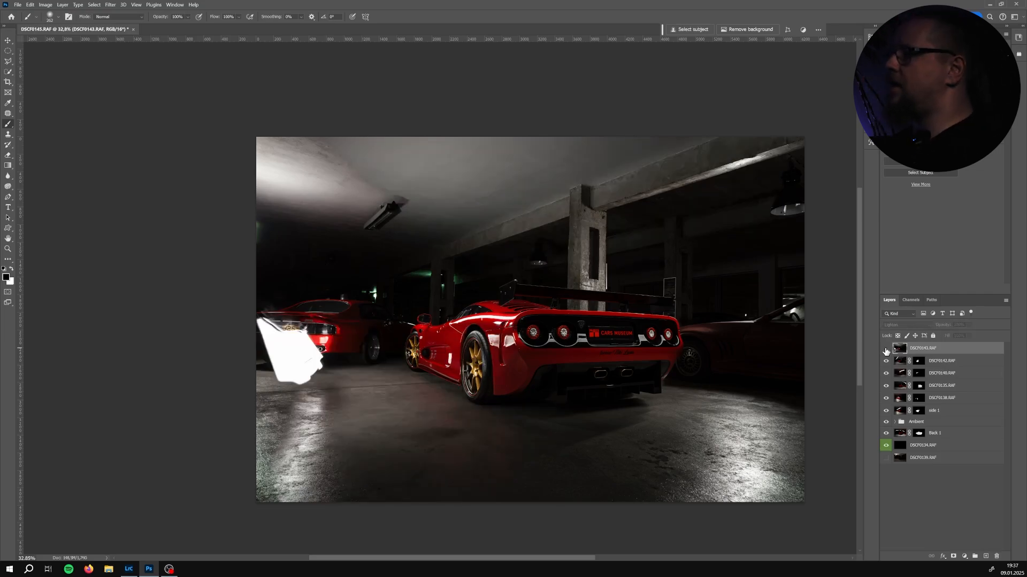
left_click(885, 349)
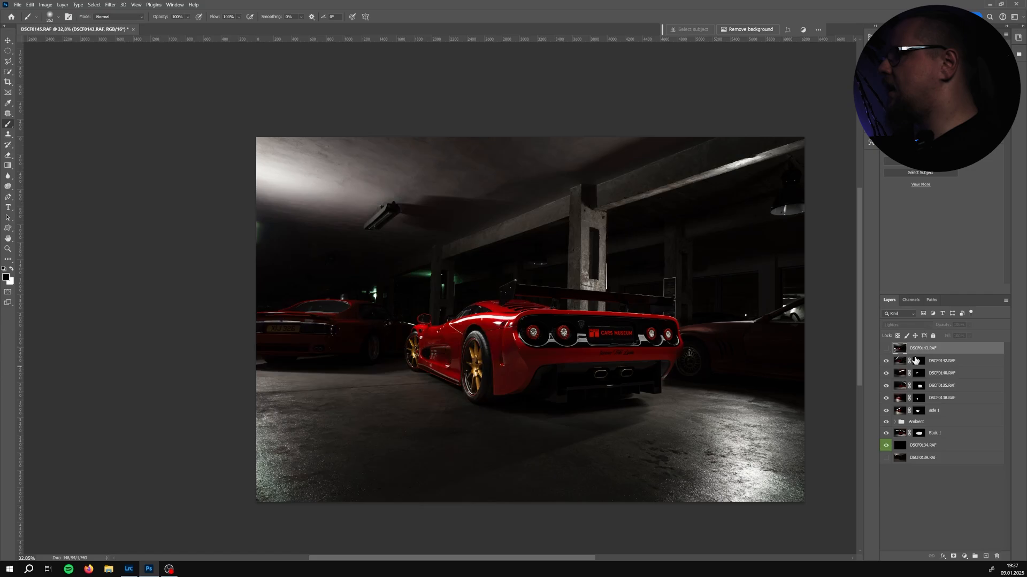
left_click(886, 349)
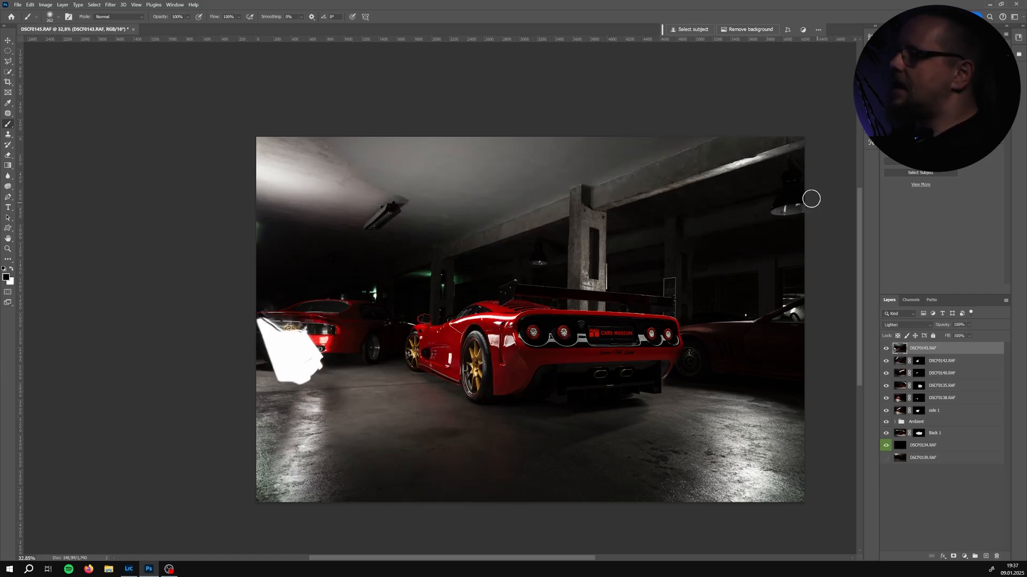
left_click(886, 350)
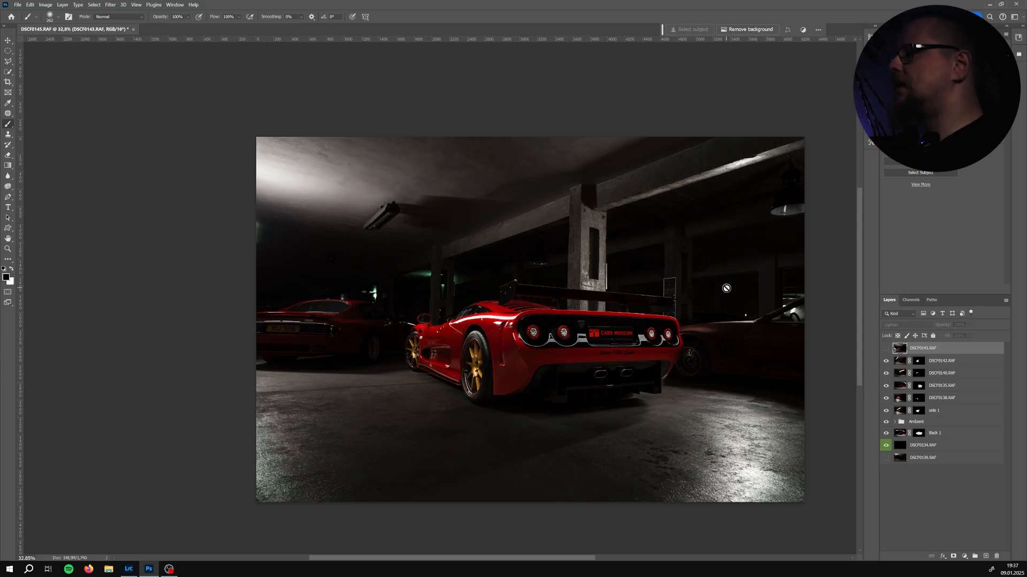
left_click(886, 349)
left_click(886, 350)
left_click(886, 349)
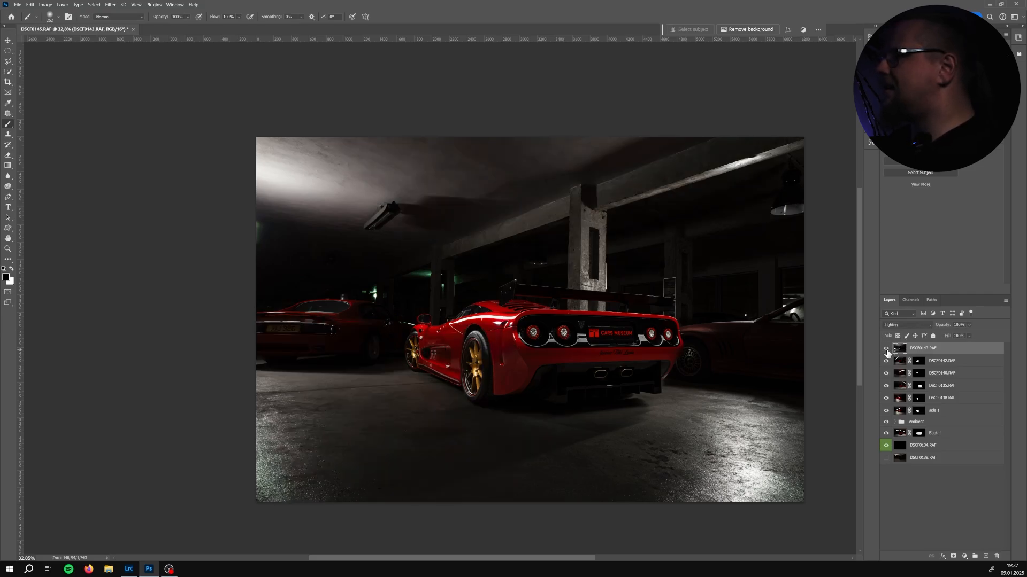
left_click(886, 350)
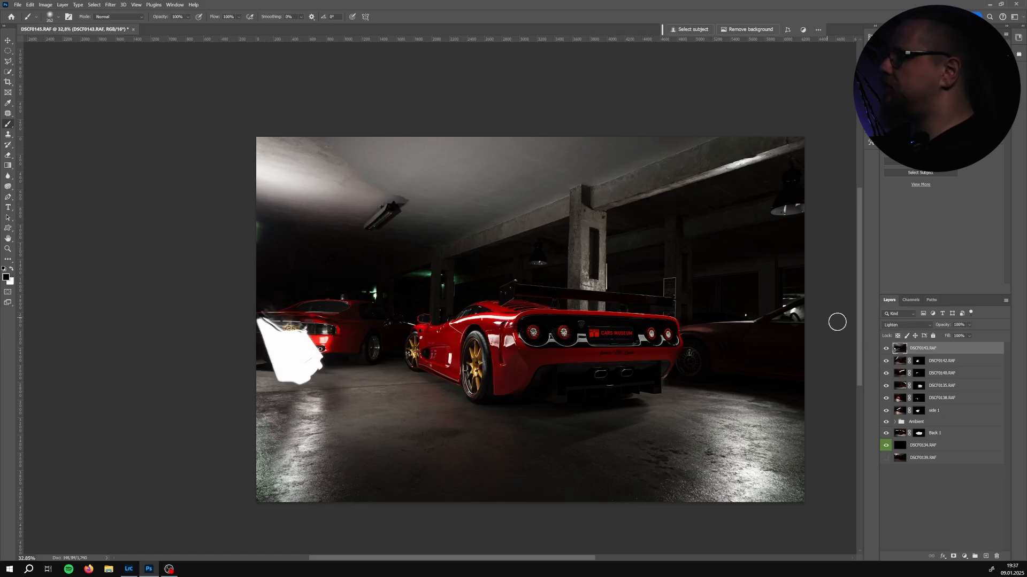
left_click(885, 350)
left_click(886, 350)
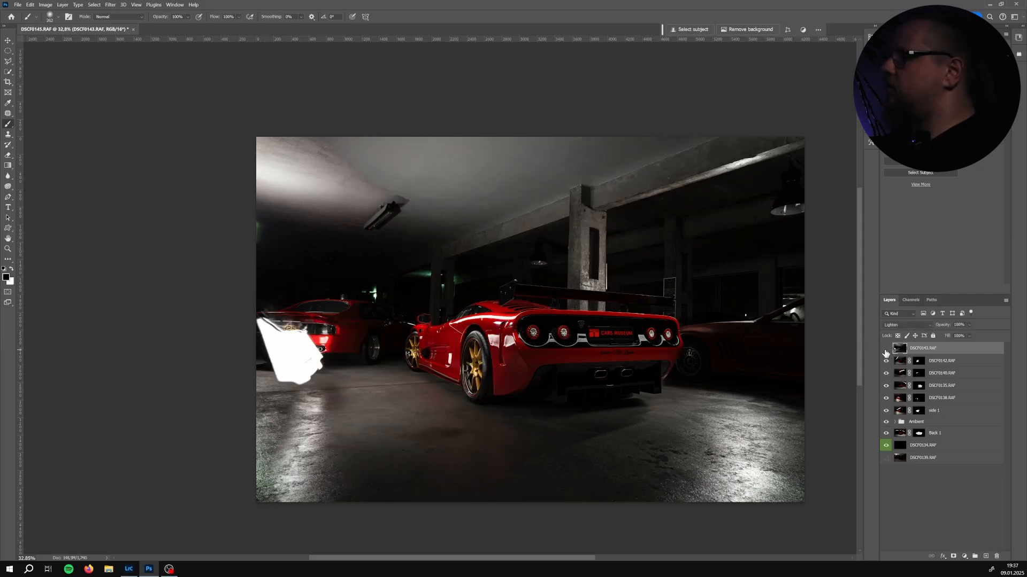
left_click(886, 351)
left_click(885, 351)
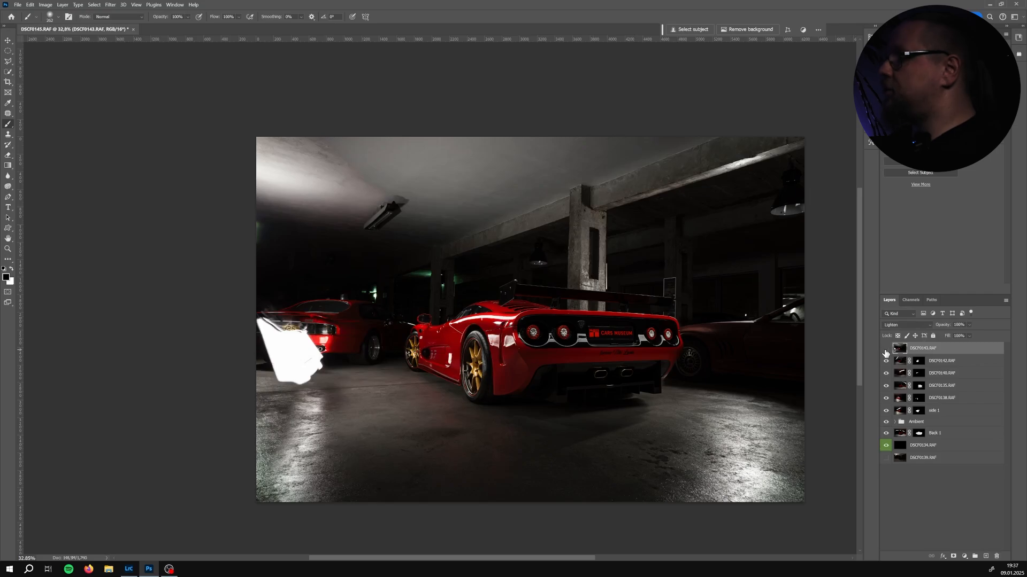
left_click(885, 350)
left_click(886, 350)
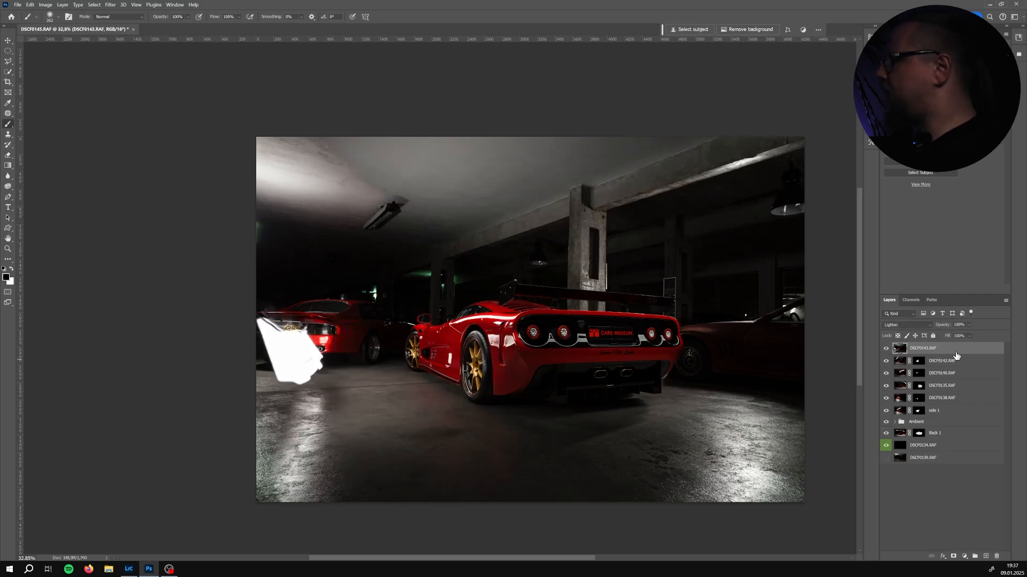
Add a layer mask to DSCF0143 and invert it to black
left_click(954, 557)
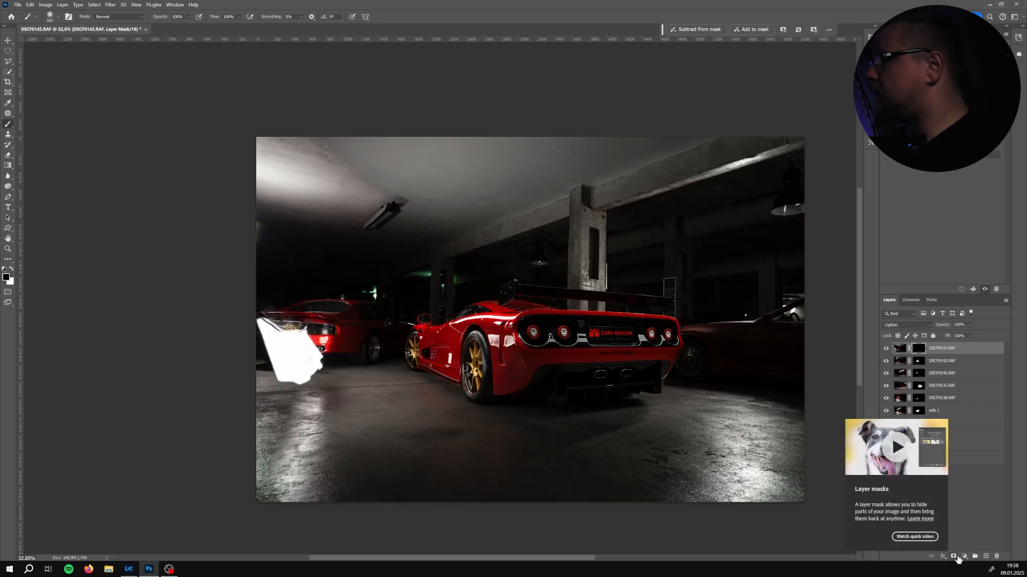
key("ctrl+i")
scroll(703, 225, "up", 5)
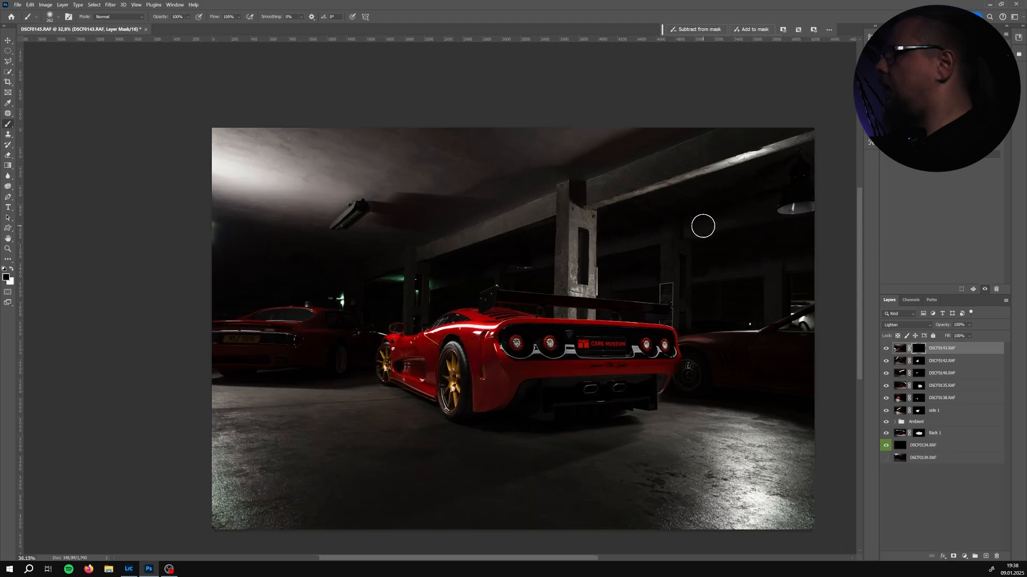
Paint on DSCF0143's black mask to reveal its light along the ceiling beam, swapping brush colours as needed
left_click_drag(704, 226, 722, 221)
left_click_drag(724, 221, 616, 254)
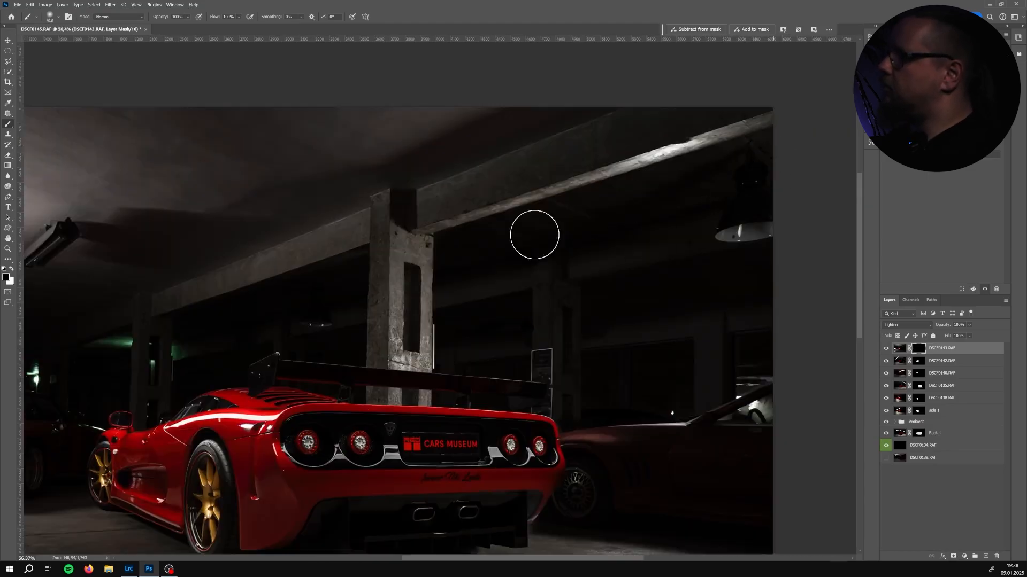
key("x")
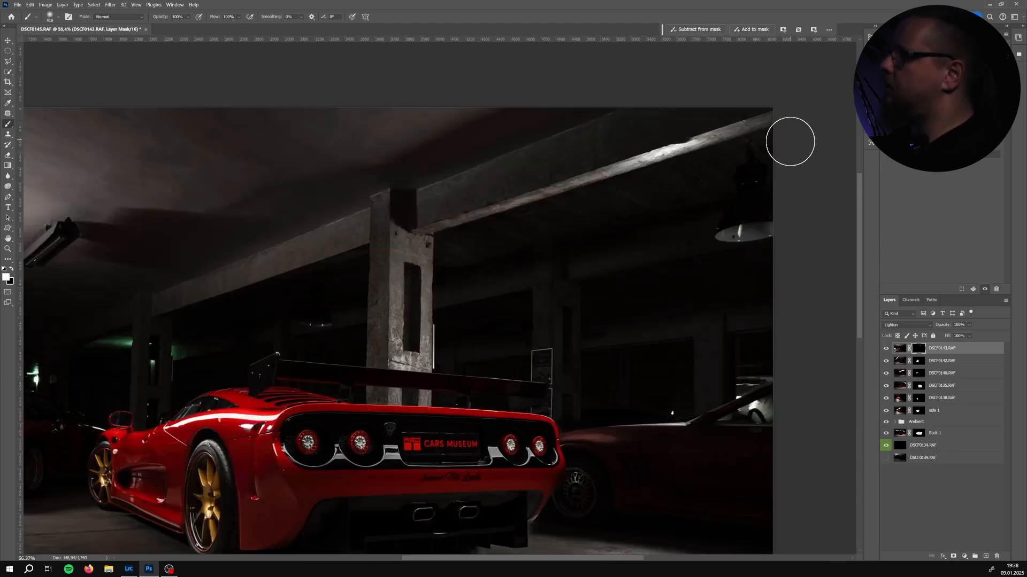
left_click_drag(464, 284, 704, 231)
mouse_move(695, 230)
left_mouse_down()
mouse_move(496, 259)
mouse_move(475, 294)
mouse_move(625, 341)
mouse_move(497, 326)
left_mouse_up()
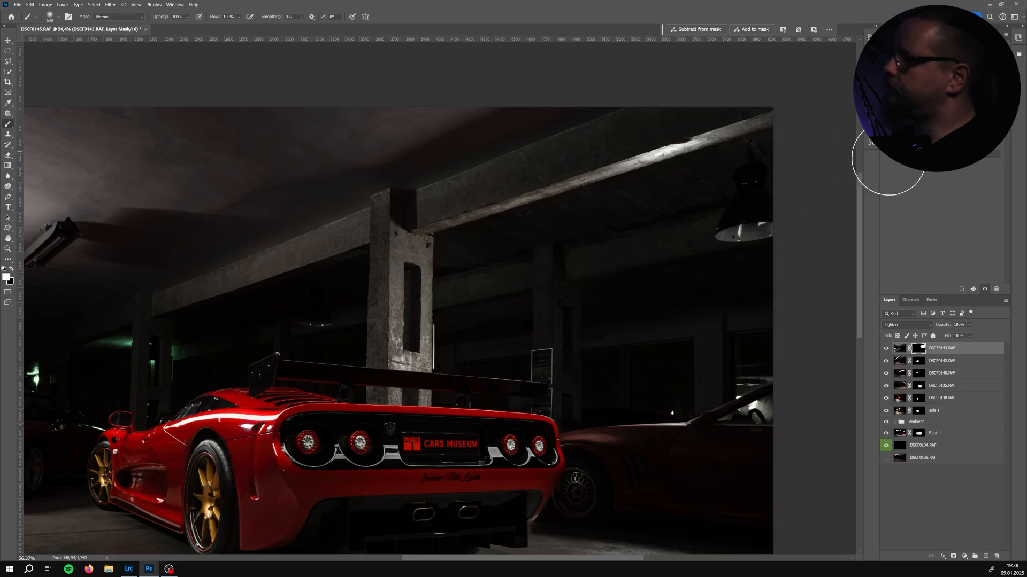
Toggle DSCF0143 on and off repeatedly to judge the light revealed through its mask
left_click(887, 349)
left_click(886, 349)
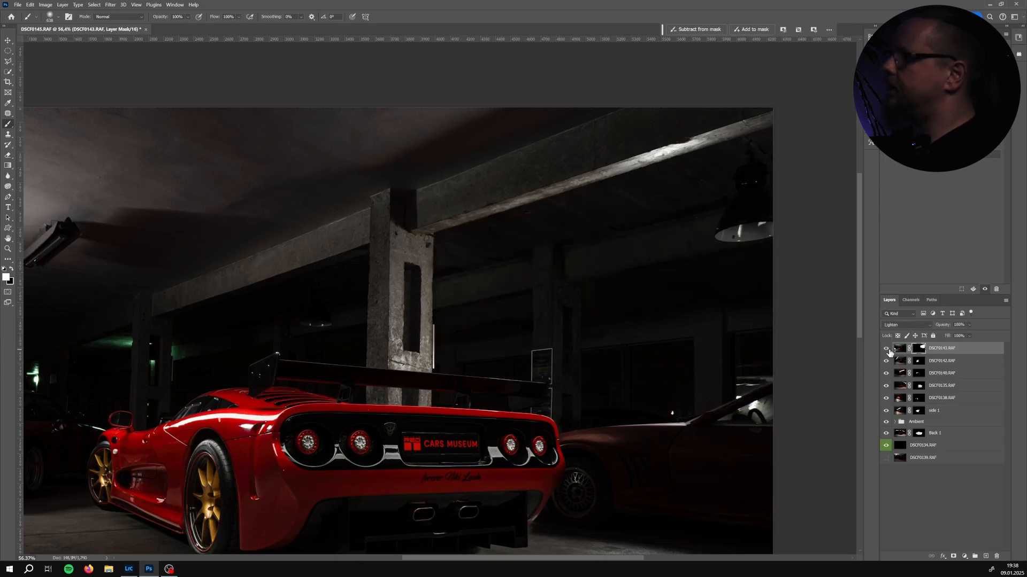
left_click(886, 349)
left_click(886, 348)
left_click(886, 349)
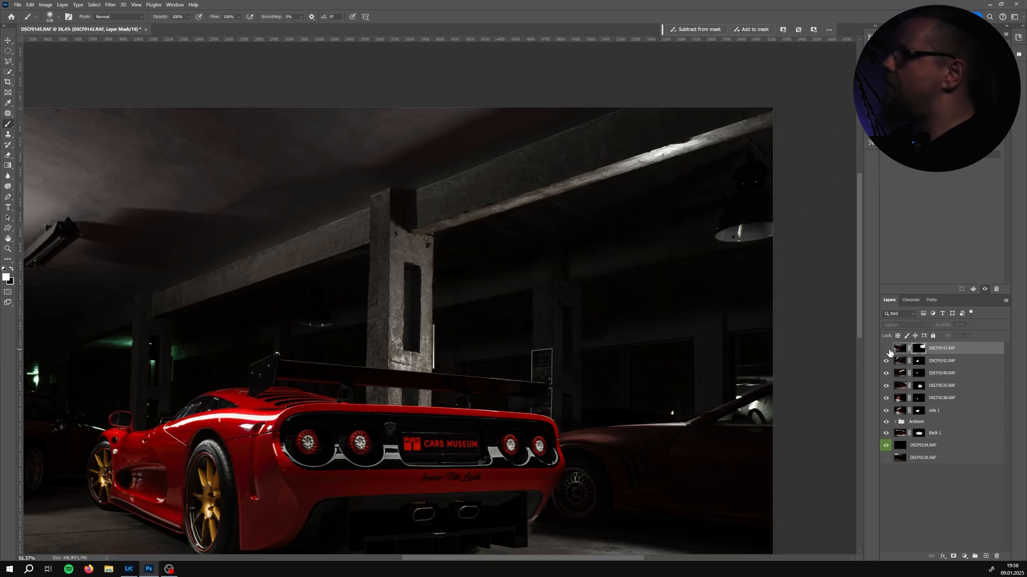
left_click(887, 349)
left_click(886, 349)
left_click(887, 349)
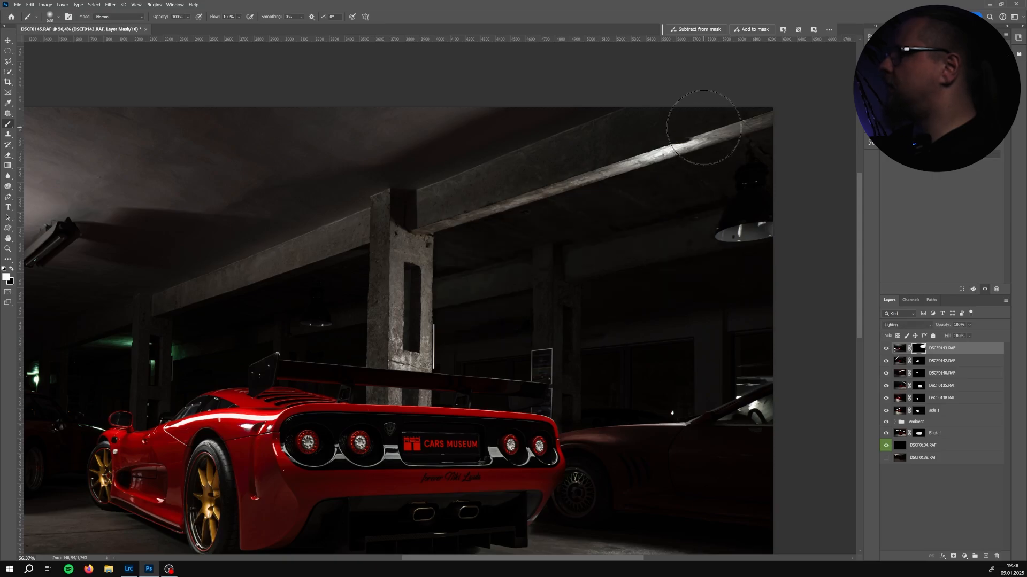
key("x")
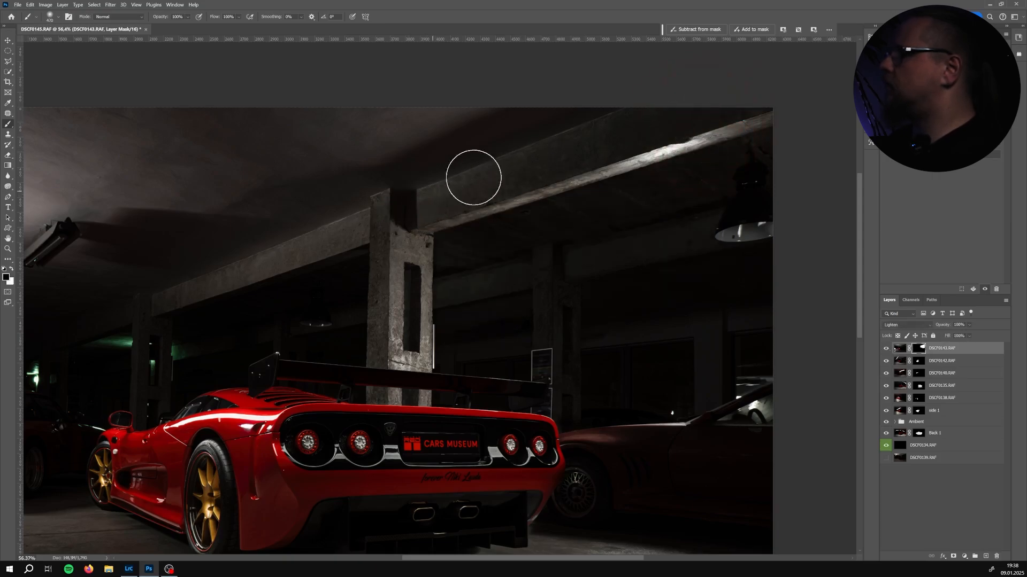
left_click(886, 349)
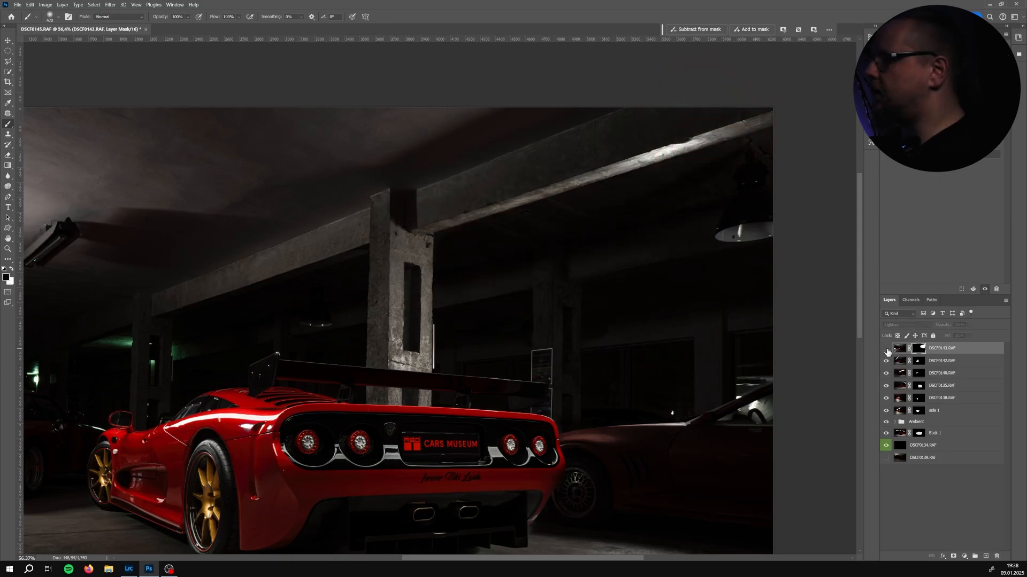
left_click(886, 349)
left_click(886, 350)
left_click(886, 349)
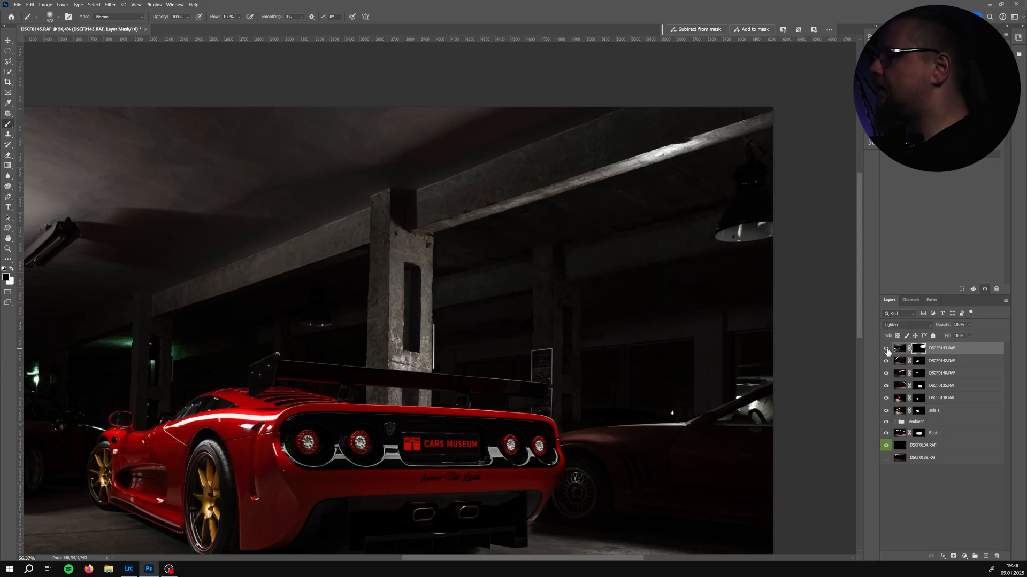
left_click(886, 349)
left_click(886, 349)
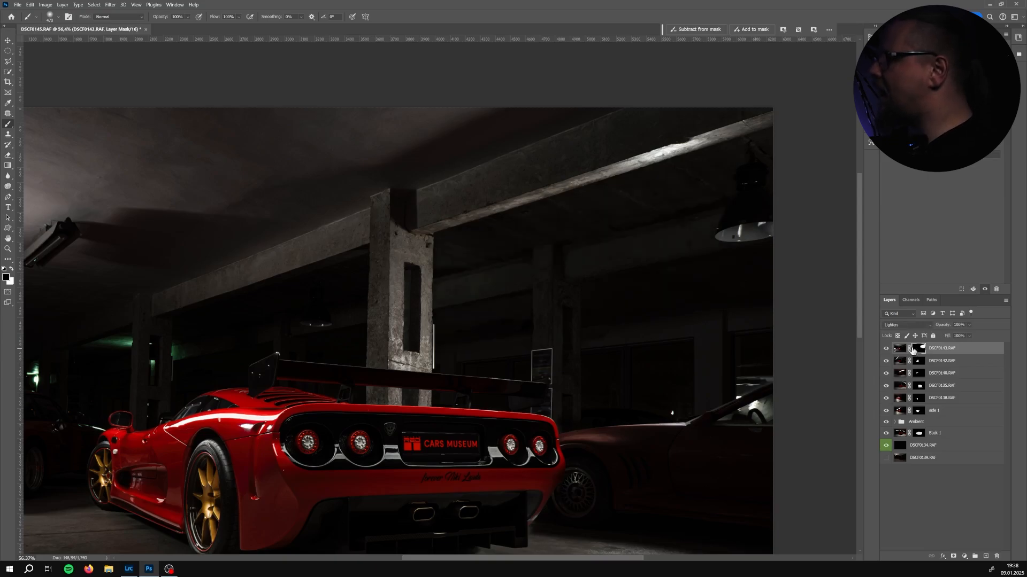
Select DSCF0143's image and lower its layer opacity to 97%
left_click(942, 351)
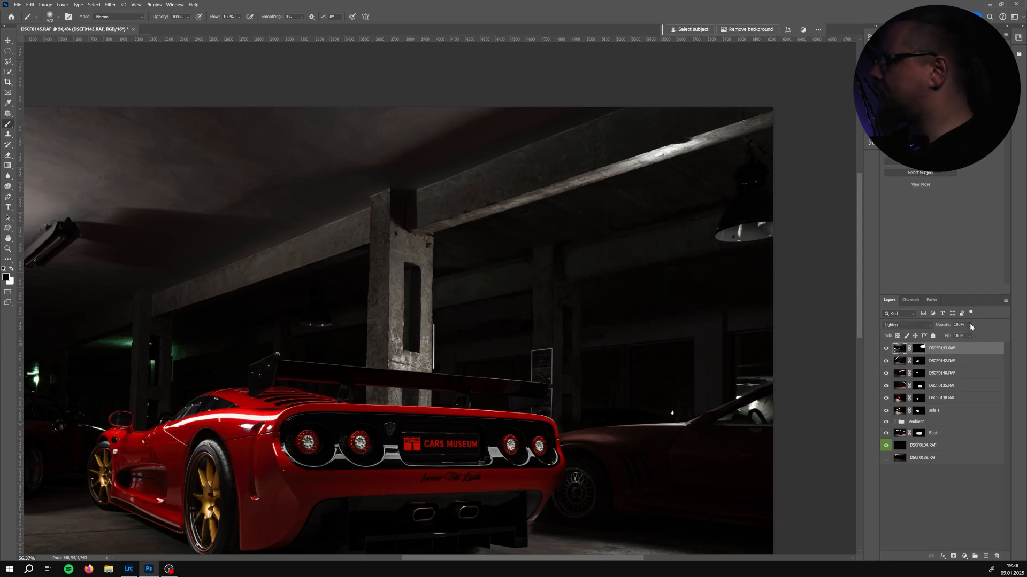
left_click(970, 325)
left_click_drag(963, 336, 955, 335)
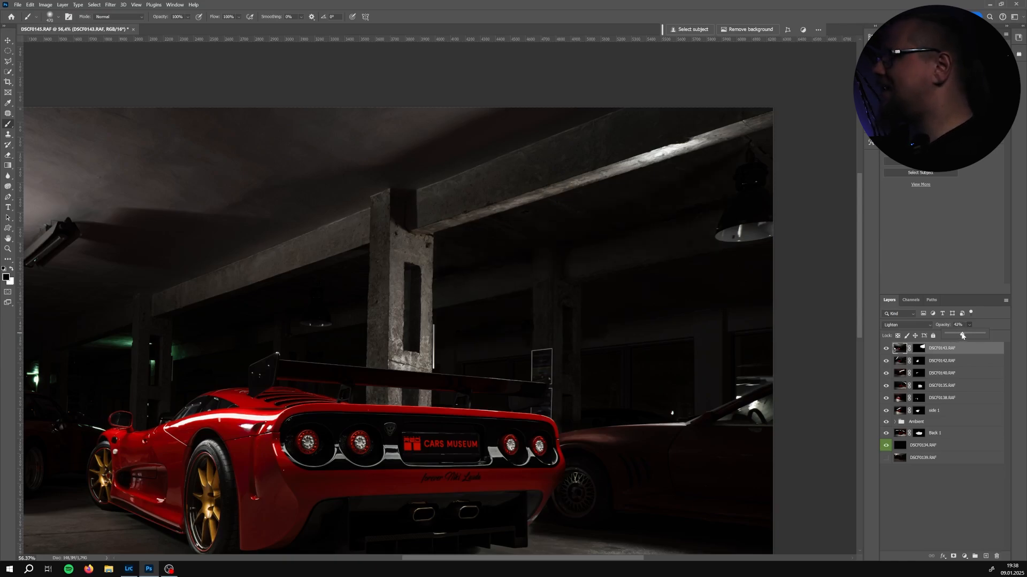
left_click_drag(961, 336, 956, 337)
Toggle DSCF0143 again and review the whole composite at a wider zoom
left_click(887, 349)
left_click(888, 349)
left_click(888, 350)
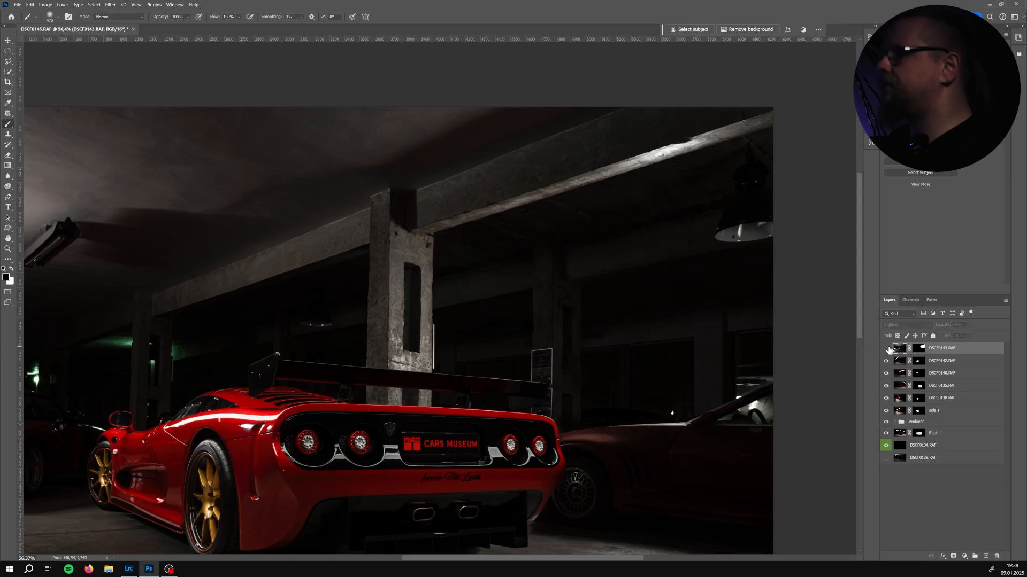
left_click(888, 350)
left_click_drag(505, 340, 611, 258)
scroll(597, 281, "down", 3)
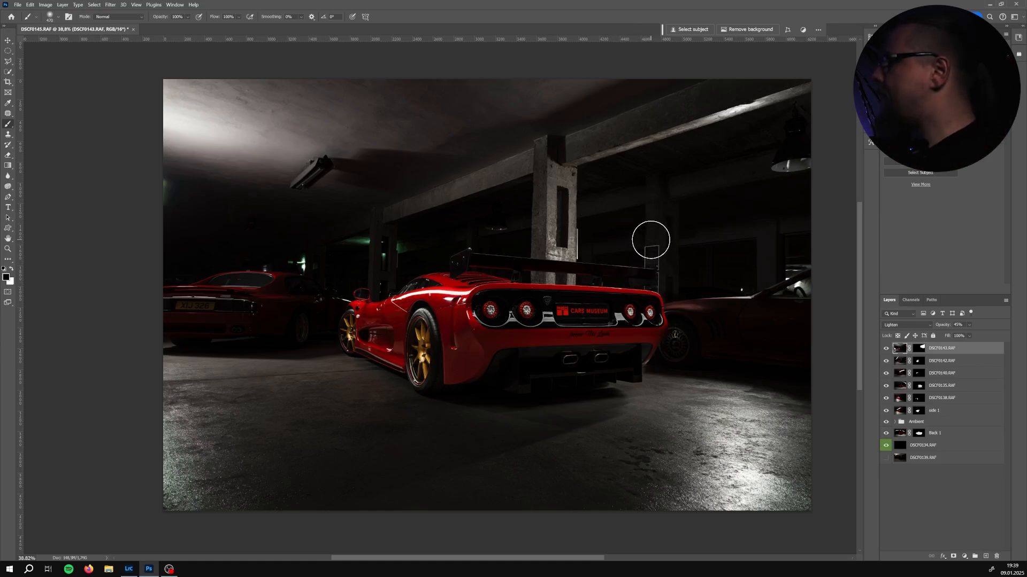
mouse_move(648, 184)
left_mouse_down()
mouse_move(637, 210)
mouse_move(649, 209)
mouse_move(640, 199)
left_mouse_up()
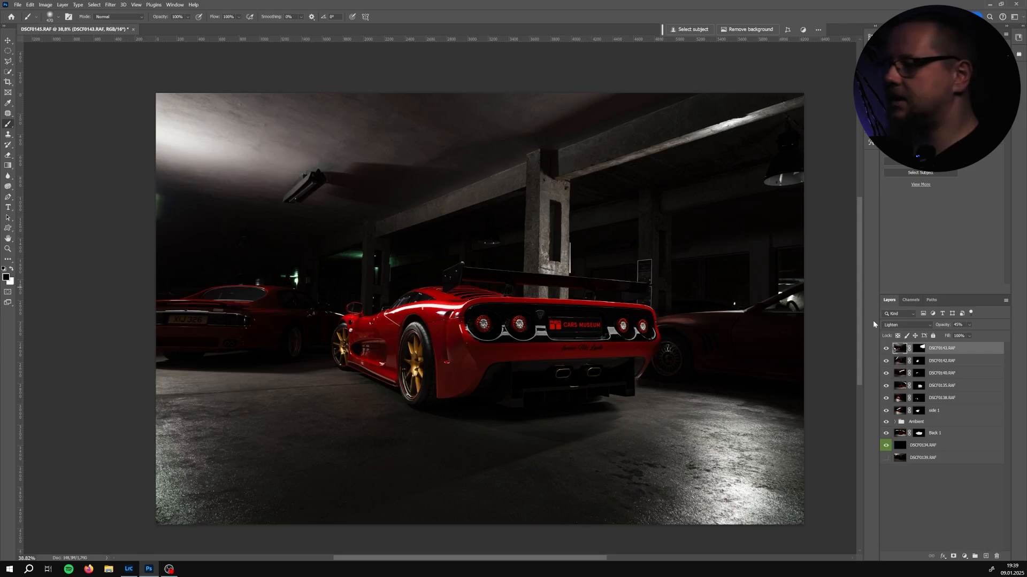
Turn on layer DSCF0139 and move it to the top of the layer stack
left_click(923, 459)
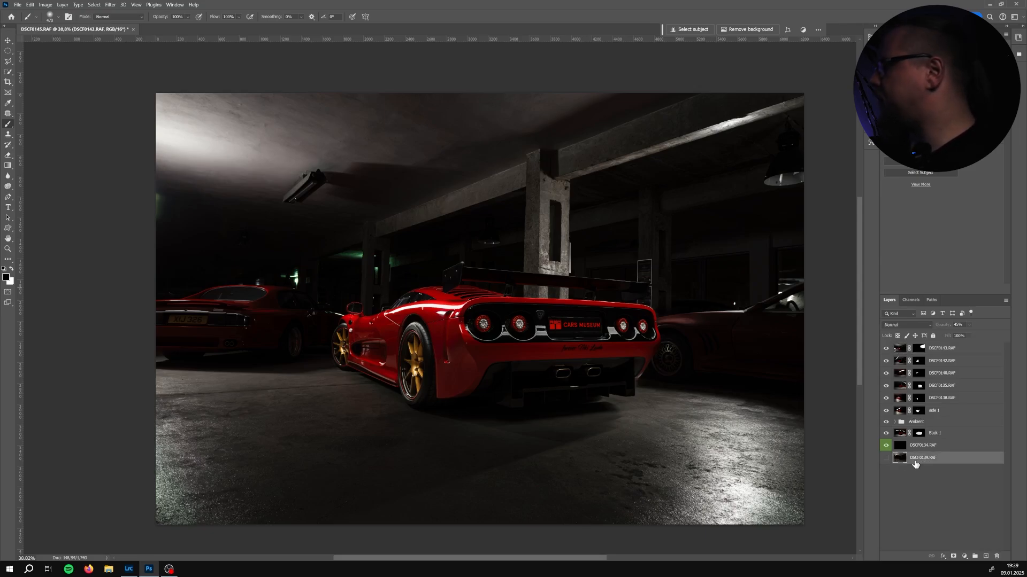
left_click(886, 458)
left_click_drag(944, 459, 952, 349)
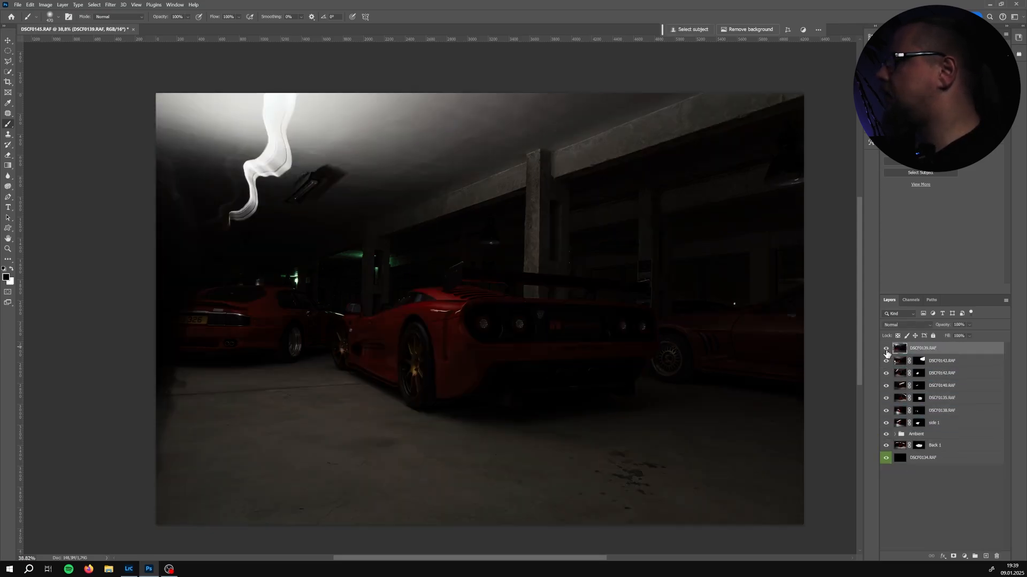
Set DSCF0139's blend mode to Lighten
left_click(886, 349)
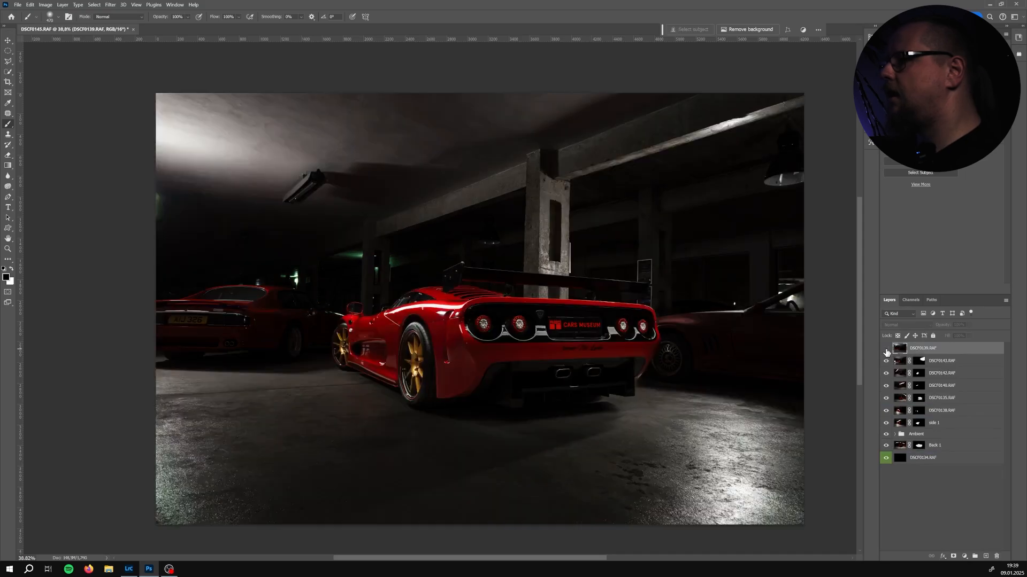
left_click(886, 350)
left_click(899, 325)
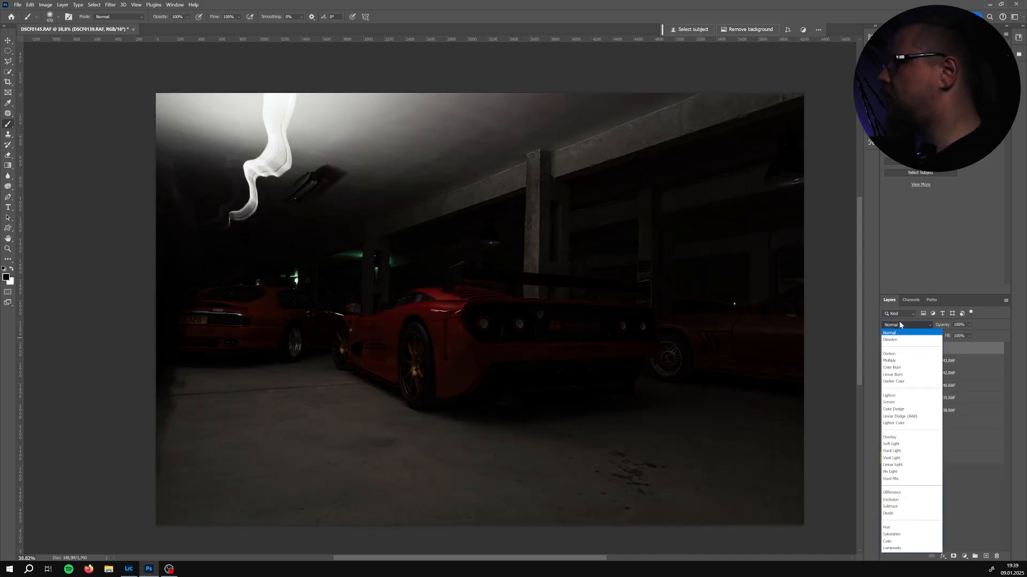
left_click(899, 389)
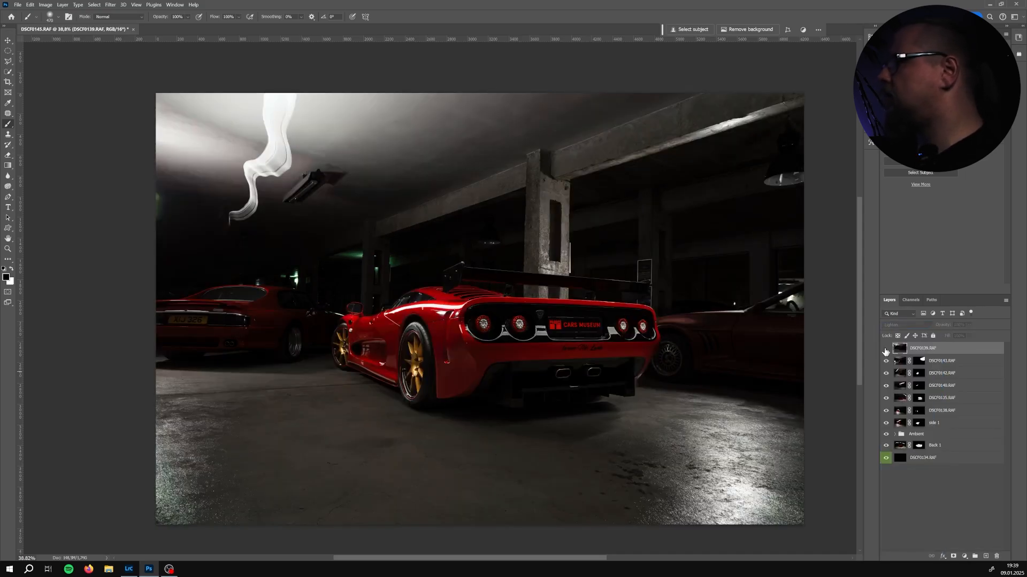
Toggle DSCF0139 on and off to judge its smoke light, then delete the layer
left_click(886, 349)
left_click(886, 349)
left_click(886, 348)
left_click(886, 349)
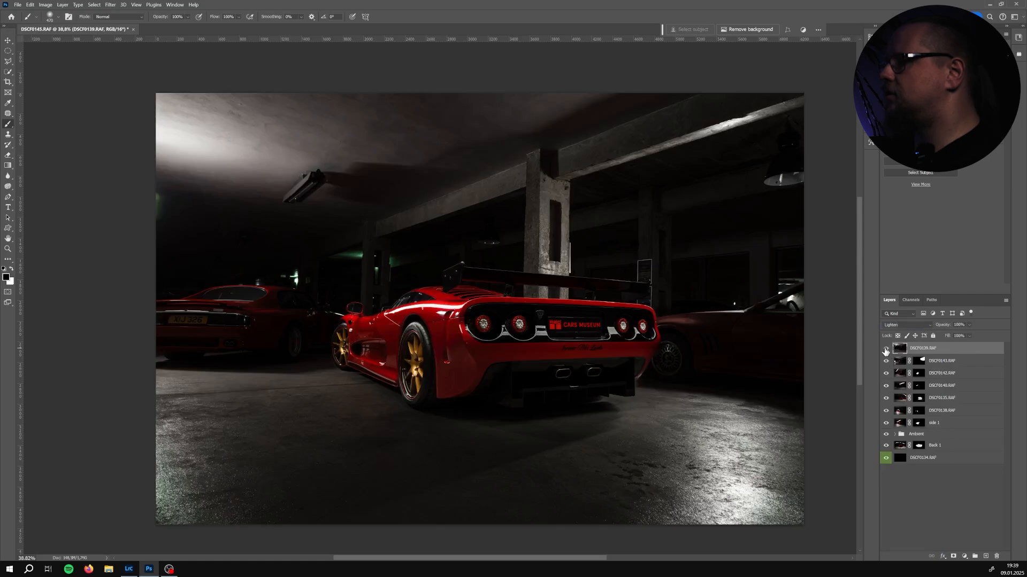
left_click(886, 349)
left_click(886, 349)
left_click(886, 348)
left_click(886, 348)
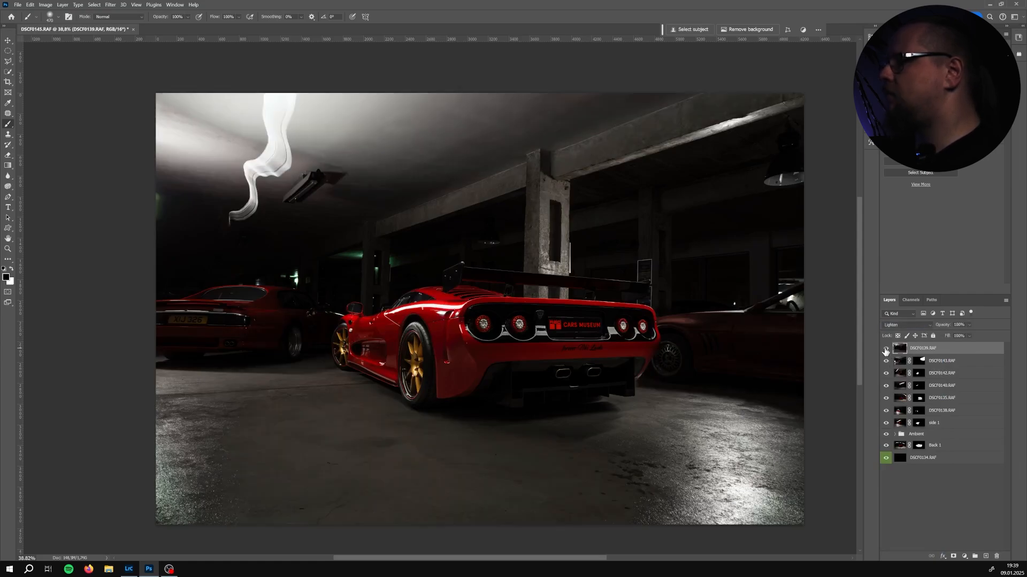
left_click(886, 349)
left_click(886, 349)
left_click(886, 349)
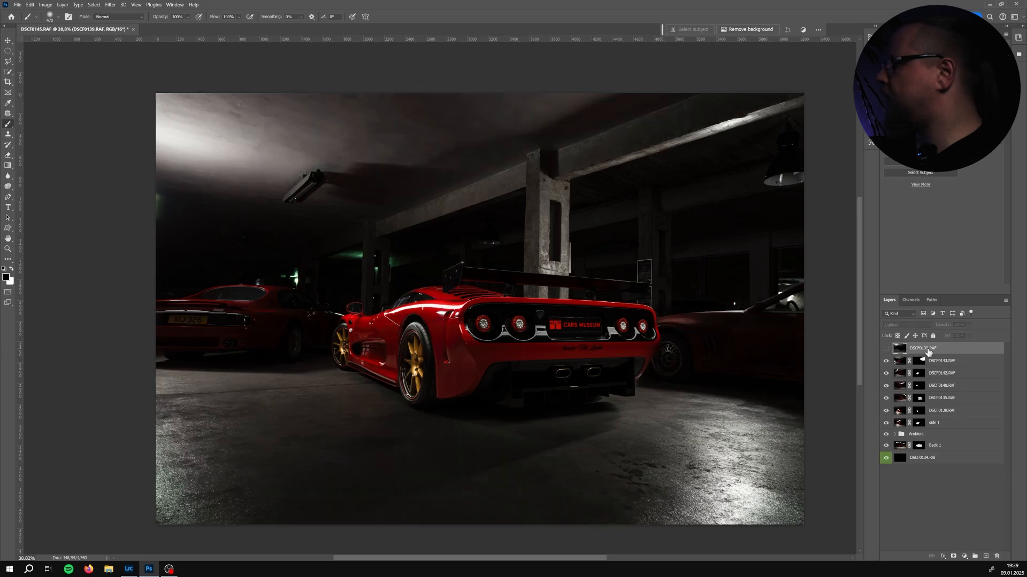
key("Delete")
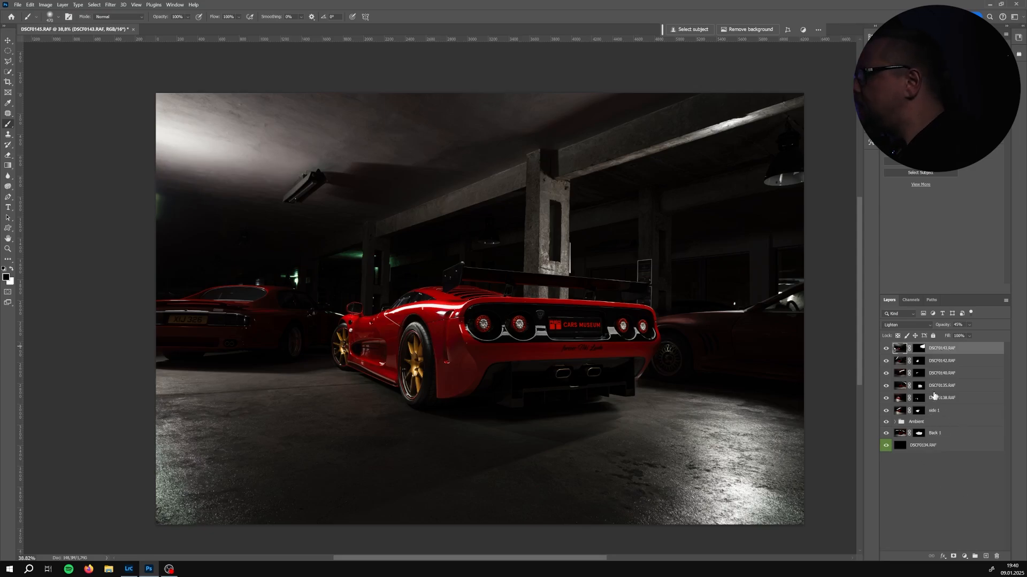
Toggle DSCF0135's visibility repeatedly to check its contribution
left_click(887, 387)
left_click(888, 387)
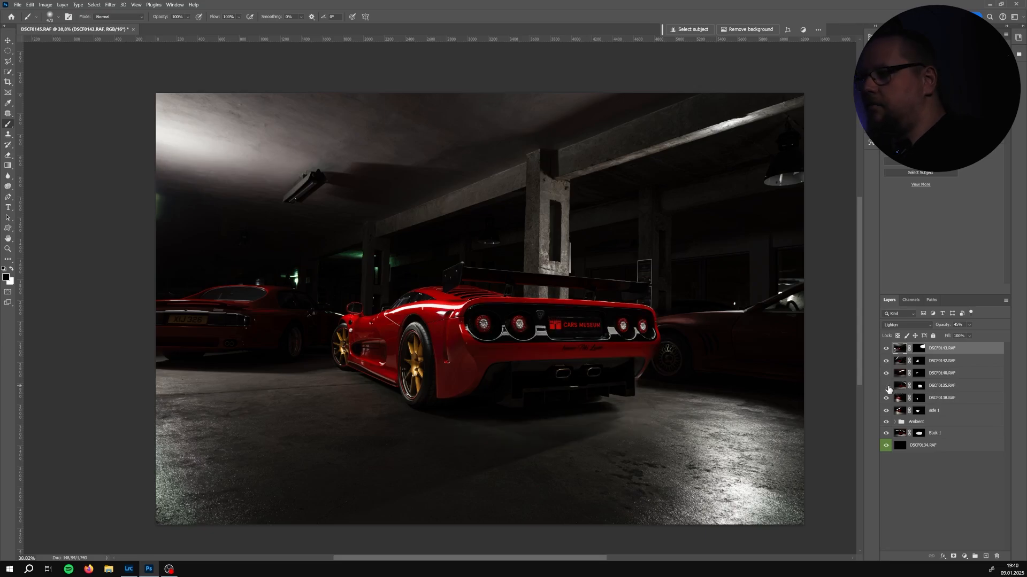
left_click(888, 388)
left_click(888, 388)
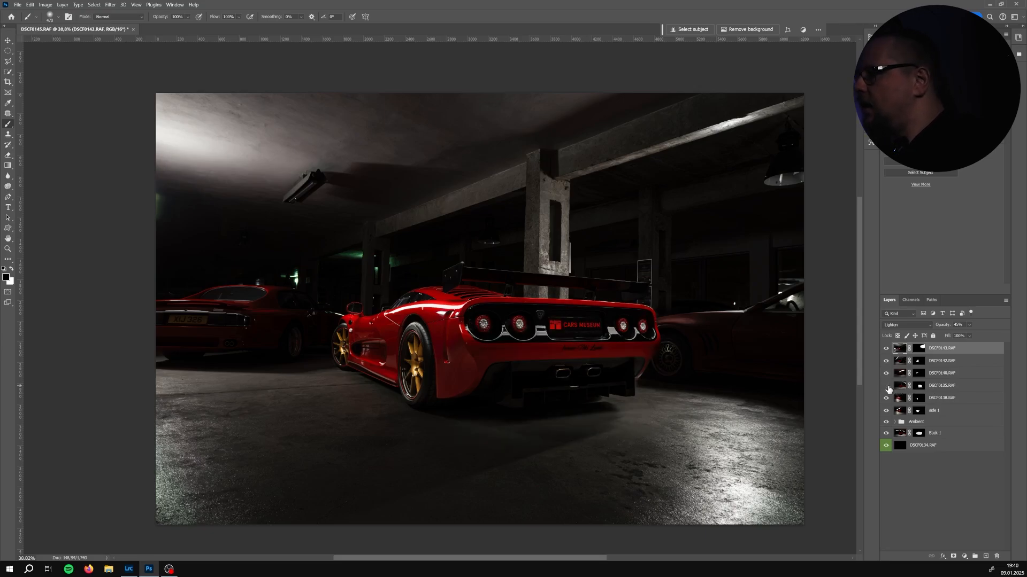
left_click(888, 387)
left_click(888, 387)
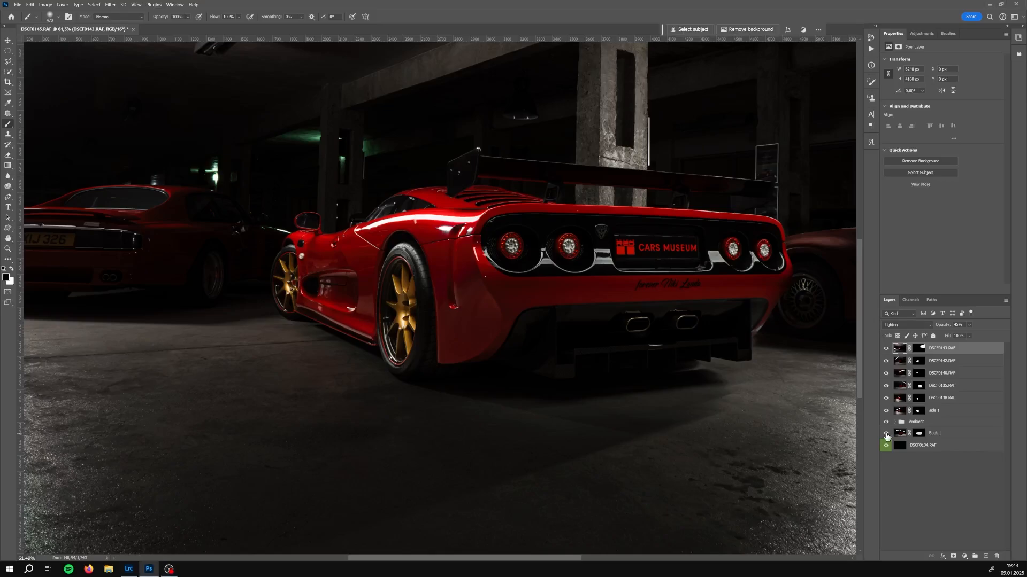
Refine Back 1's layer mask by painting around the car's rear diffuser and the floor beside it
left_click(919, 433)
scroll(751, 342, "up", 5)
left_click_drag(578, 364, 485, 378)
left_click(534, 348)
key("ctrl+z")
key("x")
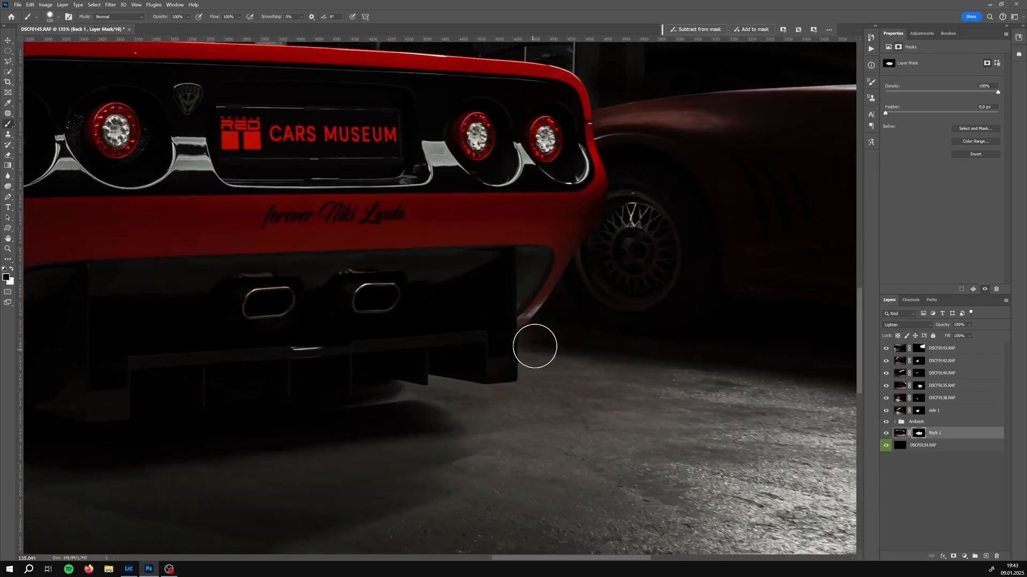
key("x")
left_click_drag(545, 264, 565, 275)
key("x")
mouse_move(536, 354)
left_mouse_down()
mouse_move(621, 211)
mouse_move(622, 147)
mouse_move(561, 246)
left_mouse_up()
key("bracketleft")
key("bracketleft")
key("x")
mouse_move(476, 324)
left_mouse_down()
mouse_move(530, 355)
mouse_move(599, 329)
left_mouse_up()
scroll(606, 326, "down", 5)
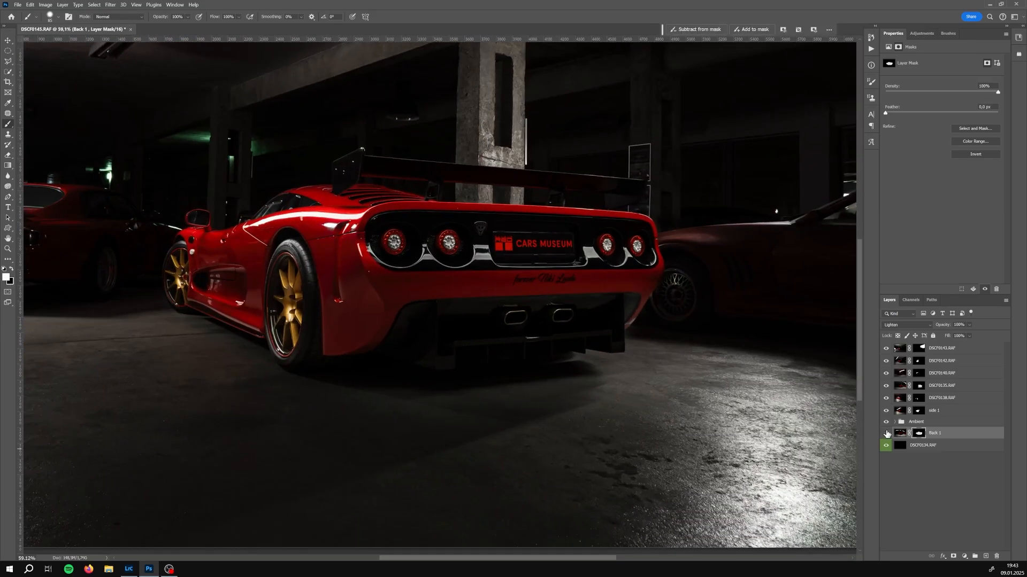
Expand the Ambient group and toggle it on and off while touching up Back 1's mask on the floor
key("ctrl+0")
left_click(915, 422)
left_click(894, 421)
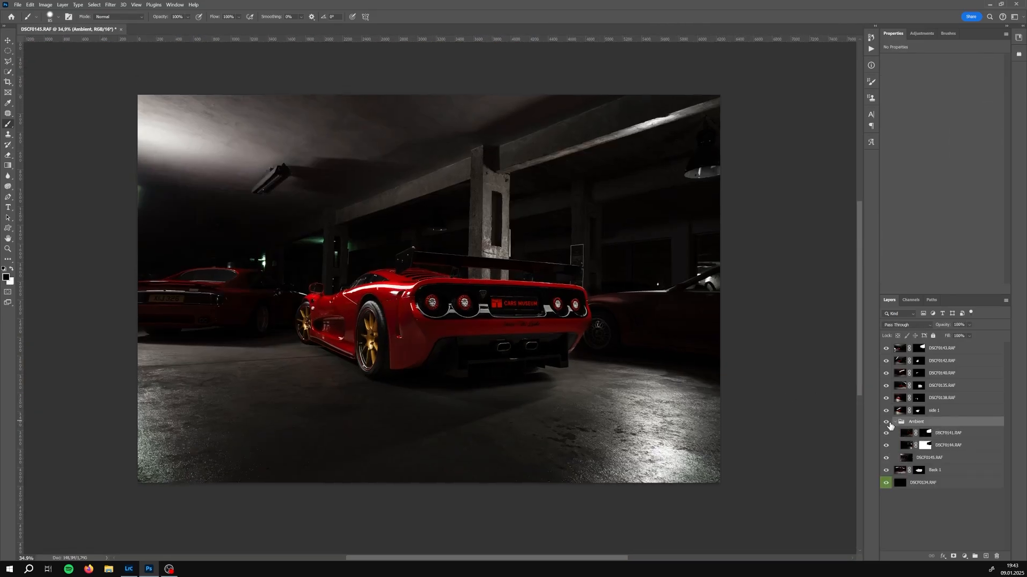
left_click(886, 421)
left_click(919, 470)
left_click(886, 422)
left_click_drag(580, 407, 796, 435)
key("x")
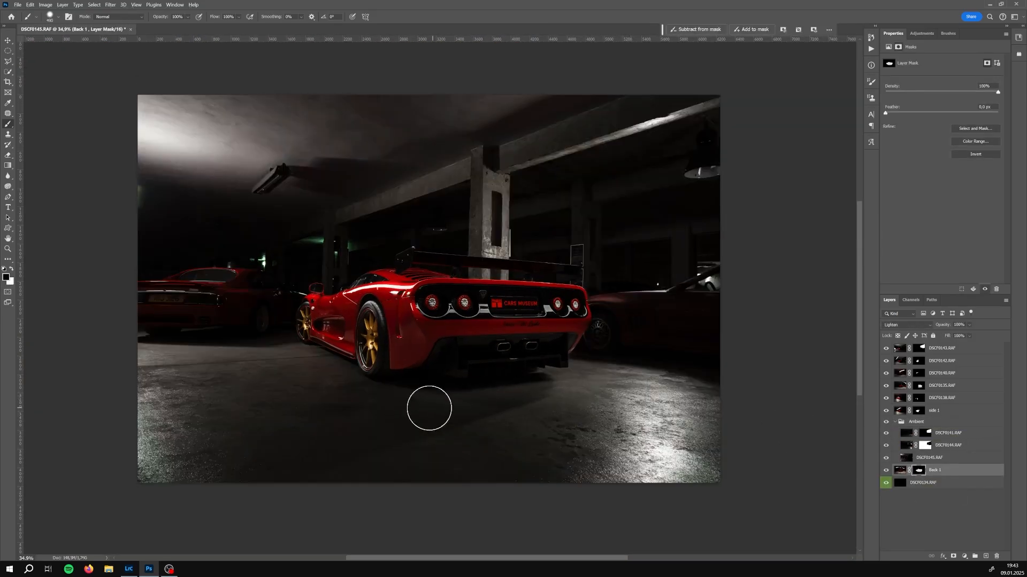
left_click(886, 423)
left_click(887, 423)
Add a layer mask to DSCF0145 in the Ambient group and paint on it, toggling the layer to check
left_click(889, 458)
left_click(888, 458)
left_click(949, 459)
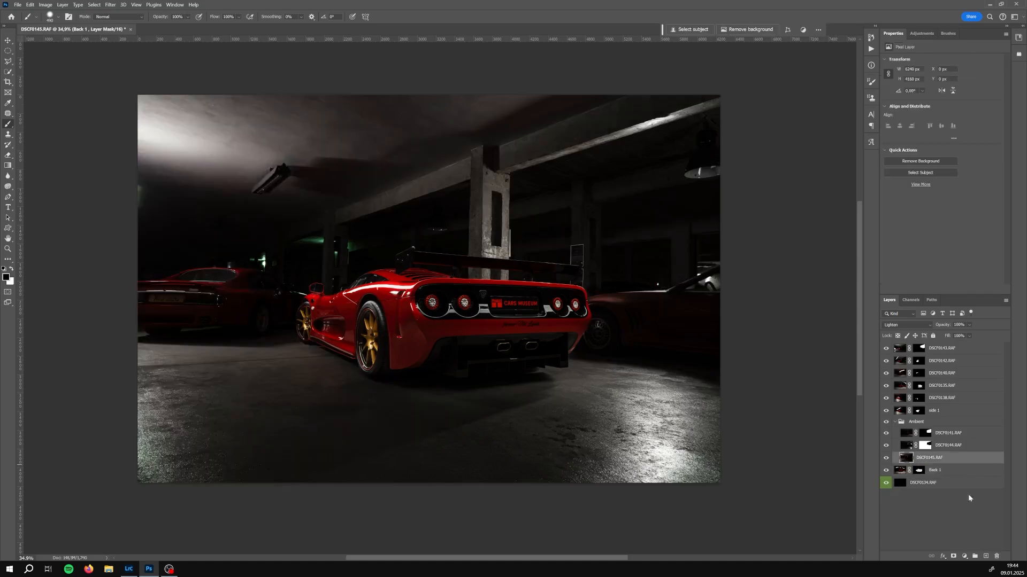
left_click(953, 557)
left_click(888, 458)
left_click(888, 459)
scroll(394, 304, "up", 5)
left_click_drag(394, 304, 208, 304)
left_click_drag(404, 290, 351, 284)
scroll(259, 394, "down", 5)
left_click(886, 458)
left_click(886, 459)
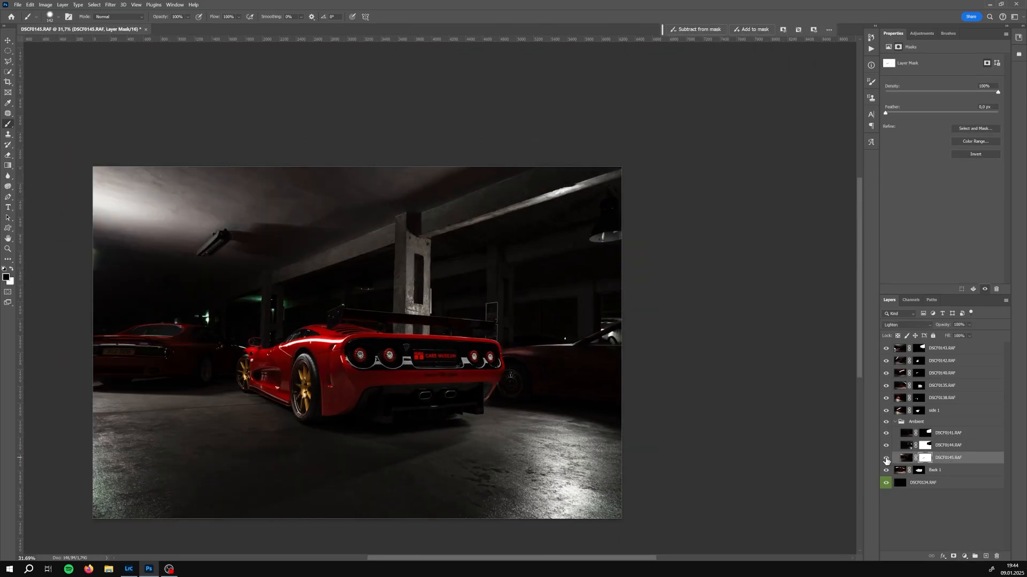
left_click(886, 458)
left_click(886, 459)
scroll(484, 289, "up", 4)
scroll(665, 347, "up", 3)
mouse_move(749, 354)
left_mouse_down()
mouse_move(665, 347)
mouse_move(629, 366)
mouse_move(642, 395)
left_mouse_up()
key("l")
left_click(695, 260)
left_click(623, 266)
left_click(625, 381)
double_click(701, 347)
key("b")
key("ctrl+d")
Draw a pen path around the area above the right-hand car, turn it into a selection, and paint DSCF0145's mask inside it
key("p")
left_click(694, 372)
left_click(588, 422)
left_click(583, 430)
left_click(722, 431)
key("ctrl+Return")
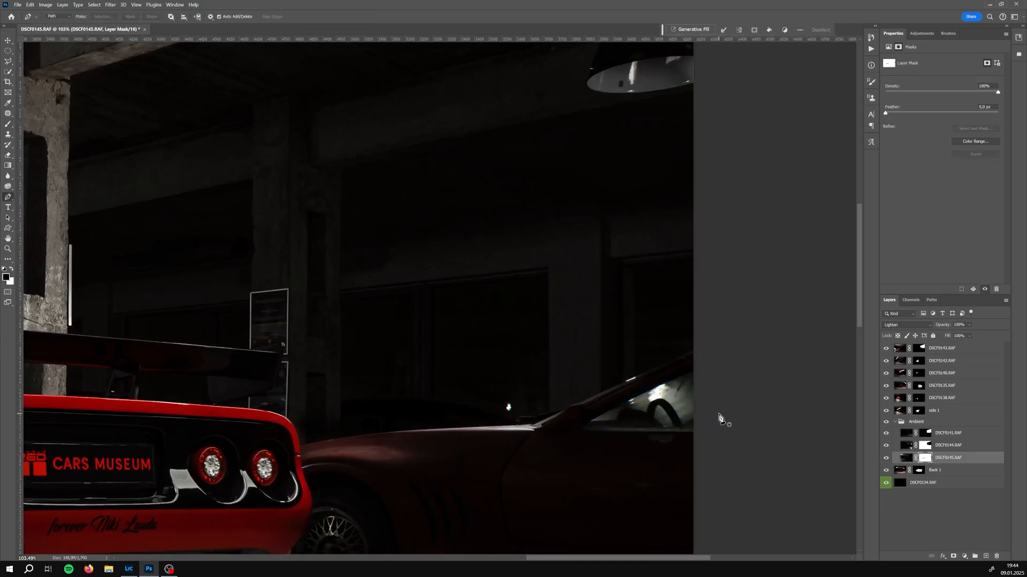
key("b")
left_click_drag(606, 432, 695, 408)
key("ctrl+d")
Select DSCF0144's mask and toggle the layer on and off to check its contribution
scroll(735, 385, "down", 5)
left_click(925, 446)
left_click(886, 446)
left_click(886, 446)
scroll(695, 343, "up", 4)
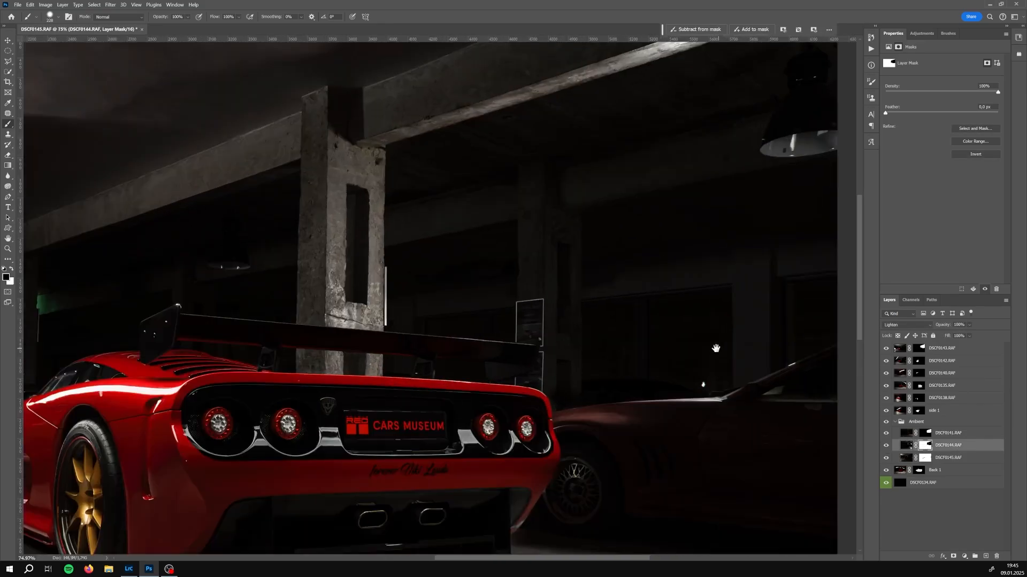
Paint DSCF0144's layer mask over the dark area above the right-hand car
left_click_drag(715, 351, 495, 356)
key("x")
left_click_drag(562, 398, 756, 388)
key("ctrl+z")
key("ctrl+z")
key("x")
left_click_drag(551, 400, 619, 401)
key("x")
scroll(602, 408, "up", 4)
mouse_move(475, 397)
left_mouse_down()
mouse_move(495, 371)
mouse_move(628, 310)
left_mouse_up()
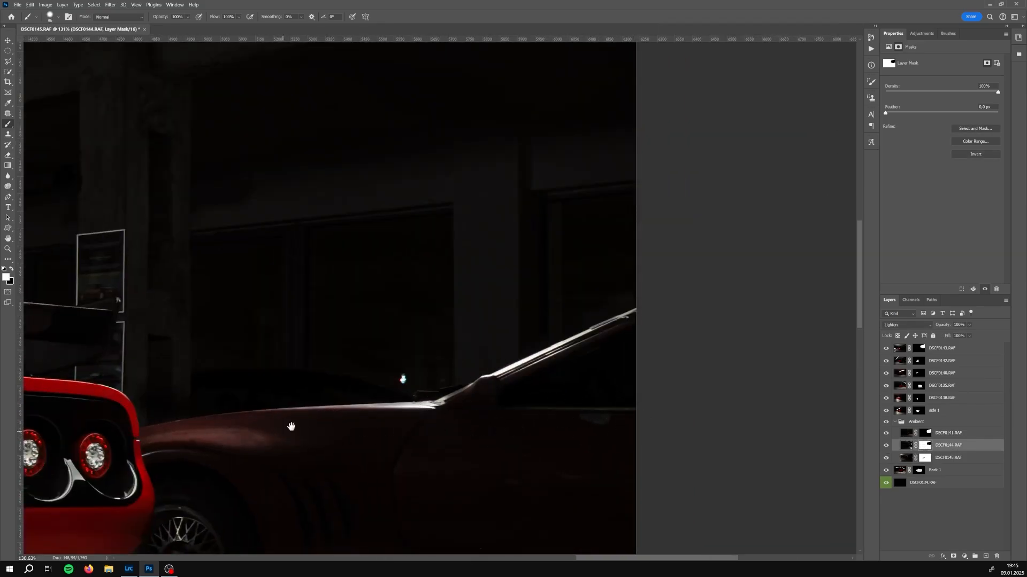
left_click_drag(290, 426, 550, 342)
Toggle DSCF0144, DSCF0145 and DSCF0141 in the Ambient group on and off and select DSCF0141's mask to compare
left_click(886, 446)
left_click(886, 446)
left_click(886, 459)
left_click(885, 458)
left_click(886, 433)
left_click(886, 434)
left_click(924, 433)
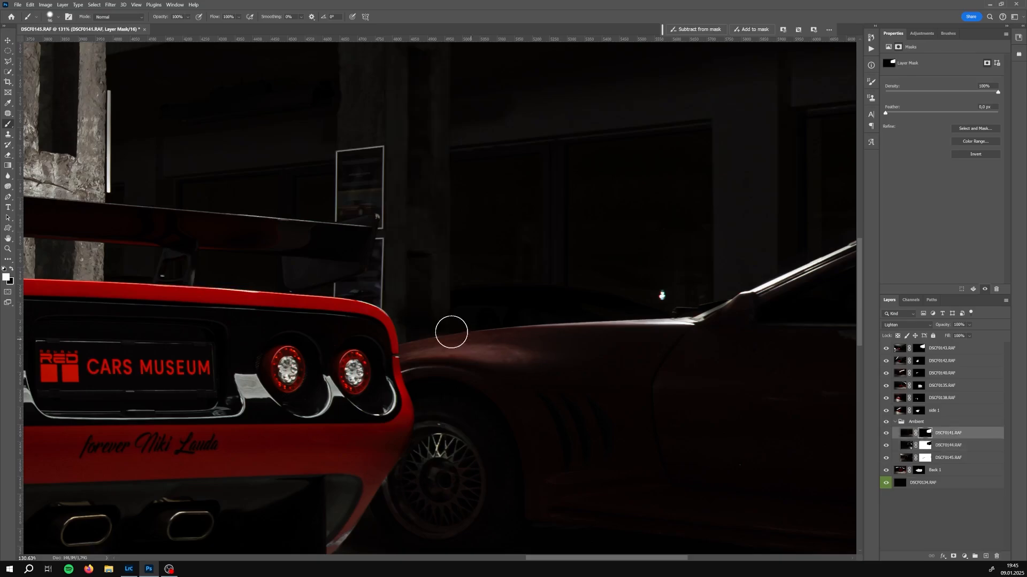
key("]")
key("ctrl+0")
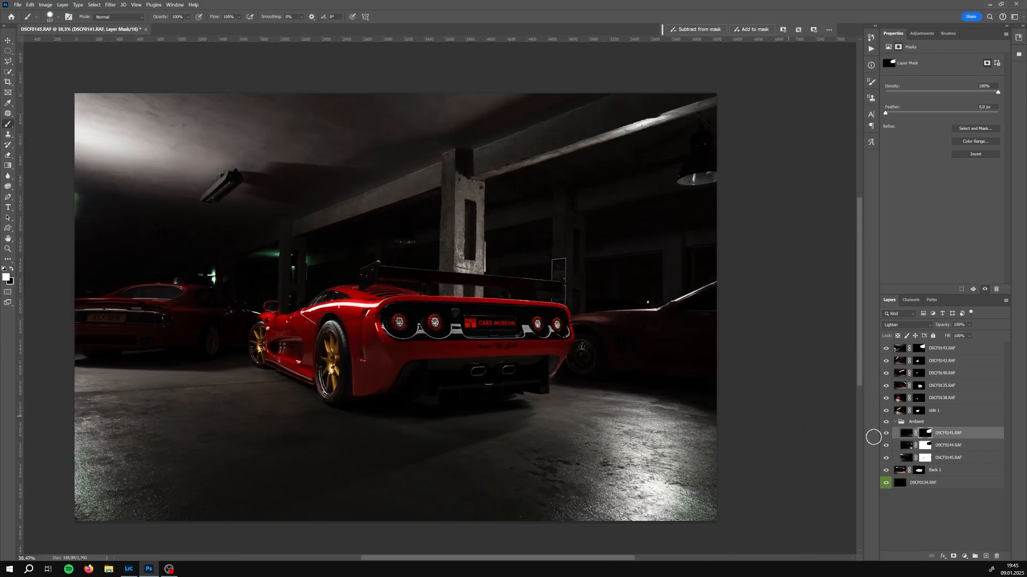
Toggle side 1 and Back 1 to compare, then paint on side 1's layer mask
left_click(886, 410)
left_click(886, 411)
left_click(886, 411)
left_click(886, 470)
left_click(886, 470)
left_click(886, 411)
left_click(917, 412)
scroll(369, 399, "up", 4)
scroll(265, 344, "up", 8)
key("x")
mouse_move(417, 399)
left_mouse_down()
mouse_move(393, 395)
mouse_move(409, 408)
mouse_move(250, 344)
mouse_move(236, 330)
mouse_move(246, 277)
left_mouse_up()
scroll(418, 400, "up", 5)
key("x")
scroll(231, 301, "down", 8)
Select DSCF0138 and toggle DSCF0138 and DSCF0142 on and off to check their contributions
left_click(898, 398)
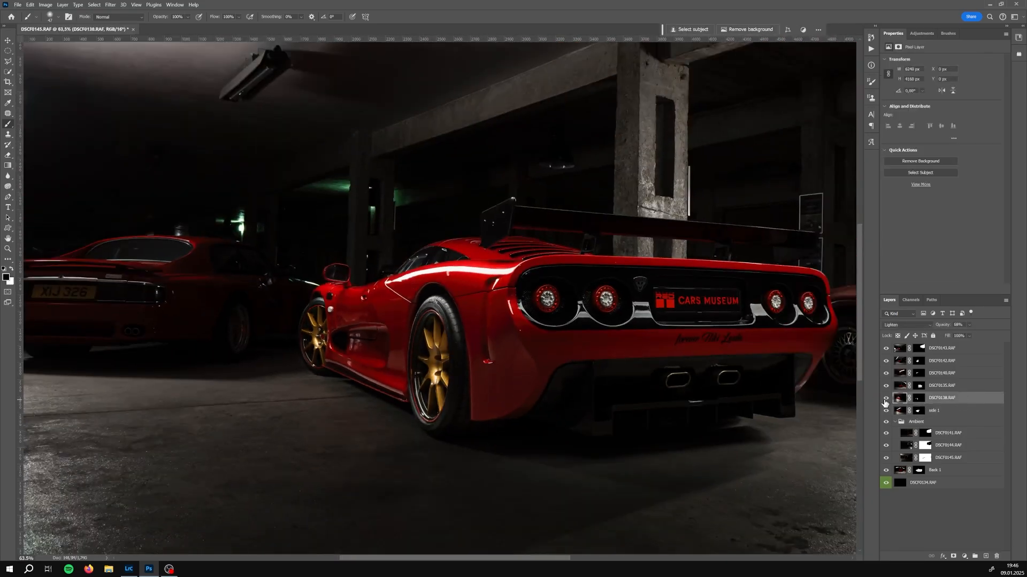
left_click(886, 398)
left_click(886, 398)
left_click(886, 362)
left_click(885, 362)
Paint on DSCF0142's layer mask to refine its light on the car
left_click(918, 361)
scroll(454, 295, "up", 1)
key("x")
left_click(886, 362)
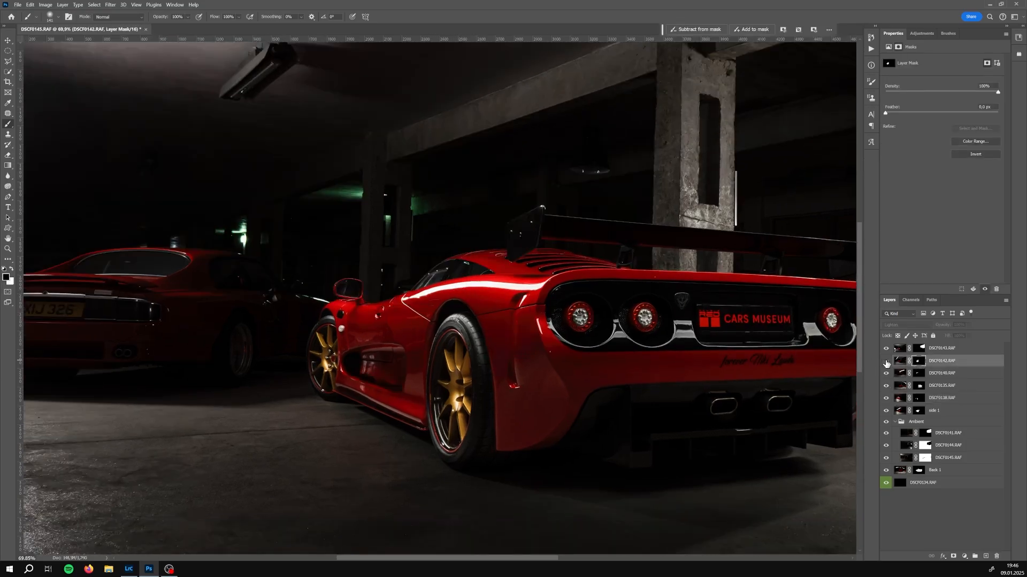
left_click(886, 362)
left_click_drag(683, 350, 481, 330)
scroll(463, 332, "down", 4)
Select all layers, duplicate them and merge the copies into a single layer
left_click(952, 482)
left_click(944, 352, "shift")
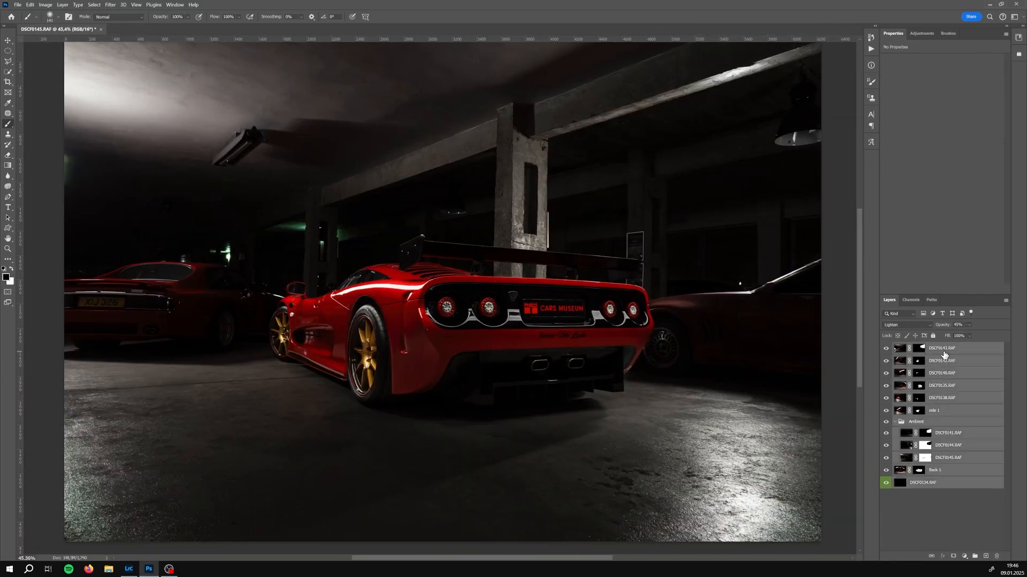
key("ctrl+j")
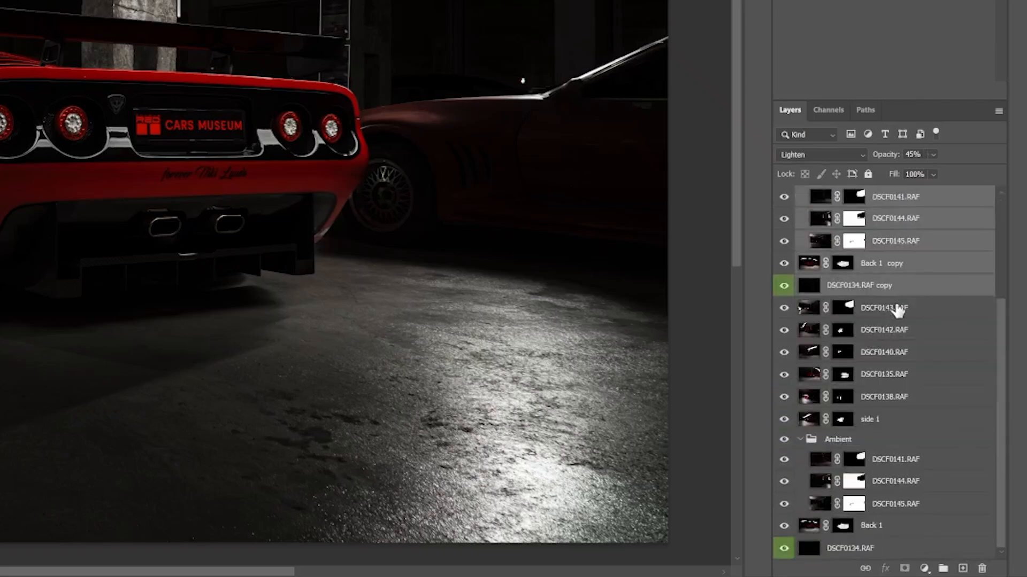
right_click(901, 299)
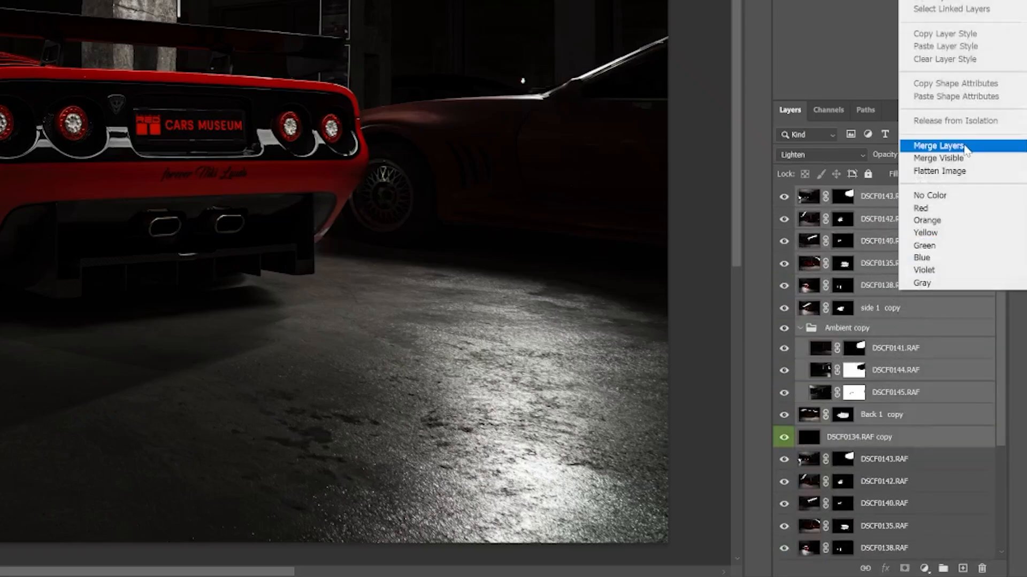
left_click(920, 149)
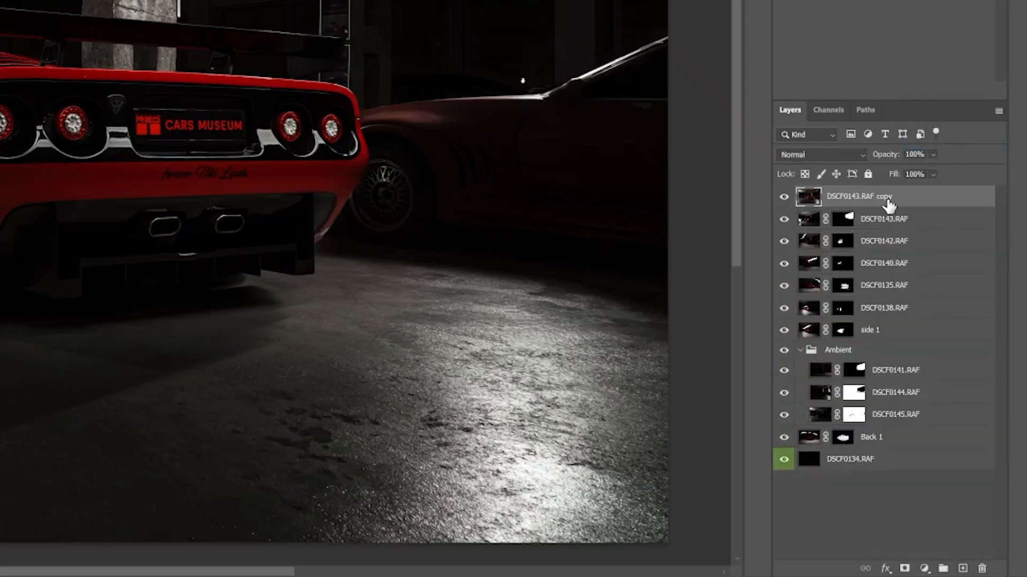
Give the merged layer a green colour label and duplicate it
right_click(884, 202)
left_click(913, 533)
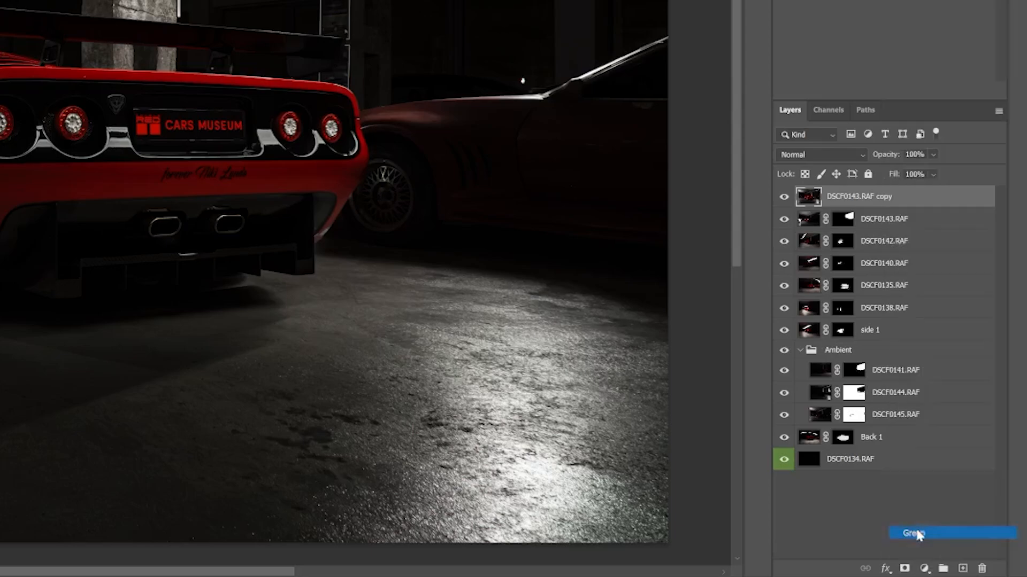
key("ctrl+j")
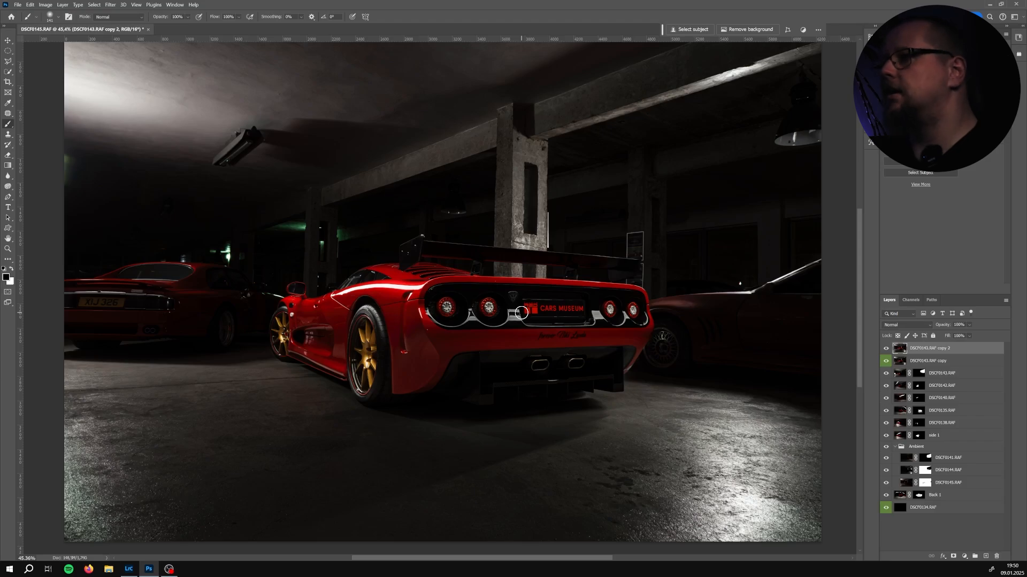
Save the document as DSCF0134-Edit in Large Document Format (*.PSB) into the Foto 2024 folder
left_click(20, 6)
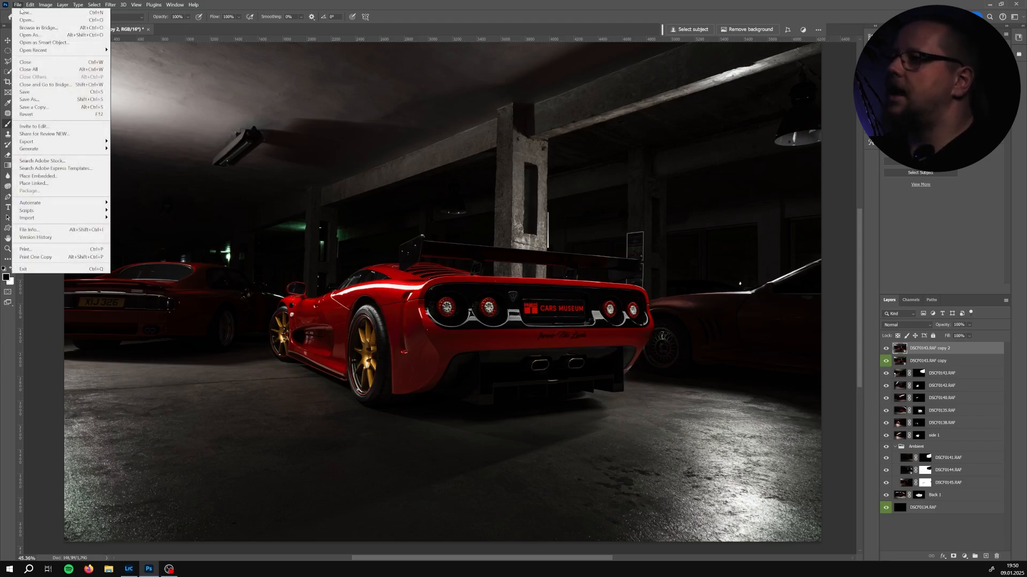
left_click(57, 100)
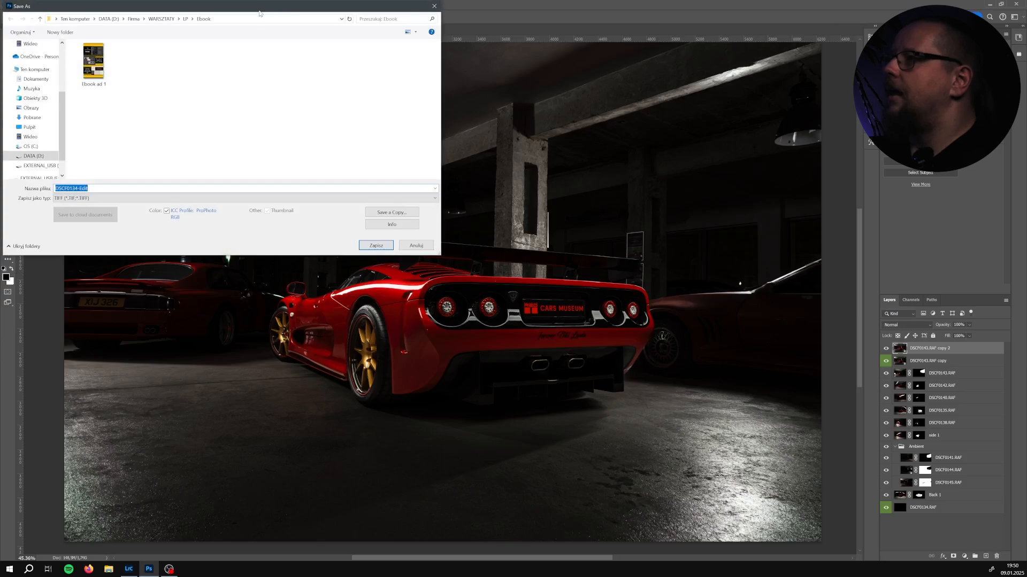
left_click_drag(261, 16, 424, 54)
scroll(197, 139, "up", 3)
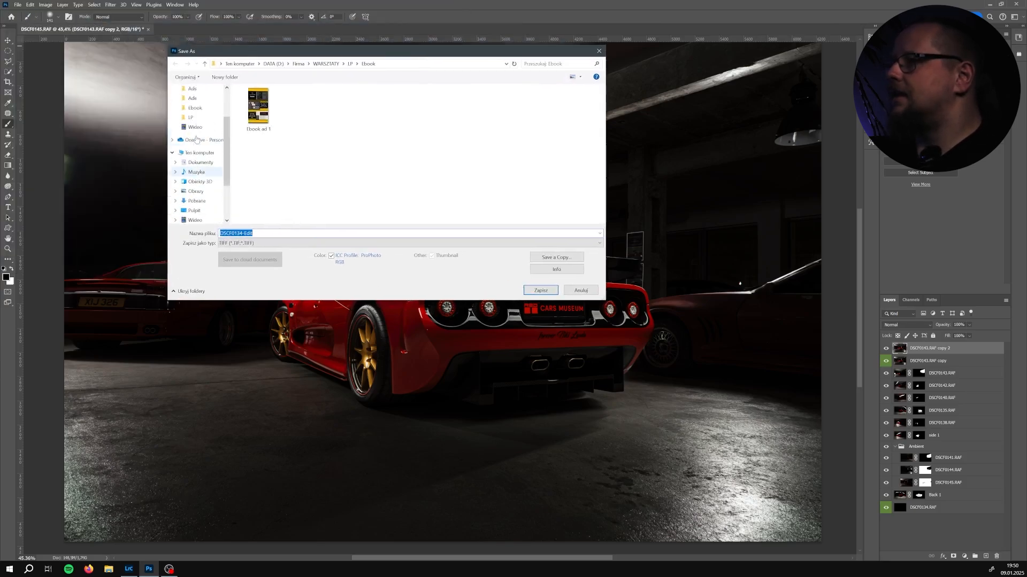
left_click(196, 142)
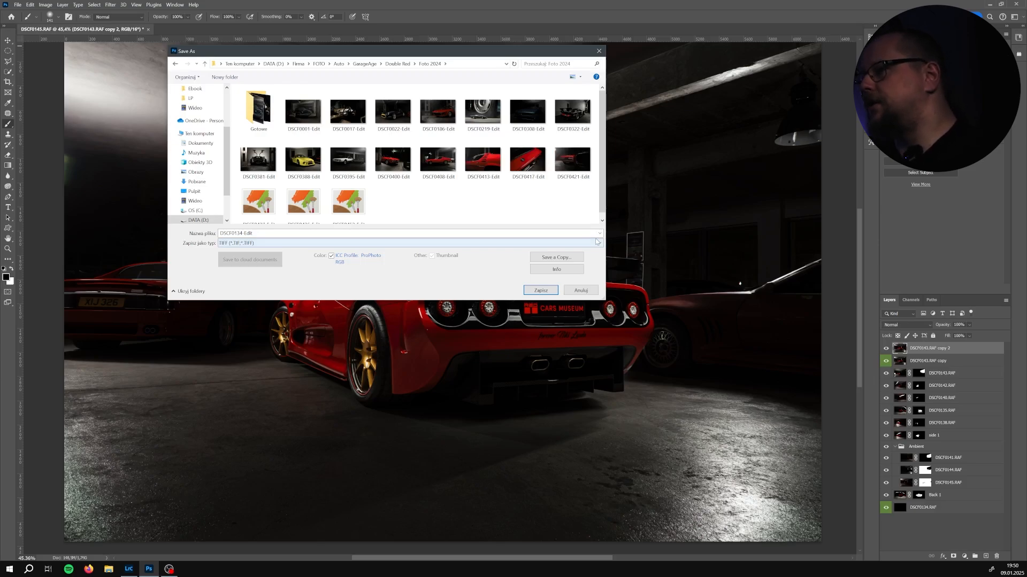
left_click(456, 246)
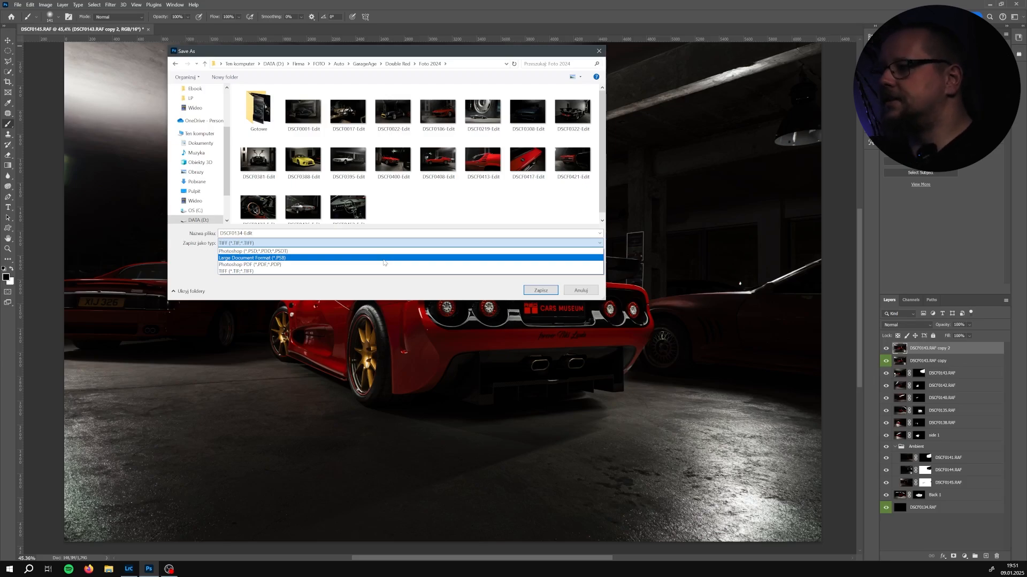
left_click(311, 259)
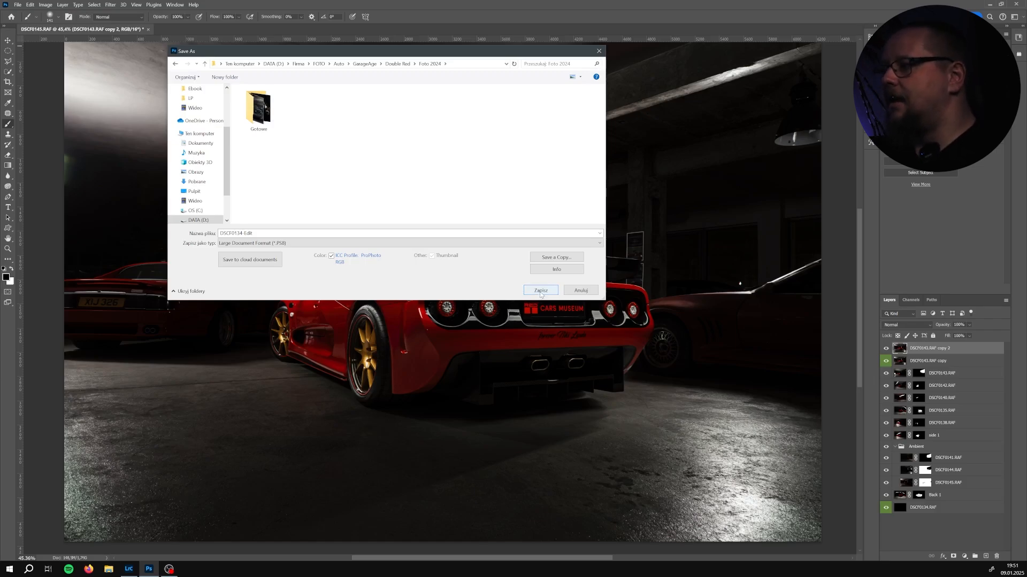
left_click(540, 292)
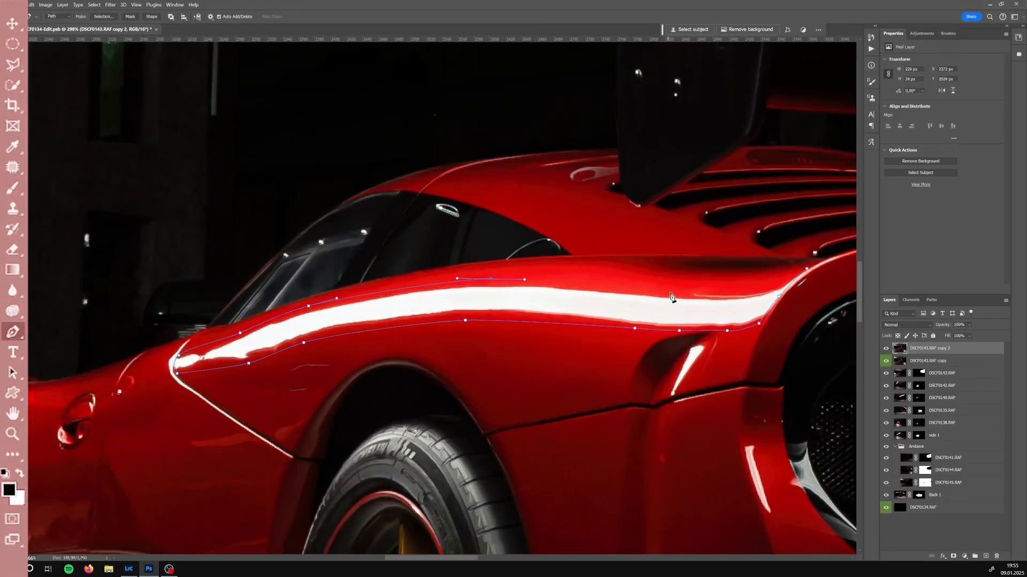
Turn the pen path around the long highlight streak on the car's side into a selection and remove it with Generative Fill
left_click(690, 30)
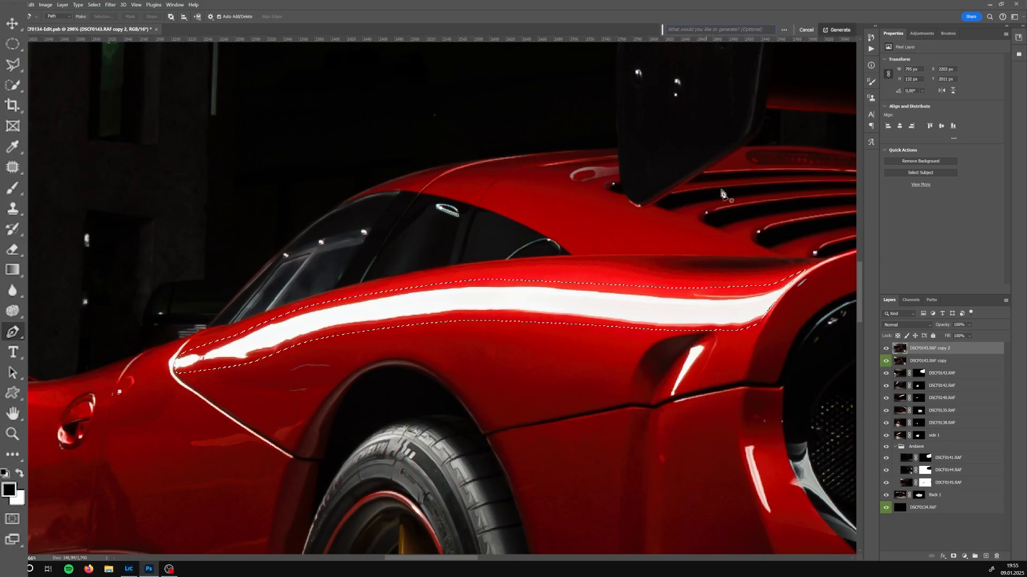
left_click(836, 29)
right_click(917, 348)
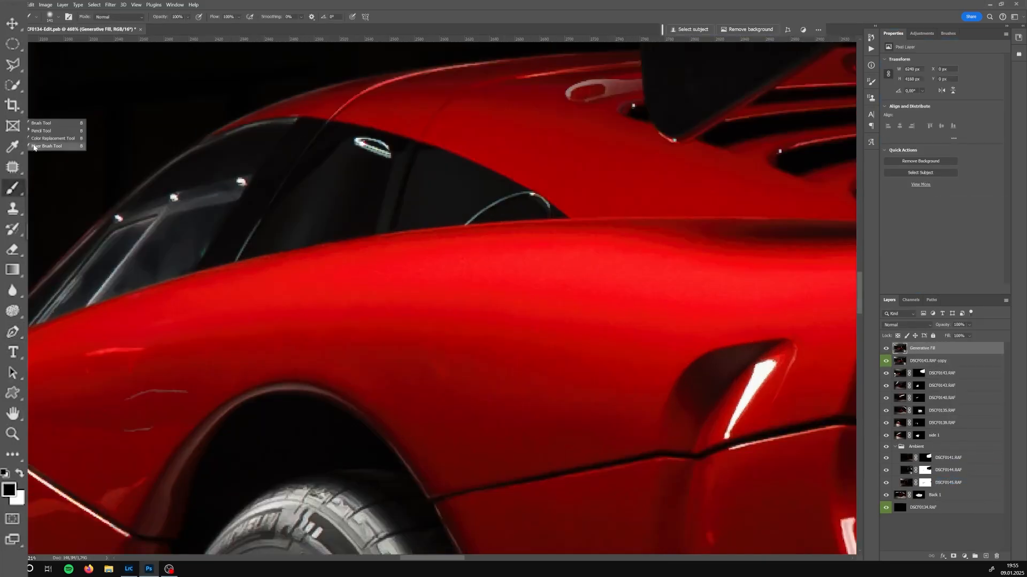
Smooth the retouched paint around the rear fender with the Mixer Brush and Spot Healing Brush
left_click(34, 148)
left_click_drag(615, 259, 524, 254)
left_click_drag(228, 291, 514, 272)
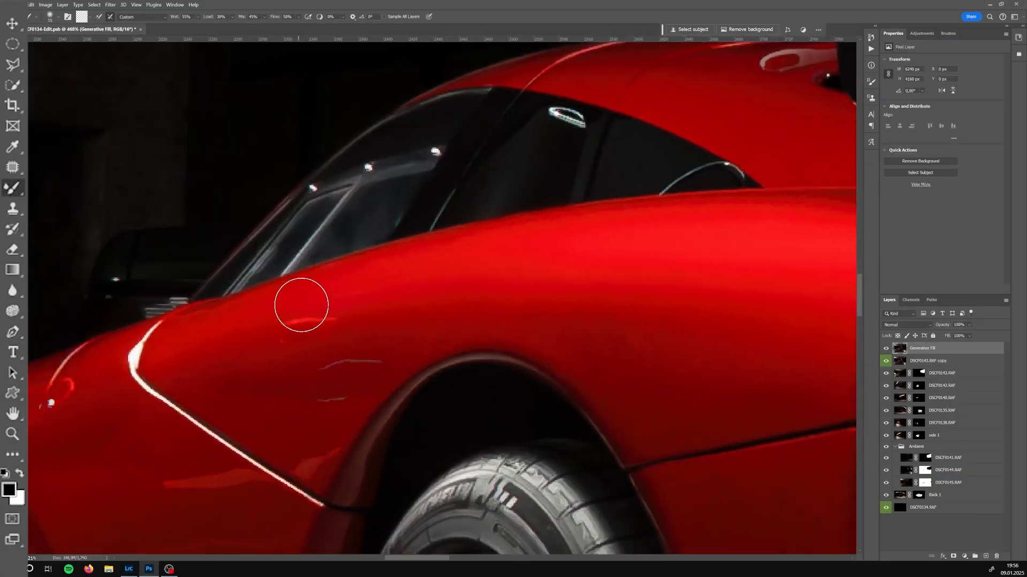
left_click_drag(197, 335, 221, 330)
key("j")
mouse_move(370, 308)
left_mouse_down()
mouse_move(316, 309)
mouse_move(369, 313)
left_mouse_up()
left_click_drag(340, 317, 342, 291)
left_click_drag(369, 347, 417, 350)
left_click_drag(356, 395, 324, 400)
key("b")
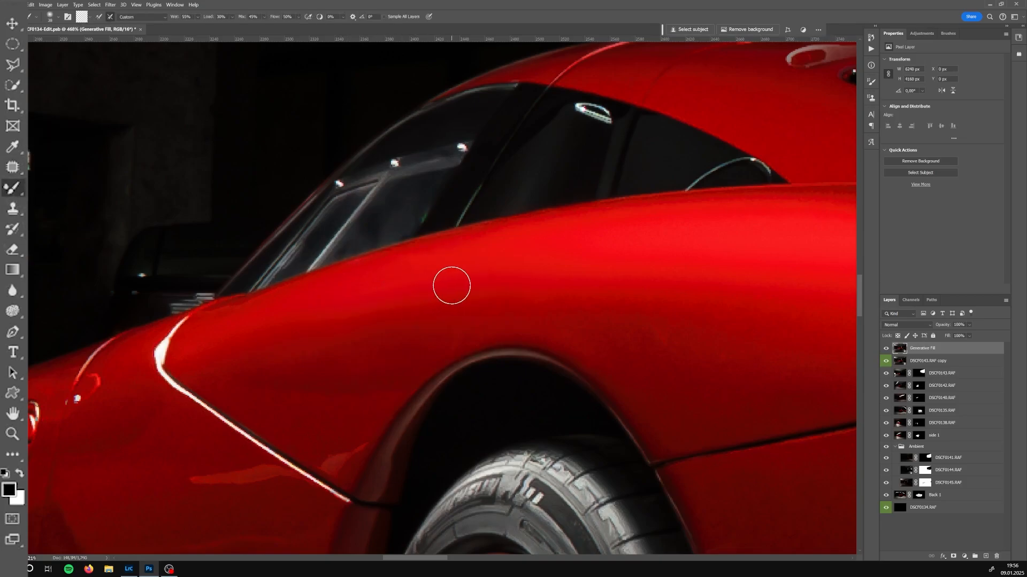
left_click_drag(321, 342, 427, 327)
Lasso small blemishes along the door crease and patch them from nearby clean paint
key("l")
left_click(403, 445)
left_click(454, 478)
left_click(479, 421)
left_click(403, 445)
key("j")
left_click_drag(432, 455, 470, 398)
key("b")
key("l")
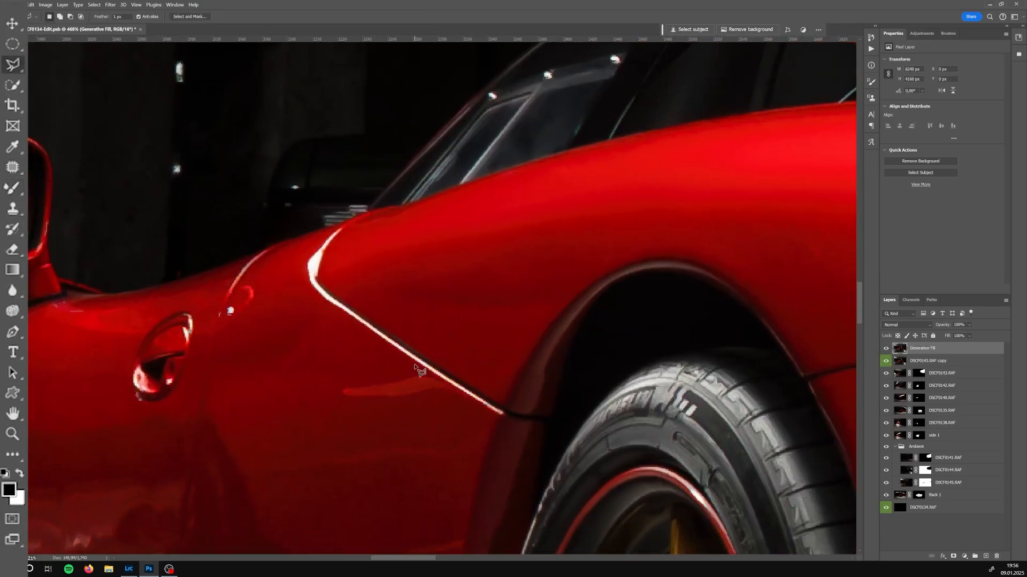
left_click(413, 369)
key("j")
left_click_drag(401, 386, 369, 428)
left_click_drag(395, 303, 452, 167)
left_click_drag(348, 376, 468, 107)
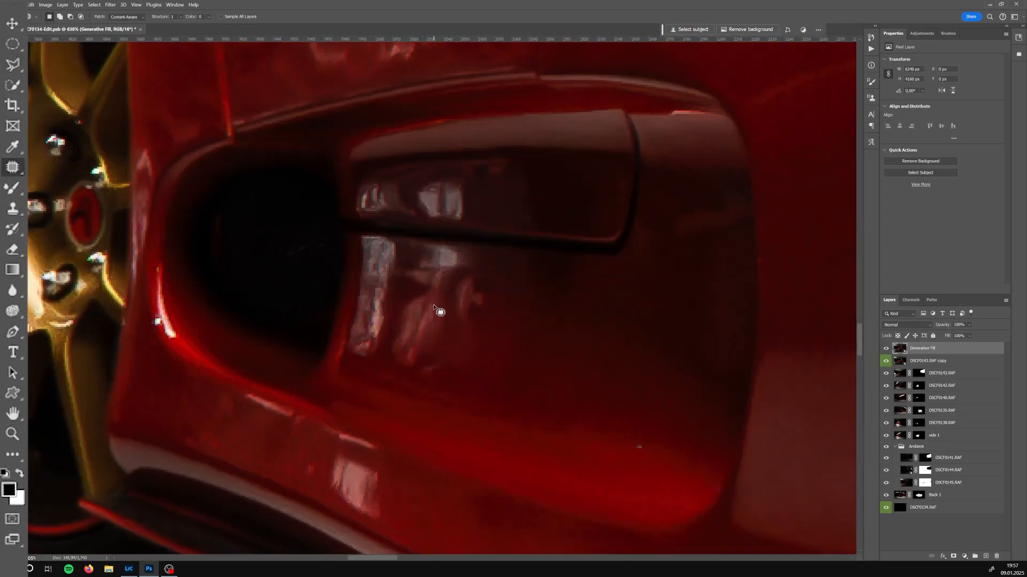
Trace a pen path around the upper reflection inside the side air intake and convert it to a selection
key("p")
left_click(362, 182)
left_click(522, 165)
left_click(426, 175)
left_click_drag(426, 176, 428, 167)
left_click(362, 183)
left_click(354, 212)
left_click(358, 195)
left_click_drag(358, 196, 355, 193)
left_click(69, 570)
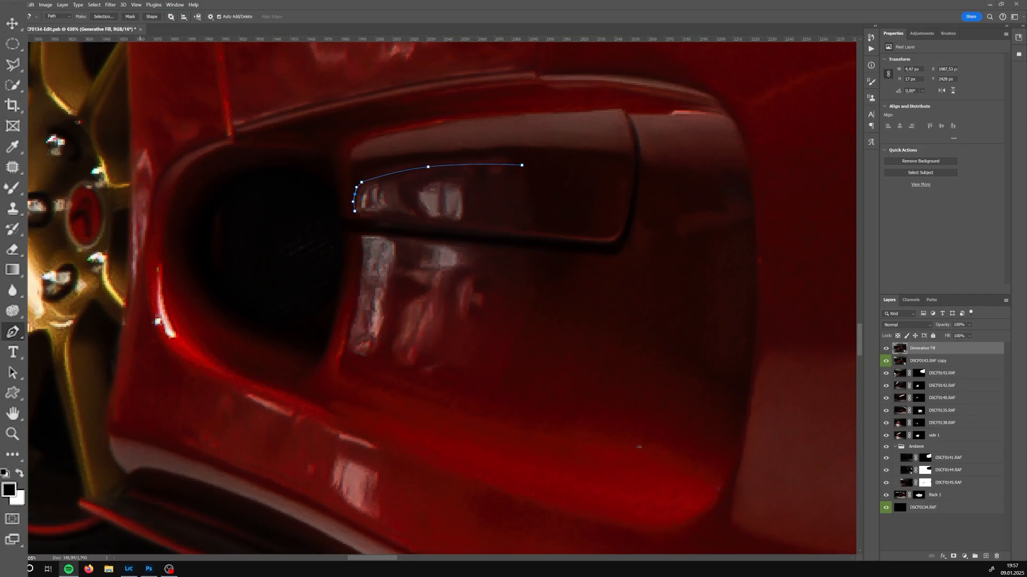
left_click(357, 217)
left_click(549, 231)
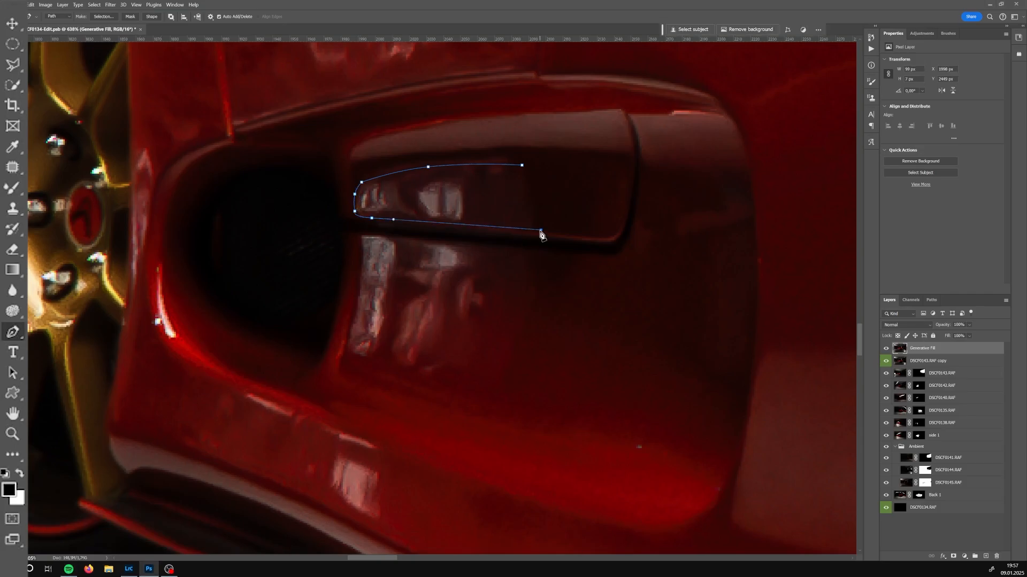
left_click(522, 166)
key("ctrl+Return")
Trace the lower intake reflection, add it to the selection and remove both with Generative Fill
left_click(533, 252)
left_click(401, 240)
left_click(361, 238)
left_click(343, 354)
left_click(501, 397)
left_click(540, 259)
left_click(534, 252)
key("ctrl+Return")
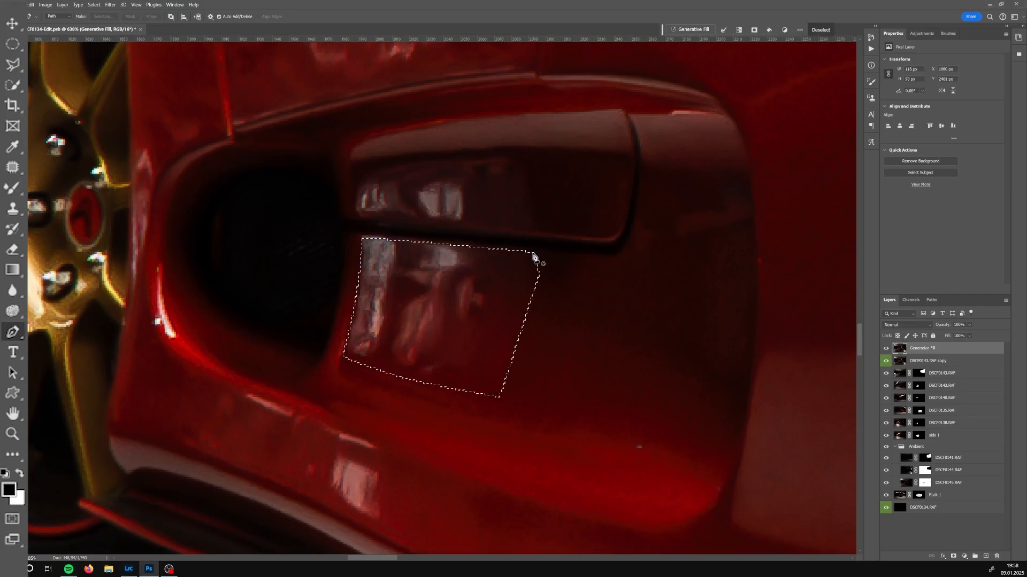
key("ctrl+z")
key("ctrl+shift+Return")
left_click(692, 29)
left_click(823, 30)
Merge the generative fill layers into one layer
left_click(919, 361, "shift")
right_click(918, 361)
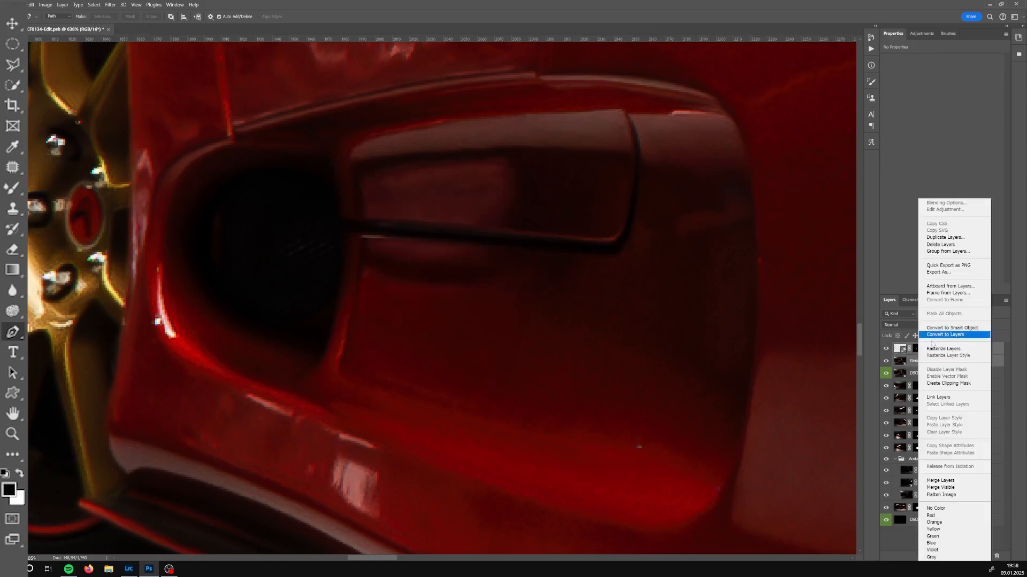
left_click(943, 480)
Blend the paint around the side air intake with the Mixer Brush at several brush sizes
key("b")
left_click_drag(439, 176, 498, 175)
mouse_move(571, 229)
left_mouse_down()
mouse_move(422, 189)
mouse_move(496, 216)
mouse_move(540, 163)
left_mouse_up()
key("bracketright")
key("bracketright")
left_click_drag(529, 310, 630, 240)
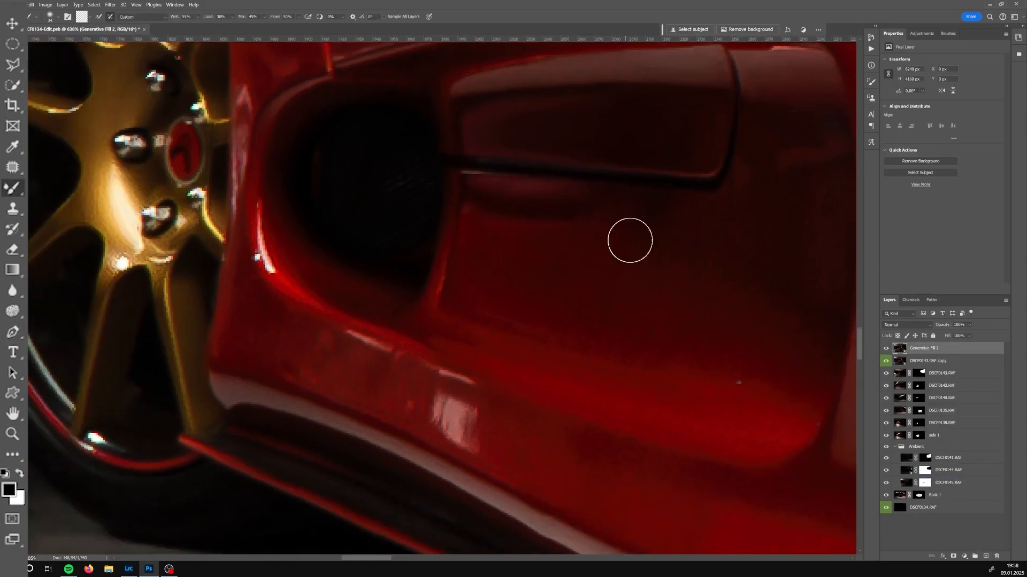
key("bracketright")
left_click_drag(560, 230, 509, 307)
key("bracketleft")
left_click_drag(621, 244, 491, 199)
Lasso the panel below the side intake, apply a filter to the selection and deselect
scroll(565, 291, "up", 2)
key("l")
left_click(344, 142)
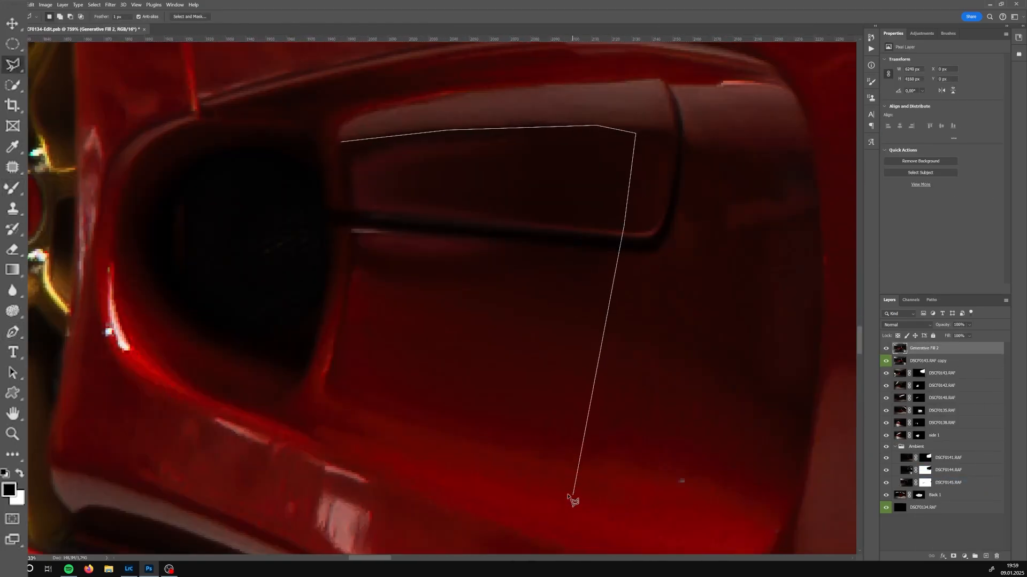
left_click(573, 493)
left_click(111, 5)
left_click(226, 127)
left_click(786, 150)
key("ctrl+d")
Lasso a strip along the lower door sill for retouching and deselect it
scroll(528, 300, "down", 9)
scroll(528, 300, "down", 1)
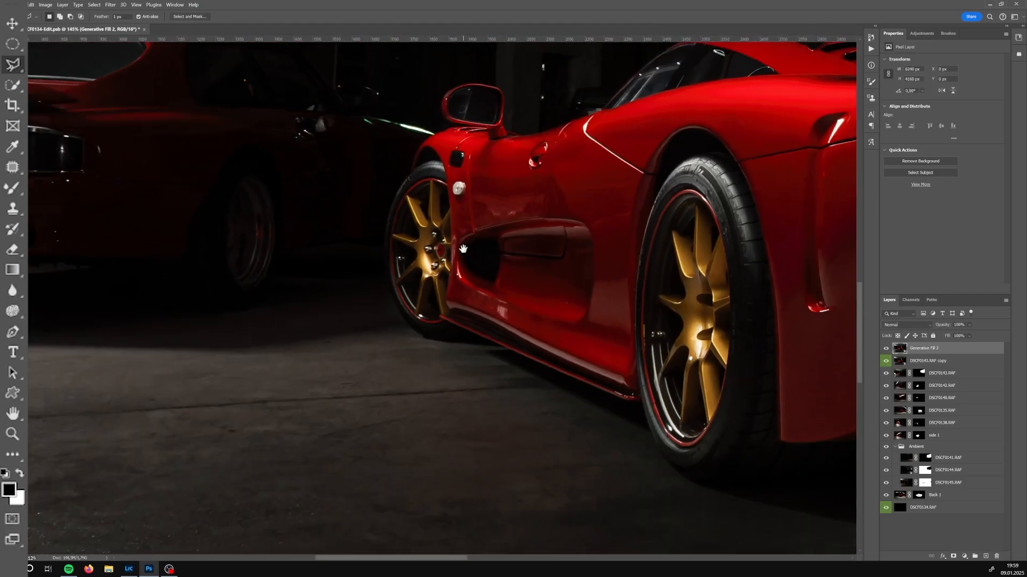
scroll(505, 316, "up", 9)
left_click(560, 246)
left_click(369, 159)
left_click(358, 217)
left_click(550, 305)
left_click(560, 245)
key("b")
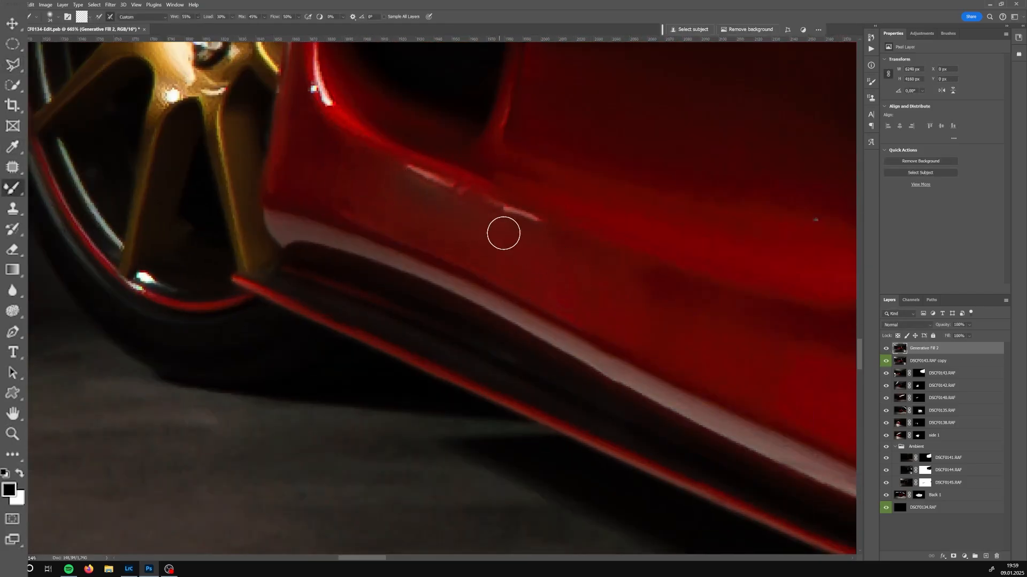
key("bracketright")
key("l")
left_click(348, 139)
left_click(621, 255)
left_click(612, 349)
left_click(310, 207)
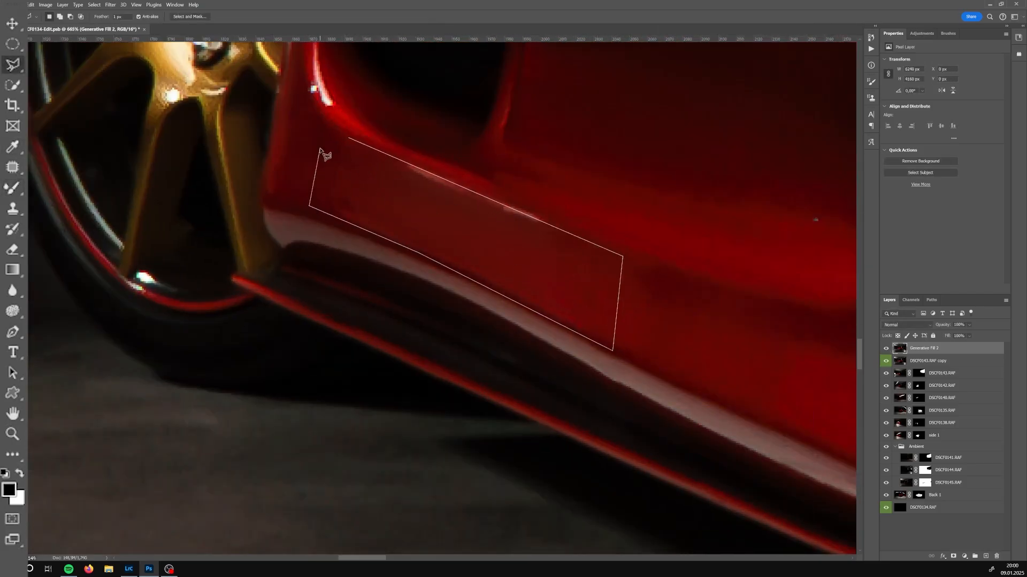
left_click(348, 140)
key("ctrl+d")
Lasso the white reflection inside the side air intake, content-aware fill it and deselect
scroll(500, 293, "down", 9)
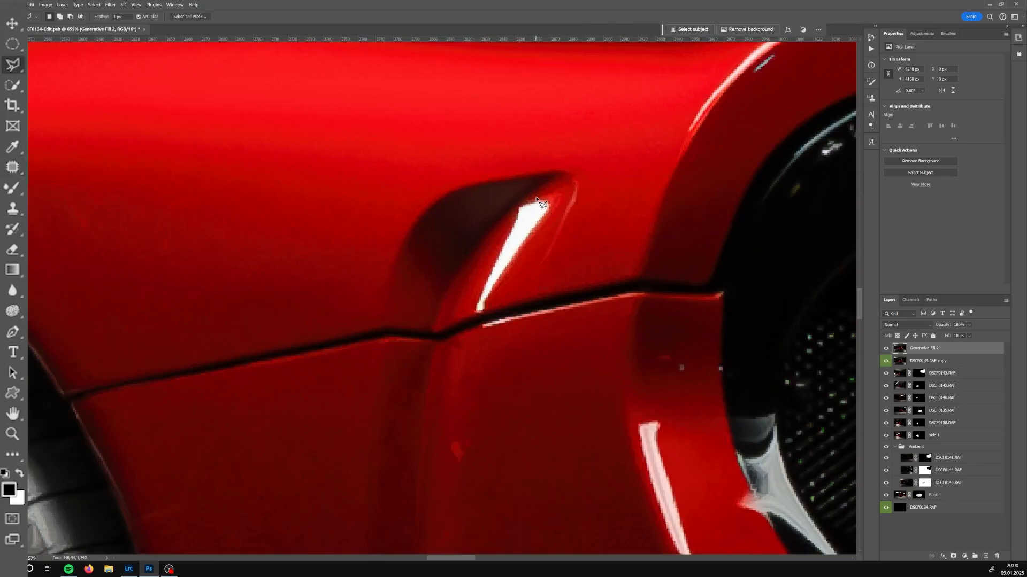
left_click(537, 199)
left_click(471, 312)
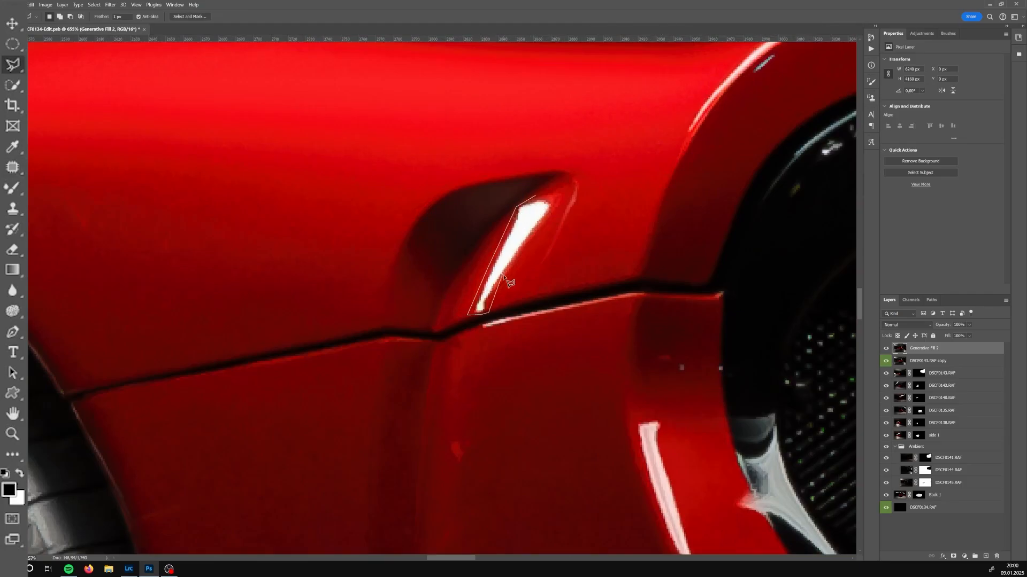
left_click(557, 207)
left_click(536, 199)
key("shift+Delete")
key("ctrl+d")
key("b")
key("bracketleft")
key("bracketleft")
key("bracketleft")
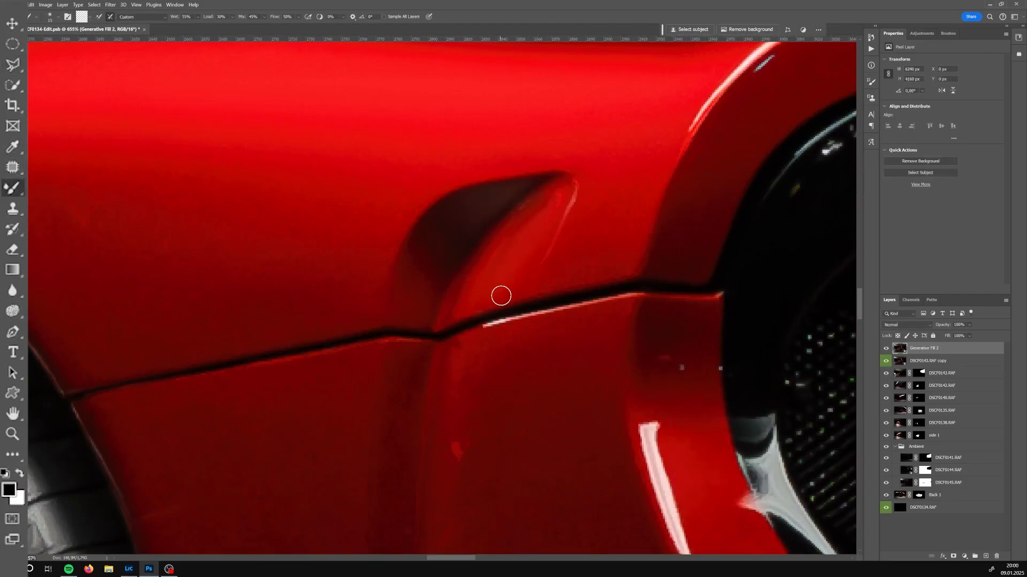
key("j")
scroll(528, 306, "down", 9)
key("s")
scroll(646, 344, "up", 8)
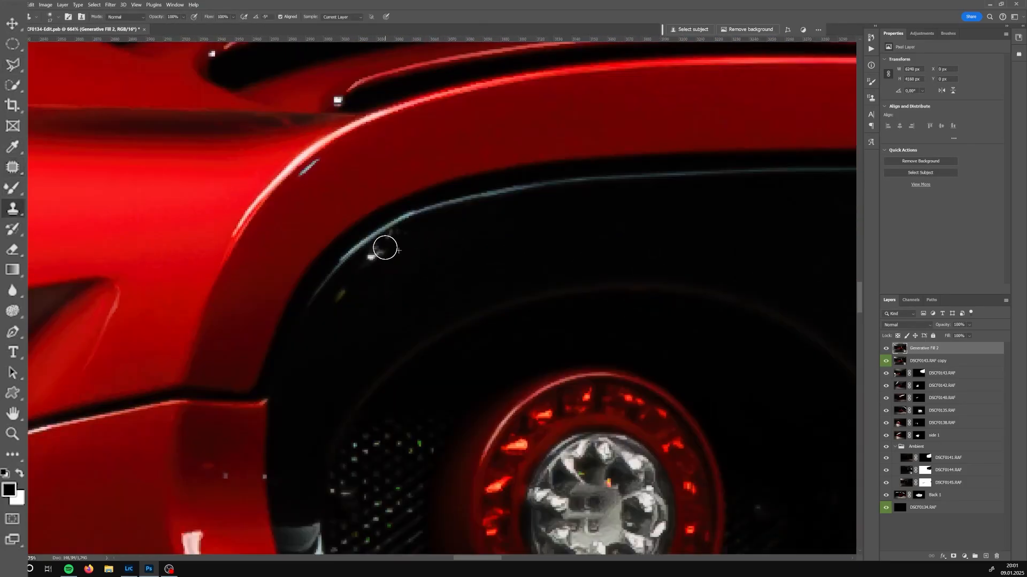
scroll(380, 245, "down", 4)
scroll(475, 275, "up", 5)
left_click_drag(508, 334, 522, 369)
left_click_drag(486, 223, 476, 72)
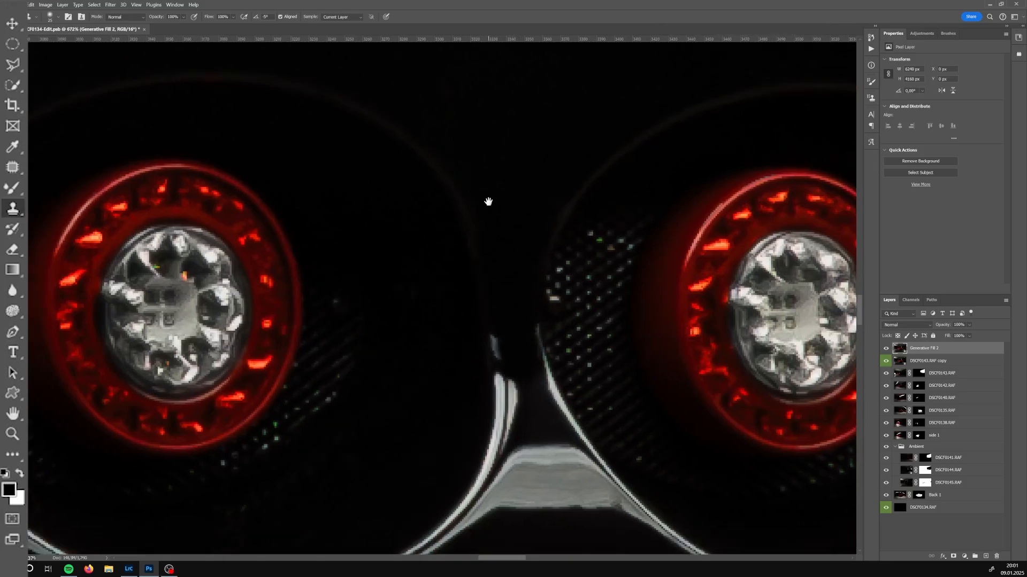
Outline the chrome reflection between the two left tail lights with the Pen tool and replace it using Generative Fill
key("p")
left_click(492, 239)
left_click_drag(483, 333, 469, 373)
left_click_drag(438, 396, 423, 410)
mouse_move(411, 418)
left_mouse_down()
mouse_move(376, 442)
mouse_move(436, 418)
left_mouse_up()
left_click_drag(504, 390, 524, 390)
left_click(644, 409)
left_click_drag(598, 349, 557, 298)
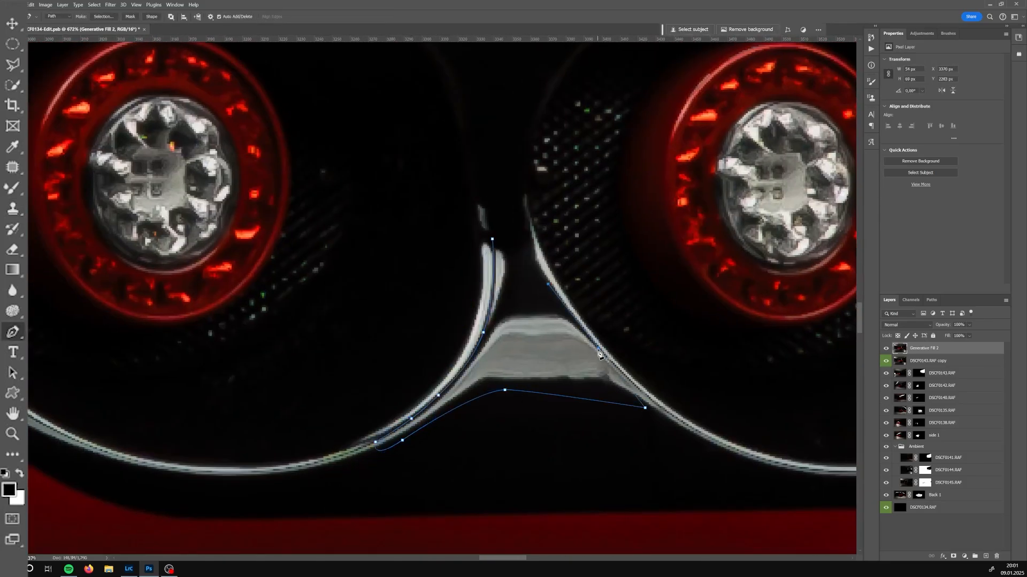
left_click_drag(644, 409, 661, 414)
left_click(545, 281)
left_click(492, 239)
key("ctrl+Return")
left_click(693, 30)
left_click(831, 30)
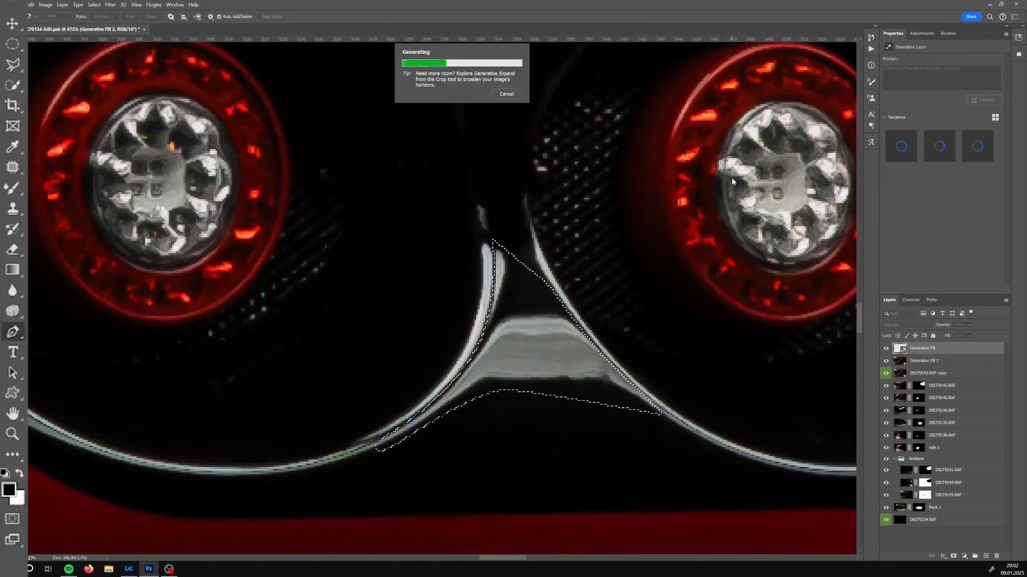
Smooth the generated area between the tail lights with the Mixer Brush and deselect
key("s")
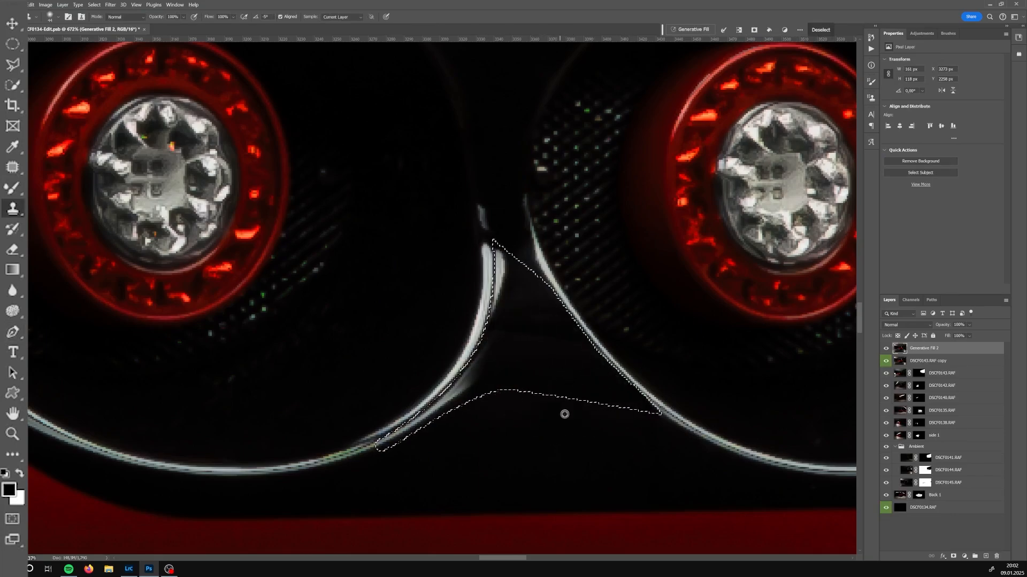
key("b")
right_click(514, 333)
left_click_drag(581, 370, 576, 370)
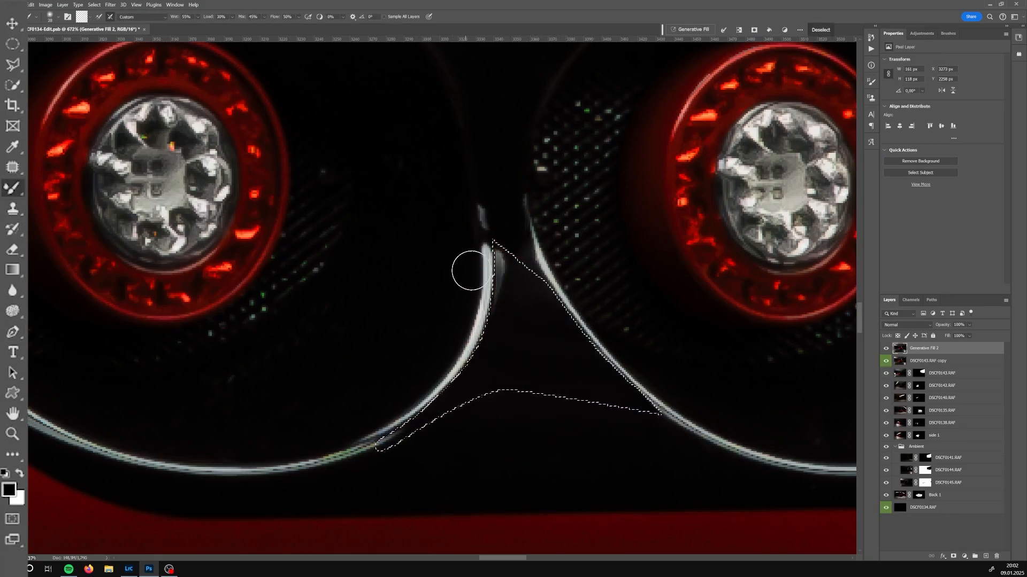
mouse_move(500, 257)
left_mouse_down()
mouse_move(498, 296)
mouse_move(521, 211)
mouse_move(484, 203)
left_mouse_up()
key("ctrl+d")
left_click_drag(557, 326, 560, 340)
key("j")
left_click_drag(473, 317, 475, 325)
key("ctrl+d")
scroll(559, 298, "down", 4)
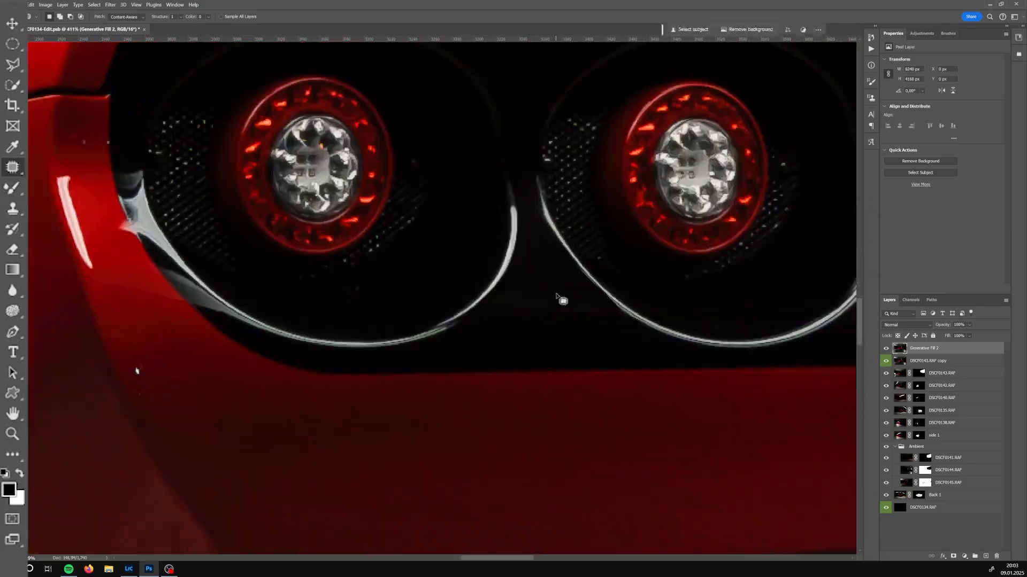
Patch a blemish below the gap between the tail lights and deselect
scroll(560, 297, "up", 4)
left_click_drag(601, 344, 534, 344)
left_click_drag(535, 350, 506, 356)
key("ctrl+d")
key("b")
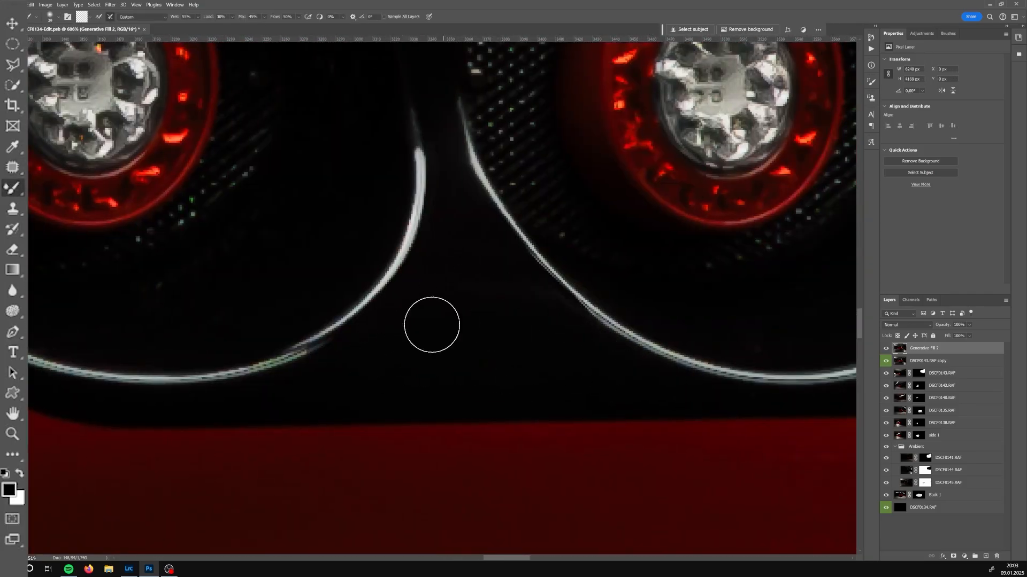
Patch two spots along the left tail-light surround with the Patch tool
key("j")
left_click_drag(371, 362, 426, 415)
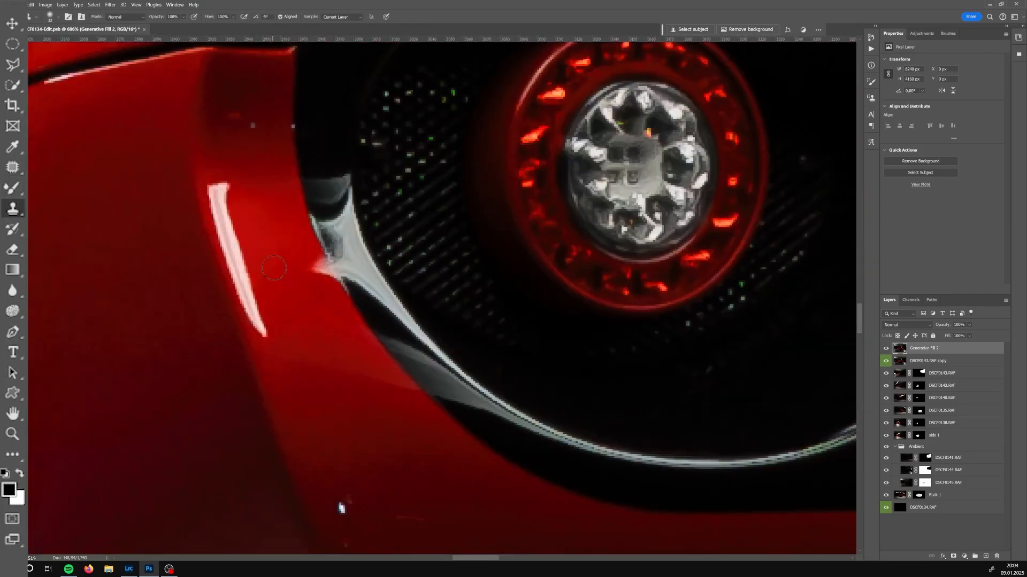
left_click_drag(317, 263, 344, 314)
Lasso a small spot on the tail-light surround, content-aware fill it and deselect
key("l")
mouse_move(227, 217)
left_mouse_down()
mouse_move(256, 326)
mouse_move(256, 218)
left_mouse_up()
key("shift+F5")
key("ctrl+d")
left_click_drag(266, 271, 279, 292)
key("b")
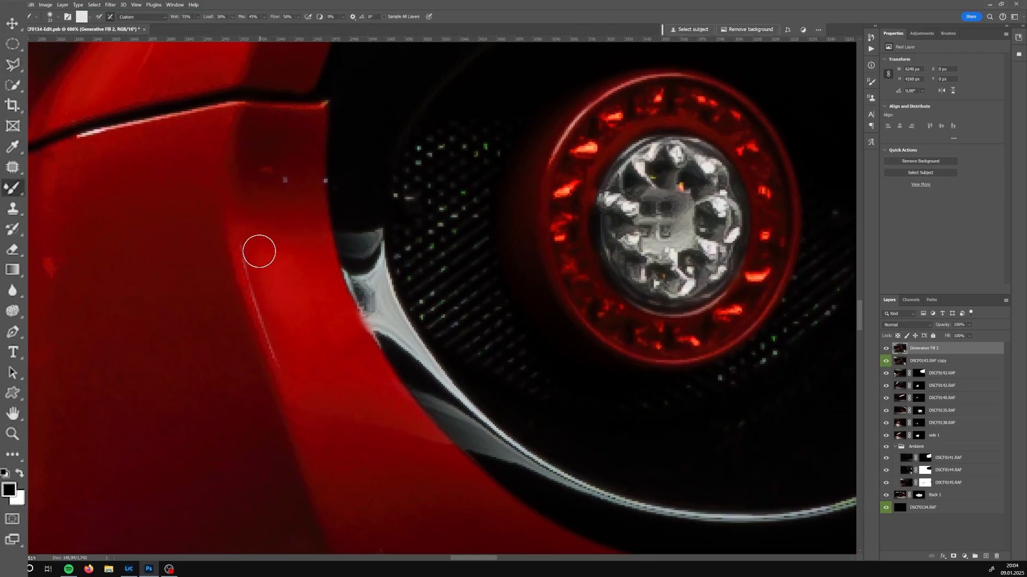
Select the dark band along the body edge beside the left tail light with the Pen tool, blend it and deselect
key("p")
left_click(240, 232)
left_click(293, 390)
left_click(332, 394)
key("ctrl+Return")
key("b")
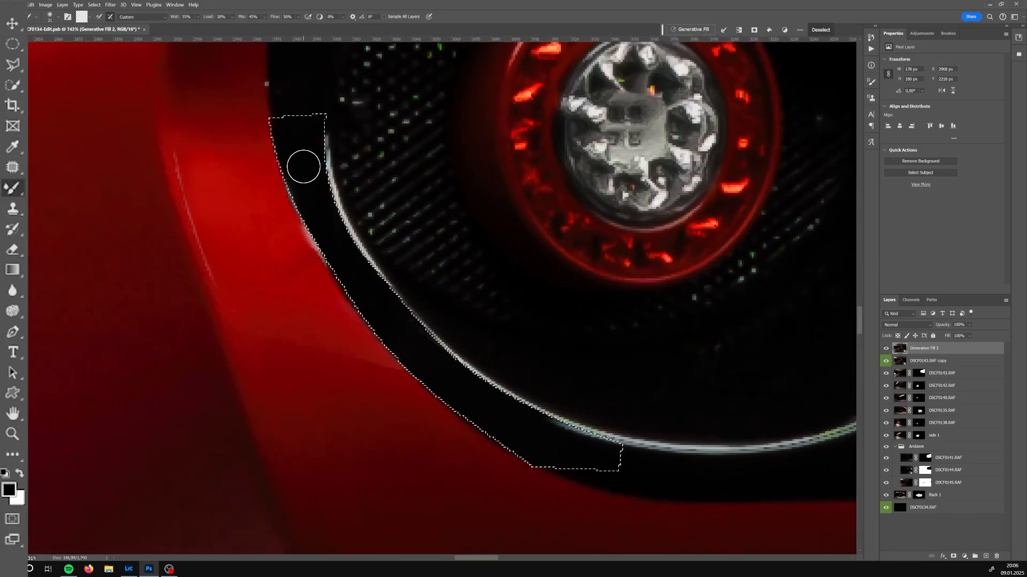
key("ctrl+d")
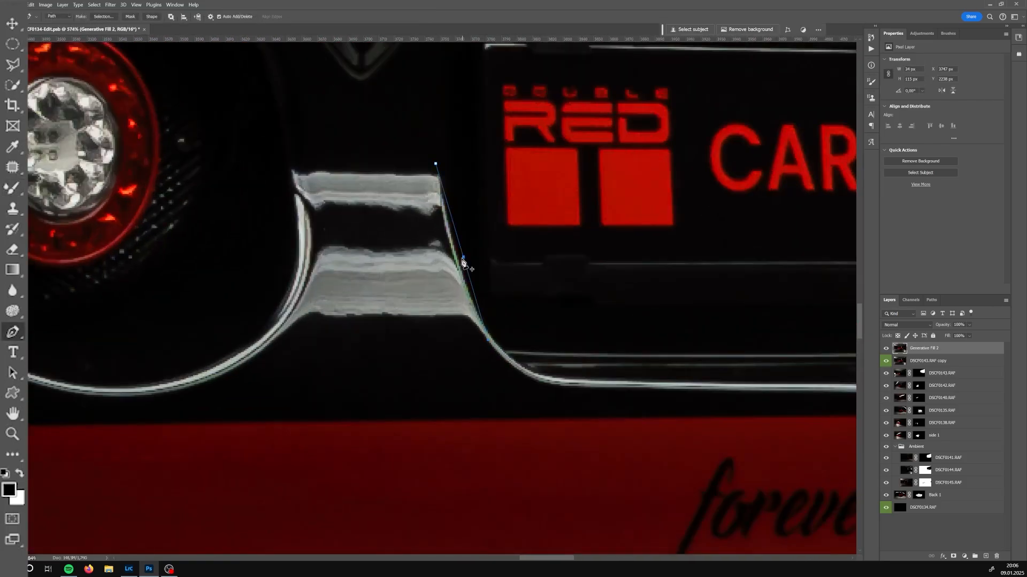
Select the chrome reflection between the left tail light and the museum plate with the Pen tool and remove it
left_click(262, 352)
left_click(310, 265)
left_click(292, 150)
key("ctrl+Return")
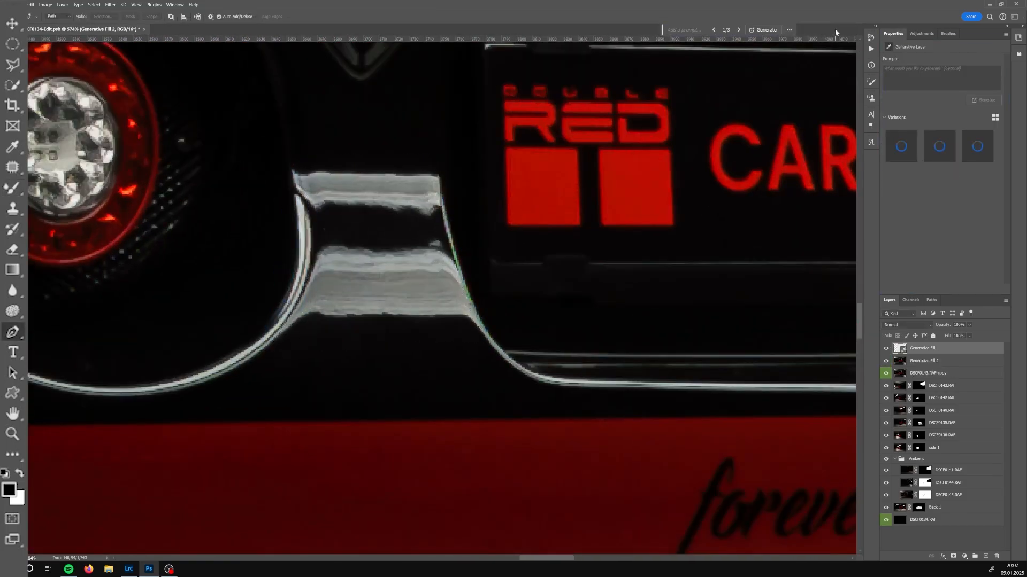
right_click(946, 504)
key("Escape")
key("b")
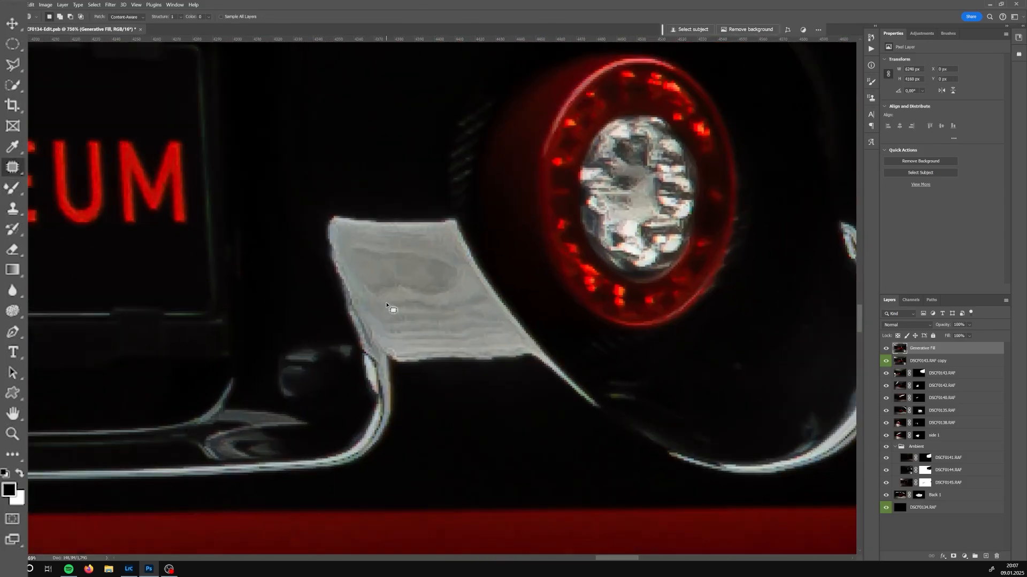
Outline the chrome reflection beside the right tail light with the Pen tool and convert it to a selection
key("p")
left_click(447, 200)
left_click_drag(488, 289, 584, 397)
left_click_drag(390, 414, 392, 402)
left_click_drag(370, 338, 357, 306)
left_click_drag(333, 236, 328, 215)
left_click(314, 204)
key("ctrl+Return")
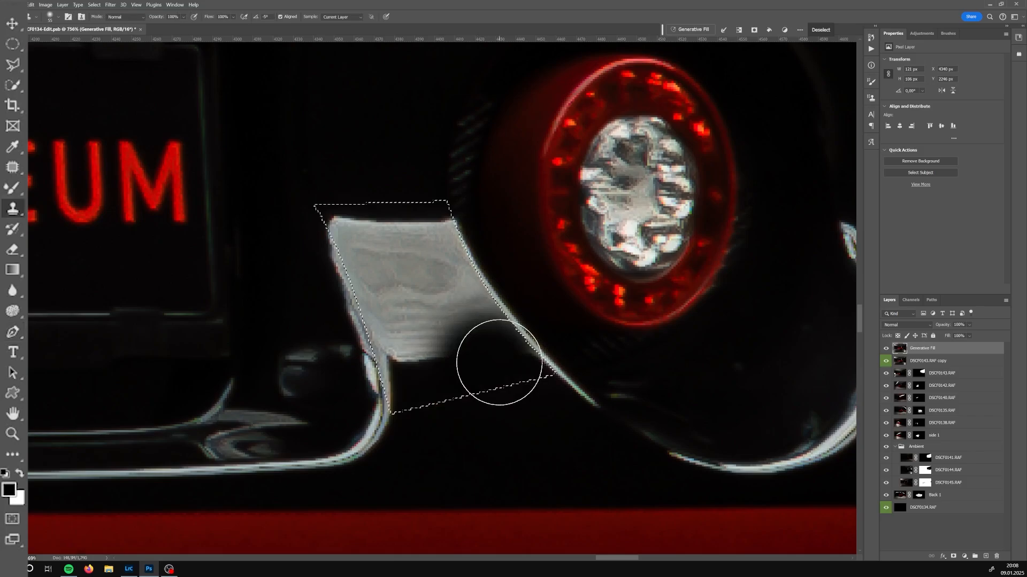
Clone-stamp over the reflection inside the selection with dark surrounding paint and deselect
left_click_drag(500, 363, 444, 369)
left_click(469, 440, "alt")
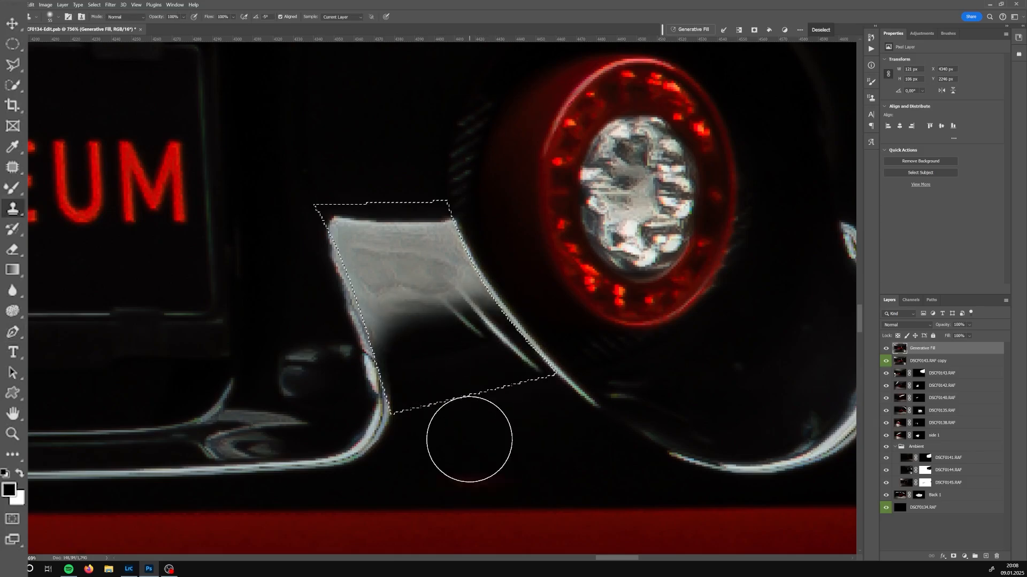
mouse_move(508, 342)
left_mouse_down()
mouse_move(438, 344)
mouse_move(427, 305)
left_mouse_up()
left_click_drag(415, 240, 417, 301)
left_click(390, 206, "alt")
mouse_move(443, 300)
left_mouse_down()
mouse_move(415, 287)
mouse_move(383, 318)
mouse_move(382, 364)
left_mouse_up()
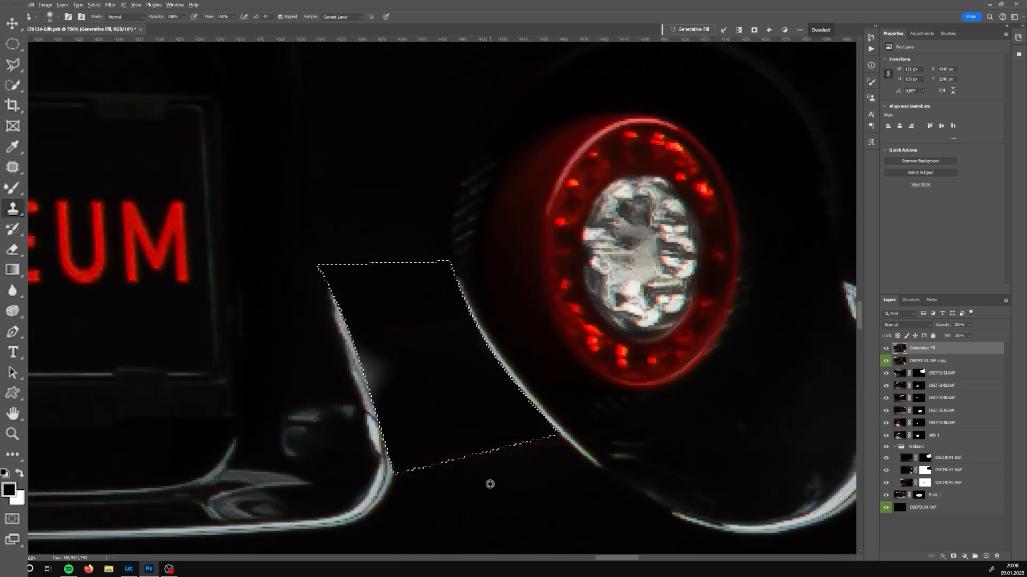
left_click_drag(489, 484, 462, 473)
key("b")
key("ctrl+d")
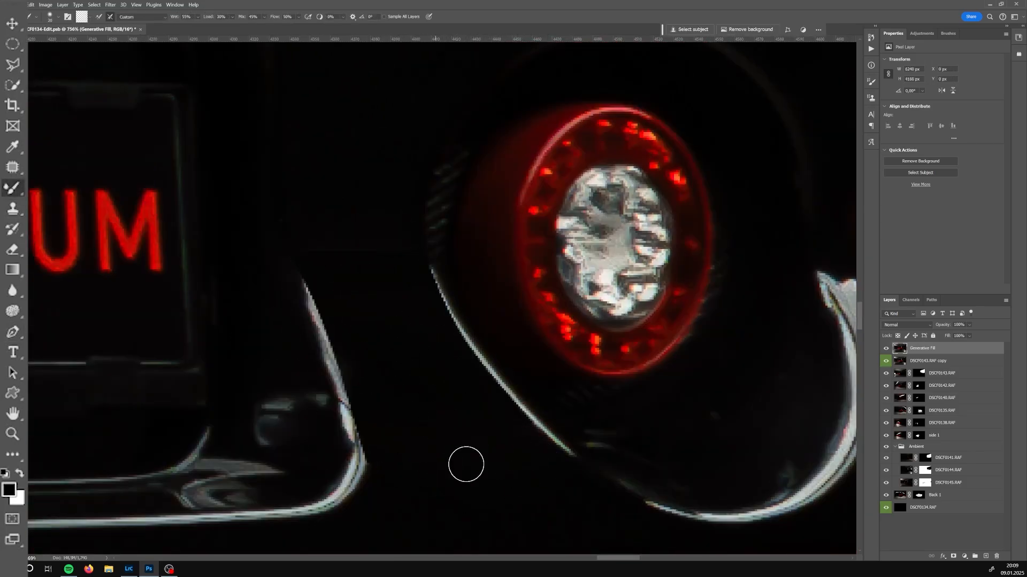
Smooth the dark area below the right tail light with the Mixer Brush
scroll(390, 374, "up", 1)
mouse_move(457, 501)
left_mouse_down()
mouse_move(415, 394)
mouse_move(431, 339)
left_mouse_up()
mouse_move(366, 201)
left_mouse_down()
mouse_move(373, 373)
mouse_move(370, 224)
left_mouse_up()
key("j")
scroll(393, 425, "down", 1)
scroll(396, 424, "up", 1)
key("b")
mouse_move(348, 312)
left_mouse_down()
mouse_move(316, 294)
mouse_move(288, 218)
left_mouse_up()
Select a region along the chrome trim below the right tail light and clone over it, then deselect
key("j")
mouse_move(404, 143)
left_mouse_down()
mouse_move(421, 122)
mouse_move(407, 140)
left_mouse_up()
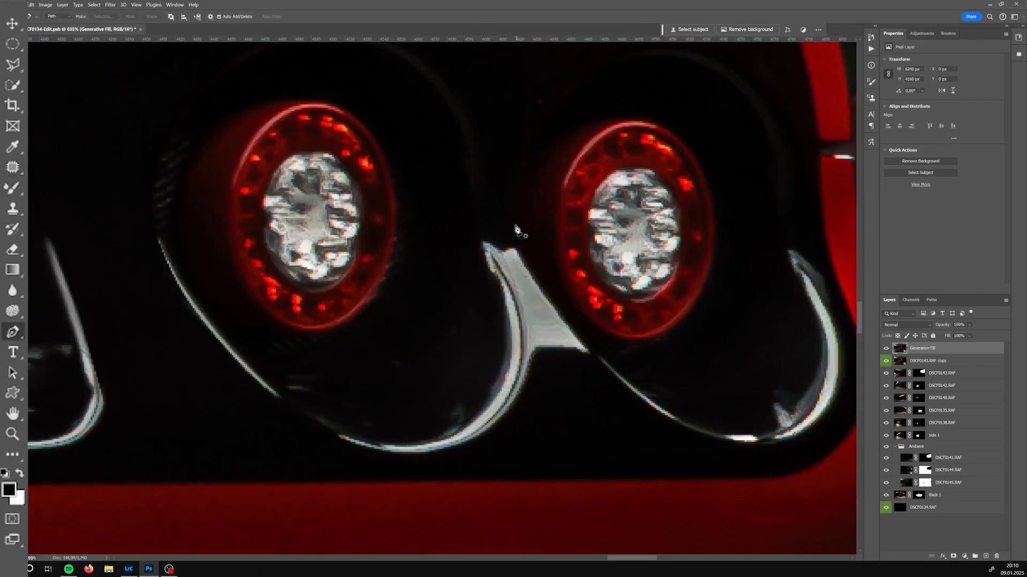
left_click_drag(610, 372, 610, 373)
left_click(554, 396)
left_click(489, 266)
mouse_move(506, 312)
left_mouse_down()
mouse_move(556, 343)
mouse_move(504, 391)
left_mouse_up()
left_click(507, 209)
key("ctrl+Return")
key("s")
scroll(575, 258, "down", 1)
key("ctrl+d")
Clone and brush the trim area with a smaller brush, undoing the last stroke
key("b")
key("s")
scroll(536, 369, "up", 3)
scroll(555, 372, "down", 1)
key("bracketleft")
key("bracketleft")
key("bracketleft")
key("bracketleft")
left_click(534, 354, "alt")
mouse_move(555, 306)
left_mouse_down()
mouse_move(532, 339)
mouse_move(534, 366)
left_mouse_up()
key("b")
left_click_drag(466, 184, 498, 369)
left_click_drag(566, 432, 573, 360)
key("ctrl+z")
Toggle the top layer's visibility to compare the retouched rear with the original
key("j")
scroll(617, 342, "down", 4)
scroll(620, 338, "down", 12)
left_click(885, 349)
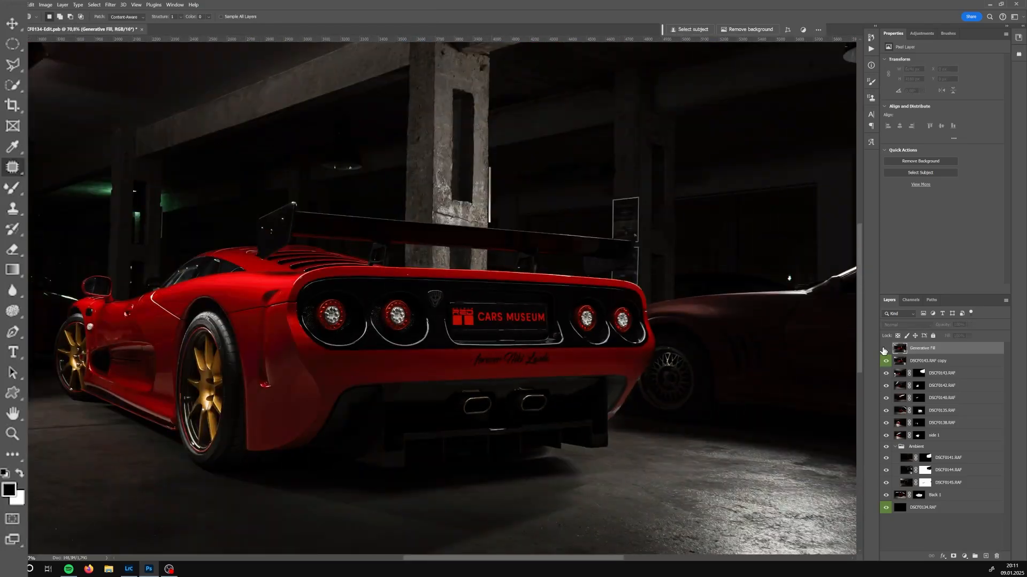
left_click(885, 349)
Select an area near the right rear body edge with the Pen tool, blend it with the Mixer Brush and deselect
scroll(628, 356, "up", 12)
key("p")
left_click(671, 275)
left_click(613, 403)
mouse_move(656, 340)
left_mouse_down()
mouse_move(645, 364)
mouse_move(657, 316)
left_mouse_up()
left_click(630, 283)
left_click(671, 275)
key("ctrl+Return")
key("b")
key("ctrl+d")
Patch a small spot in the dark background above the rear body edge and deselect
scroll(701, 387, "down", 11)
left_click_drag(549, 401, 516, 396)
scroll(749, 311, "up", 11)
key("j")
left_click_drag(642, 341, 601, 326)
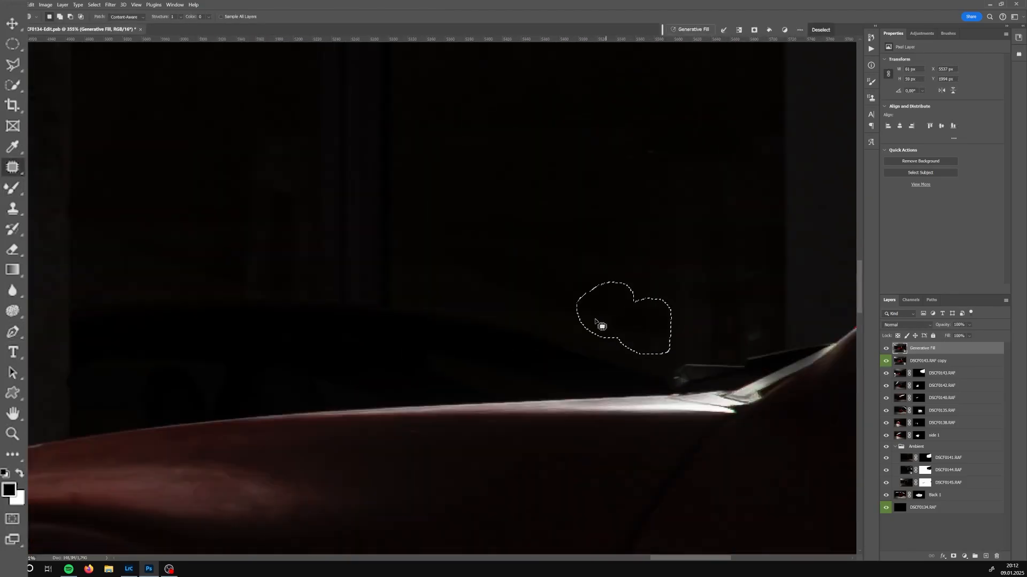
key("ctrl+d")
Lasso a background area and clone-stamp over it, then deselect
scroll(599, 321, "down", 5)
scroll(331, 194, "up", 2)
key("l")
left_click(316, 325)
key("s")
left_click(361, 209, "alt")
mouse_move(308, 204)
left_mouse_down()
mouse_move(305, 110)
mouse_move(315, 297)
left_mouse_up()
left_click(325, 298, "alt")
key("ctrl+d")
Outline the lit panel behind the rear wing with the Pen tool, generative-fill the selection and merge the fill layer down
scroll(413, 342, "down", 6)
scroll(557, 350, "up", 8)
key("p")
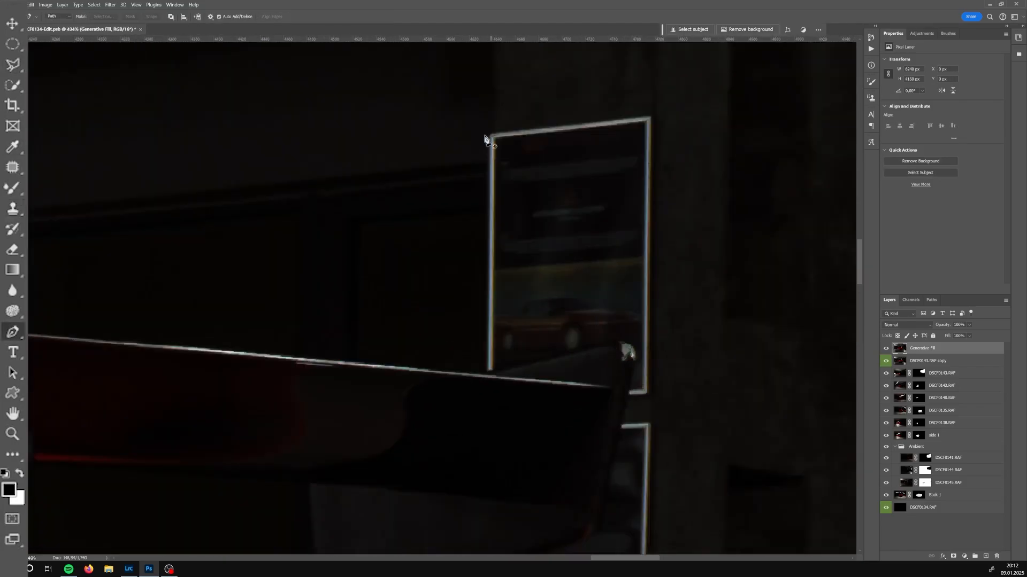
left_click(653, 112)
left_click(489, 130)
left_click(485, 136)
left_click(484, 372)
left_click(606, 342)
left_click(636, 353)
left_click(629, 397)
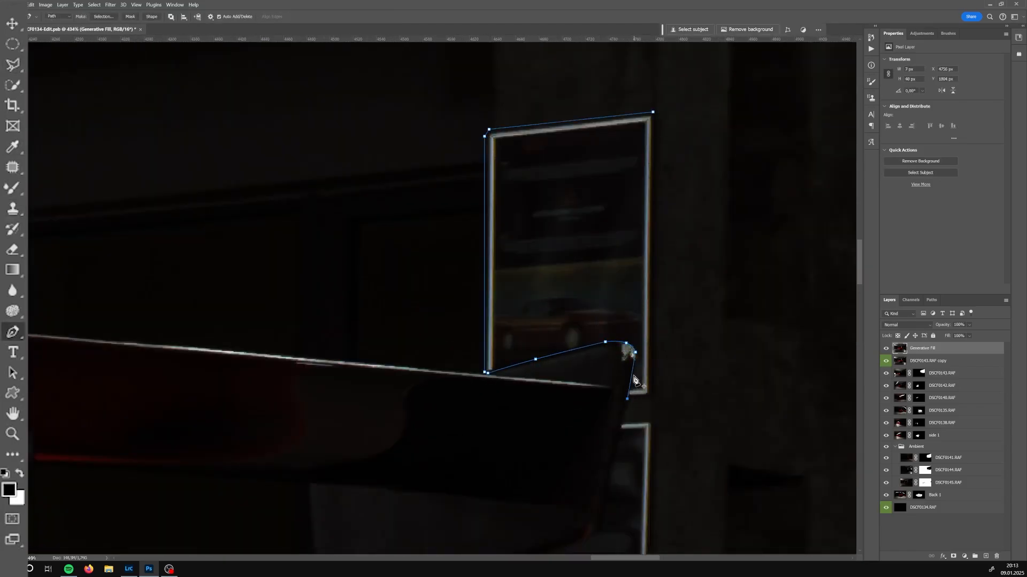
left_click(654, 402)
left_click(657, 119)
left_click(653, 112)
key("ctrl+Return")
scroll(653, 322, "down", 5)
key("shift+F5")
key("Return")
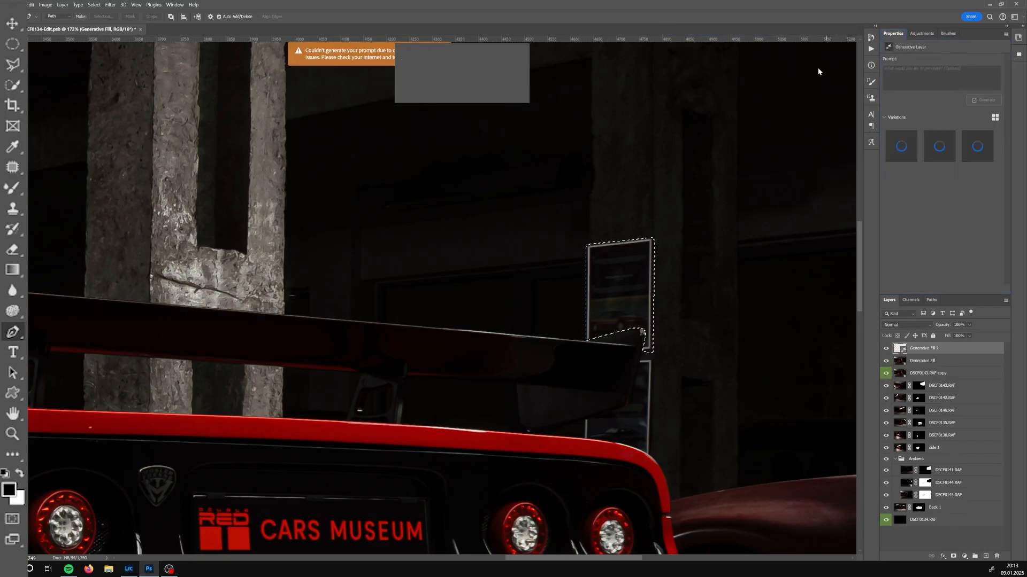
left_click(938, 365, "shift")
key("ctrl+e")
scroll(550, 175, "up", 8)
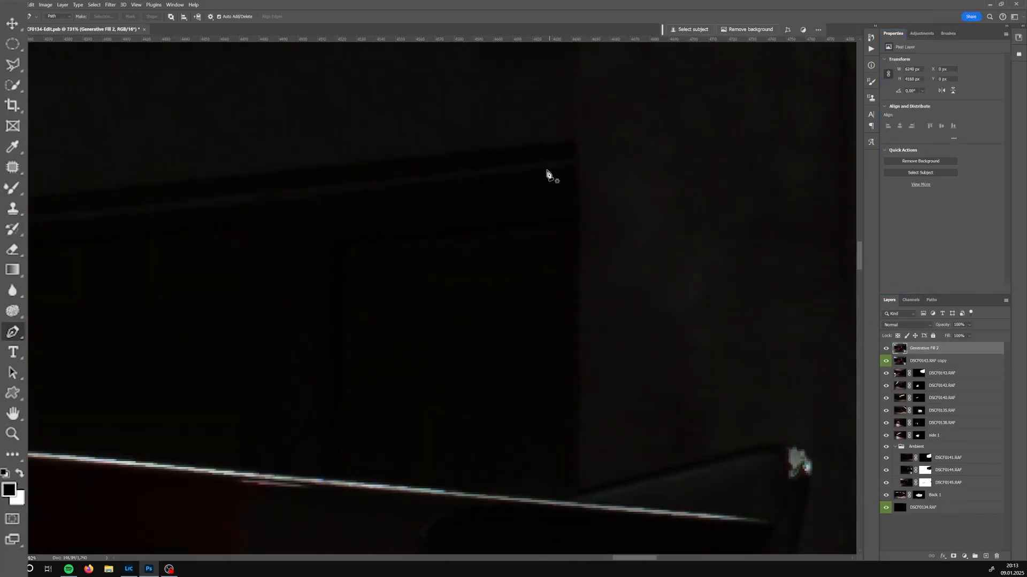
Clone-stamp and heal leftover marks in the dark background above the rear wing, then deselect
key("s")
left_click_drag(517, 513, 528, 333)
scroll(528, 333, "down", 2)
key("j")
left_click_drag(500, 251, 494, 246)
key("s")
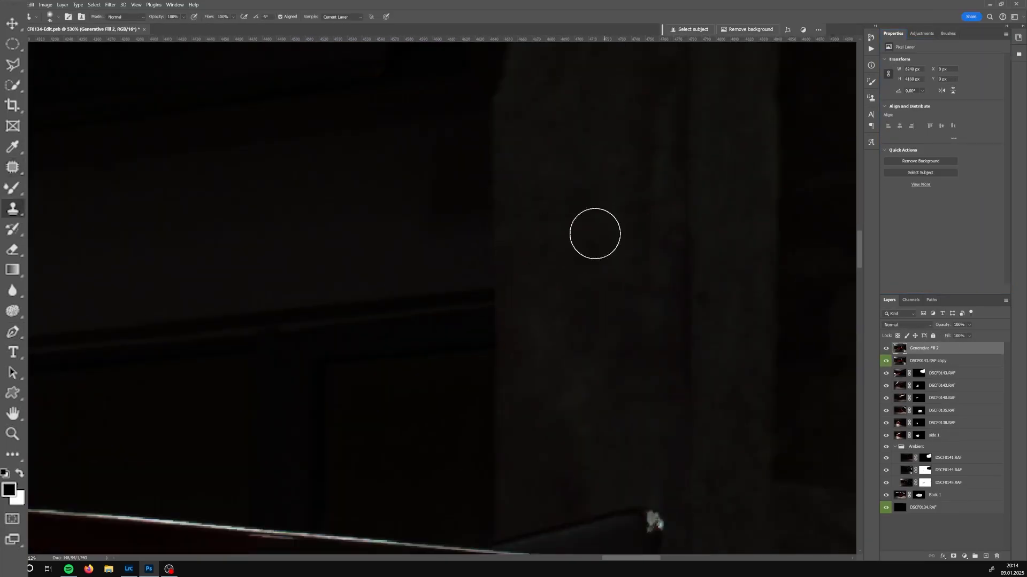
key("ctrl+d")
scroll(525, 243, "down", 5)
left_click_drag(545, 213, 579, 190)
scroll(579, 190, "up", 6)
Trace the remaining lit panel edge below the wing with the Pen tool, make it a selection and generative-fill it
key("p")
left_click(584, 128)
left_click(540, 314)
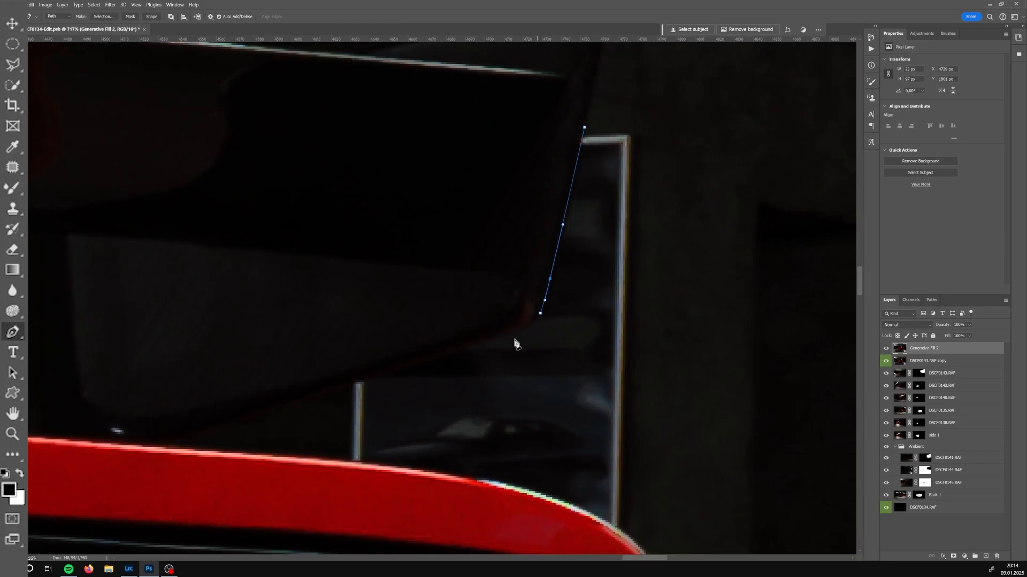
left_click(479, 344)
left_click(363, 382)
left_click(359, 461)
left_click_drag(361, 464, 373, 391)
left_click(649, 473)
left_click_drag(529, 437, 538, 418)
left_click_drag(653, 81, 622, 202)
left_click(623, 181)
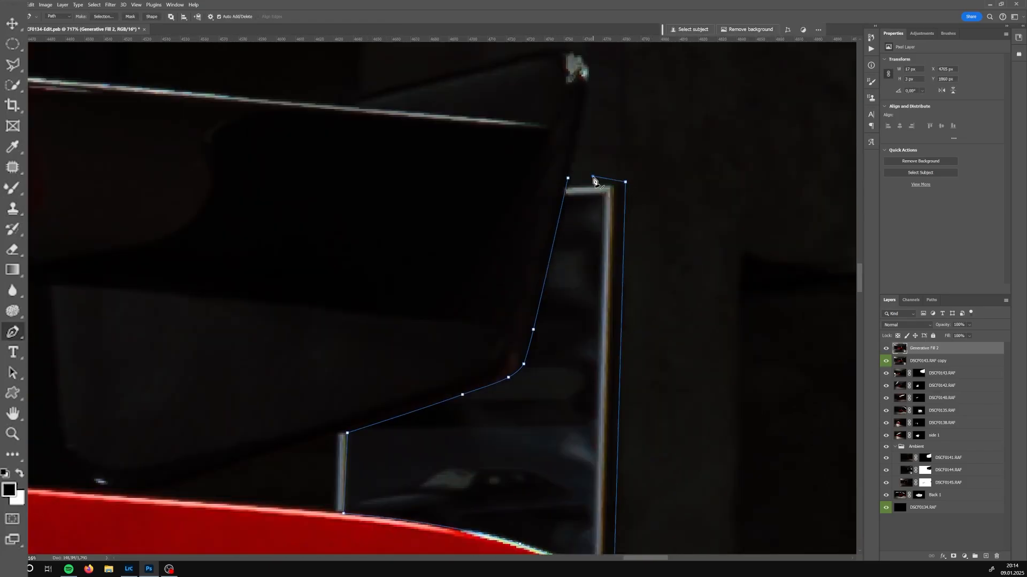
left_click(565, 177)
key("ctrl+Return")
scroll(647, 209, "down", 8)
left_click(694, 30)
left_click(835, 30)
scroll(633, 256, "up", 6)
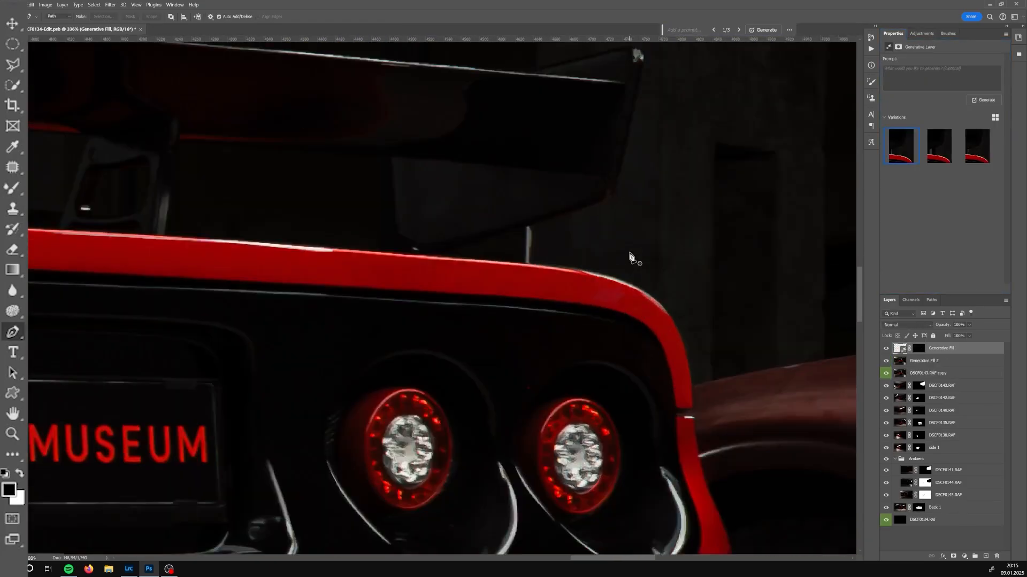
Merge the two generative fill layers into one
left_click_drag(631, 256, 629, 419)
scroll(630, 419, "up", 3)
left_click(951, 361, "ctrl")
right_click(956, 360)
left_click(979, 282)
Clone-stamp a small spot on the car's rear and zoom out to the whole image
key("s")
left_click_drag(475, 376, 473, 420)
scroll(591, 361, "down", 10)
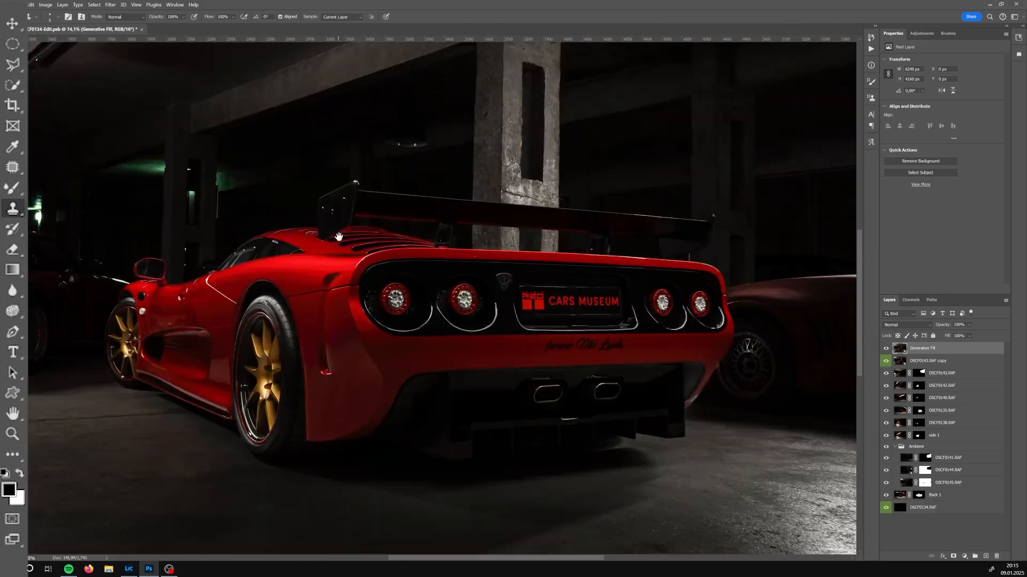
scroll(339, 323, "up", 8)
scroll(456, 343, "down", 8)
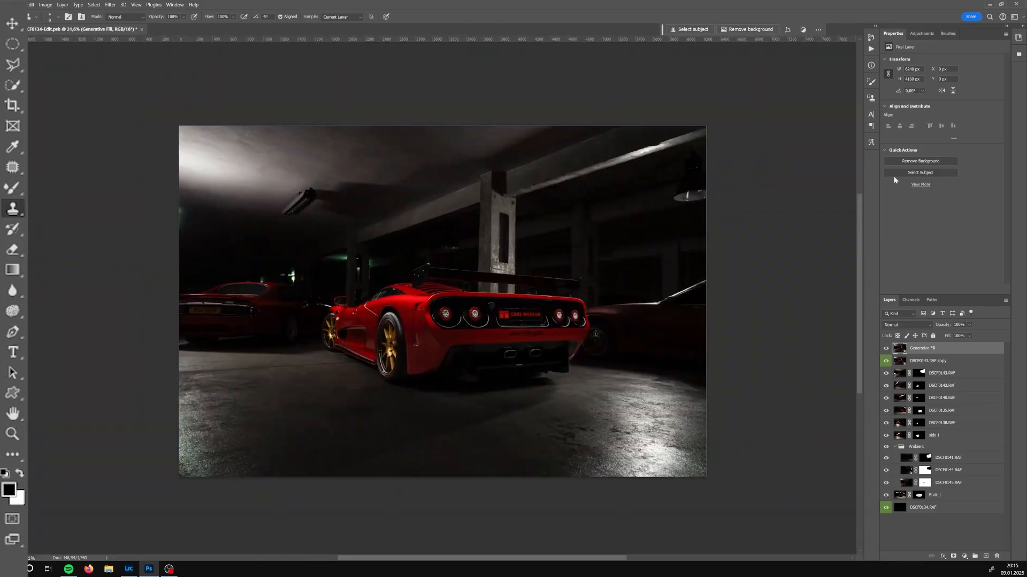
Add a white gradient fill layer, reposition the gradient toward the upper right, set it to Linear Dodge (Add) and lower its opacity
left_click(965, 556)
left_click(979, 389)
left_click_drag(653, 381, 636, 394)
left_click(671, 358)
left_click(612, 501)
left_click(777, 500)
left_click(648, 537)
left_click(764, 369)
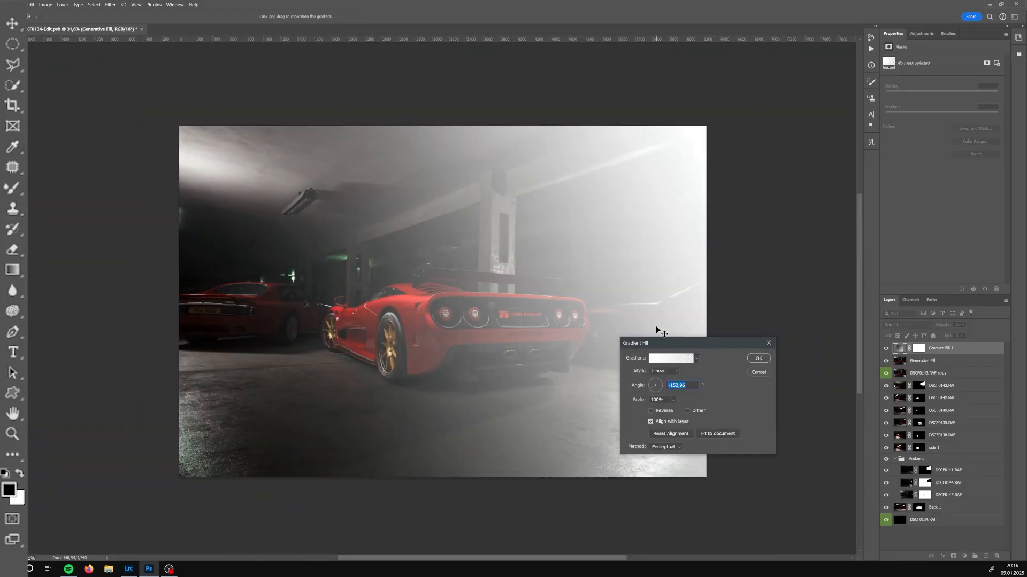
left_click_drag(657, 330, 763, 174)
mouse_move(652, 388)
left_mouse_down()
mouse_move(640, 402)
mouse_move(650, 395)
left_mouse_up()
left_click(758, 359)
left_click(907, 325)
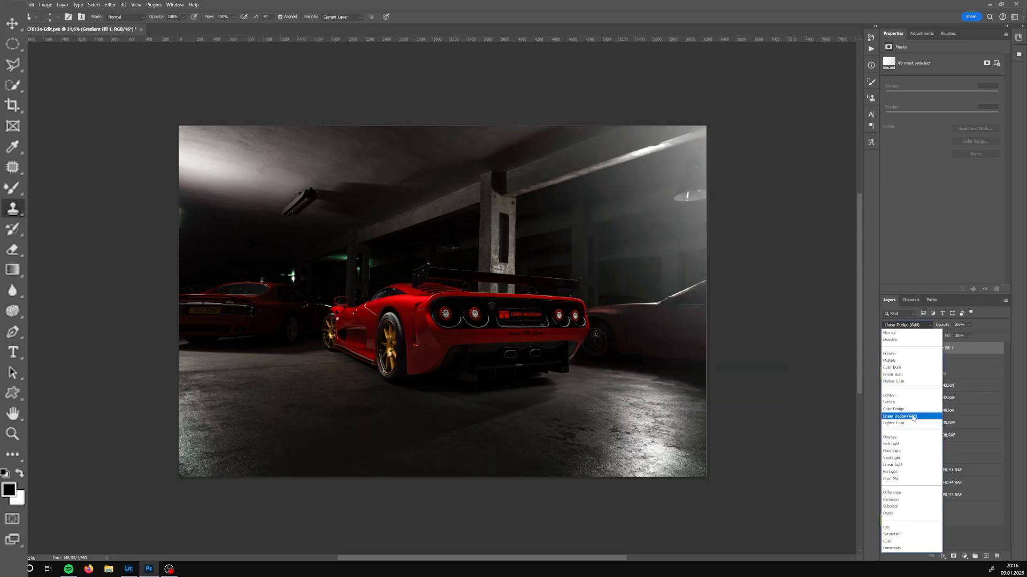
left_click(913, 417)
left_click_drag(969, 326, 974, 347)
double_click(899, 349)
left_click(759, 358)
Duplicate the gradient layer, make the copy a Radial gradient at 80% scale moved toward the left, and set its opacity to 50%
key("ctrl+j")
double_click(899, 348)
left_click_drag(406, 257, 169, 269)
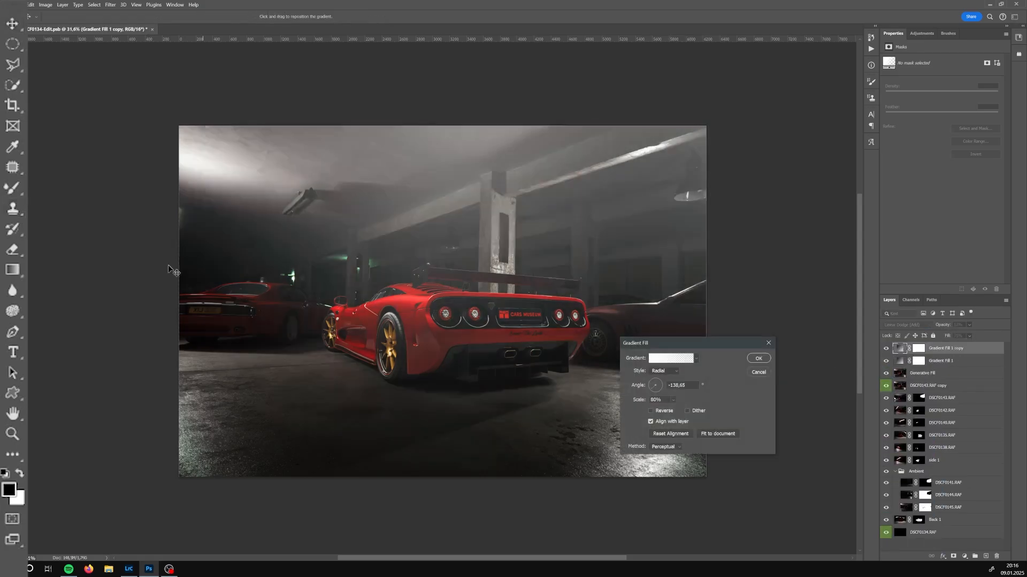
left_click_drag(658, 383, 653, 406)
left_click(758, 359)
left_click(969, 325)
left_click_drag(978, 334, 979, 335)
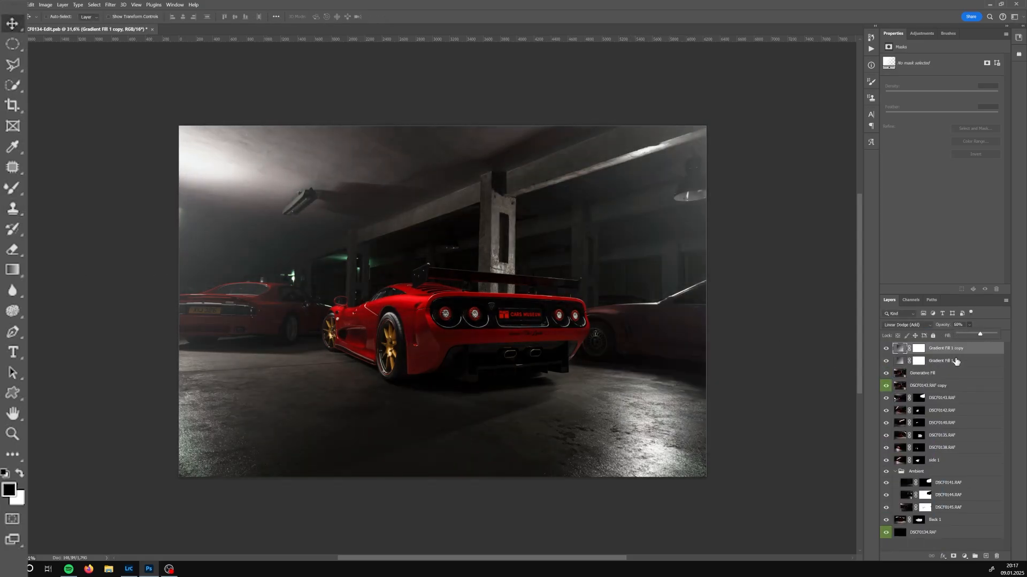
Reopen the copy's gradient settings, toggle its visibility, and lower the fill of the original gradient layer
left_click(918, 349)
double_click(899, 349)
left_click(758, 359)
left_click(886, 349)
left_click(886, 349)
left_click(941, 361)
left_click(969, 336)
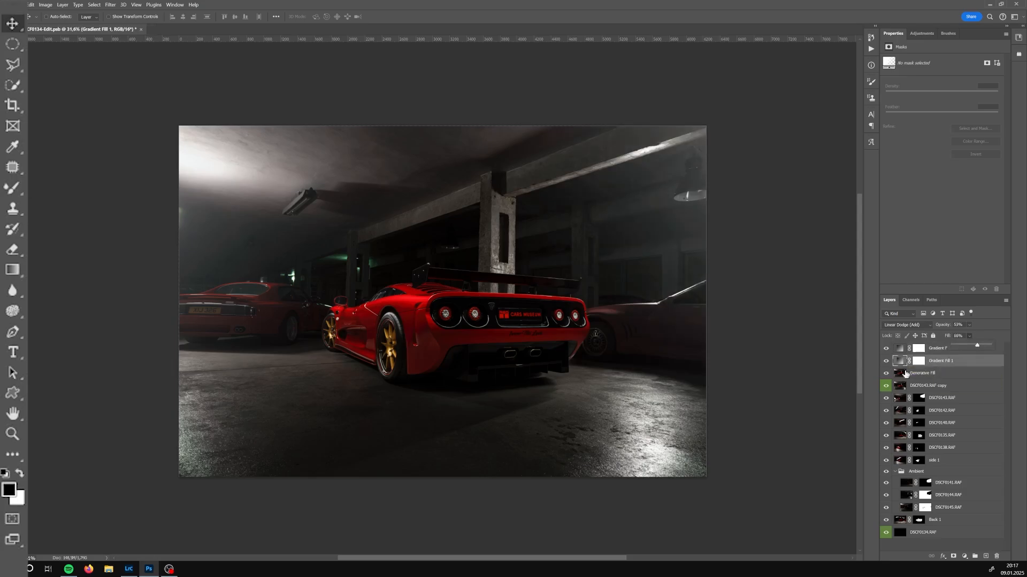
Duplicate the generative fill layer, apply a filter to the copy, and open its blend mode list
left_click(591, 375)
left_click(933, 375)
key("ctrl+j")
left_click(110, 5)
left_click(221, 183)
key("Return")
left_click(906, 325)
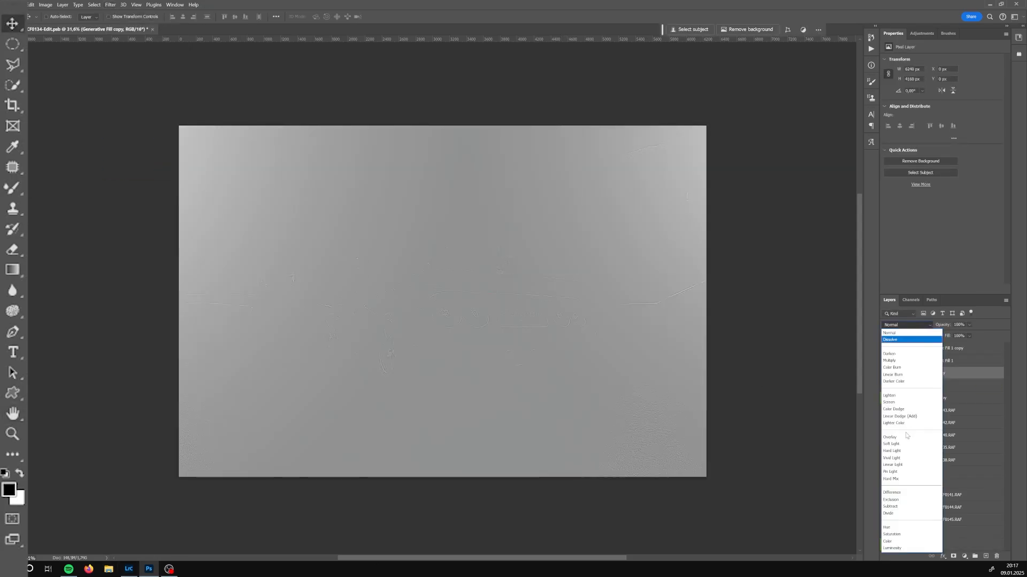